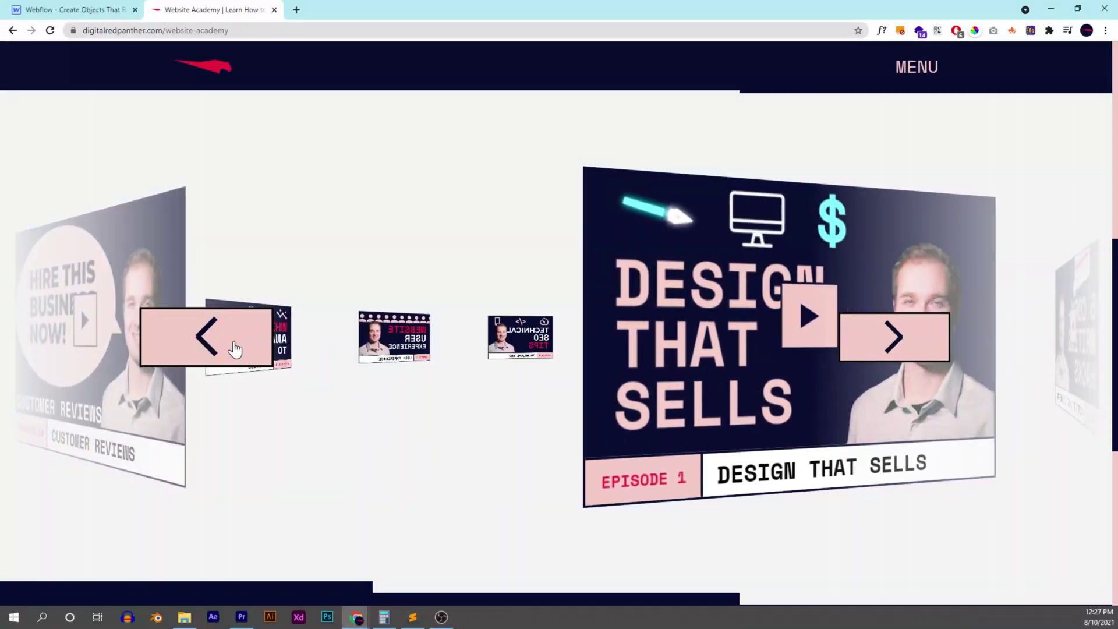
Step: Examine the rotating 3D episode carousel on the Website Academy page and the rotation of the controller's box in Webflow
{"action": "left_click", "coordinate": [232, 350]}
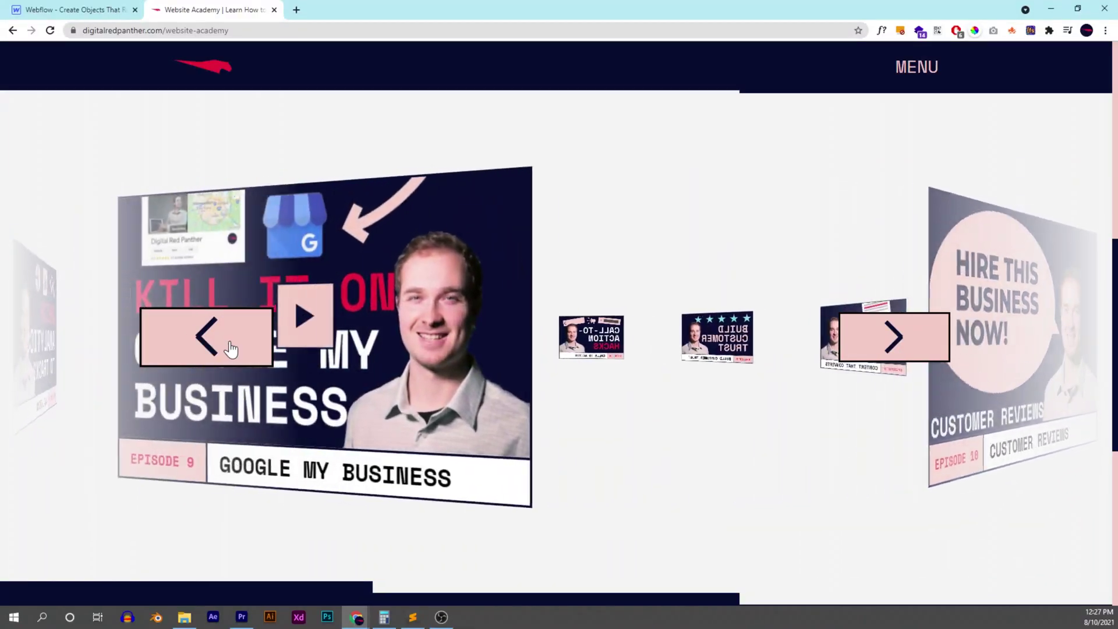
{"action": "left_click", "coordinate": [231, 349]}
{"action": "left_click", "coordinate": [231, 349]}
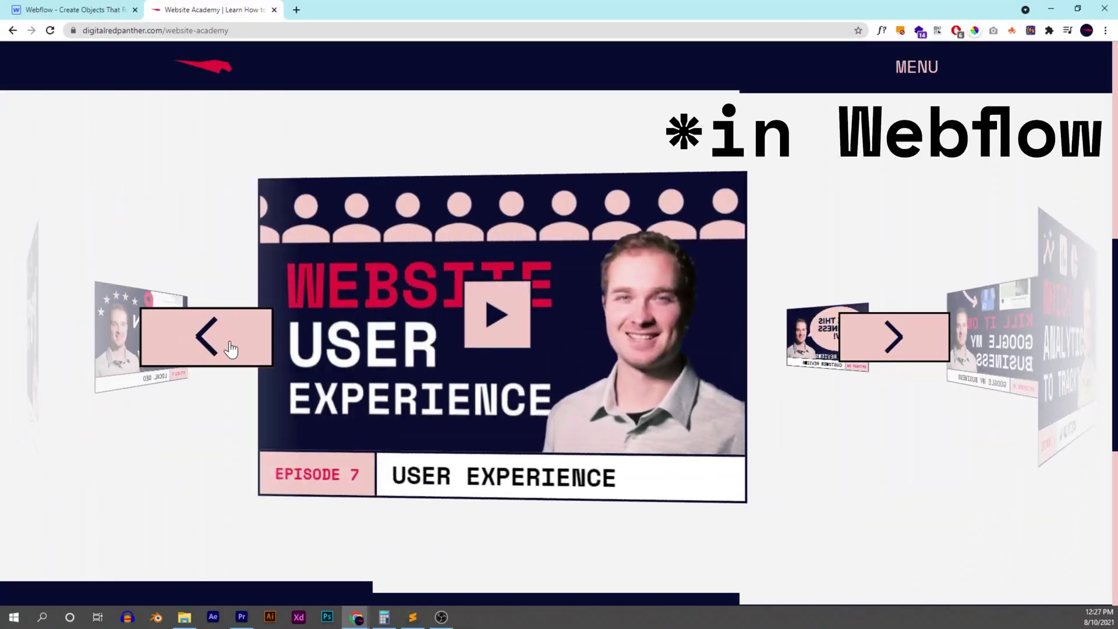
{"action": "left_click", "coordinate": [230, 350]}
{"action": "left_click", "coordinate": [227, 350]}
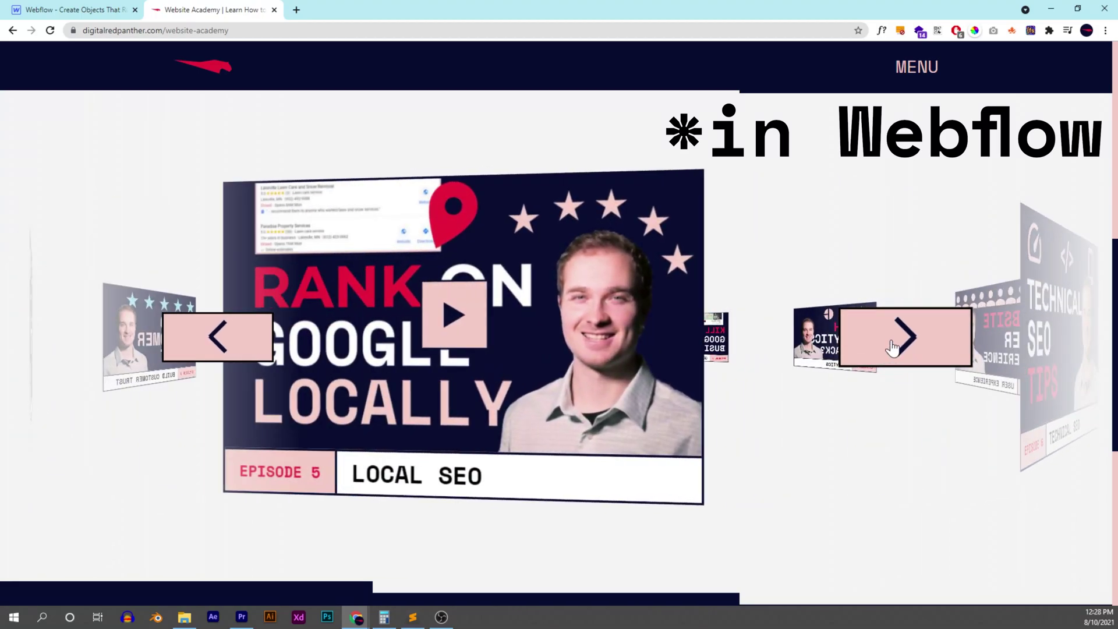
{"action": "left_click", "coordinate": [888, 340]}
{"action": "left_click", "coordinate": [888, 341]}
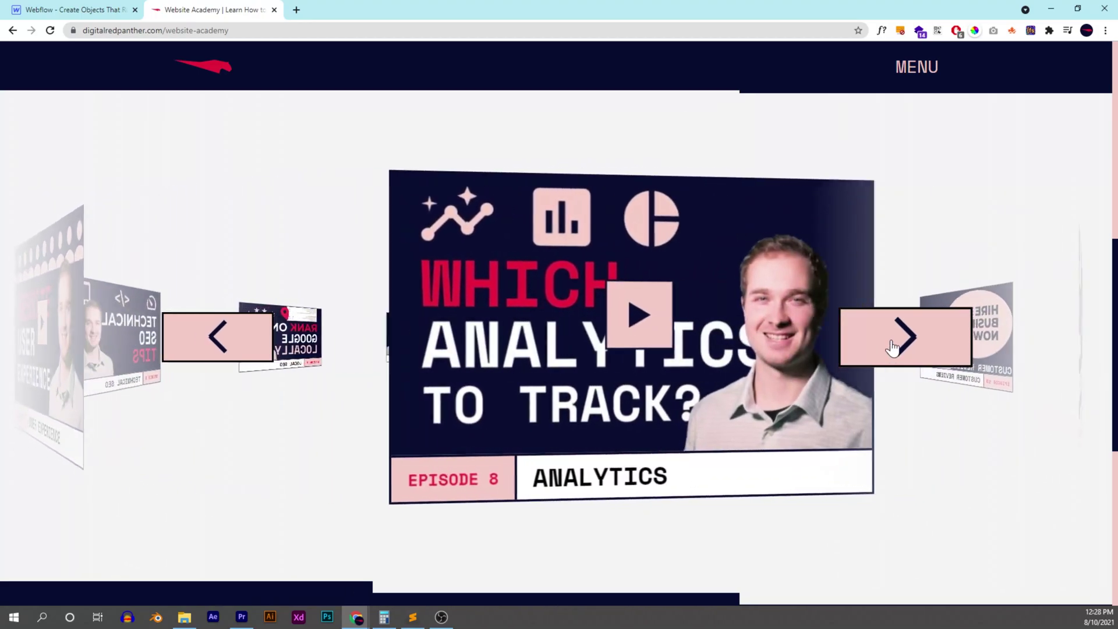
{"action": "left_click", "coordinate": [211, 69]}
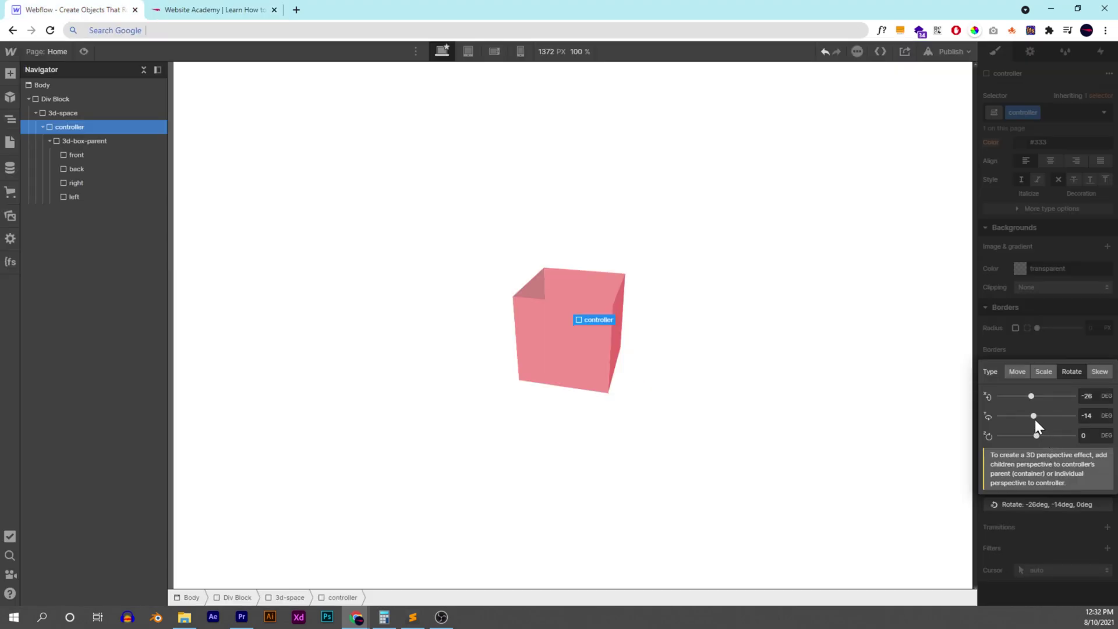
{"action": "mouse_move", "coordinate": [1036, 418]}
{"action": "left_mouse_down"}
{"action": "mouse_move", "coordinate": [1075, 414]}
{"action": "mouse_move", "coordinate": [1028, 416]}
{"action": "mouse_move", "coordinate": [1019, 396]}
{"action": "mouse_move", "coordinate": [1037, 396]}
{"action": "left_mouse_up"}
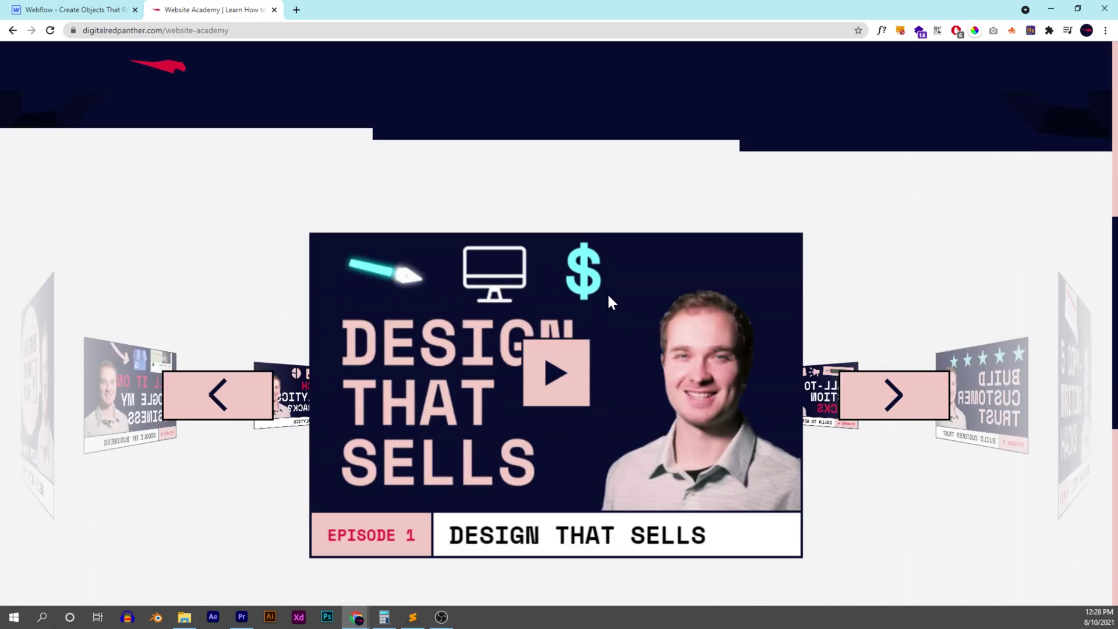
{"action": "scroll", "coordinate": [608, 298], "scroll_direction": "down", "scroll_amount": 1}
{"action": "left_click", "coordinate": [880, 346]}
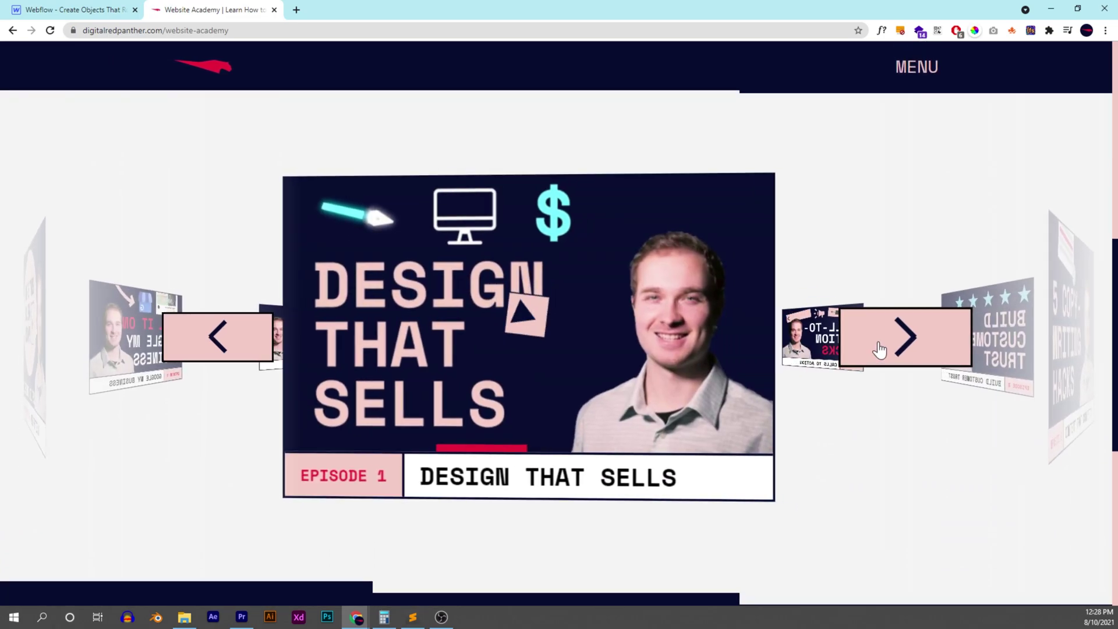
{"action": "left_click", "coordinate": [889, 344]}
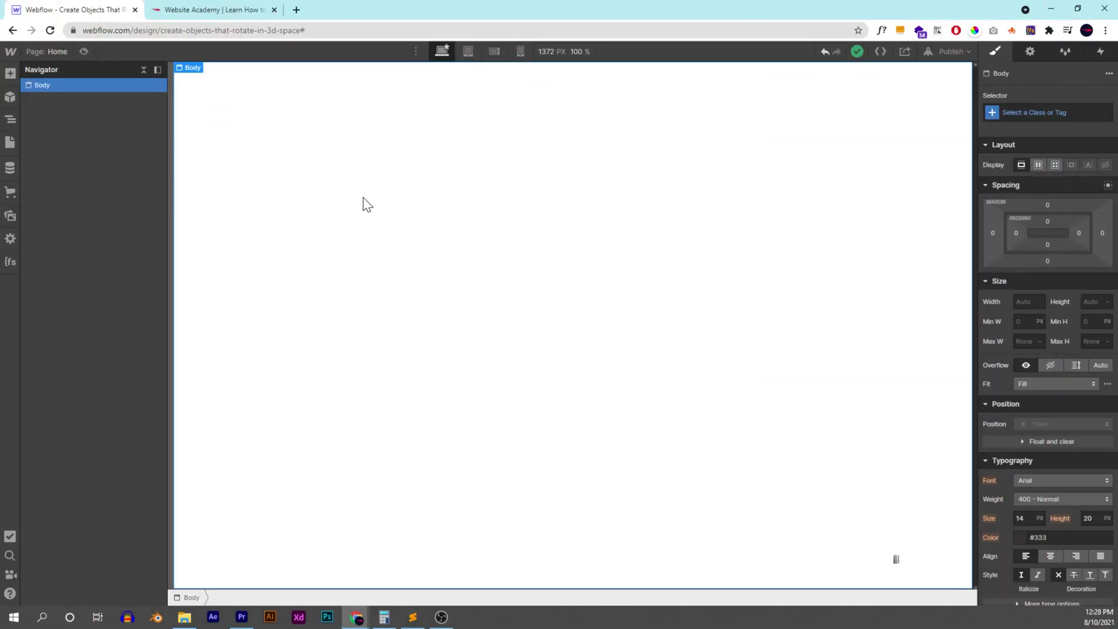
Step: Add a div block to the body, set its height to 100 VH and give it a horizontal flex layout centred on both axes
{"action": "key", "text": "ctrl+e"}
{"action": "type", "text": "div"}
{"action": "key", "text": "Return"}
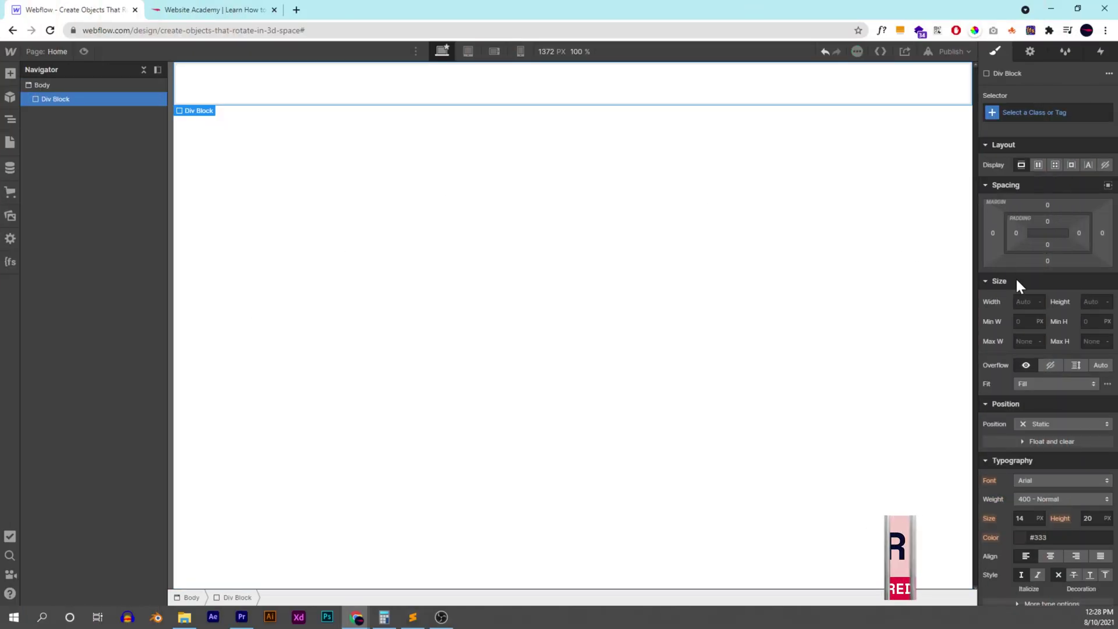
{"action": "left_click", "coordinate": [1090, 302]}
{"action": "type", "text": "100vh"}
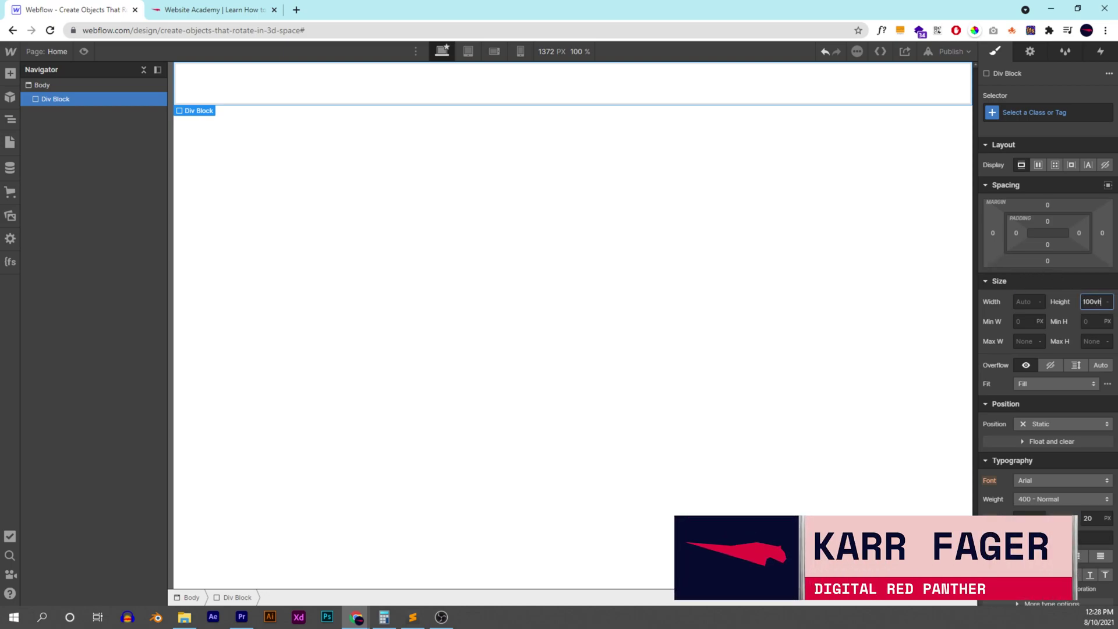
{"action": "left_click", "coordinate": [1038, 165]}
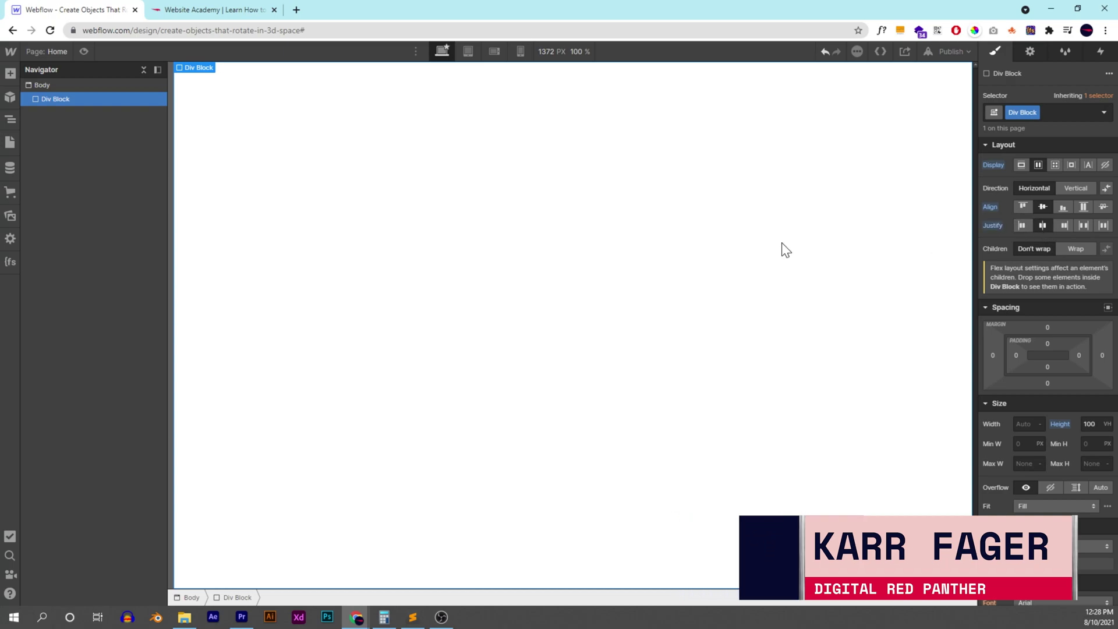
Step: Add a nested div block inside the full-height div block and give it the class 3d-space
{"action": "key", "text": "ctrl+v"}
{"action": "key", "text": "ctrl+Return"}
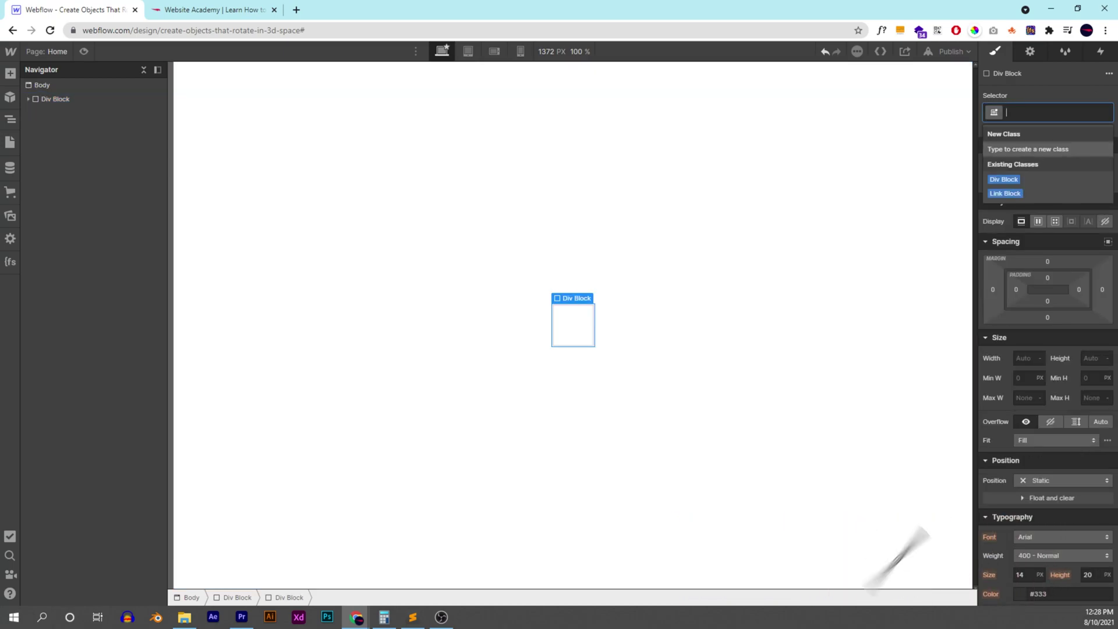
{"action": "type", "text": "3d-space"}
{"action": "key", "text": "Return"}
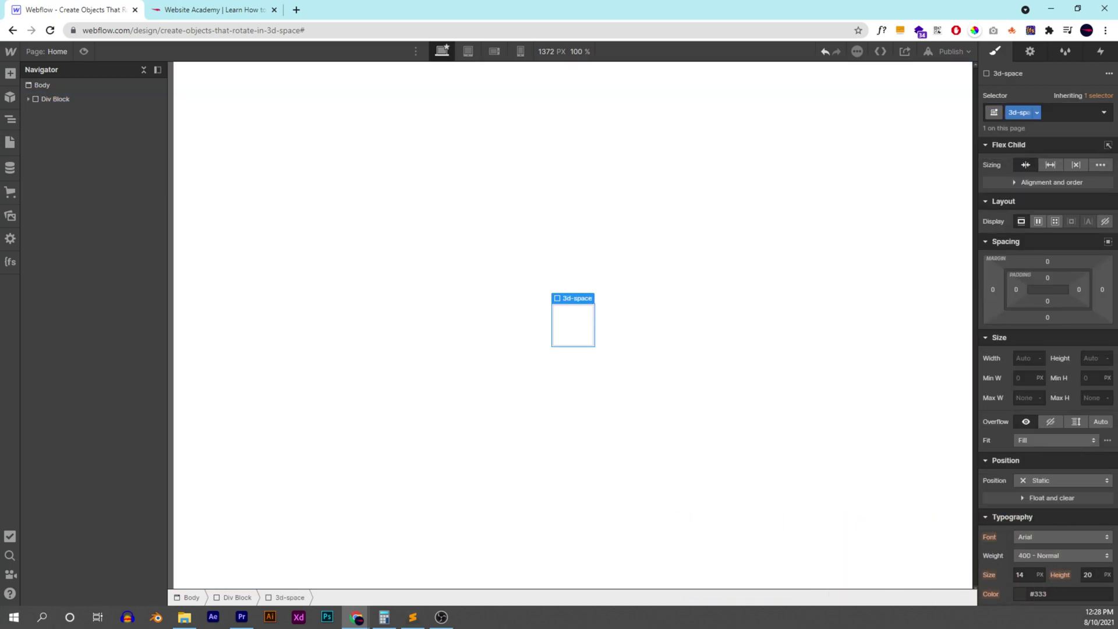
Step: Set the children perspective distance of the 3d-space block to about 686 px in its transform settings
{"action": "scroll", "coordinate": [1049, 370], "scroll_direction": "down", "scroll_amount": 7}
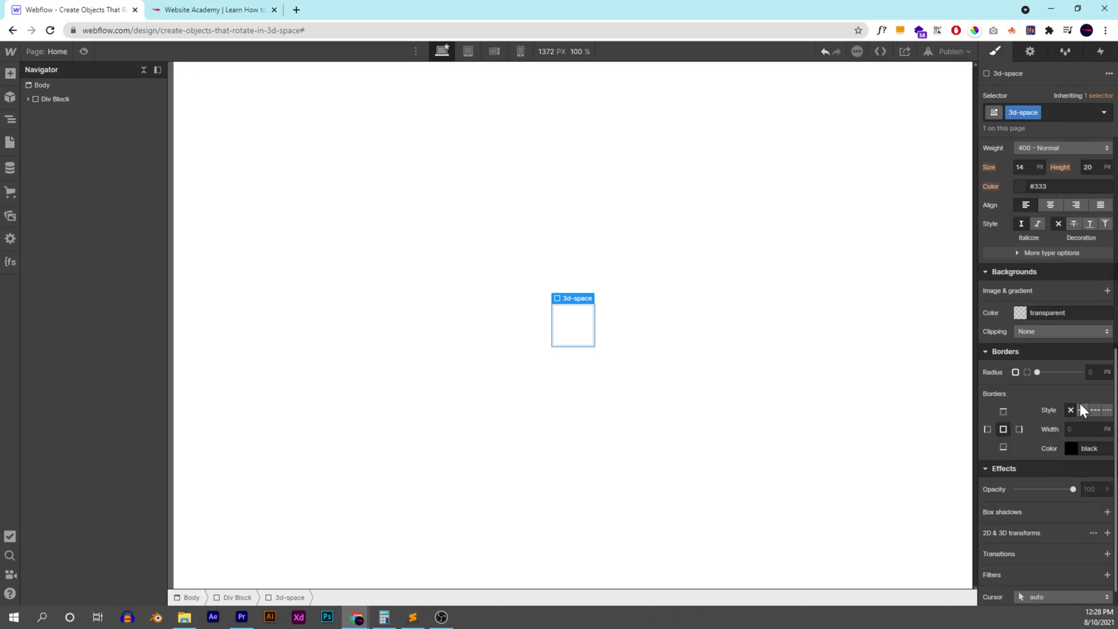
{"action": "scroll", "coordinate": [1066, 395], "scroll_direction": "down", "scroll_amount": 1}
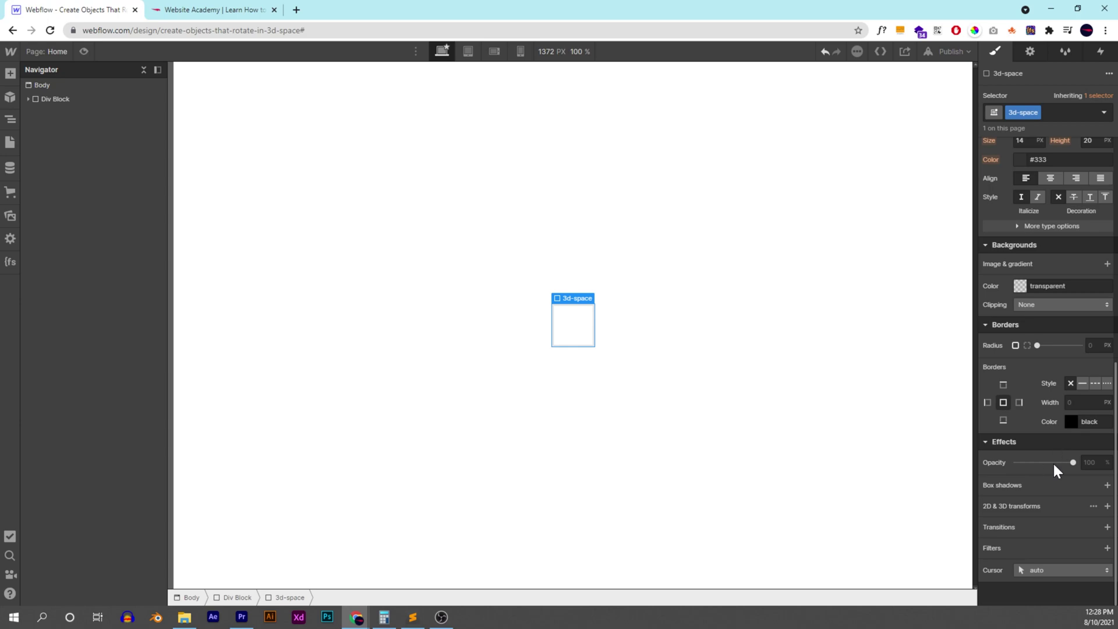
{"action": "left_click", "coordinate": [1091, 506]}
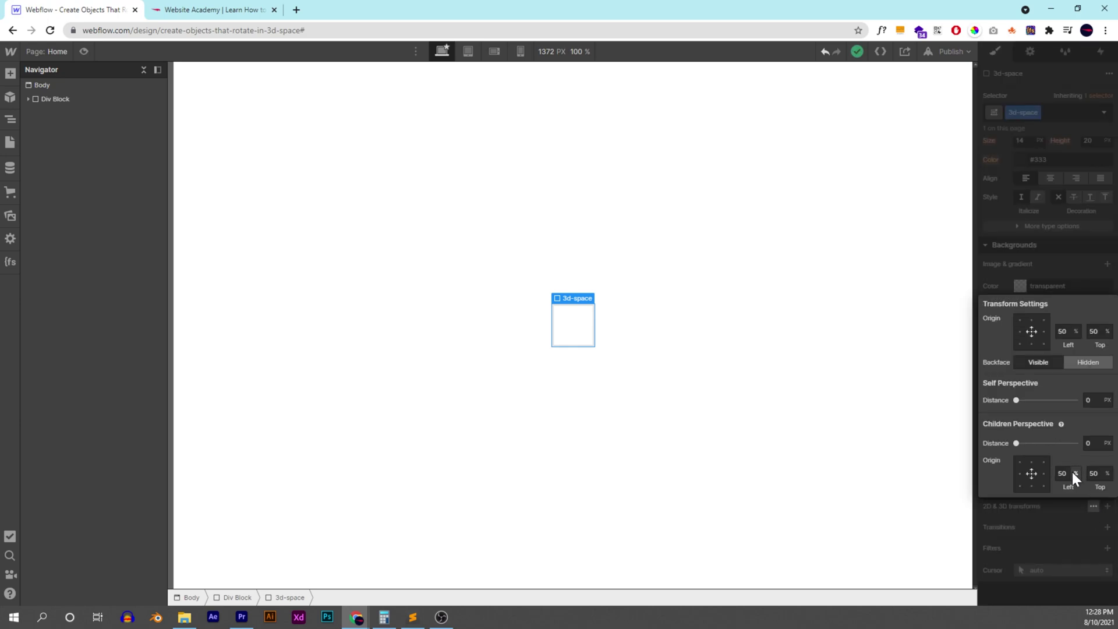
{"action": "left_click_drag", "start_coordinate": [1016, 443], "coordinate": [1036, 444]}
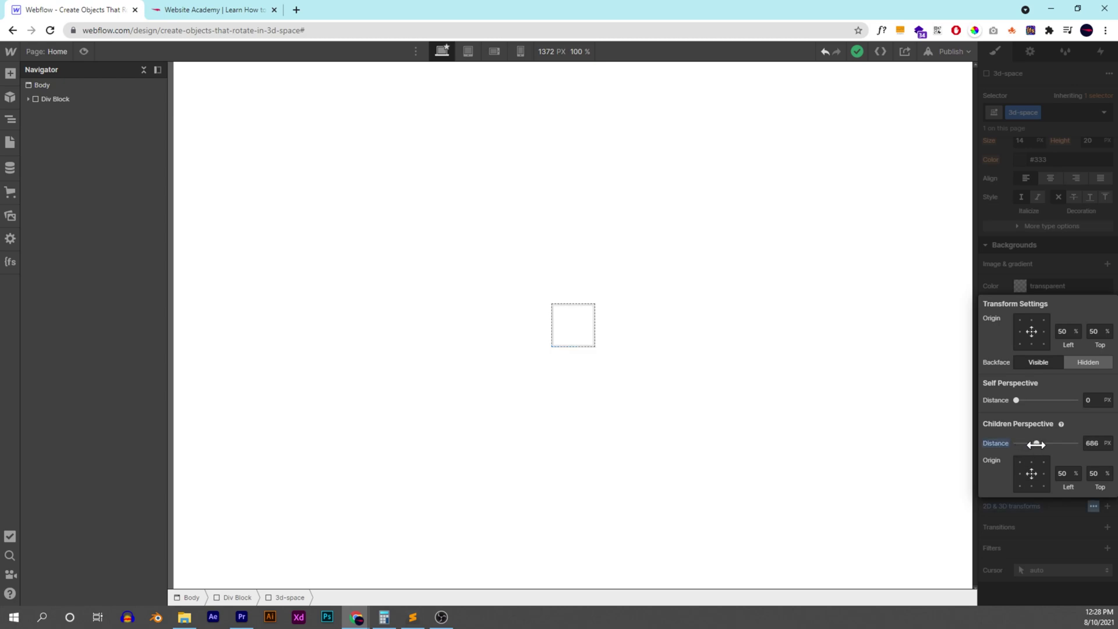
{"action": "left_click", "coordinate": [1035, 511]}
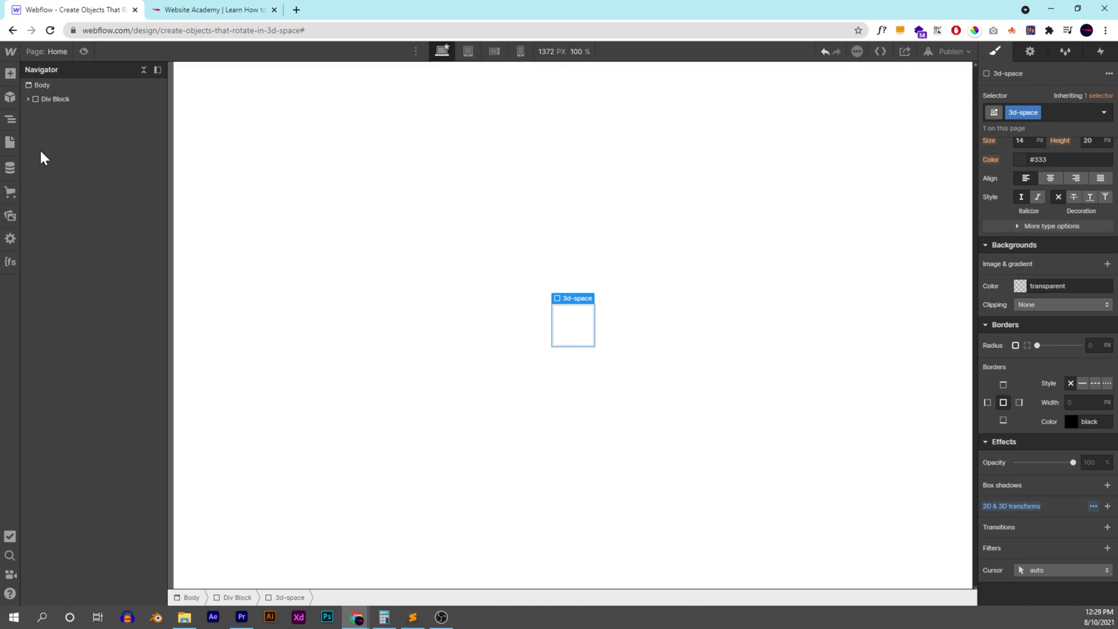
Step: Insert a div block inside the 3d-space block and give it the class controller
{"action": "left_click", "coordinate": [27, 99]}
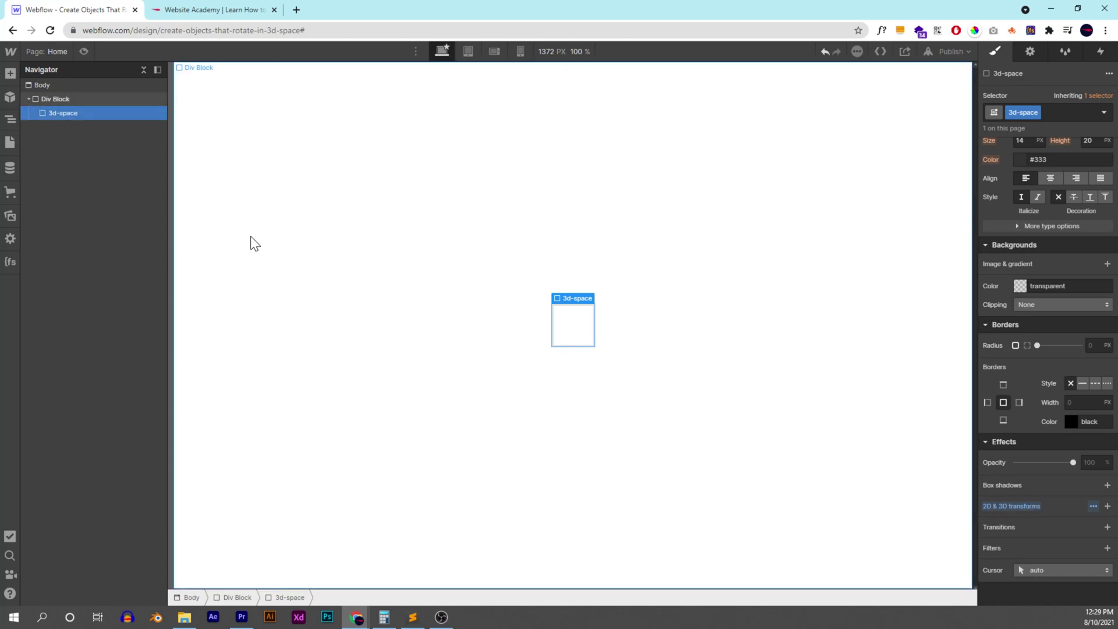
{"action": "key", "text": "ctrl+e"}
{"action": "type", "text": "d"}
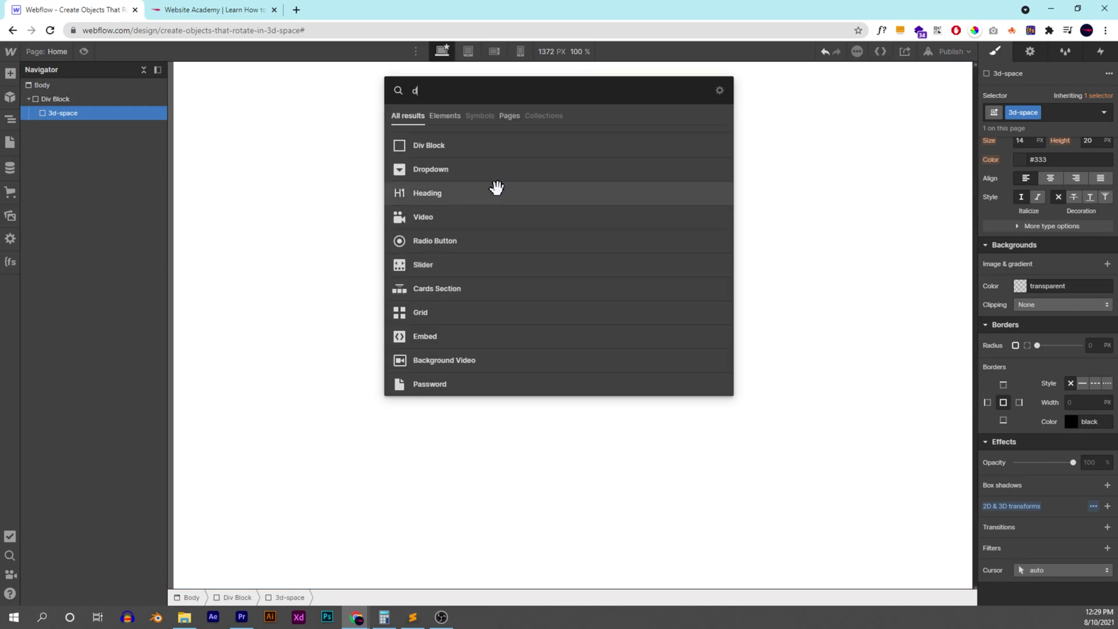
{"action": "left_click", "coordinate": [464, 148]}
{"action": "left_click", "coordinate": [34, 114]}
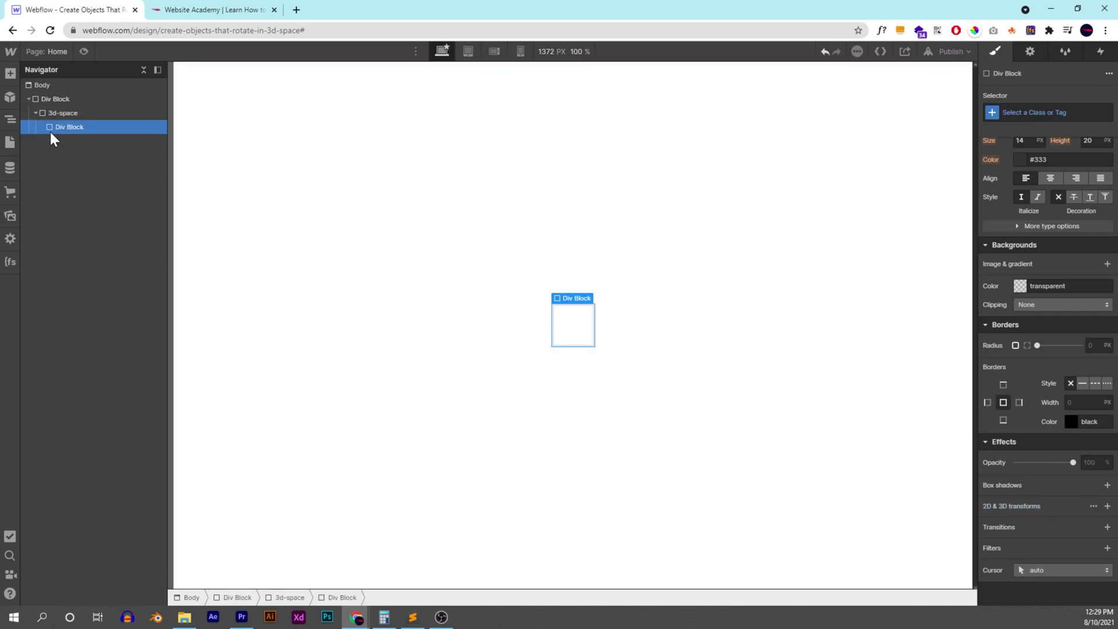
{"action": "key", "text": "ctrl+Return"}
{"action": "type", "text": "controller"}
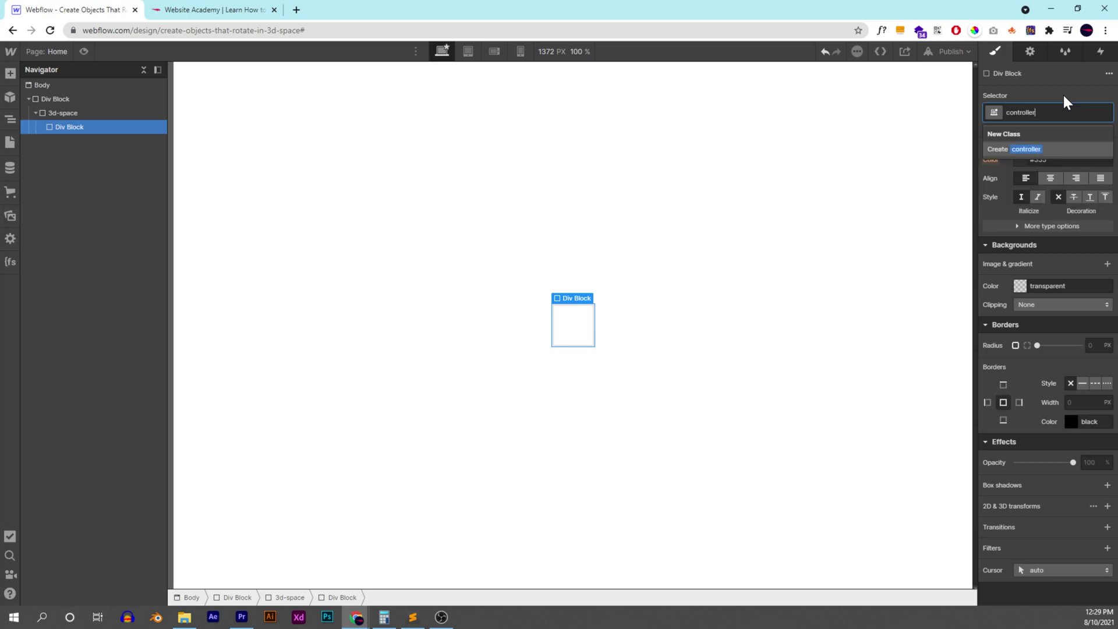
{"action": "key", "text": "Return"}
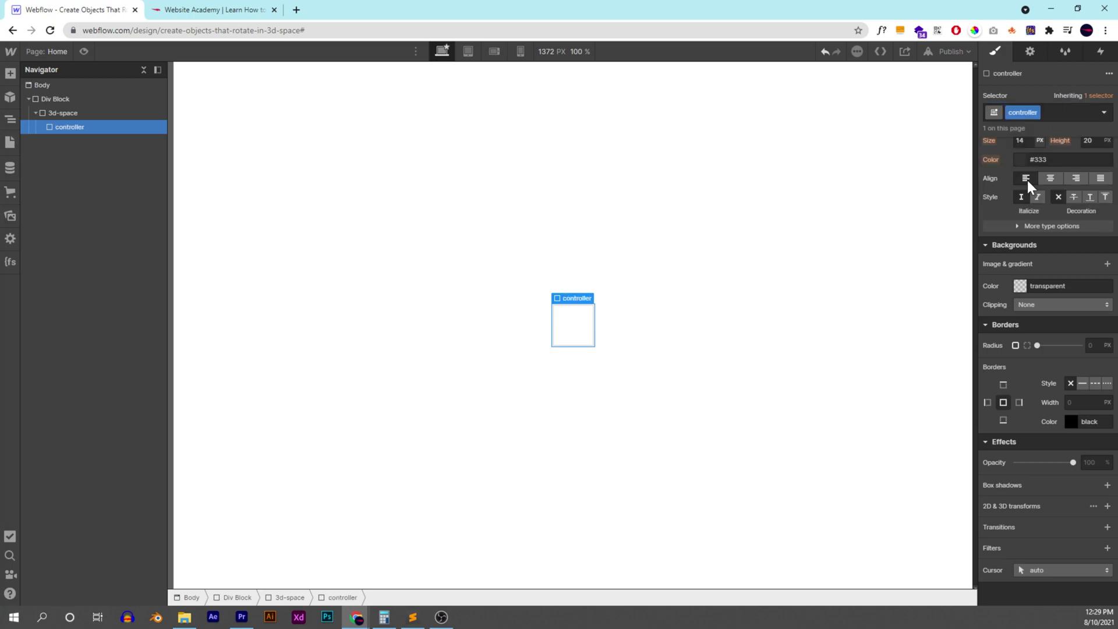
Step: Set the controller block's width and height to 1 px each
{"action": "scroll", "coordinate": [1027, 180], "scroll_direction": "up", "scroll_amount": 6}
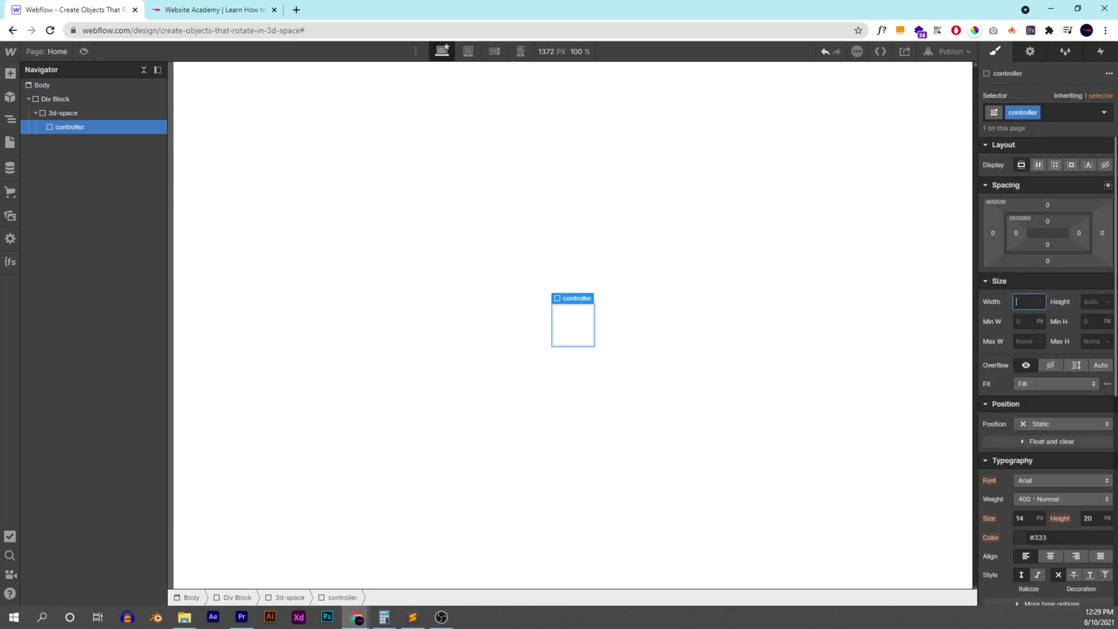
{"action": "type", "text": "1"}
{"action": "key", "text": "Tab"}
{"action": "type", "text": "1"}
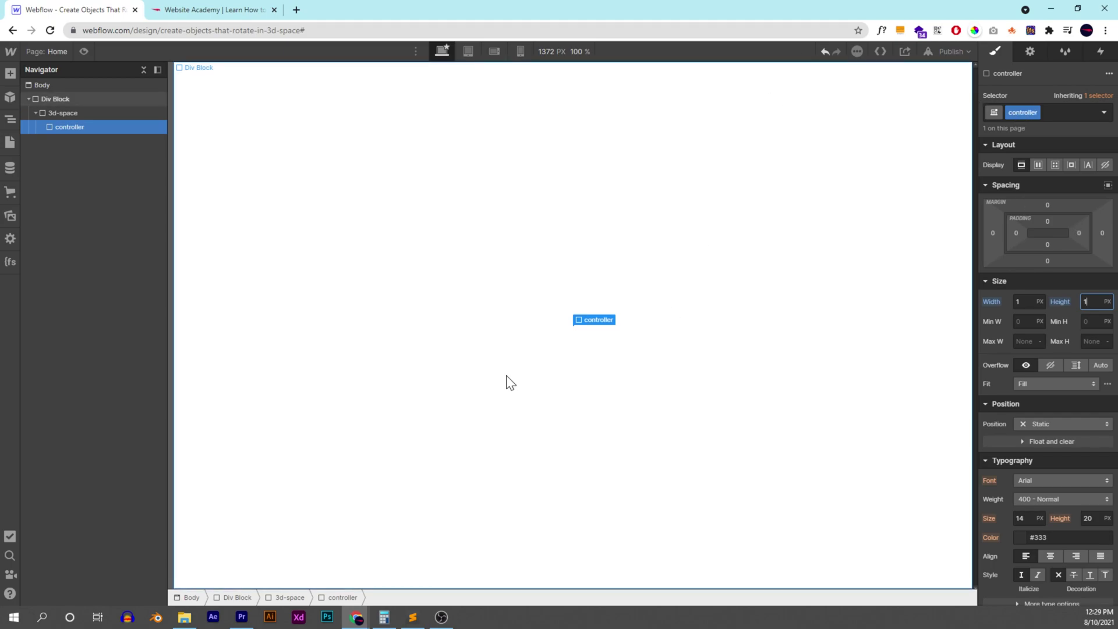
Step: Insert a div block inside the controller block and give it the class 3d-box-parent
{"action": "key", "text": "ctrl+k"}
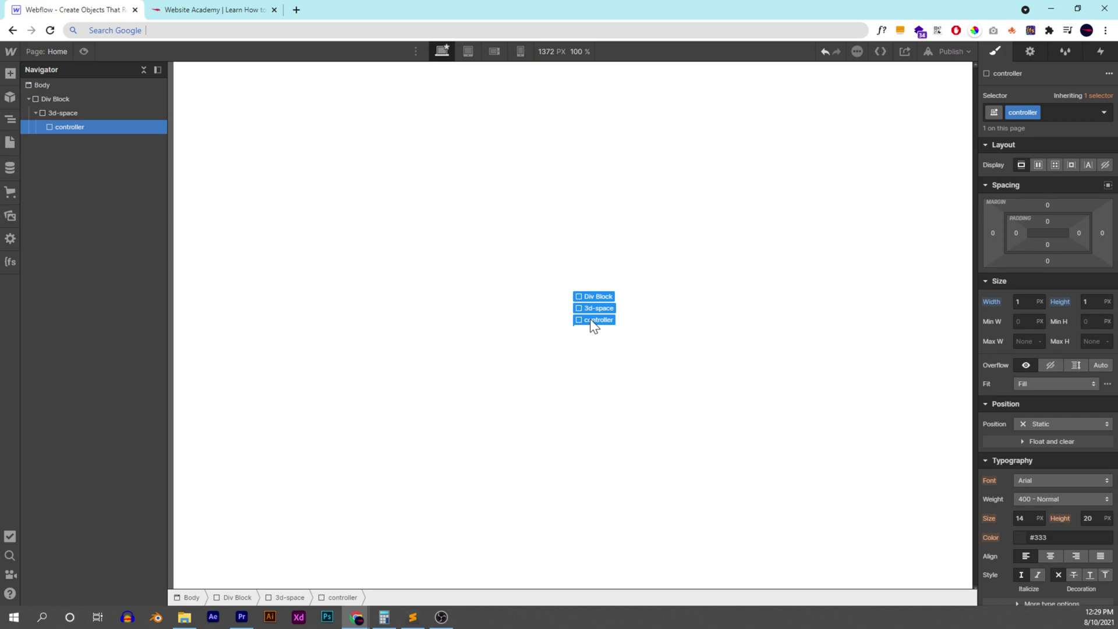
{"action": "key", "text": "ctrl+e"}
{"action": "type", "text": "d"}
{"action": "left_click", "coordinate": [464, 152]}
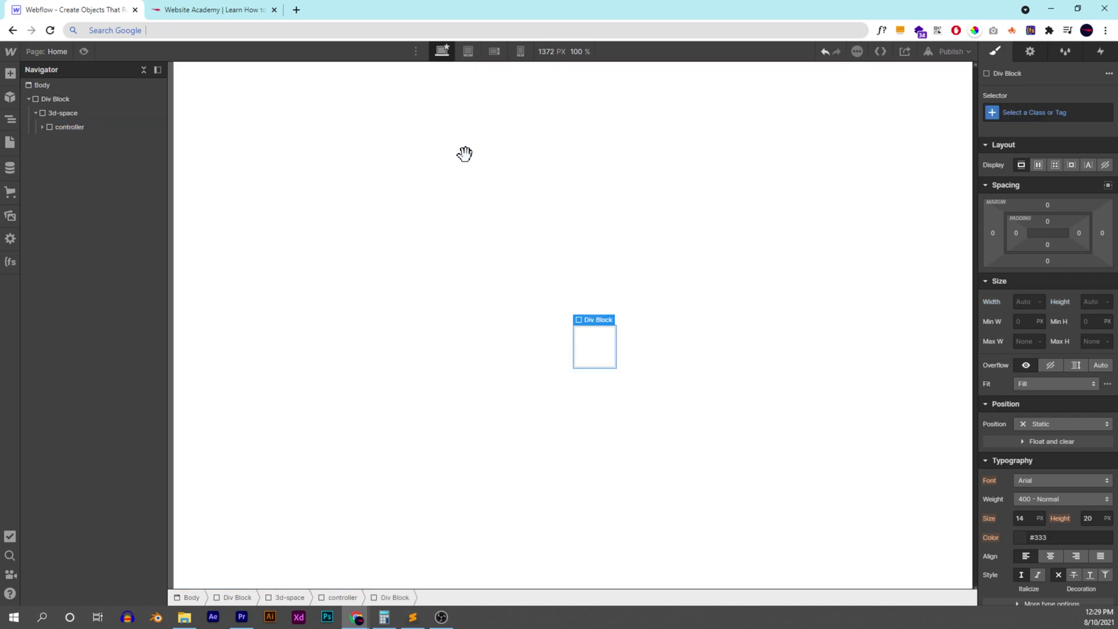
{"action": "left_click", "coordinate": [1025, 112]}
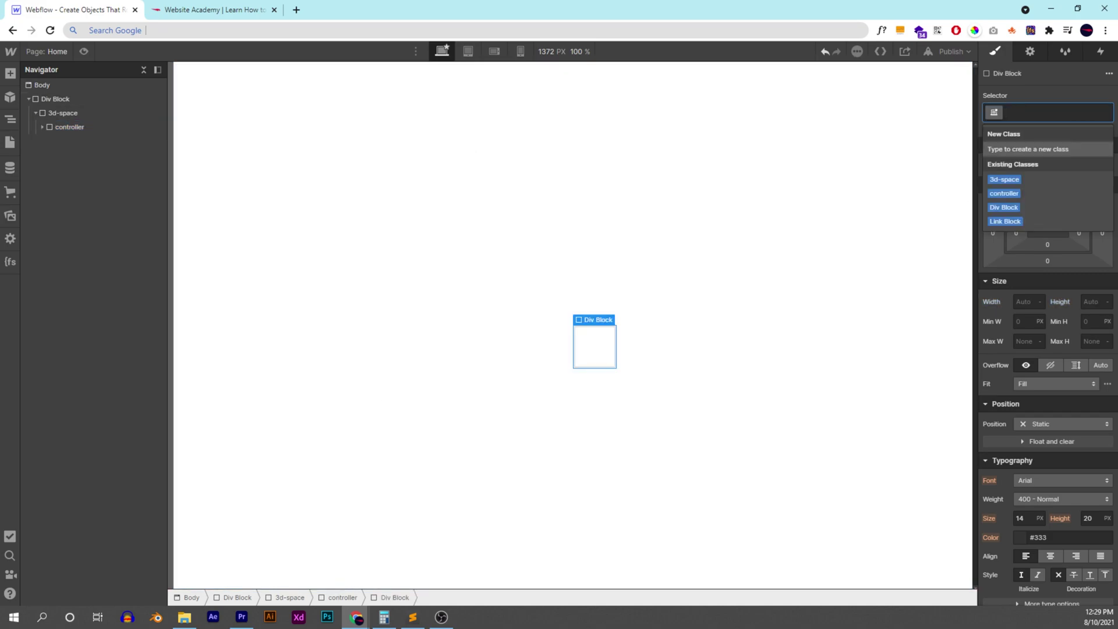
{"action": "type", "text": "3d-box-parent"}
{"action": "key", "text": "Return"}
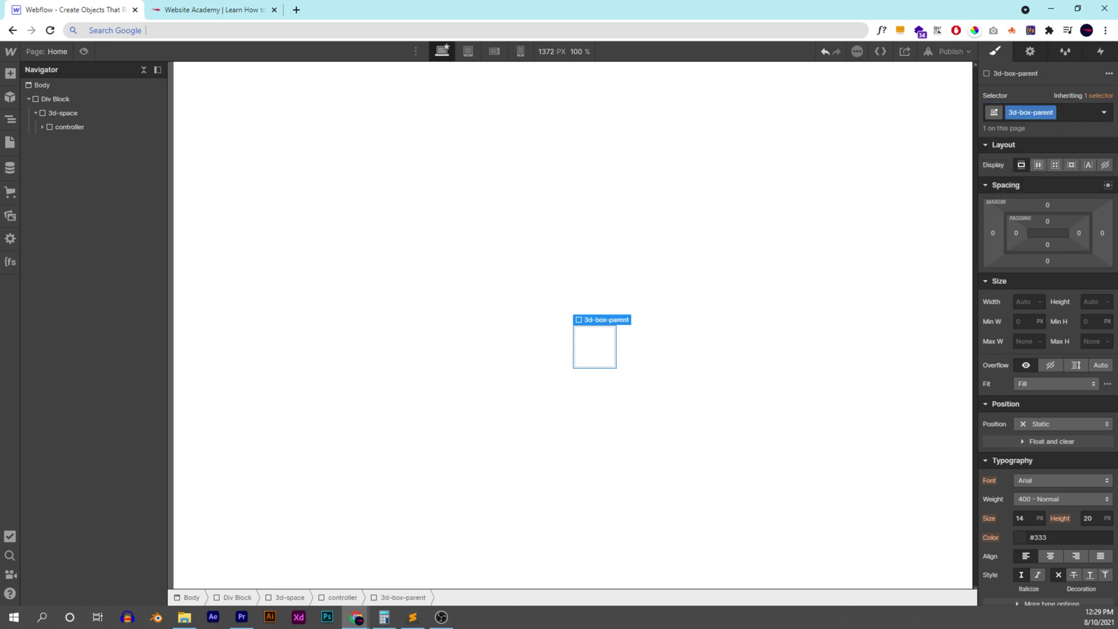
Step: Give the controller block a flex layout with its children centred in both alignment and justification
{"action": "left_click", "coordinate": [40, 127]}
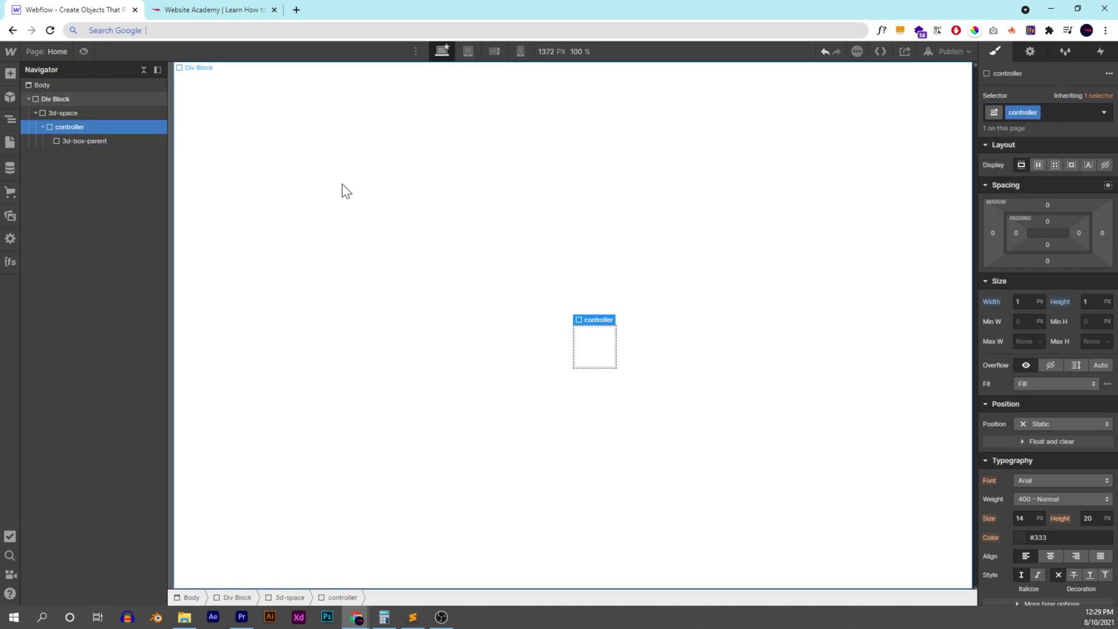
{"action": "left_click", "coordinate": [1037, 165]}
{"action": "left_click", "coordinate": [1044, 207]}
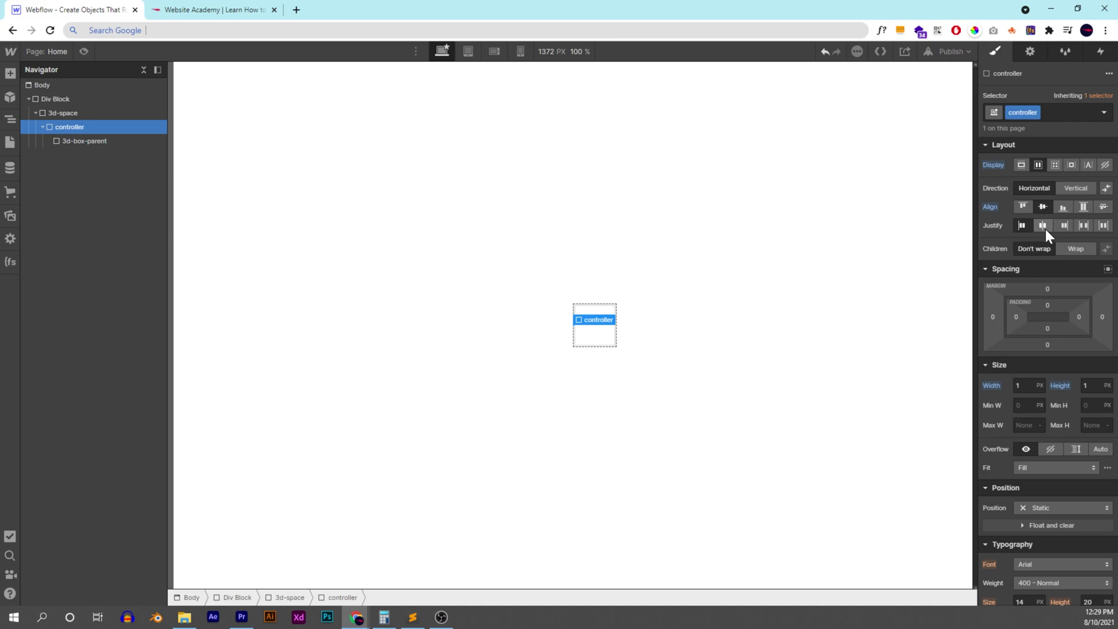
{"action": "left_click", "coordinate": [1044, 226]}
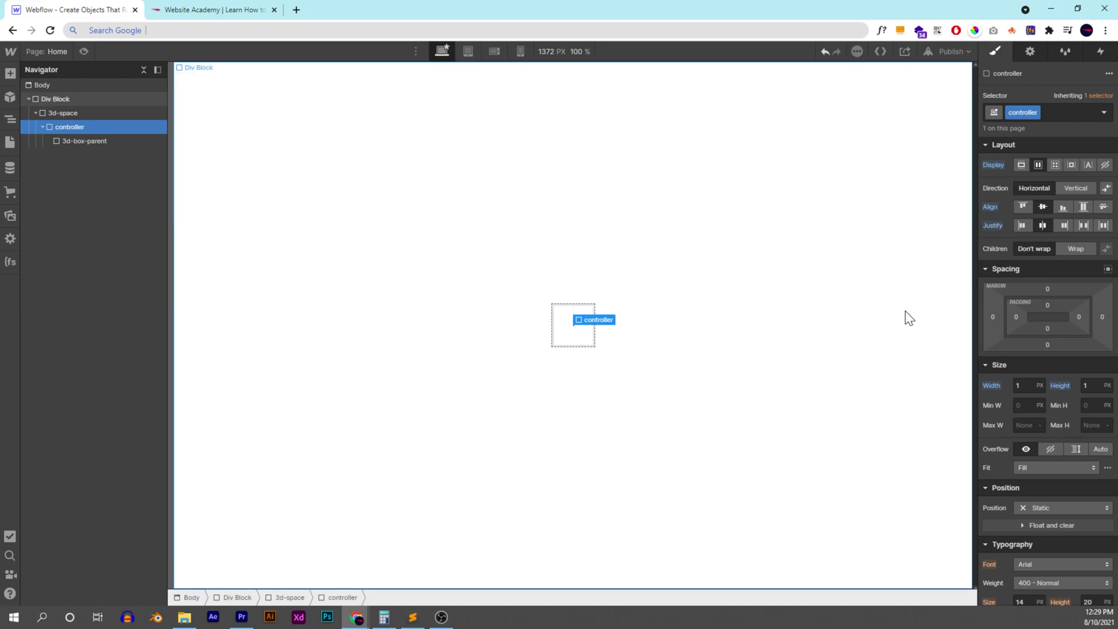
Step: Set the position of the 3d-box-parent block to Relative
{"action": "left_click", "coordinate": [585, 334]}
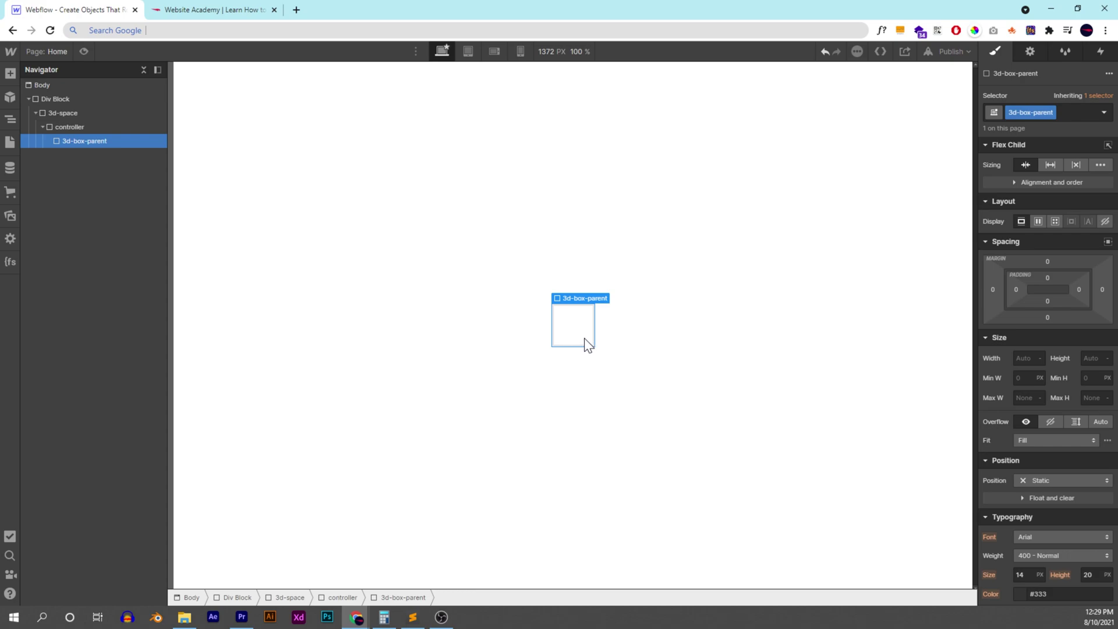
{"action": "left_click", "coordinate": [1051, 477]}
{"action": "left_click", "coordinate": [1046, 491]}
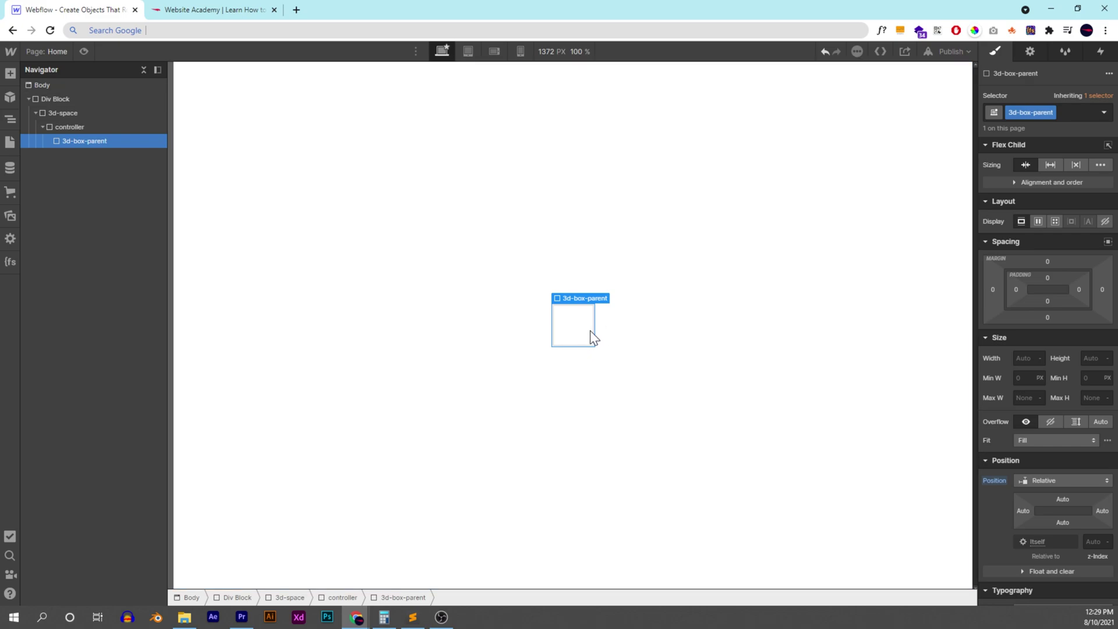
Step: Insert a div block inside the 3d-box-parent block and give it the class front
{"action": "key", "text": "ctrl+e"}
{"action": "type", "text": "d"}
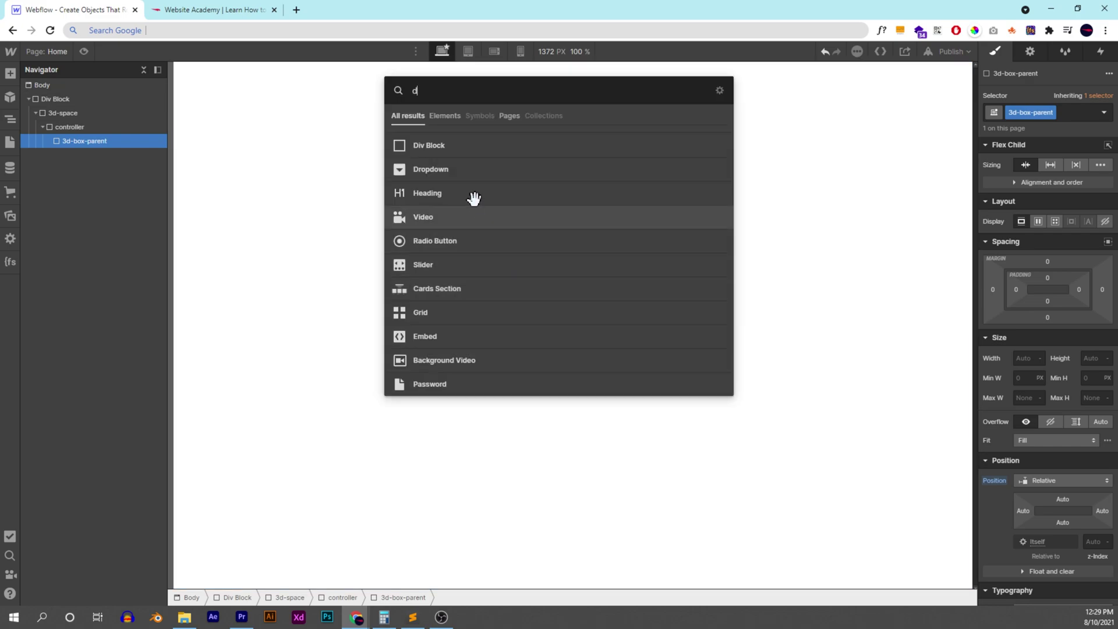
{"action": "left_click", "coordinate": [452, 148]}
{"action": "left_click", "coordinate": [49, 141]}
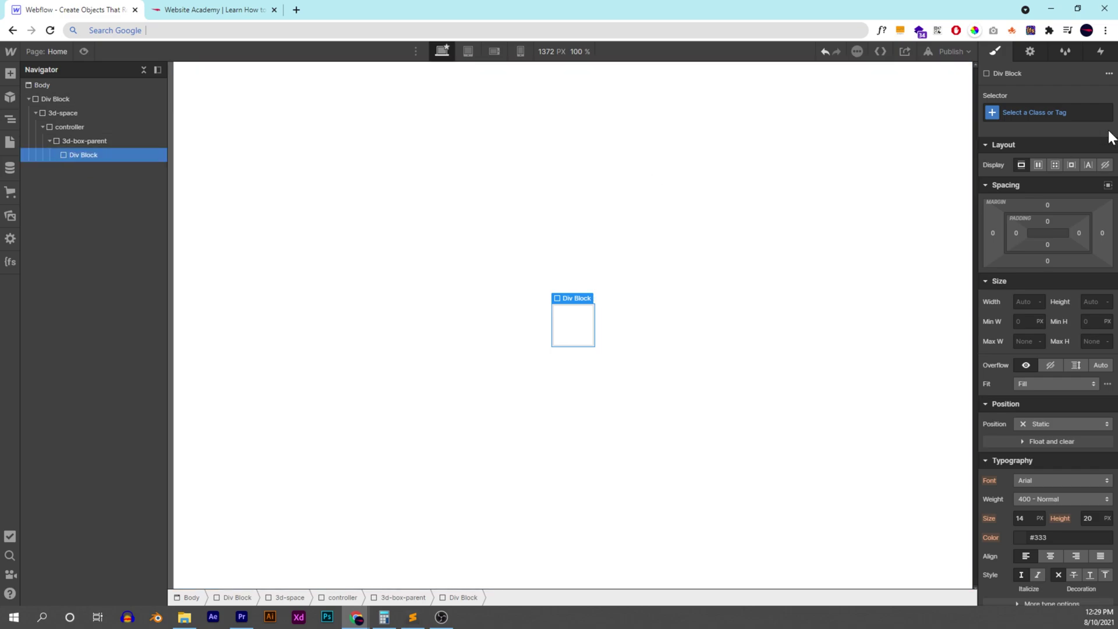
{"action": "left_click", "coordinate": [1037, 111]}
{"action": "type", "text": "front"}
{"action": "key", "text": "Return"}
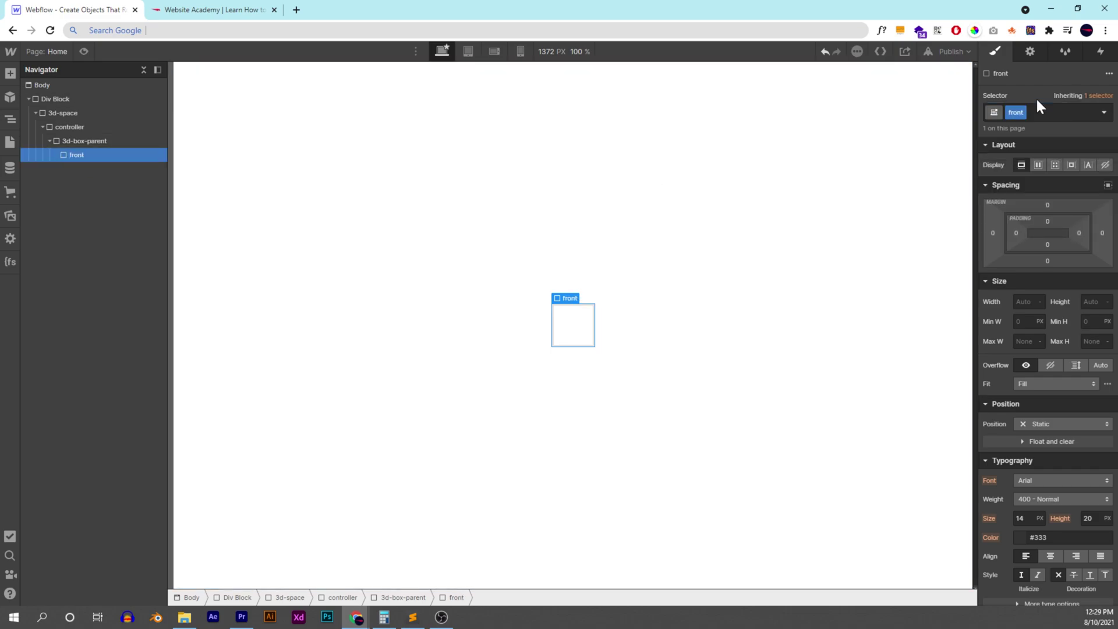
Step: Set the background colour of the front block to the light pink #f39090
{"action": "scroll", "coordinate": [1058, 310], "scroll_direction": "down", "scroll_amount": 6}
{"action": "left_click", "coordinate": [1030, 286]}
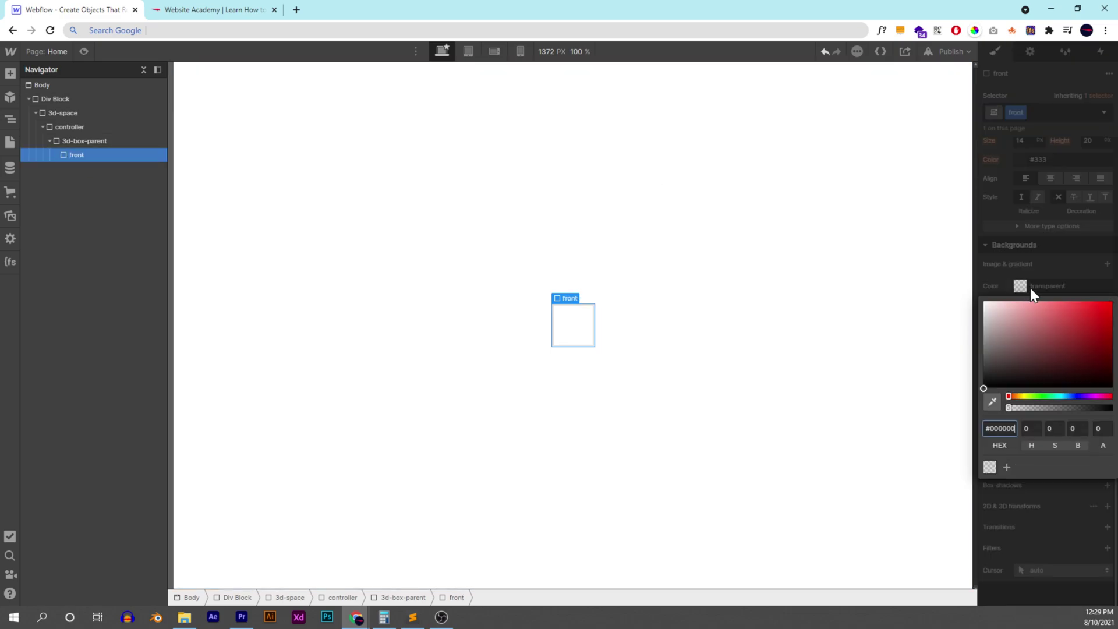
{"action": "left_click", "coordinate": [1036, 304]}
Step: Set the front block's width and height to 150 px each
{"action": "scroll", "coordinate": [1051, 289], "scroll_direction": "up", "scroll_amount": 6}
{"action": "left_click", "coordinate": [1026, 302]}
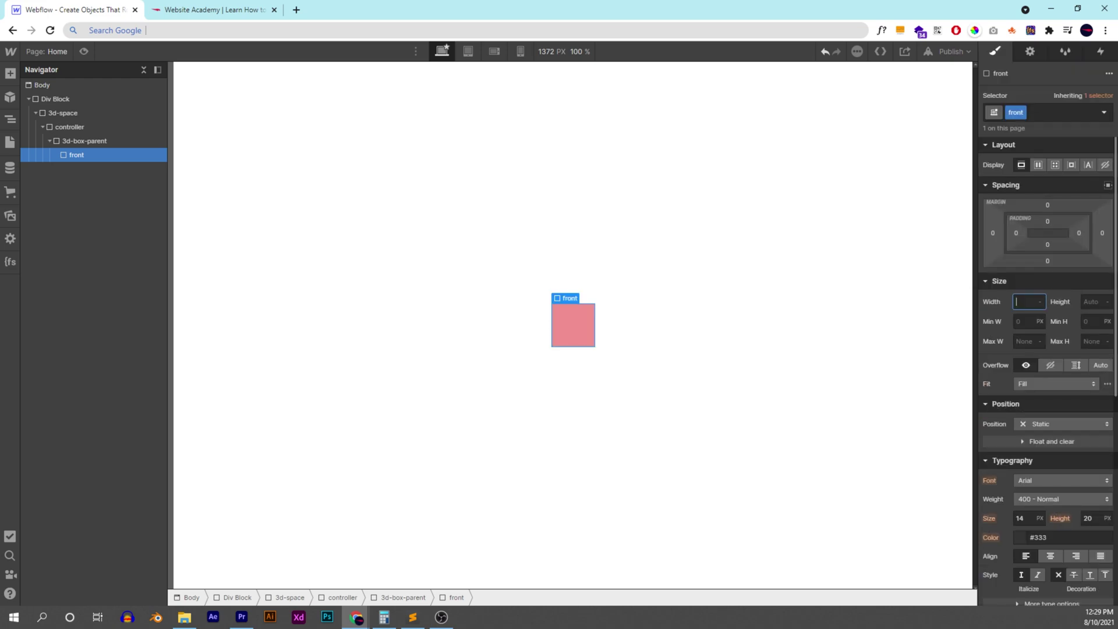
{"action": "type", "text": "150"}
{"action": "key", "text": "Tab"}
{"action": "type", "text": "150"}
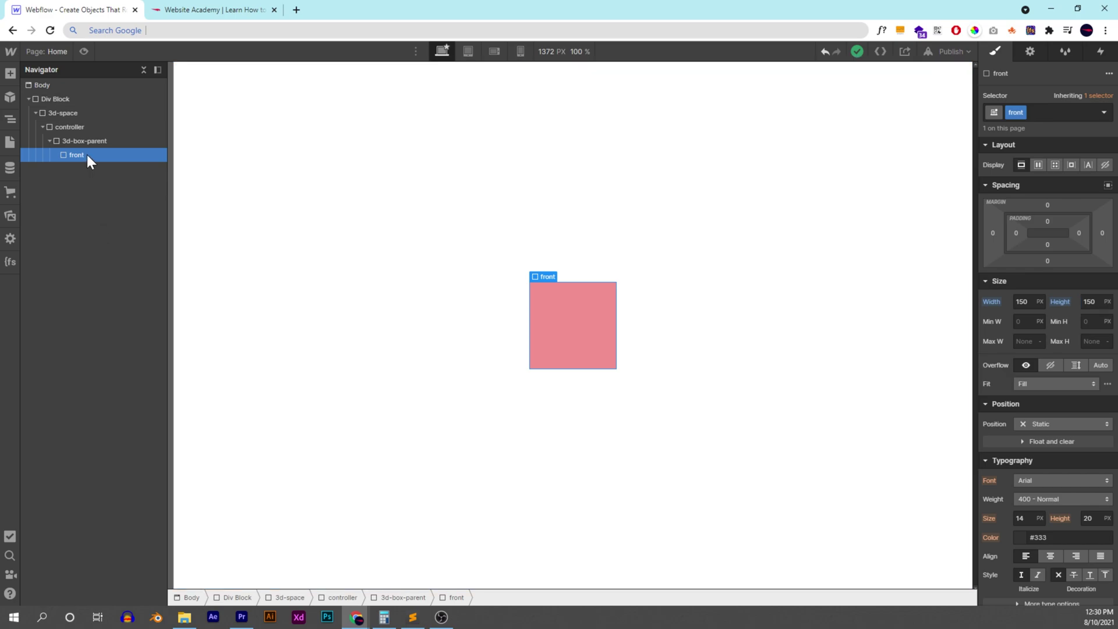
Step: Duplicate the front block and give the copy a duplicated class named right
{"action": "key", "text": "ctrl+c"}
{"action": "key", "text": "ctrl+v"}
{"action": "left_click", "coordinate": [1024, 114]}
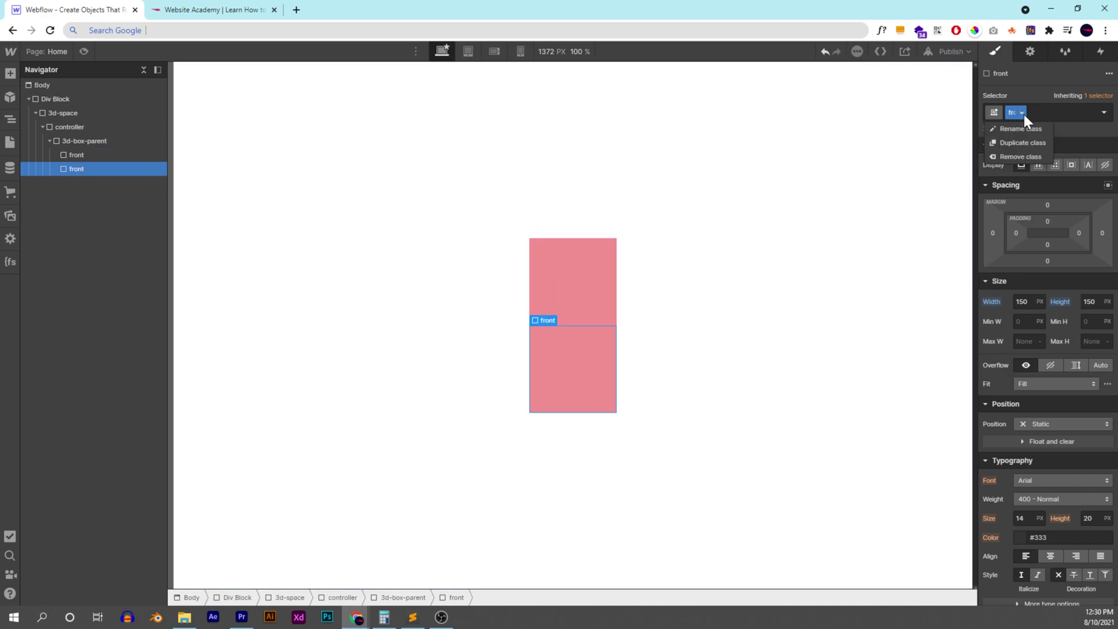
{"action": "left_click", "coordinate": [1022, 141]}
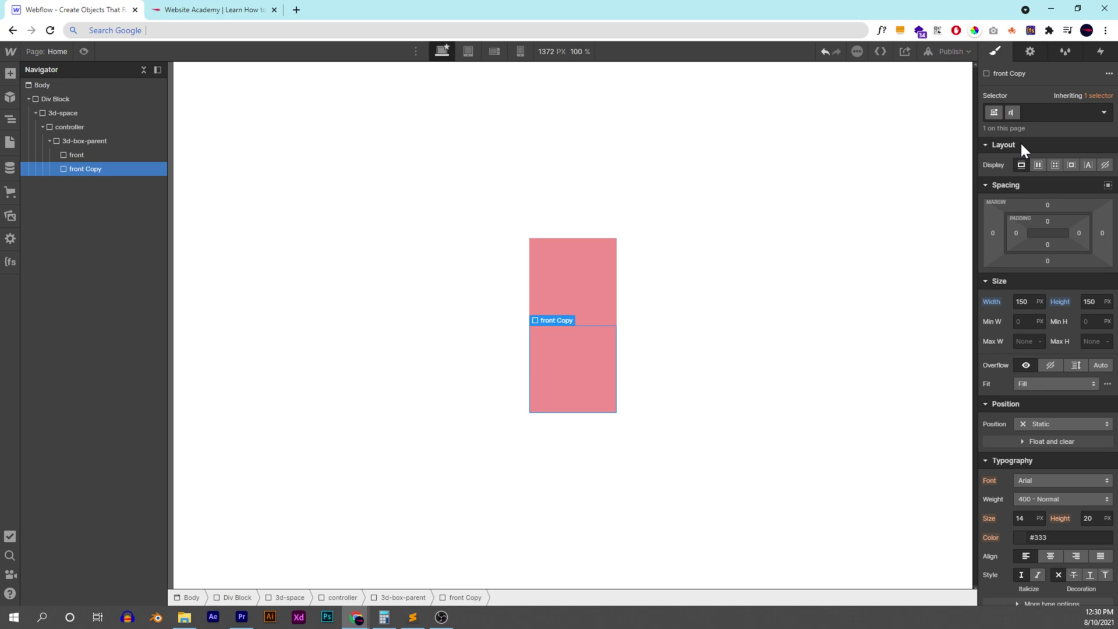
{"action": "type", "text": "right"}
{"action": "key", "text": "Return"}
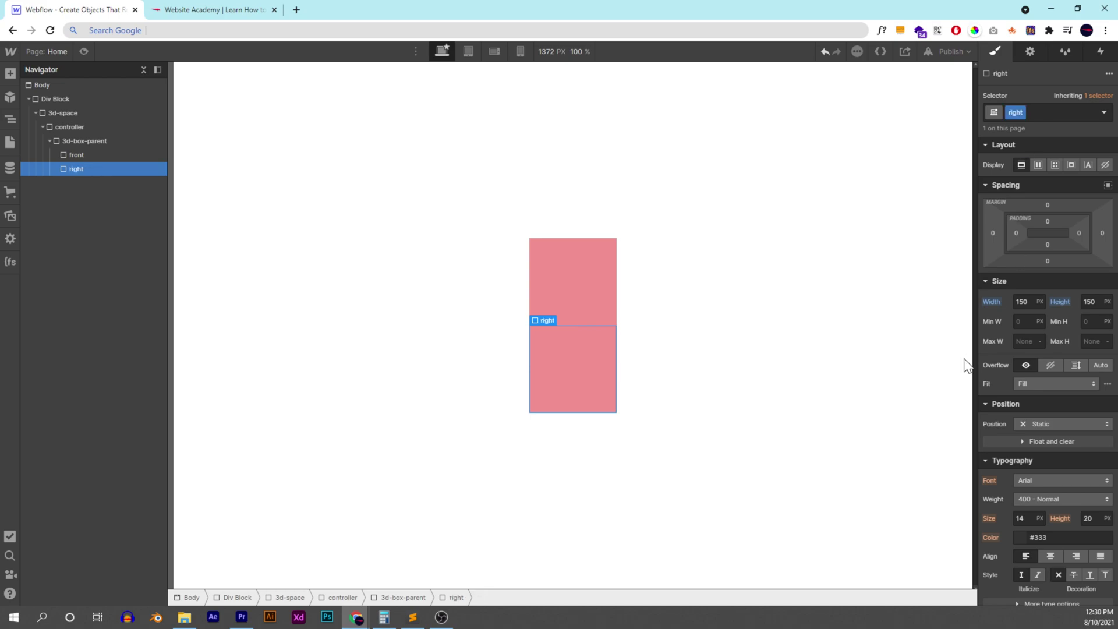
Step: Set the right block's position to Absolute with 0% offsets on all four sides
{"action": "left_click", "coordinate": [1069, 423]}
{"action": "left_click", "coordinate": [1052, 446]}
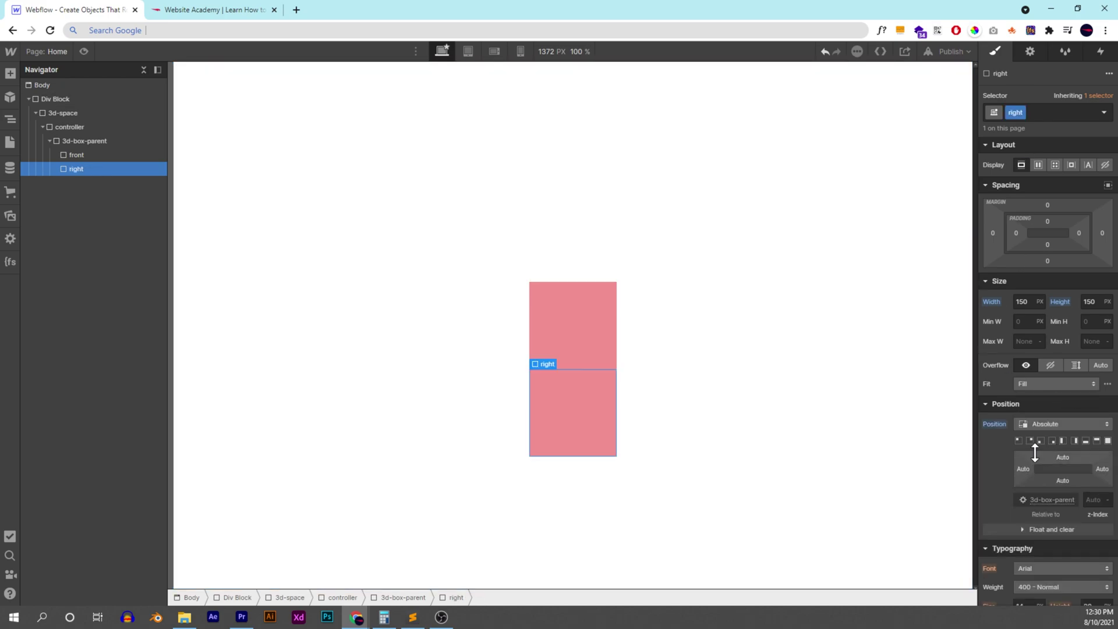
{"action": "left_click", "coordinate": [1108, 441]}
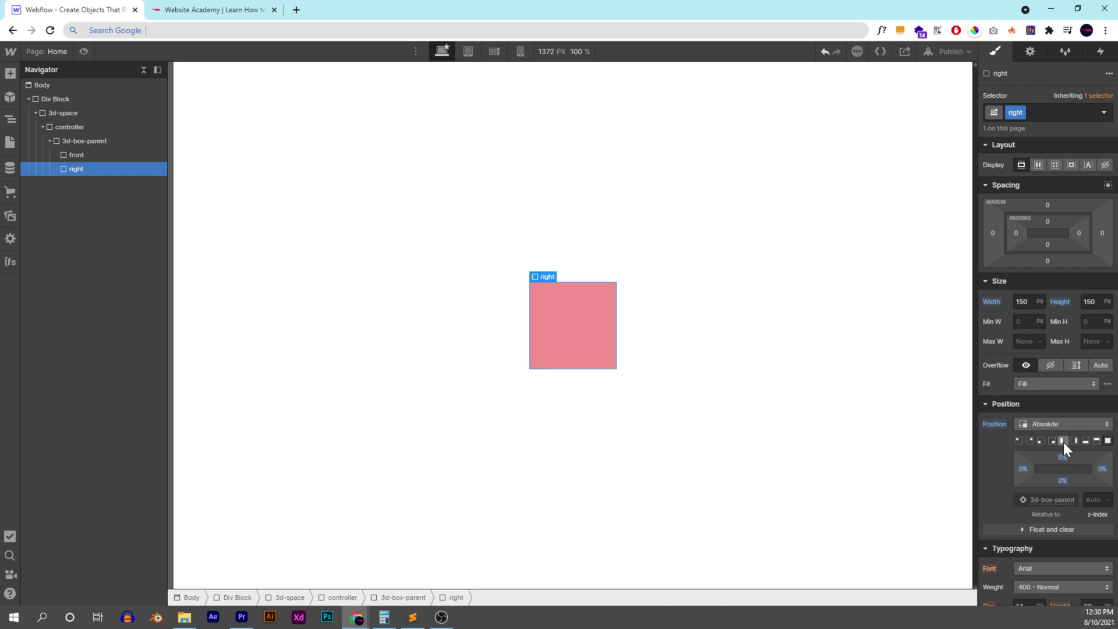
Step: Add a rotate transform of 90 degrees around the Y axis to the right block
{"action": "scroll", "coordinate": [1088, 313], "scroll_direction": "down", "scroll_amount": 8}
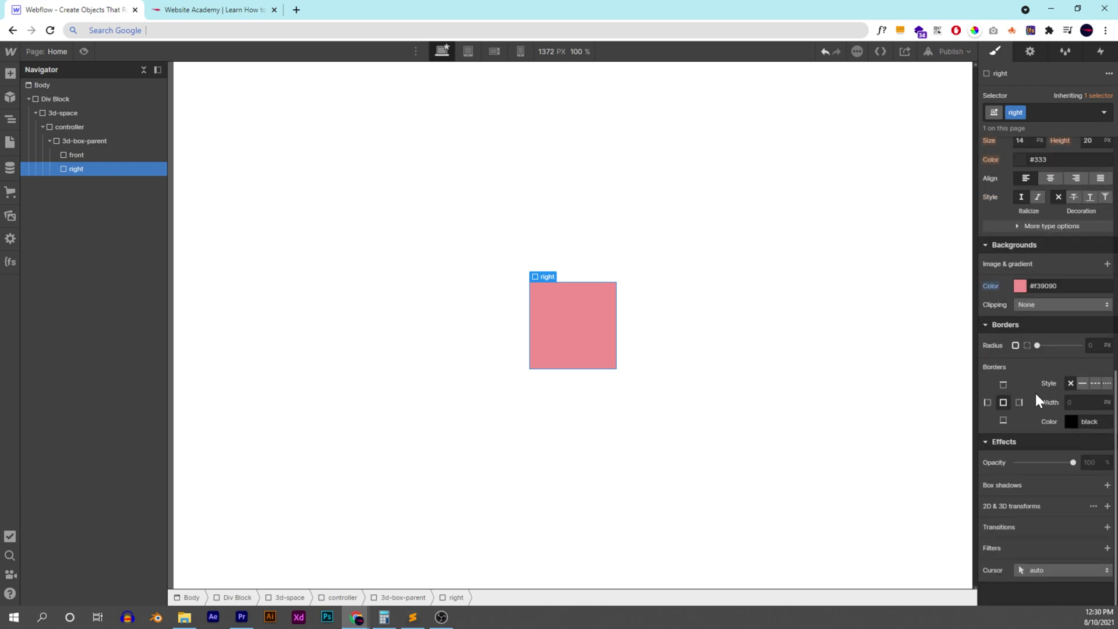
{"action": "left_click", "coordinate": [1108, 506]}
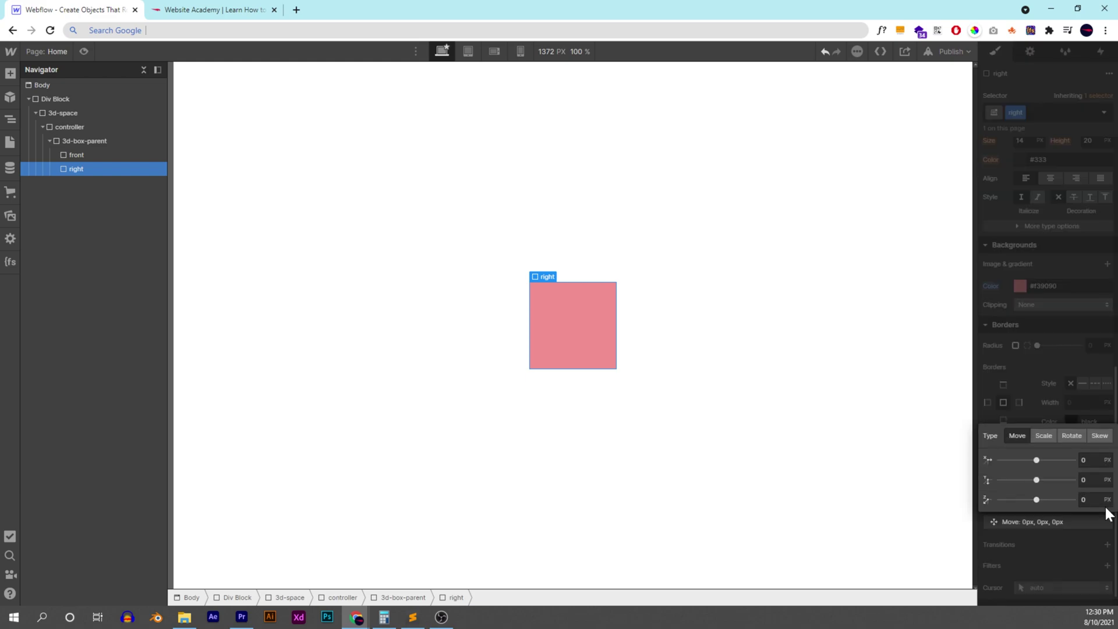
{"action": "left_click", "coordinate": [1073, 438]}
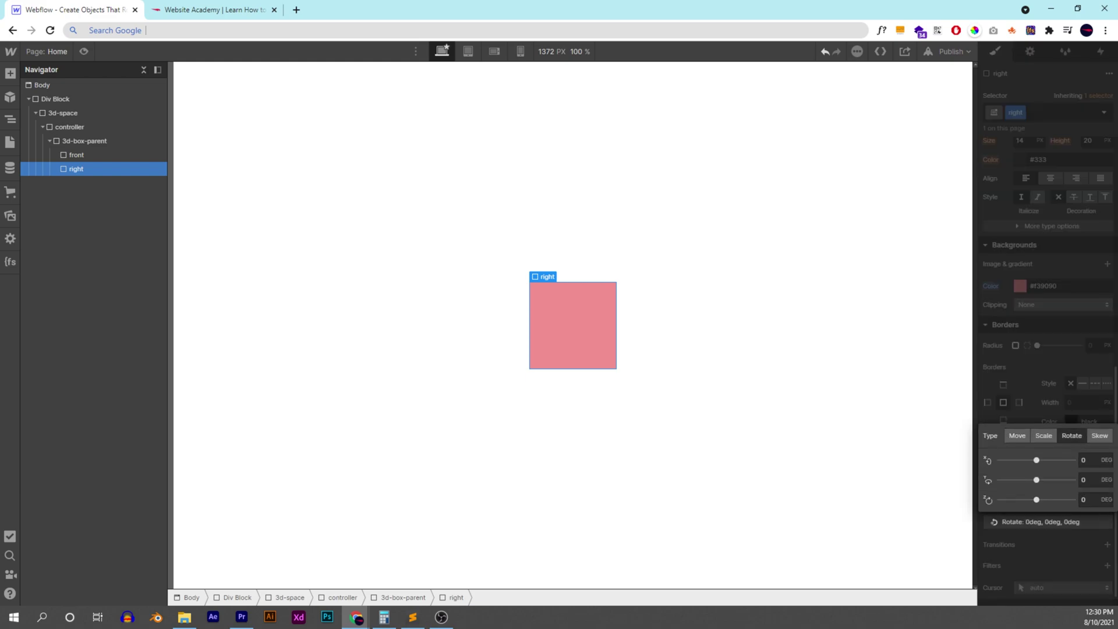
{"action": "left_click", "coordinate": [1084, 480]}
{"action": "type", "text": "90"}
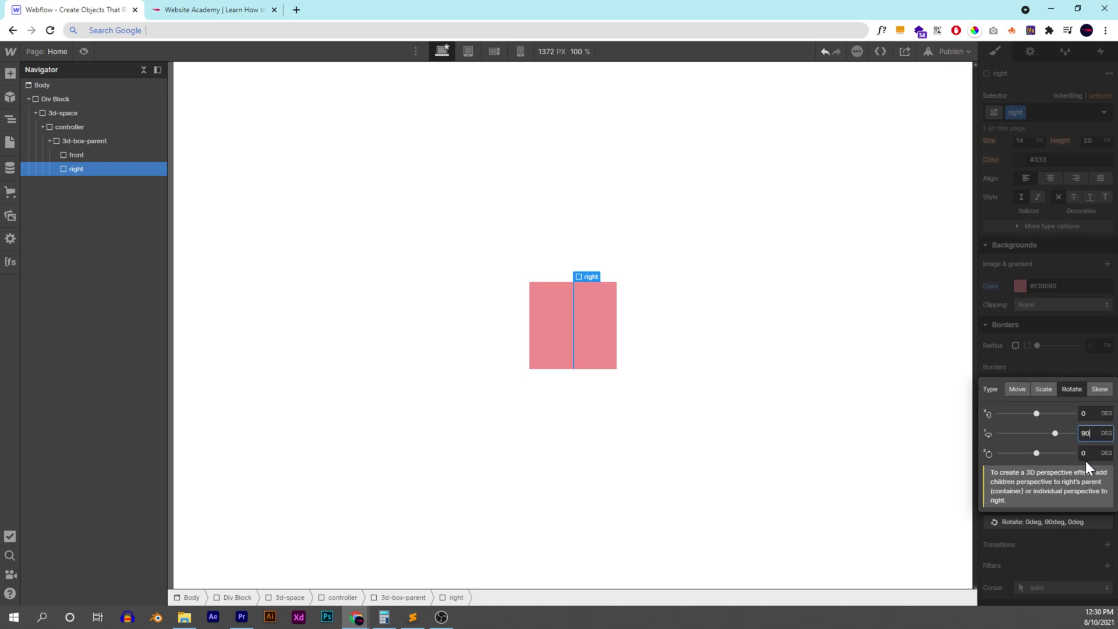
{"action": "left_click", "coordinate": [1045, 411]}
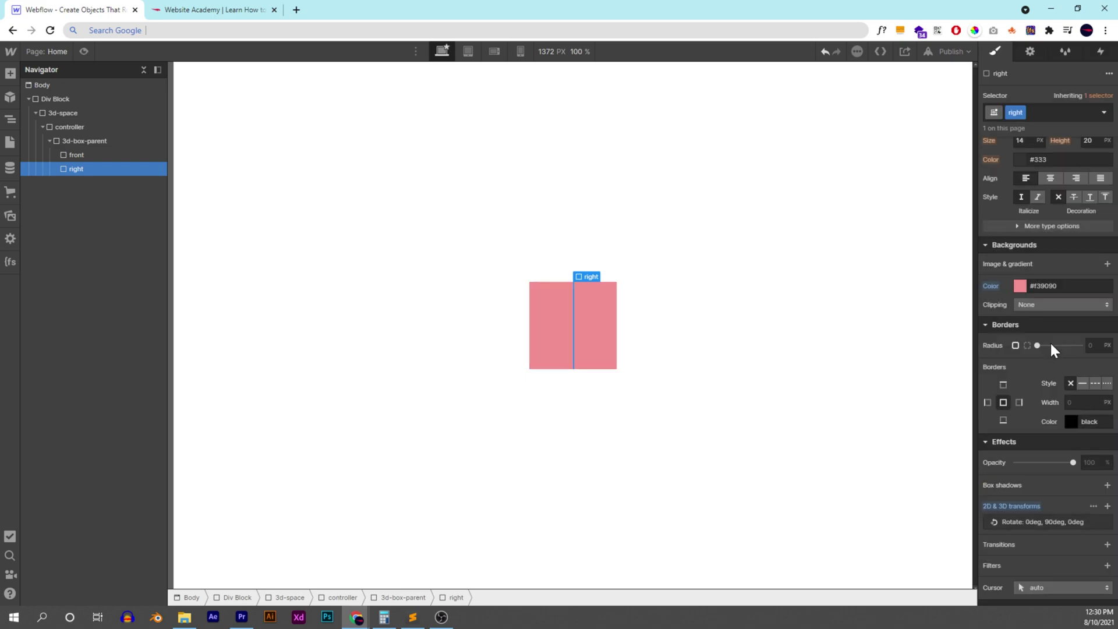
Step: Rotate the controller block about -40 degrees around X and -43 degrees around Y
{"action": "left_click", "coordinate": [92, 126]}
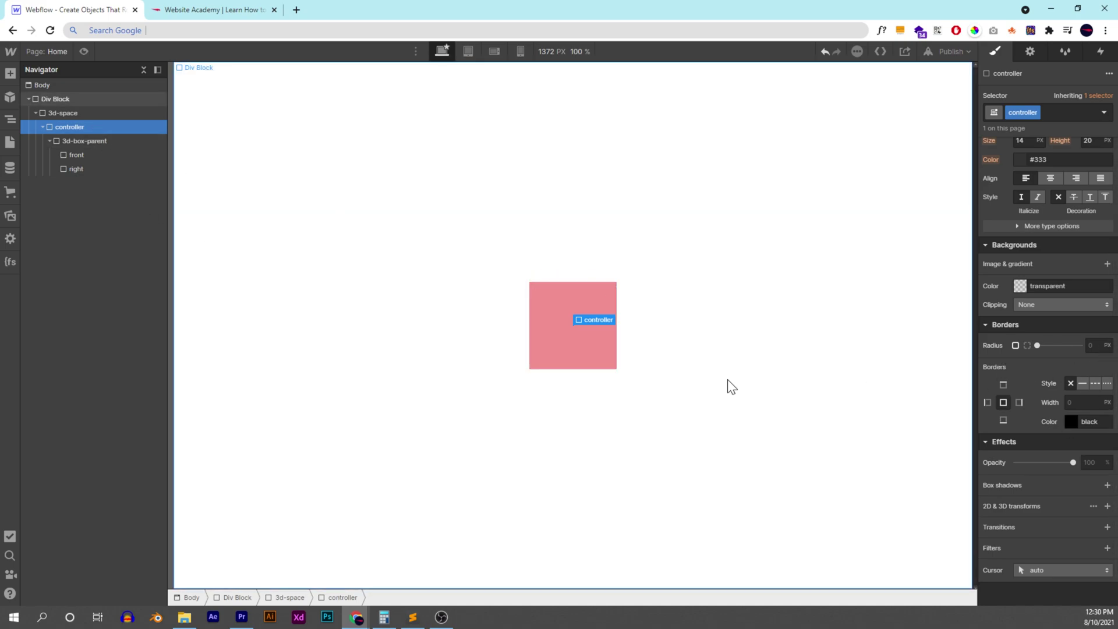
{"action": "left_click", "coordinate": [1108, 506]}
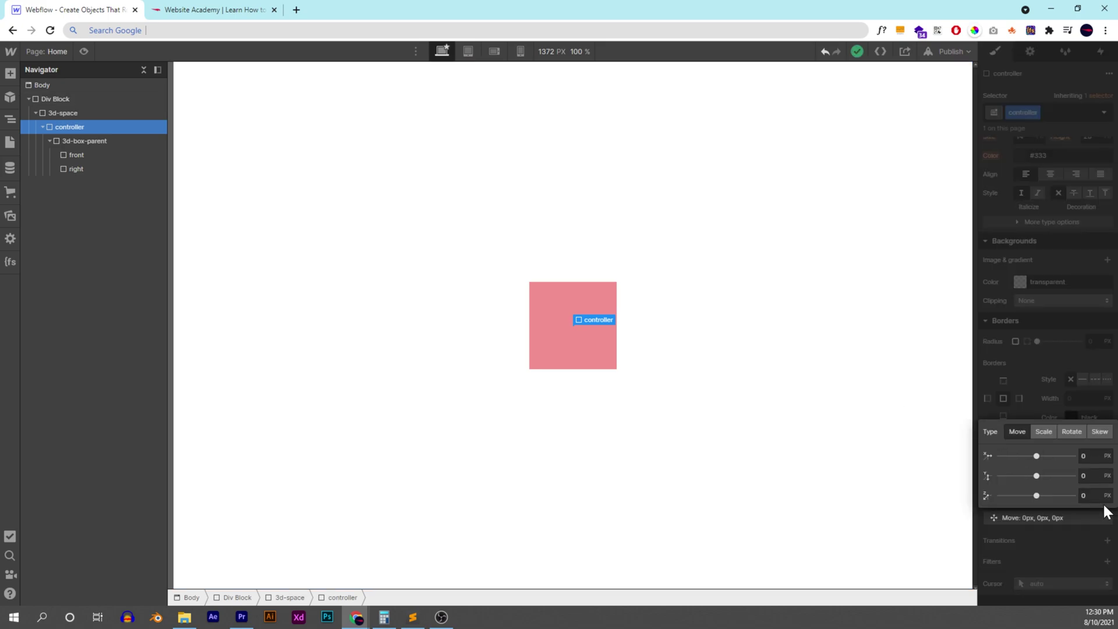
{"action": "left_click", "coordinate": [1070, 434]}
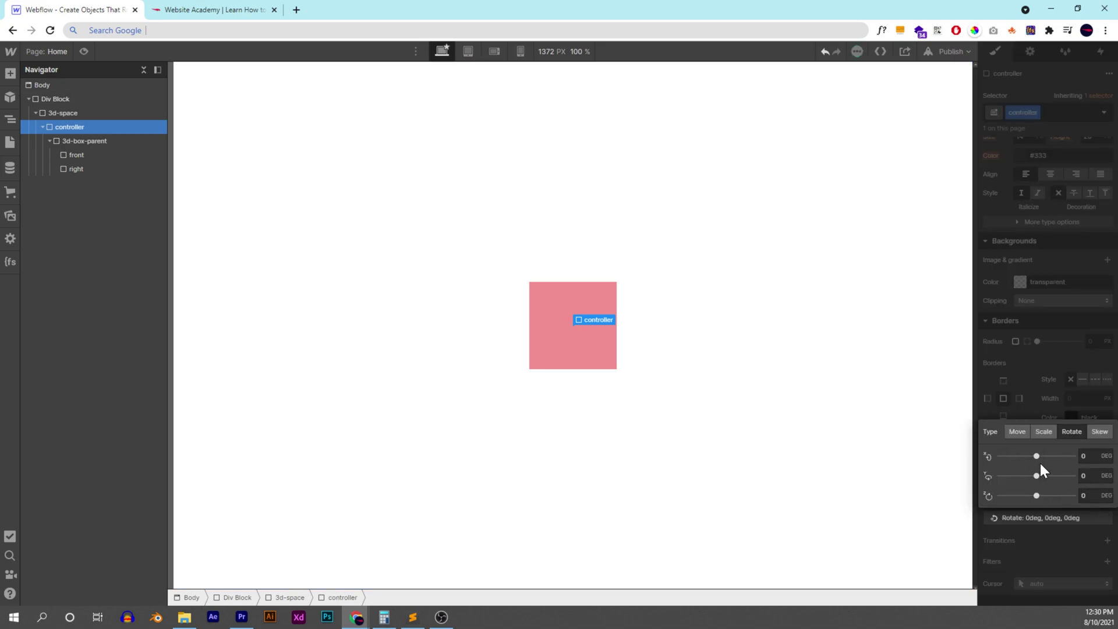
{"action": "left_click_drag", "start_coordinate": [1036, 456], "coordinate": [1034, 433]}
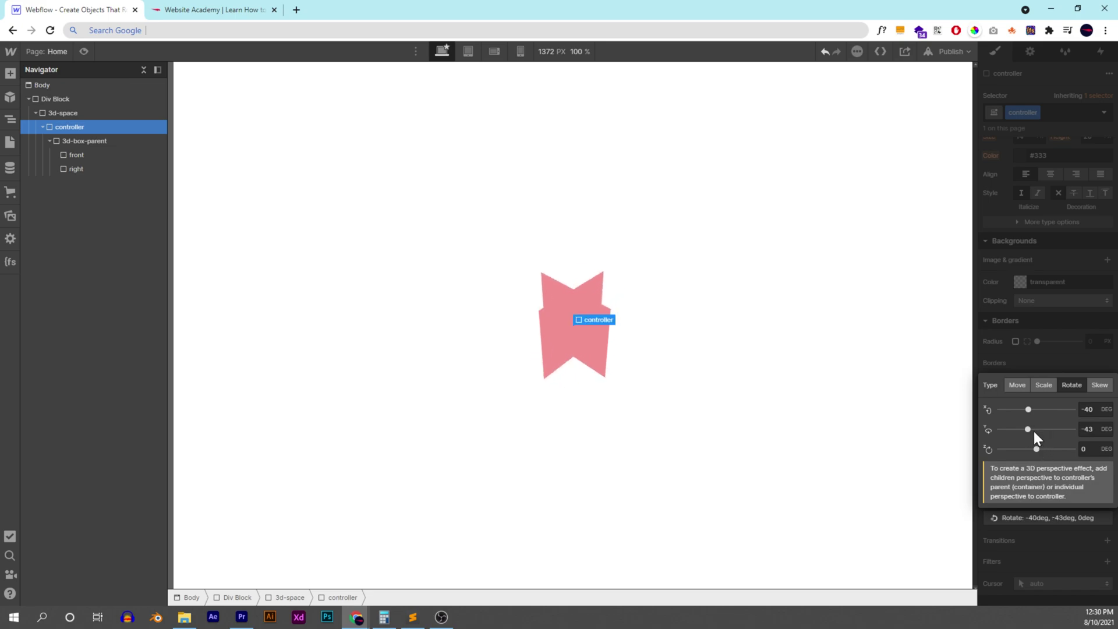
{"action": "left_click", "coordinate": [1024, 332]}
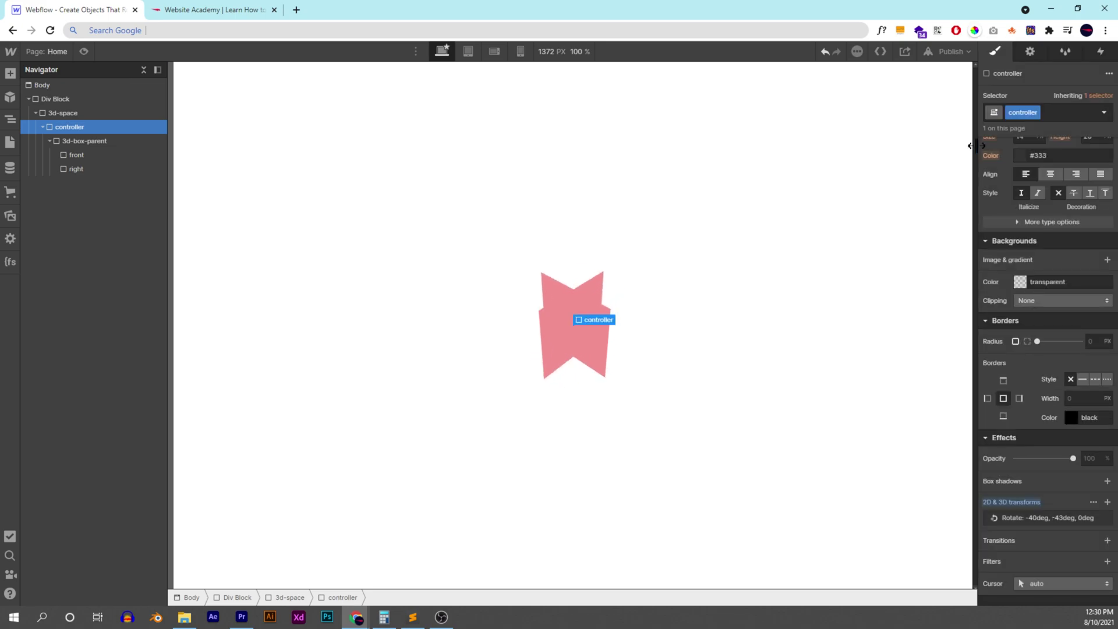
Step: Add a move transform of 75 px along the X axis to the right block
{"action": "left_click", "coordinate": [544, 323]}
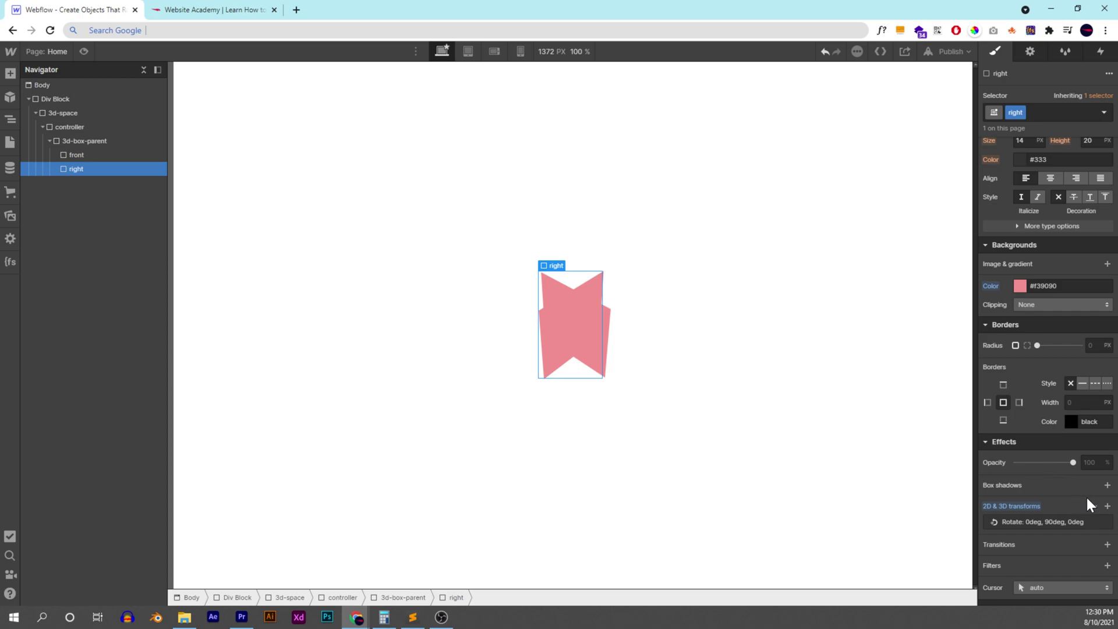
{"action": "left_click", "coordinate": [1108, 506]}
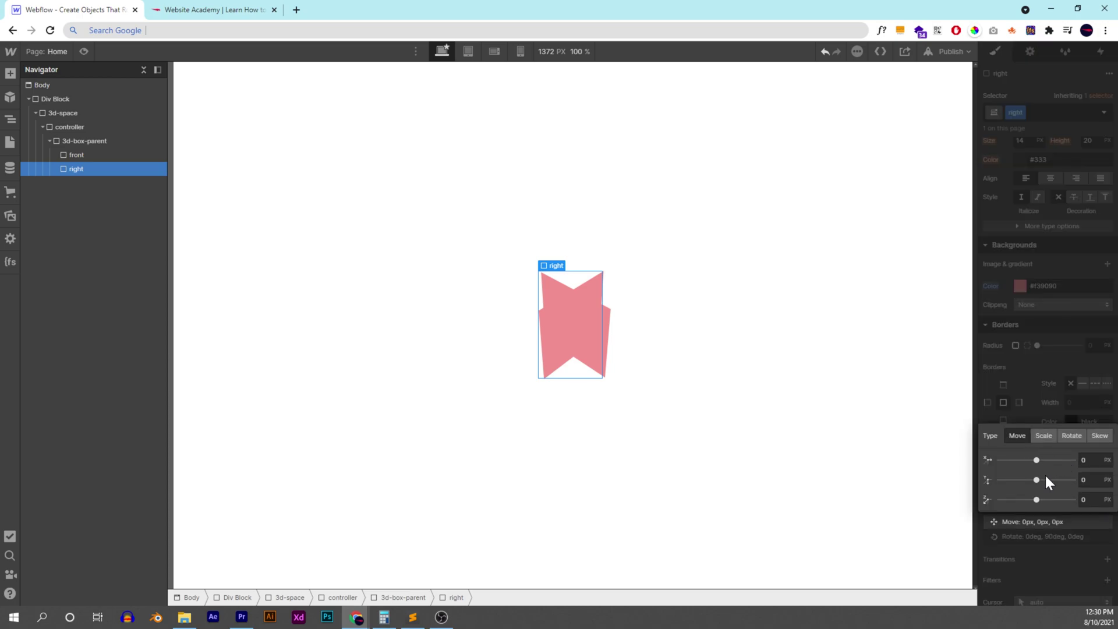
{"action": "left_click", "coordinate": [1081, 461]}
{"action": "type", "text": "75"}
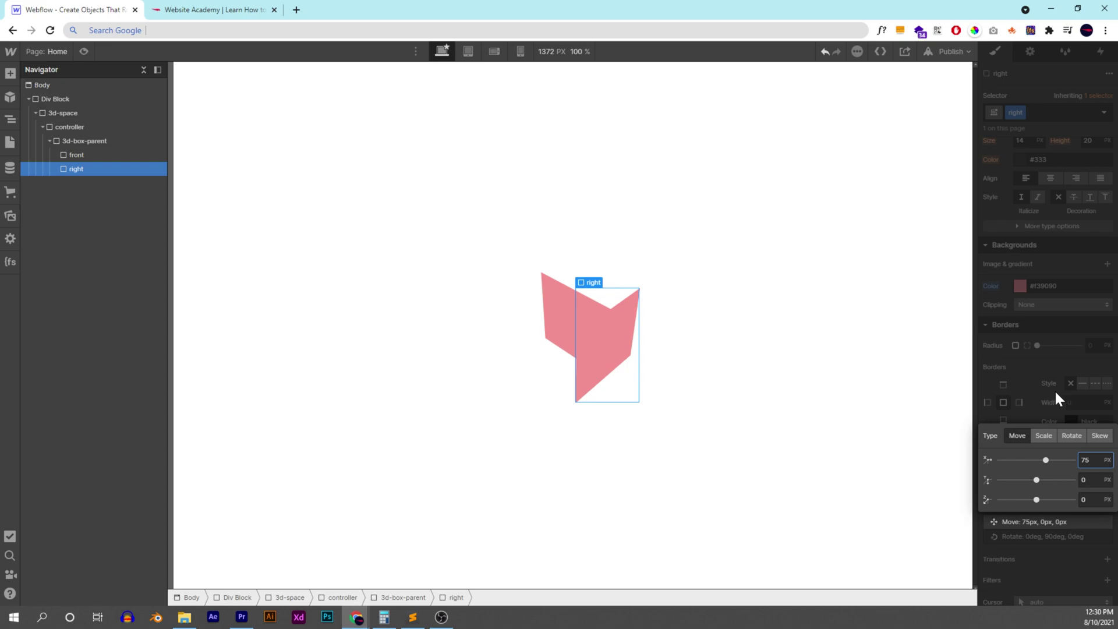
{"action": "left_click", "coordinate": [1036, 423]}
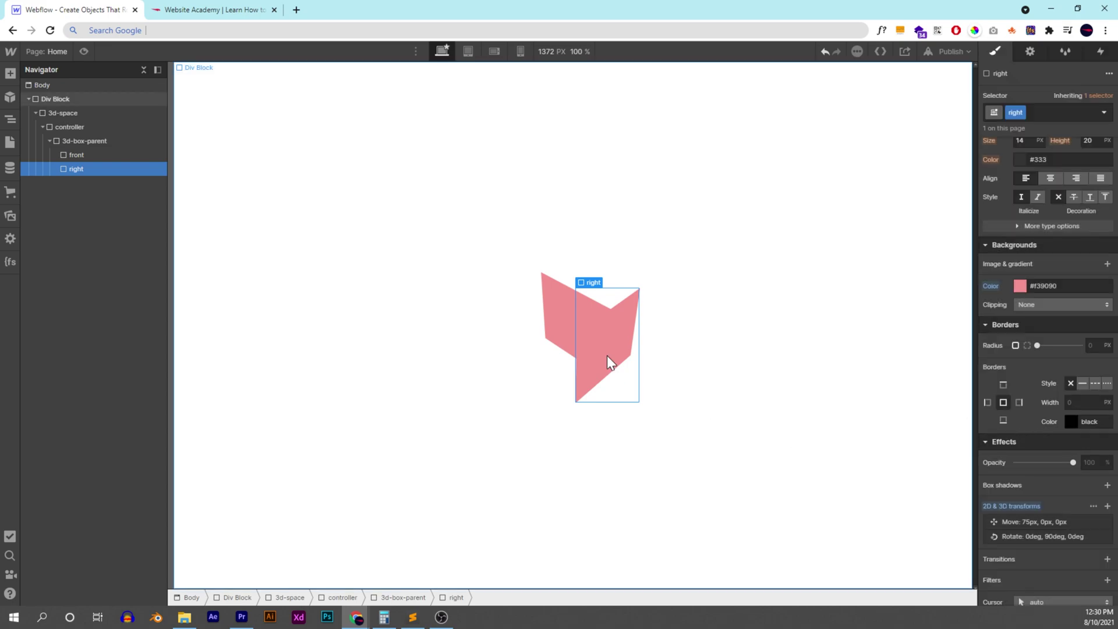
Step: Try a move transform of -75 px along the Z axis on the front block
{"action": "left_click", "coordinate": [561, 324]}
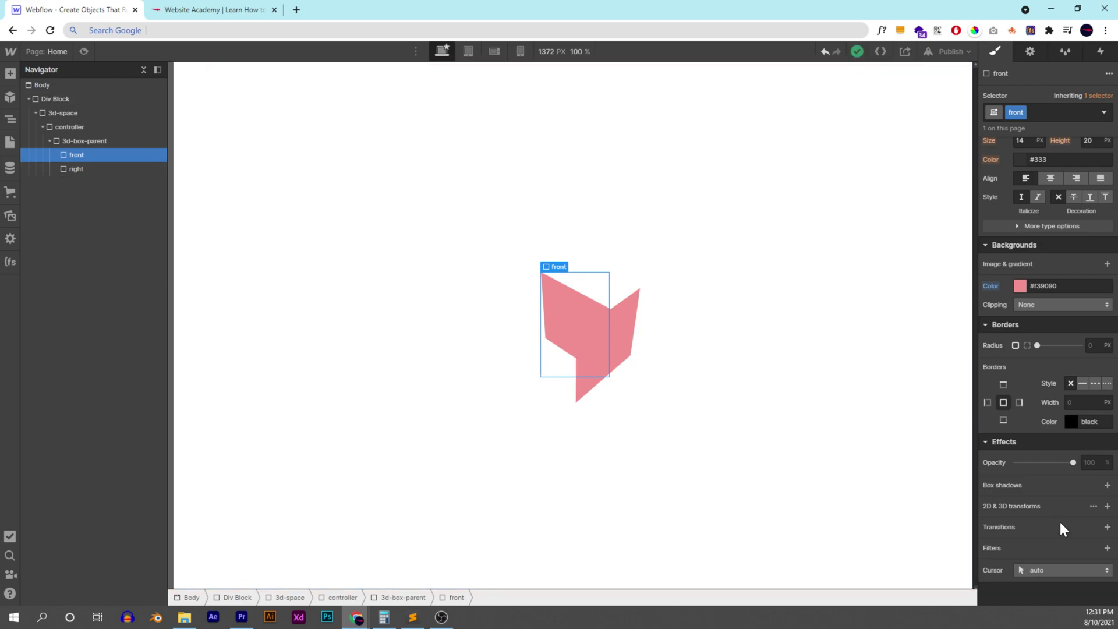
{"action": "left_click", "coordinate": [1108, 506]}
{"action": "left_click", "coordinate": [1091, 483]}
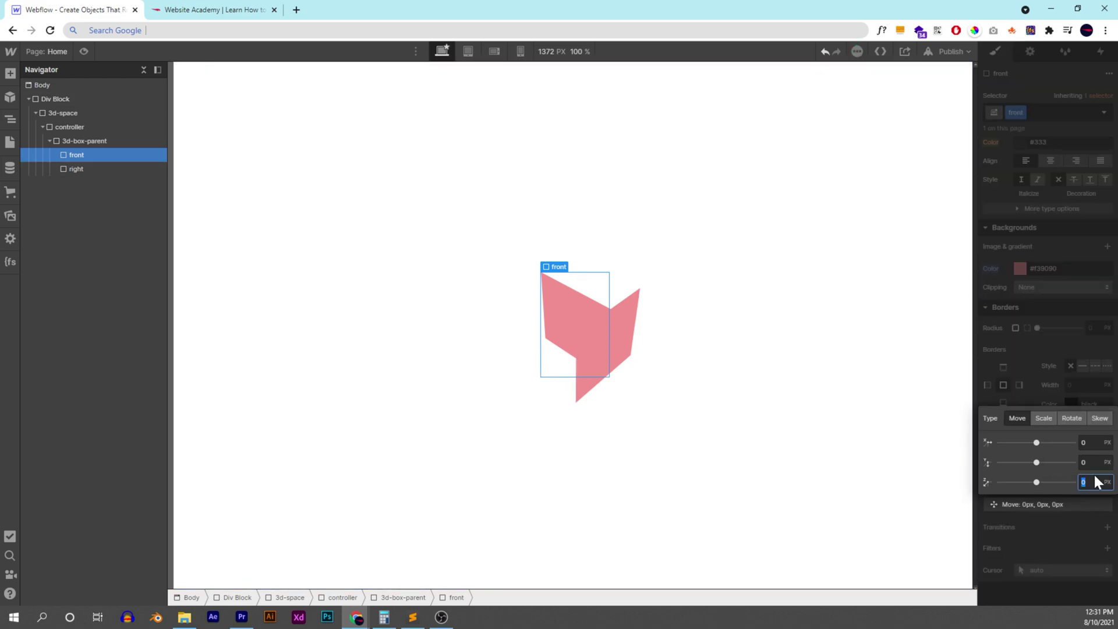
{"action": "type", "text": "-75"}
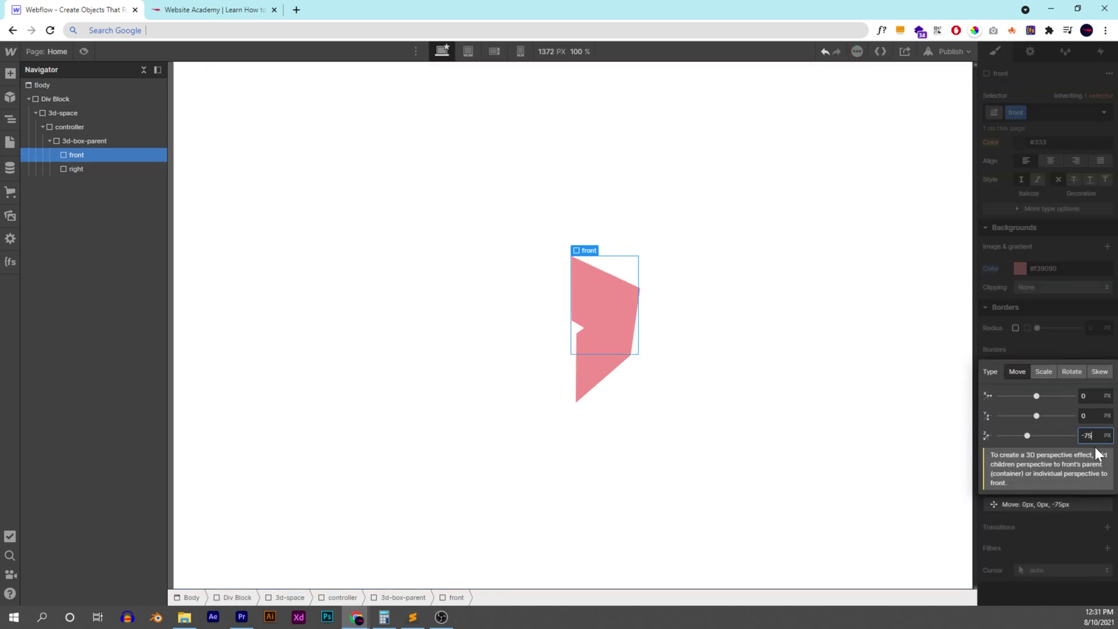
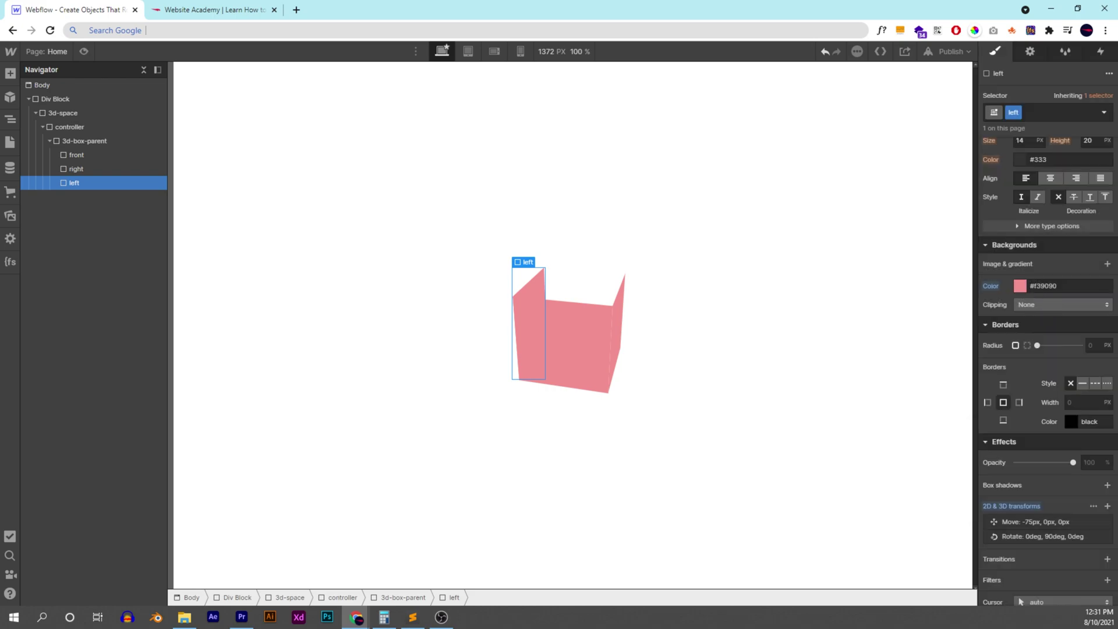
Step: Set the left block's background colour to #cc8080 and the right block's to #e46a6a
{"action": "left_click", "coordinate": [1031, 318]}
{"action": "left_click", "coordinate": [776, 262]}
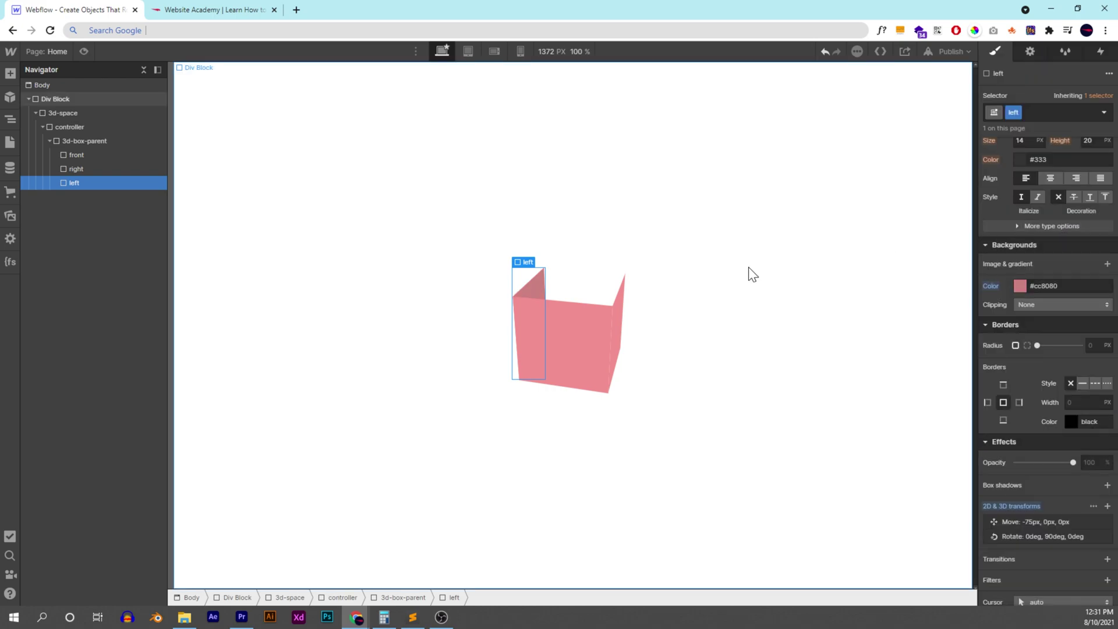
{"action": "left_click", "coordinate": [630, 307]}
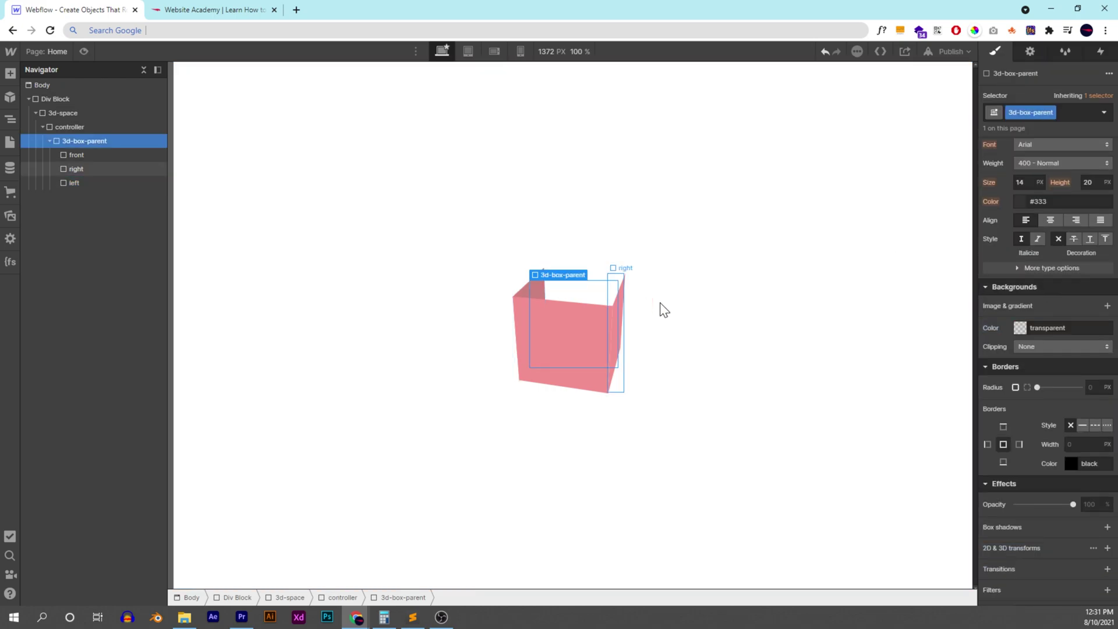
{"action": "left_click", "coordinate": [624, 312]}
{"action": "left_click", "coordinate": [620, 306]}
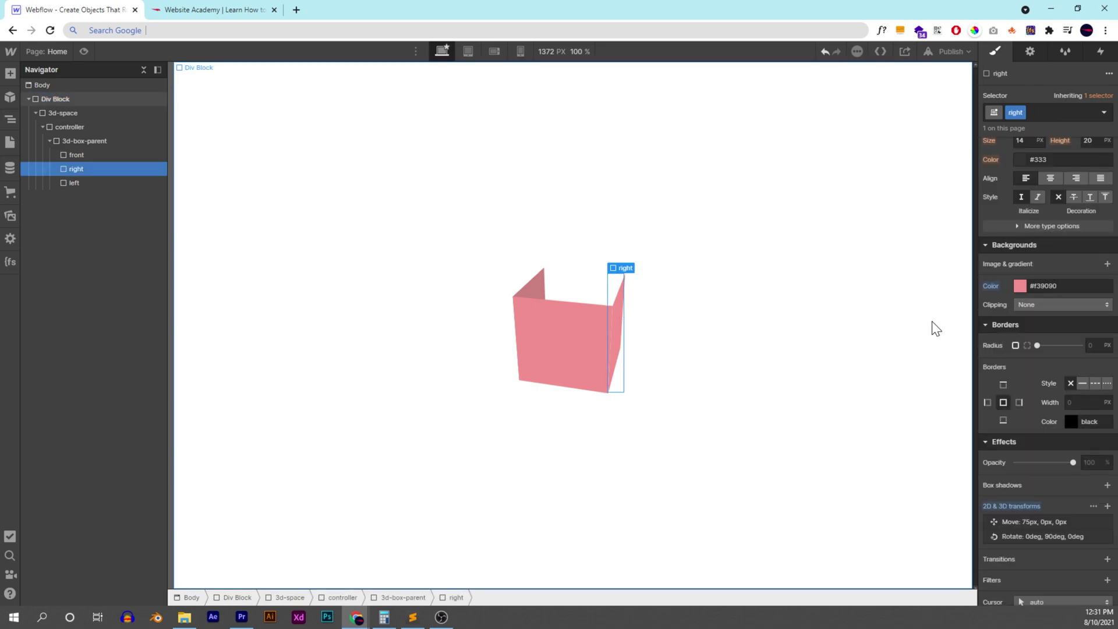
{"action": "left_click", "coordinate": [1020, 286]}
{"action": "left_click", "coordinate": [1053, 310]}
{"action": "left_click", "coordinate": [1042, 259]}
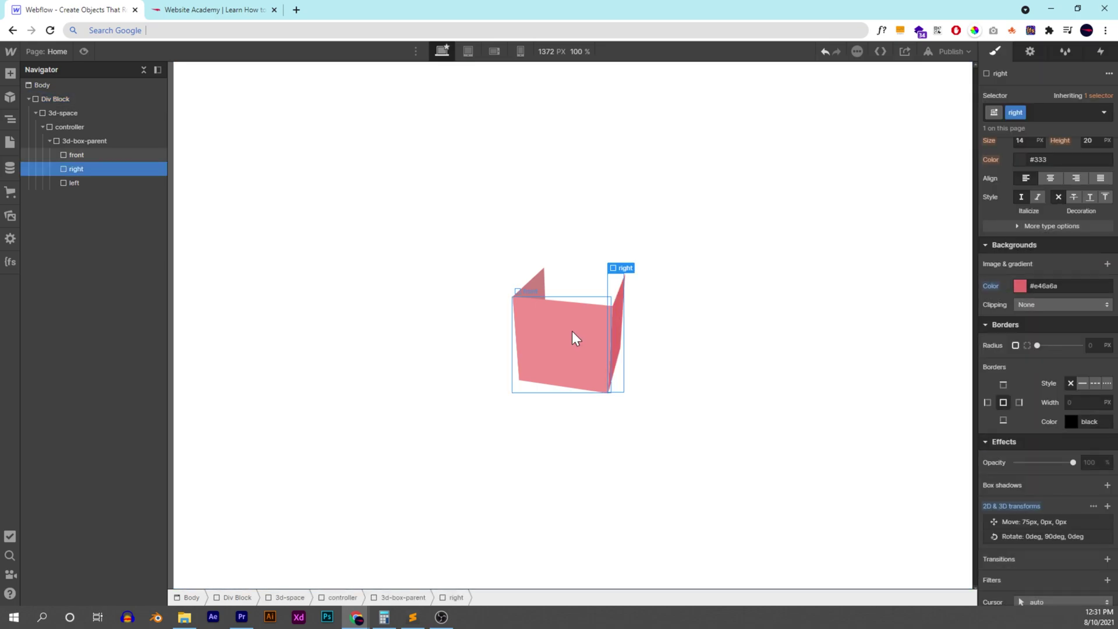
Step: Duplicate the front block inside 3d-box-parent and give the copy its own duplicated class renamed back
{"action": "left_click", "coordinate": [574, 332]}
{"action": "key", "text": "ctrl+c"}
{"action": "key", "text": "ctrl+v"}
{"action": "left_click", "coordinate": [103, 175]}
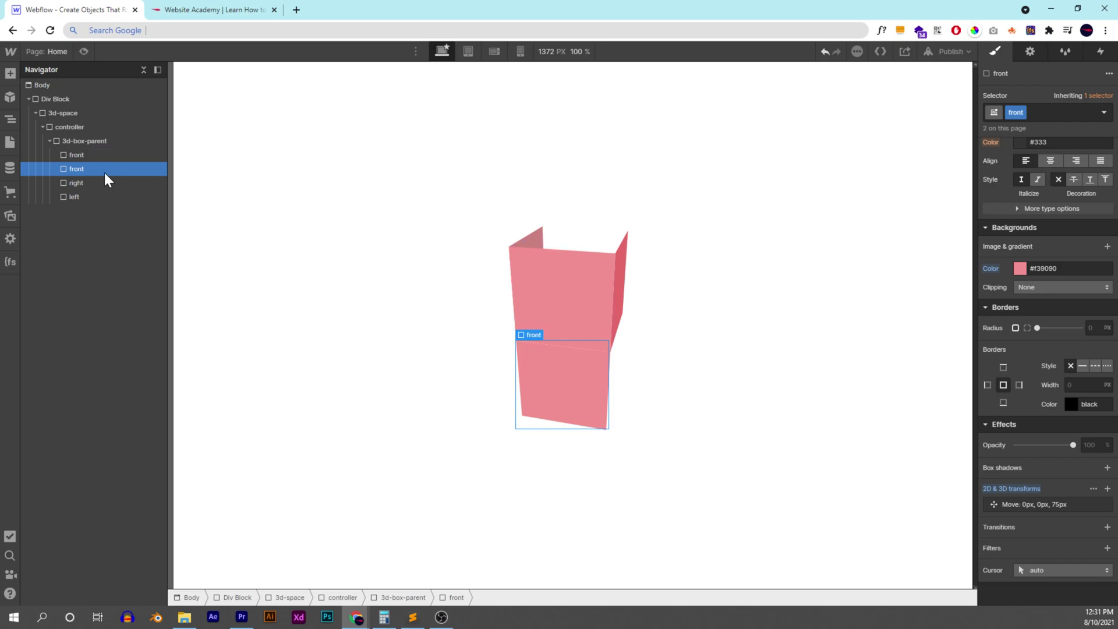
{"action": "left_click", "coordinate": [1021, 109]}
{"action": "left_click", "coordinate": [1017, 143]}
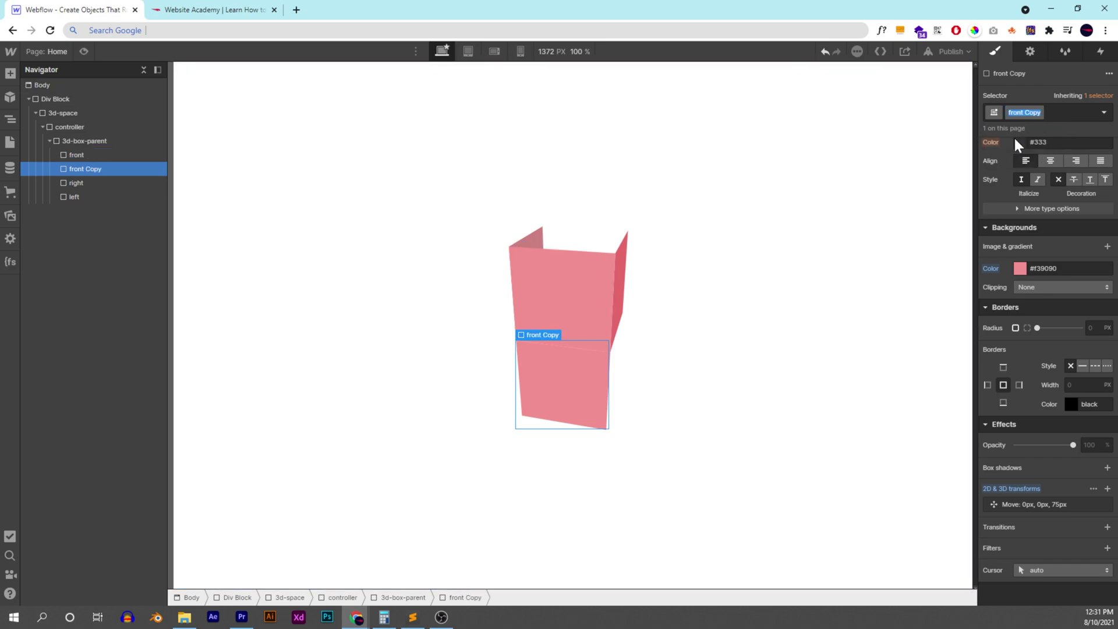
{"action": "type", "text": "back"}
{"action": "key", "text": "Return"}
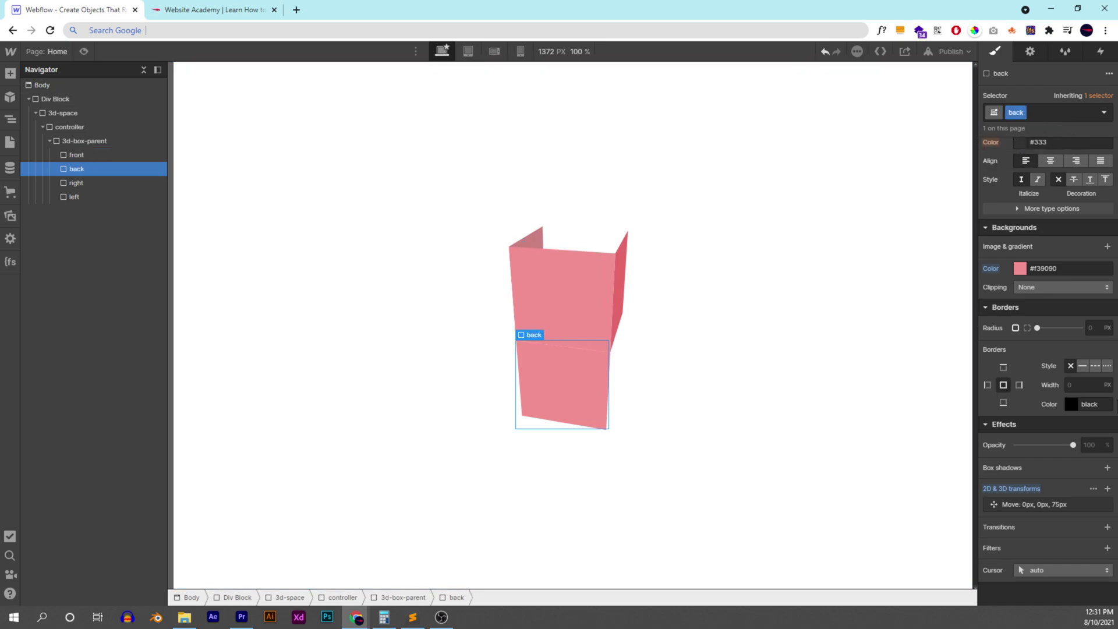
Step: Set the back block to absolute positioning, filling its parent with 0% offsets on all sides
{"action": "scroll", "coordinate": [1078, 349], "scroll_direction": "up", "scroll_amount": 4}
{"action": "left_click", "coordinate": [1067, 263]}
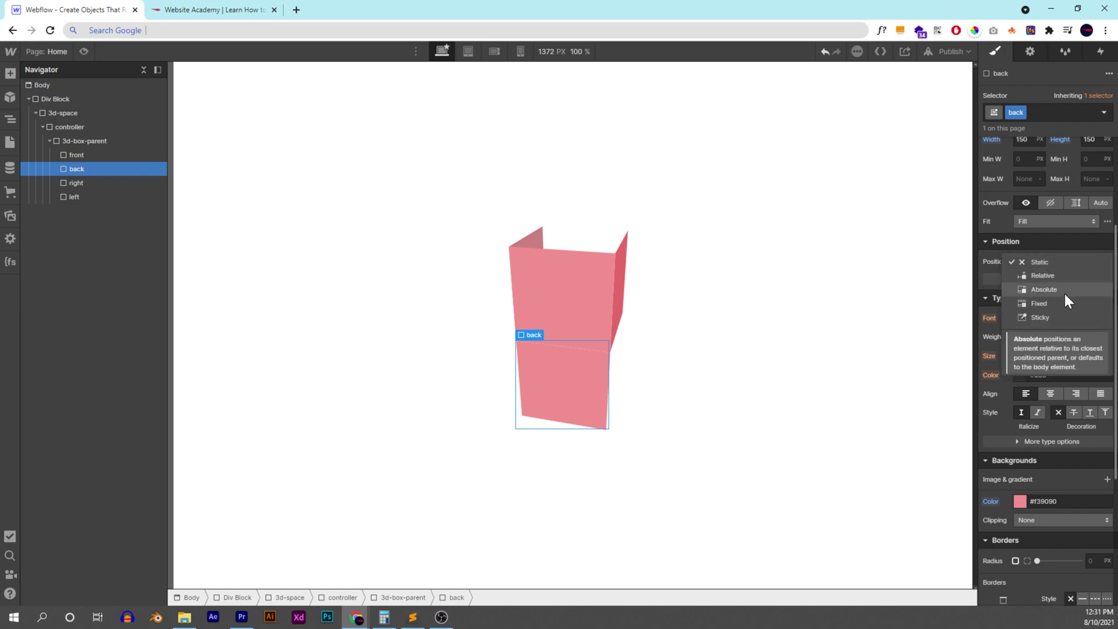
{"action": "left_click", "coordinate": [1064, 295]}
{"action": "left_click", "coordinate": [1108, 278]}
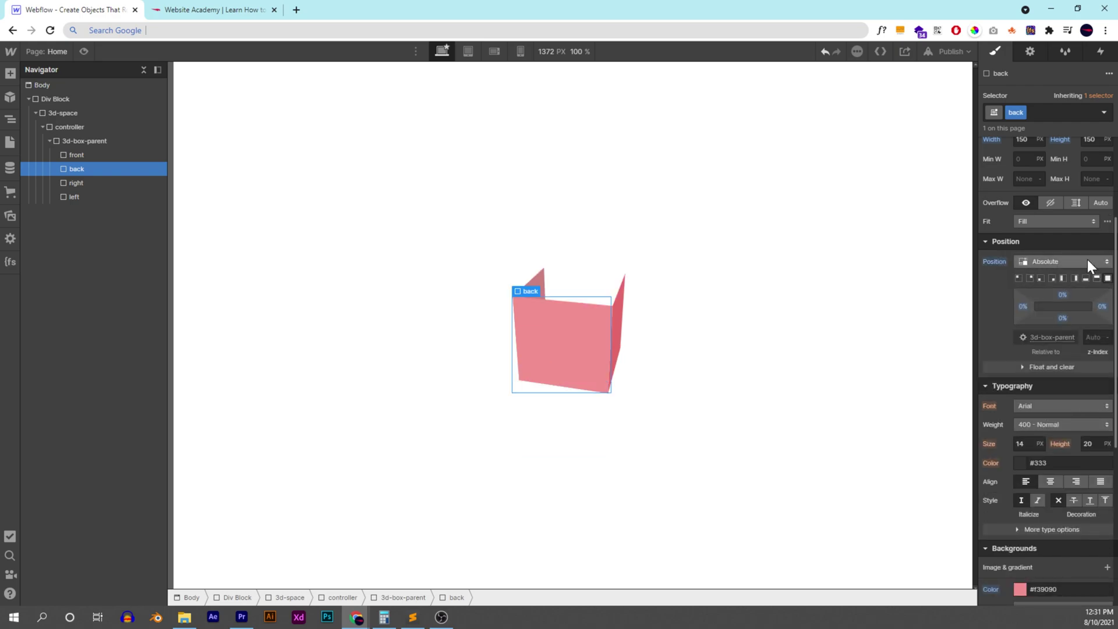
Step: Set the back block's move transform to -75 px along the Z axis
{"action": "scroll", "coordinate": [1052, 343], "scroll_direction": "down", "scroll_amount": 5}
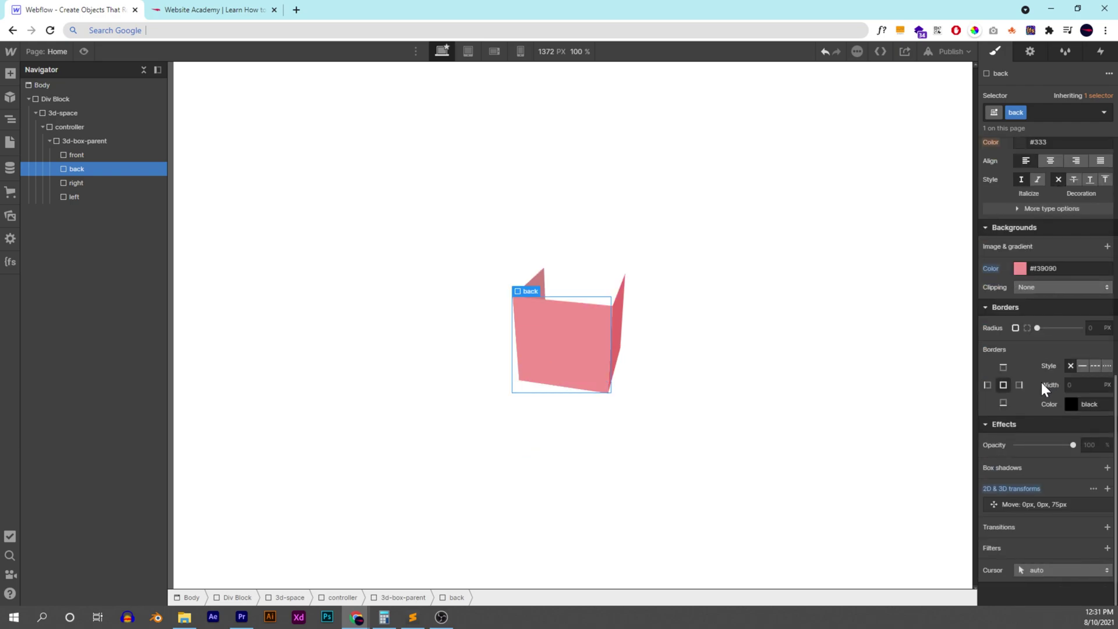
{"action": "left_click", "coordinate": [1042, 505]}
{"action": "left_click", "coordinate": [1087, 435]}
{"action": "key", "text": "BackSpace"}
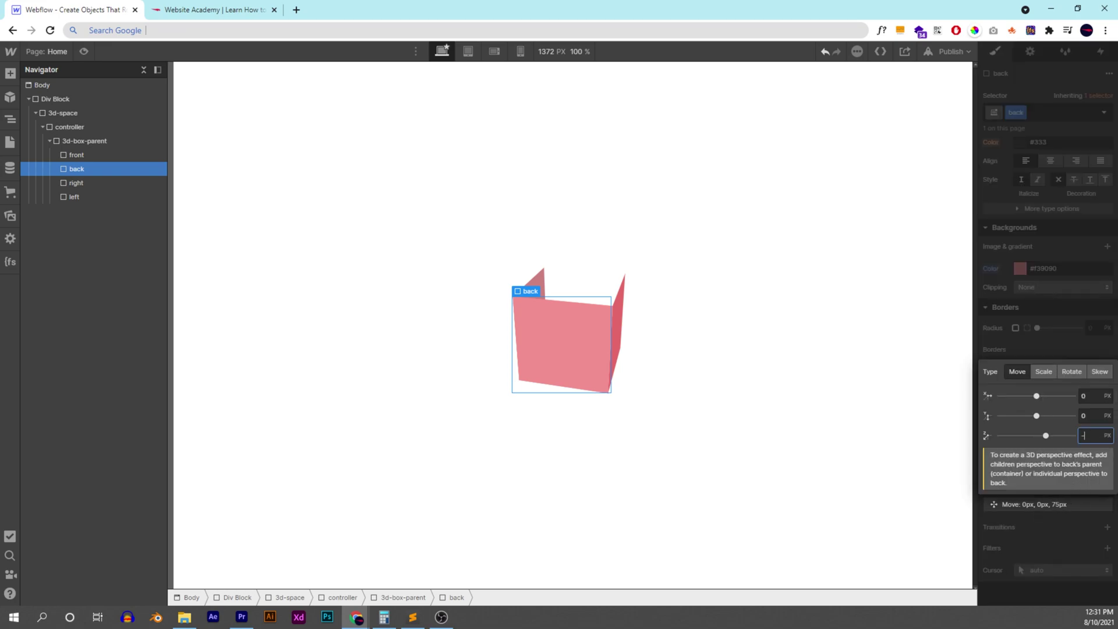
{"action": "key", "text": "Return"}
{"action": "left_click", "coordinate": [1051, 309]}
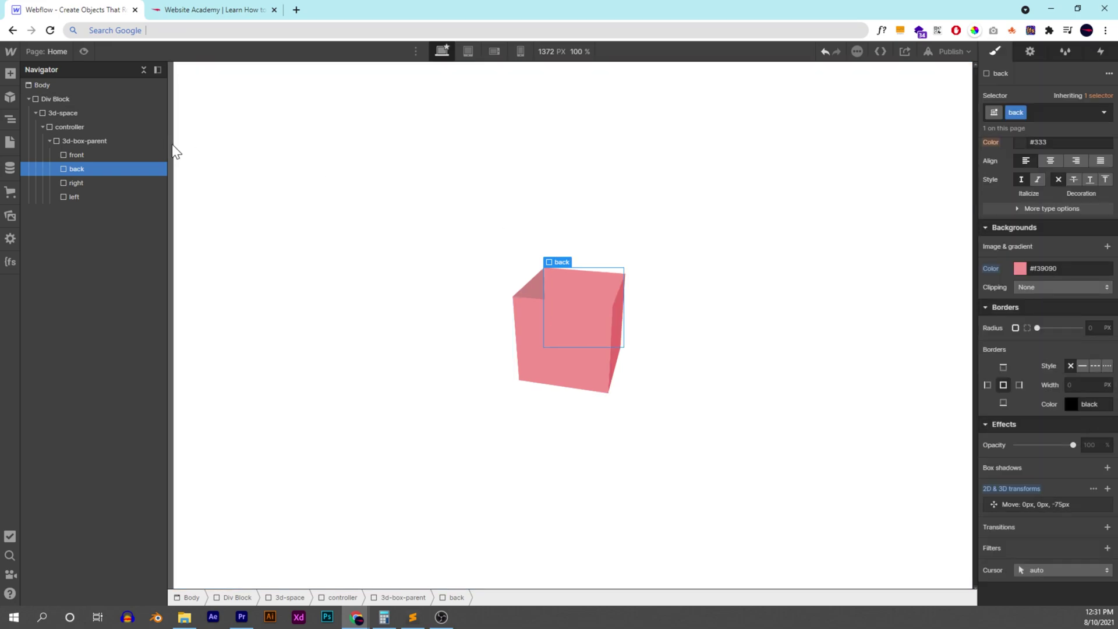
Step: Rotate the controller block to about -14 degrees around X and -49 degrees around Y
{"action": "left_click", "coordinate": [85, 141]}
{"action": "left_click", "coordinate": [70, 127]}
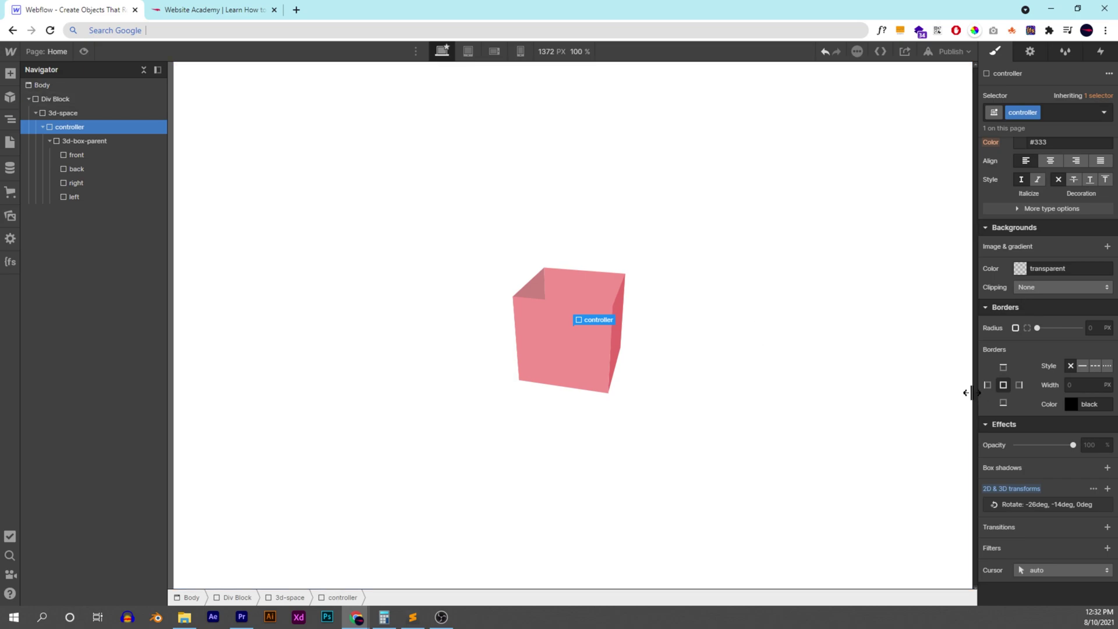
{"action": "left_click", "coordinate": [1034, 504]}
{"action": "mouse_move", "coordinate": [1035, 417]}
{"action": "left_mouse_down"}
{"action": "mouse_move", "coordinate": [1066, 413]}
{"action": "mouse_move", "coordinate": [1025, 417]}
{"action": "mouse_move", "coordinate": [1023, 396]}
{"action": "mouse_move", "coordinate": [1042, 397]}
{"action": "mouse_move", "coordinate": [1021, 397]}
{"action": "mouse_move", "coordinate": [1033, 399]}
{"action": "left_mouse_up"}
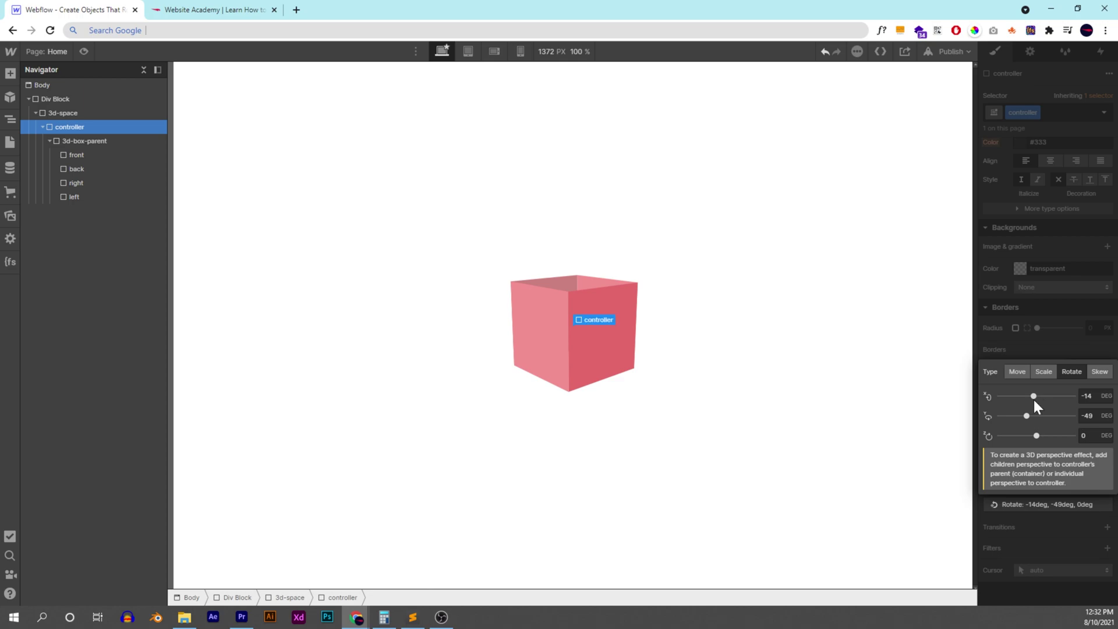
{"action": "left_click", "coordinate": [1034, 364]}
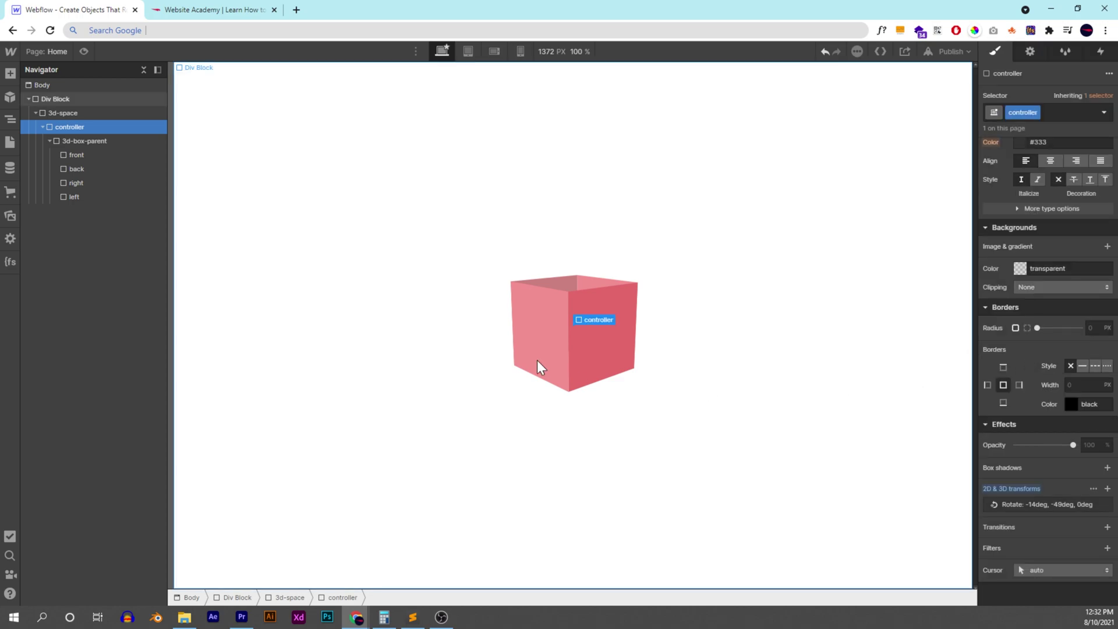
Step: Delete the 3d-box-parent block with all its faces and select the empty controller block
{"action": "left_click", "coordinate": [546, 316]}
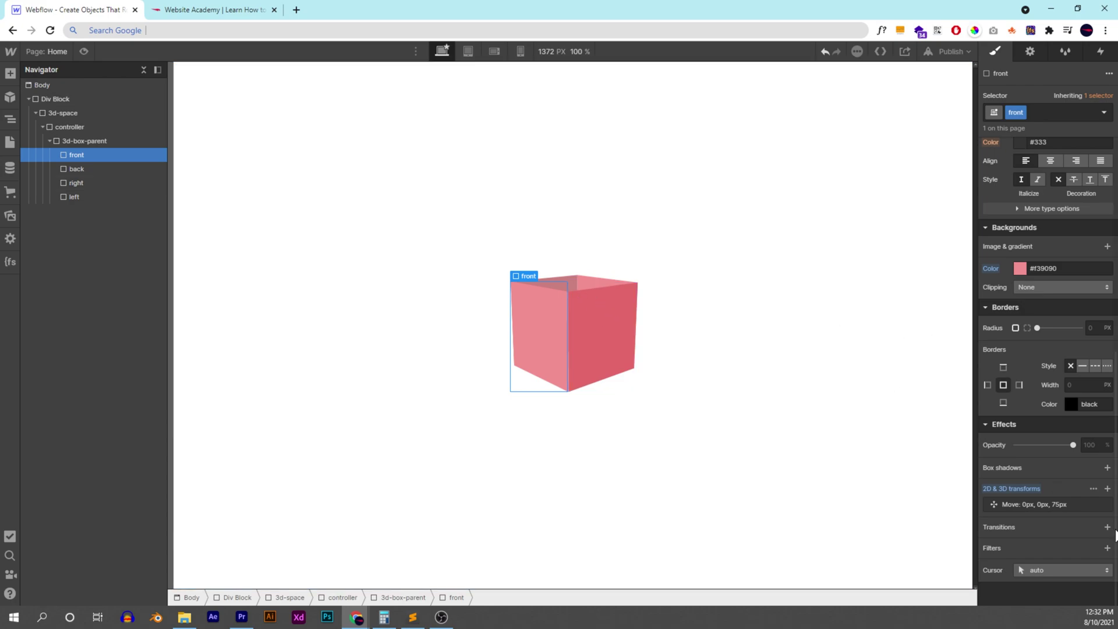
{"action": "left_click", "coordinate": [94, 145]}
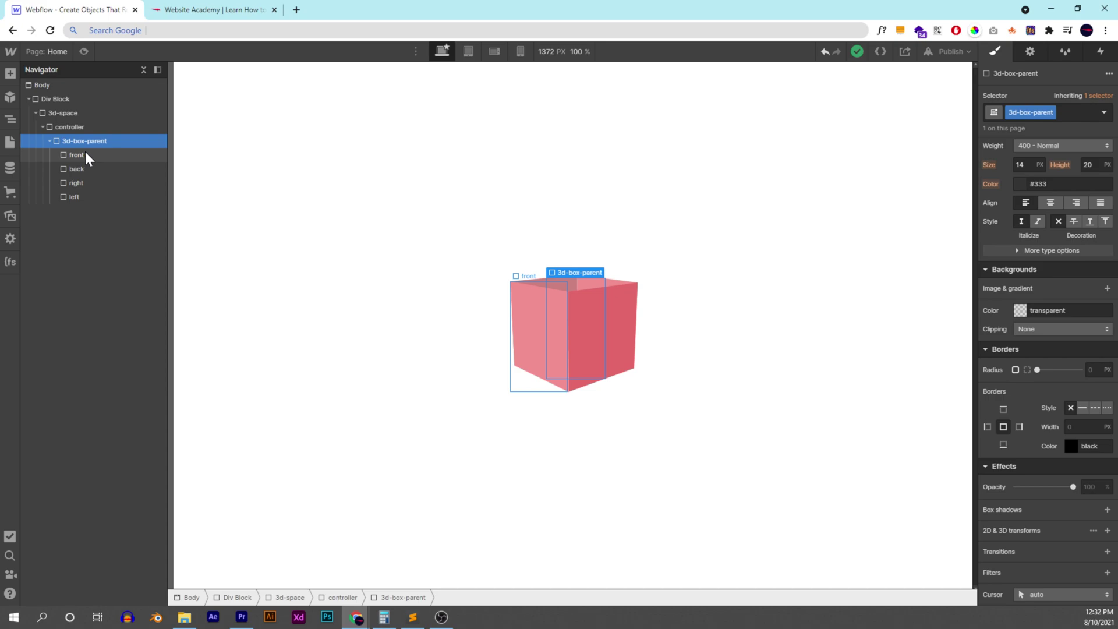
{"action": "key", "text": "Delete"}
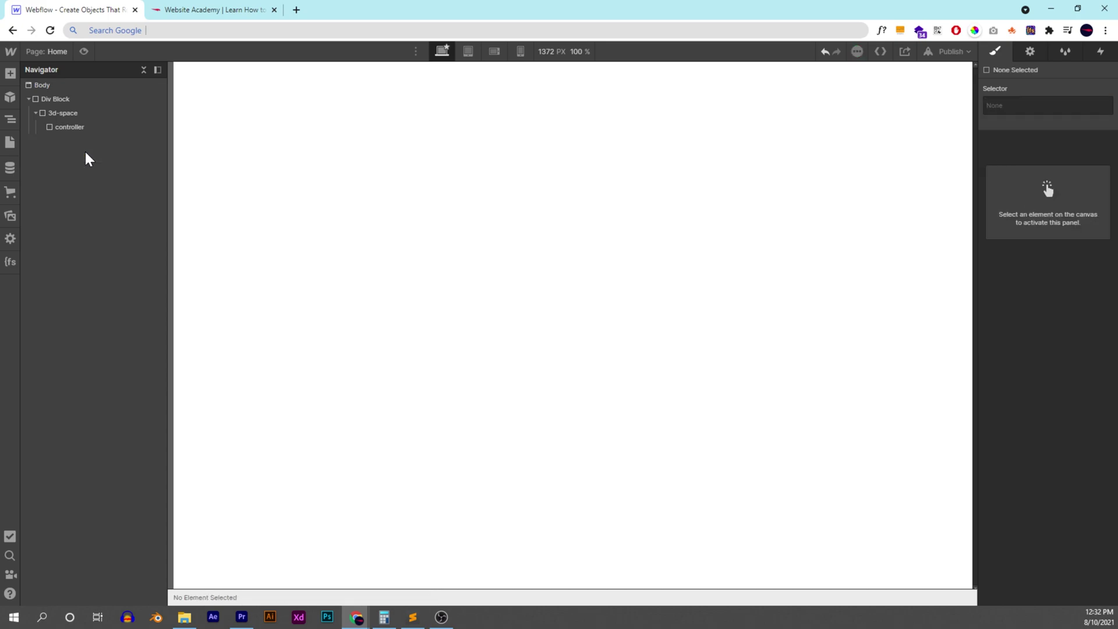
{"action": "left_click", "coordinate": [82, 127]}
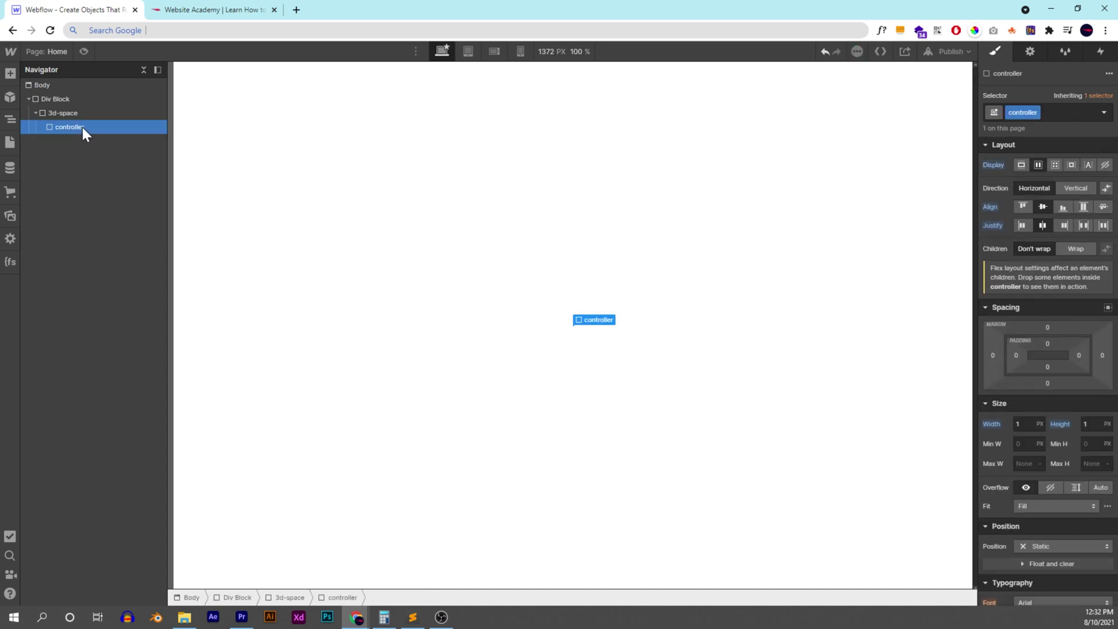
Step: Switch to the Website Academy page and browse its 3D episode carousel backwards and forwards
{"action": "left_click", "coordinate": [176, 9]}
{"action": "left_click", "coordinate": [244, 344]}
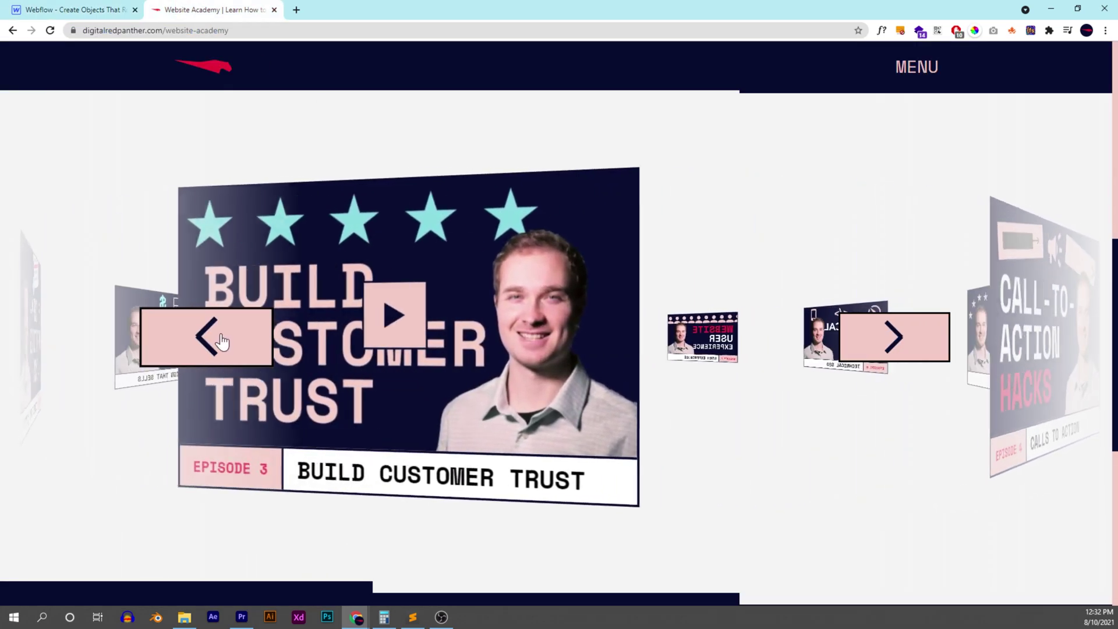
{"action": "left_click", "coordinate": [231, 345]}
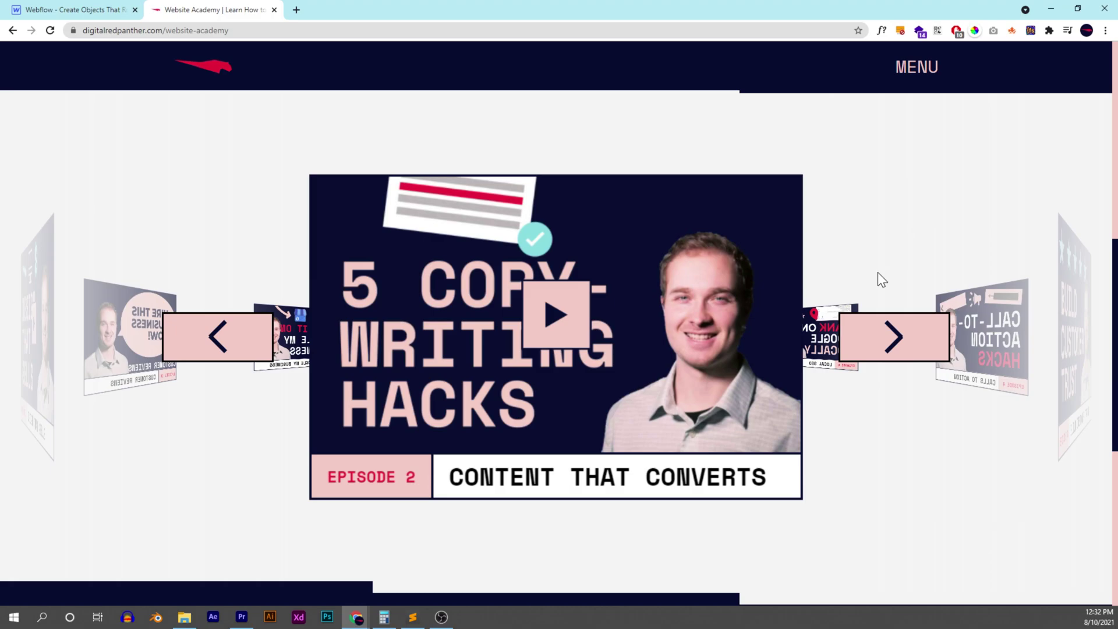
{"action": "left_click", "coordinate": [871, 351]}
{"action": "left_click", "coordinate": [873, 354]}
{"action": "left_click", "coordinate": [873, 354]}
{"action": "left_click", "coordinate": [873, 355]}
{"action": "left_click", "coordinate": [873, 355]}
{"action": "left_click", "coordinate": [873, 355]}
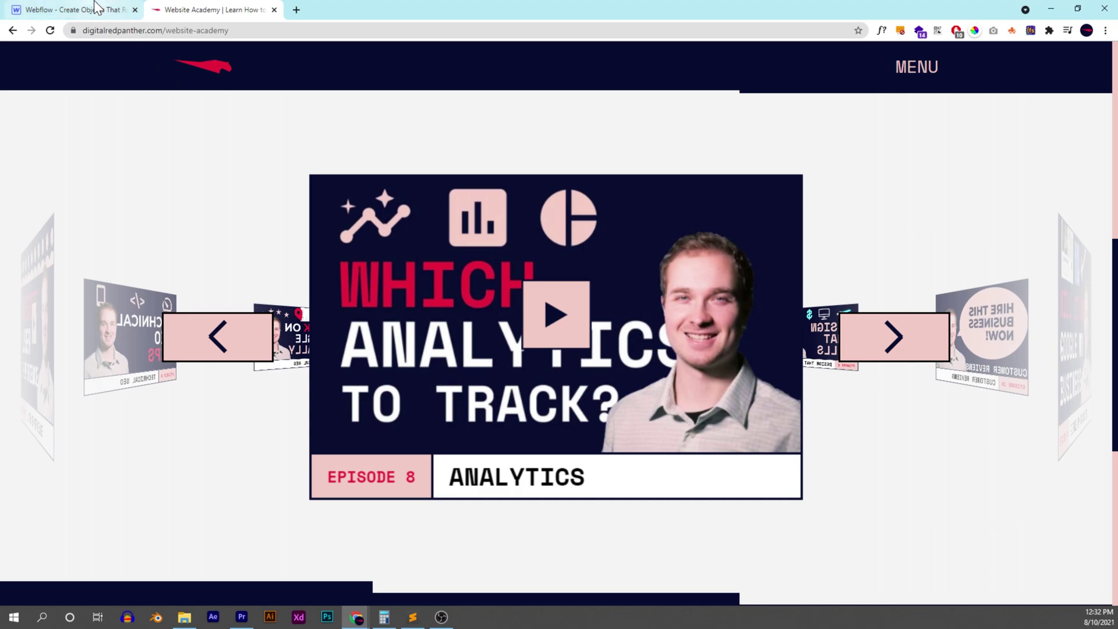
Step: Switch back to the Webflow project and add a div block inside the controller block
{"action": "left_click", "coordinate": [64, 10]}
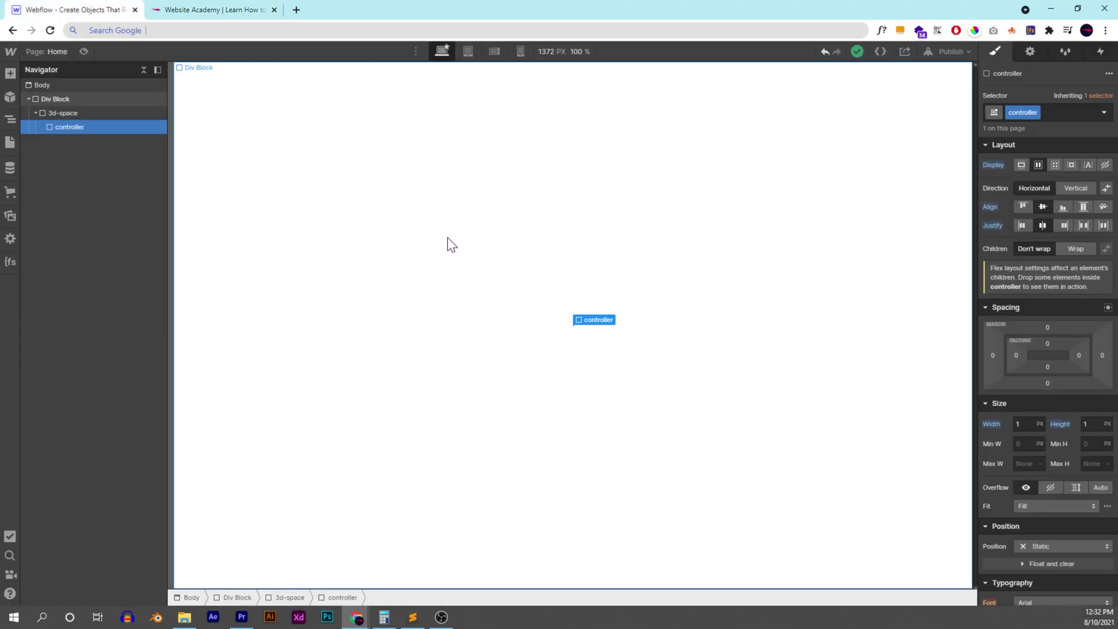
{"action": "key", "text": "ctrl+e"}
{"action": "type", "text": "div"}
{"action": "left_click", "coordinate": [431, 145]}
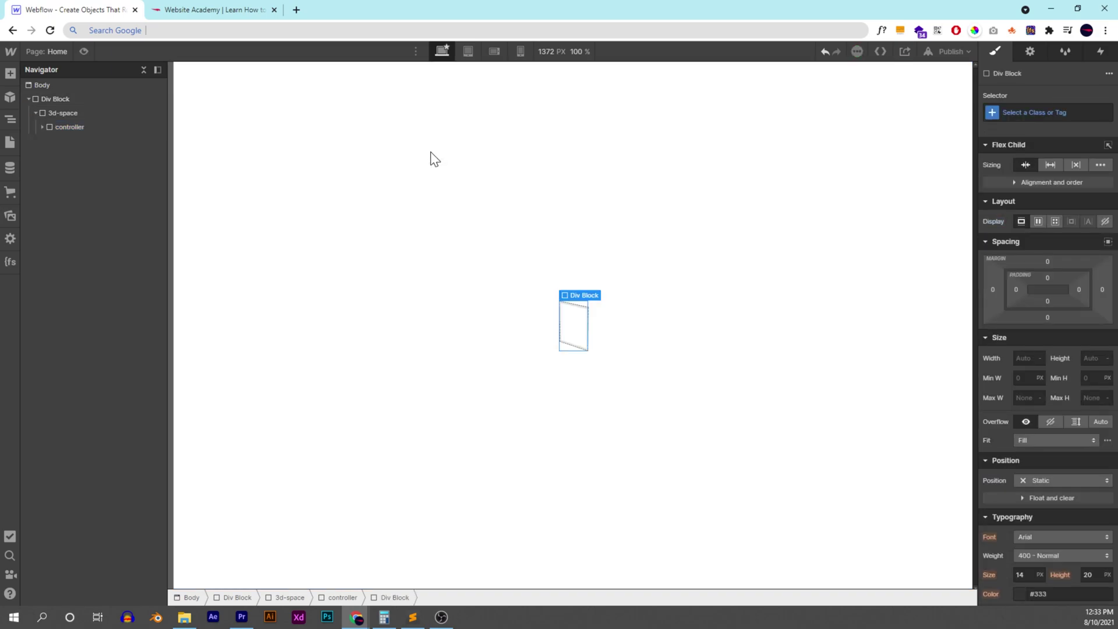
Step: Set the controller block's rotation to 0 degrees around X and 0.01 degrees around Y
{"action": "left_click", "coordinate": [148, 127]}
{"action": "scroll", "coordinate": [1046, 542], "scroll_direction": "down", "scroll_amount": 10}
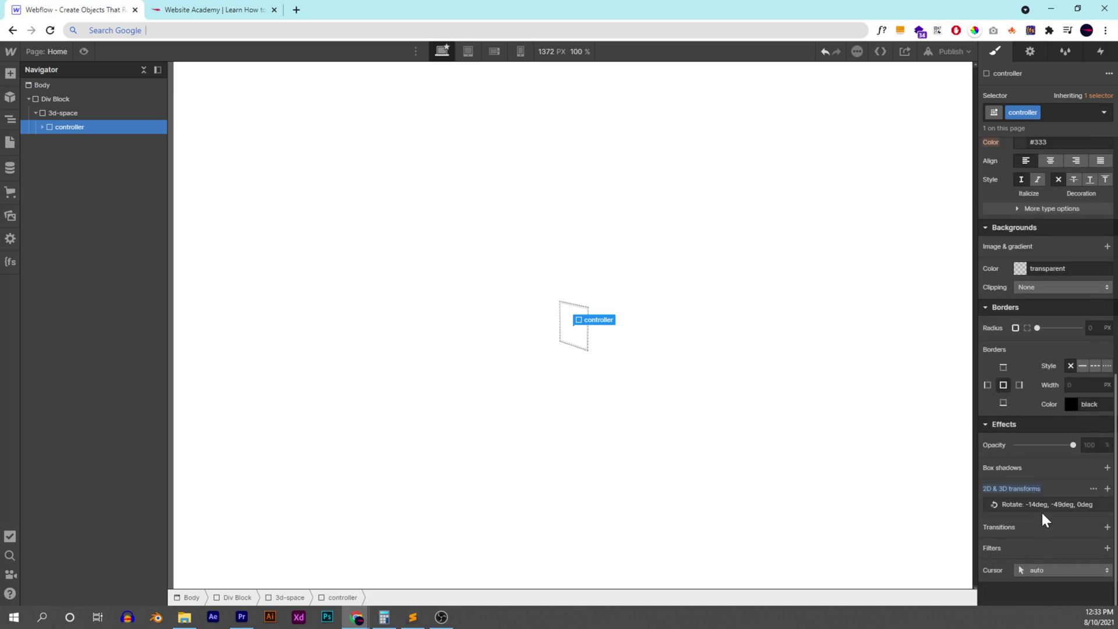
{"action": "left_click", "coordinate": [1044, 505]}
{"action": "left_click", "coordinate": [1099, 396]}
{"action": "type", "text": "0"}
{"action": "key", "text": "Tab"}
{"action": "type", "text": "0.01"}
{"action": "left_click", "coordinate": [1090, 266]}
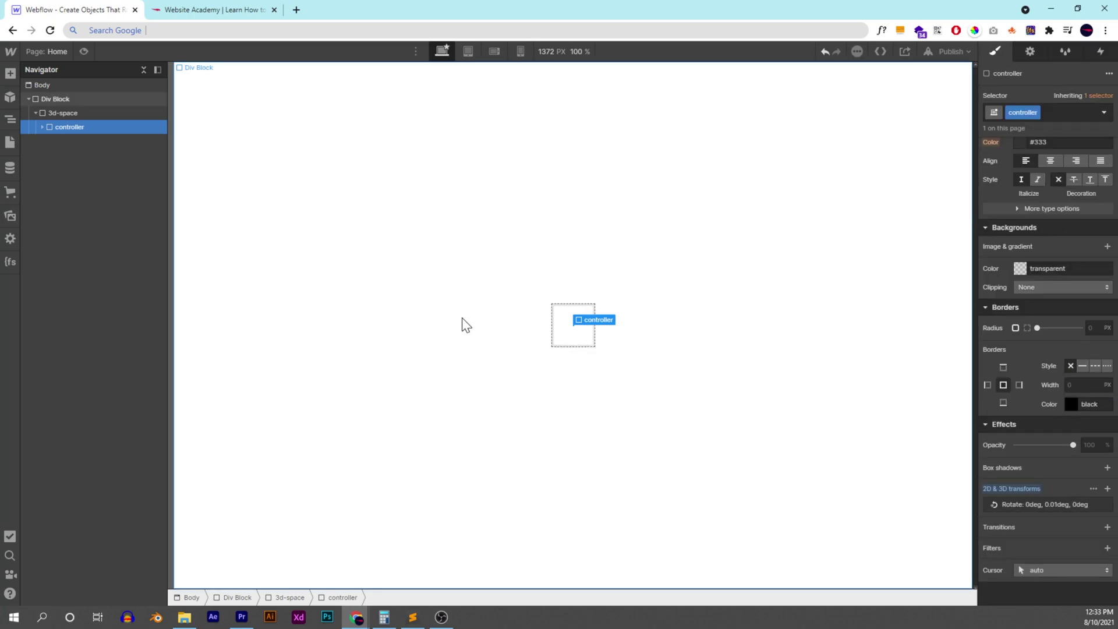
Step: Give the new div block inside the controller the class slider-parent-div
{"action": "left_click", "coordinate": [555, 338]}
{"action": "left_click", "coordinate": [1004, 116]}
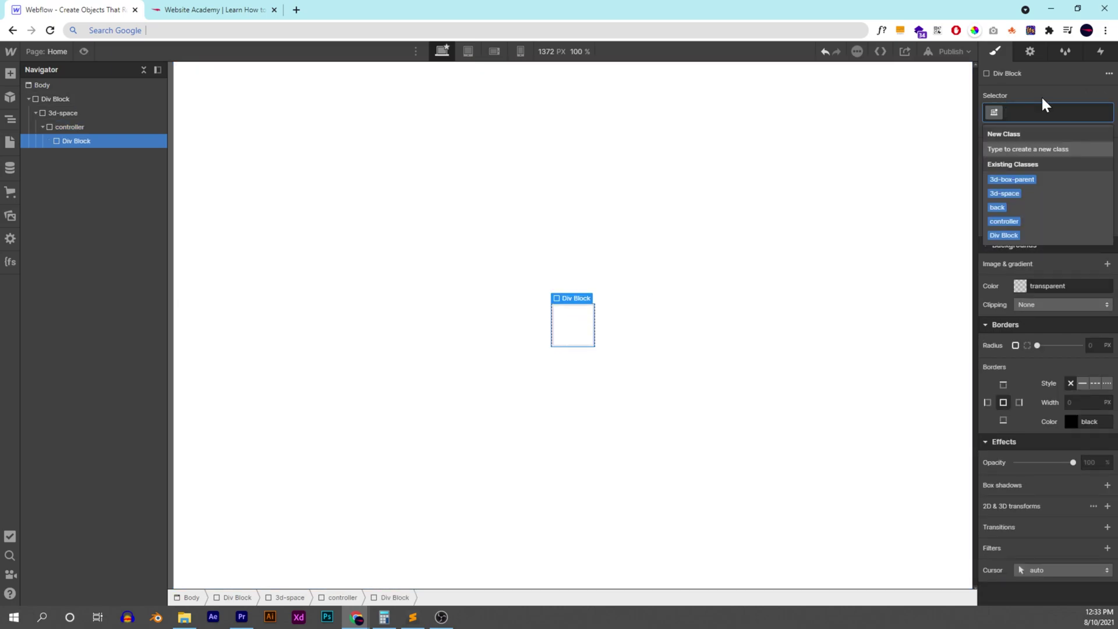
{"action": "type", "text": "slider-parent-div"}
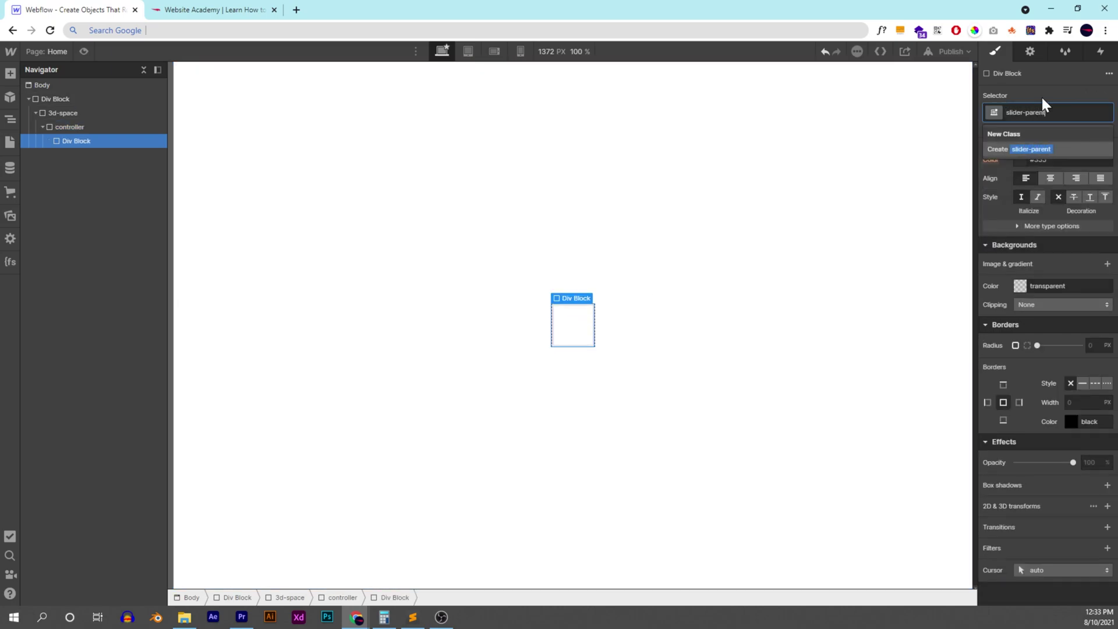
{"action": "key", "text": "Return"}
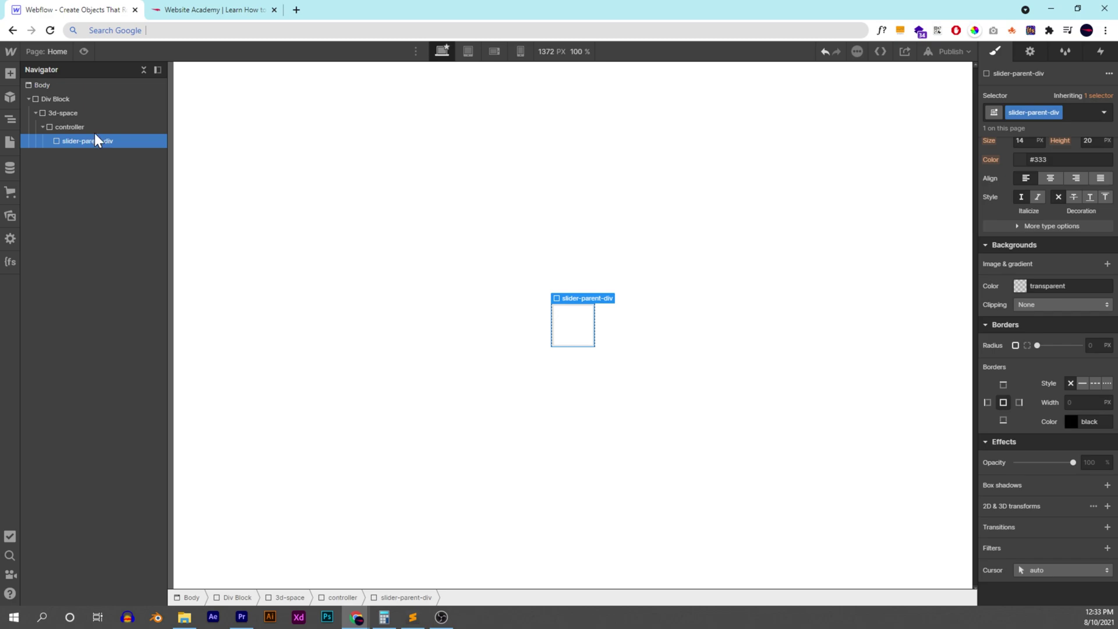
Step: Add a div block inside slider-parent-div and give it the class parent-face
{"action": "key", "text": "ctrl+e"}
{"action": "type", "text": "d"}
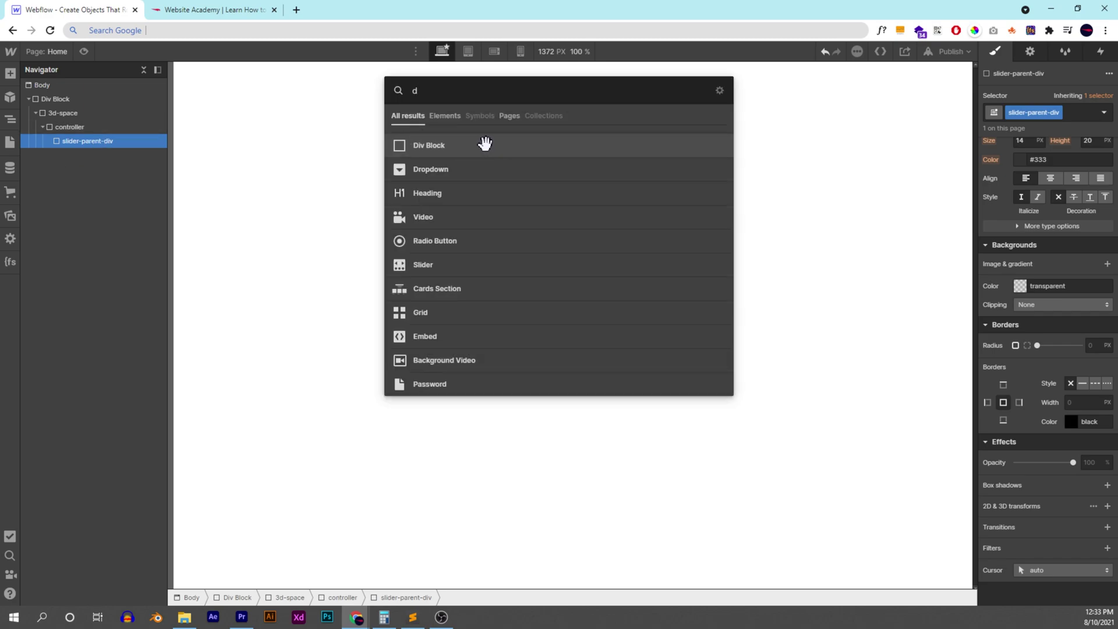
{"action": "left_click", "coordinate": [484, 144]}
{"action": "left_click", "coordinate": [49, 141]}
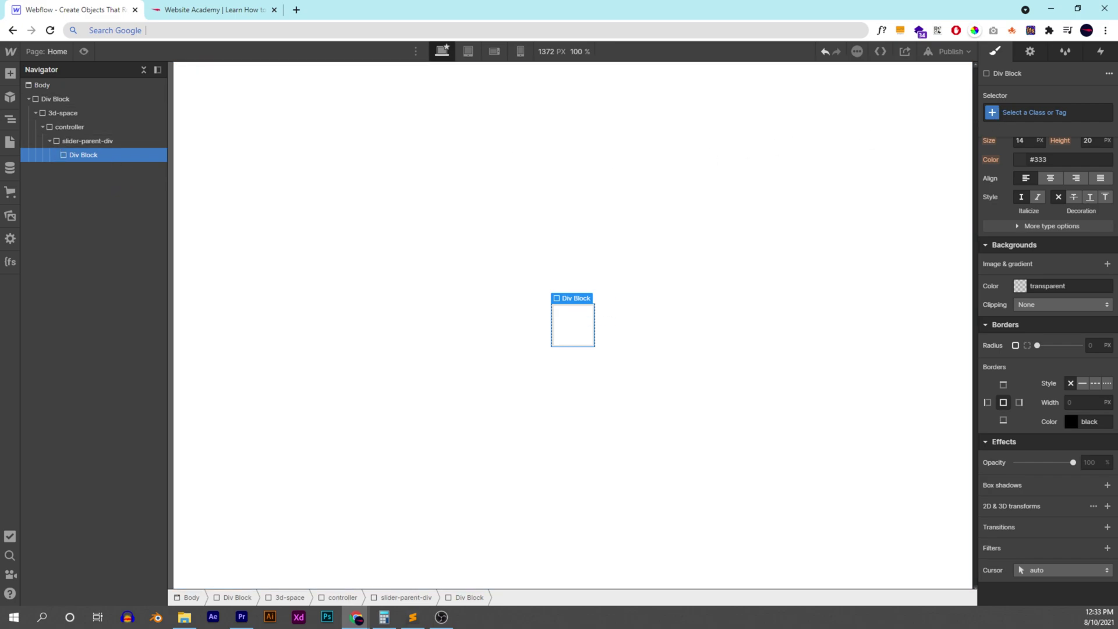
{"action": "left_click", "coordinate": [1031, 112]}
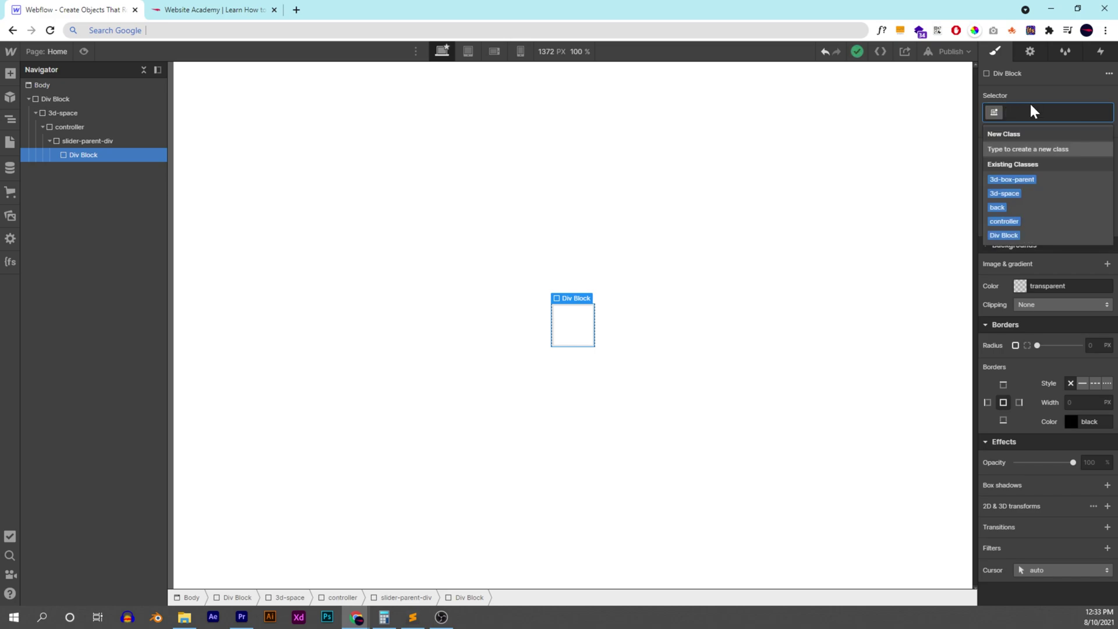
{"action": "type", "text": "parent-face"}
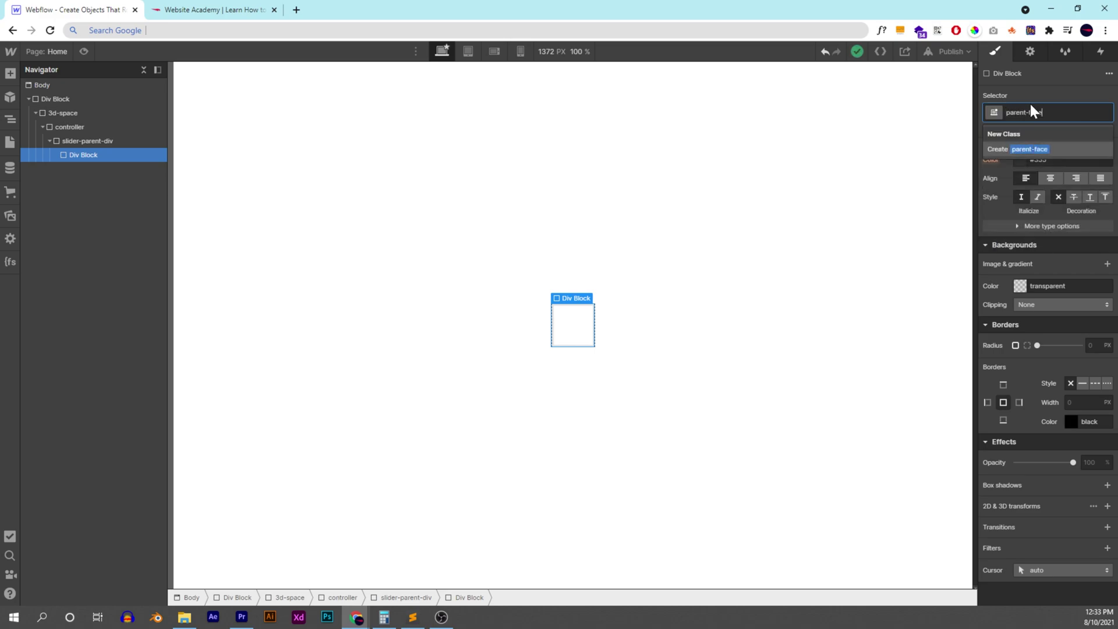
{"action": "type", "text": "-e"}
{"action": "key", "text": "BackSpace"}
{"action": "key", "text": "BackSpace"}
{"action": "key", "text": "Return"}
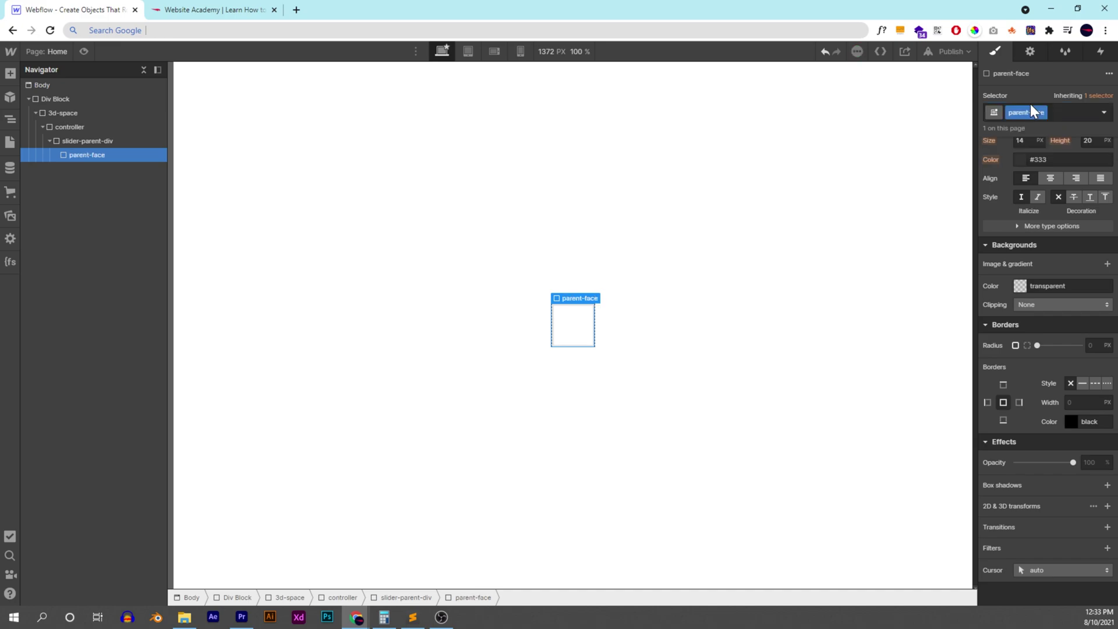
Step: Give the parent-face block a muted pink-red background colour
{"action": "left_click", "coordinate": [1020, 285]}
{"action": "left_click", "coordinate": [1036, 313]}
{"action": "left_click", "coordinate": [1041, 231]}
Step: Set the parent-face block's width to 300 px and height to 100 px, and duplicate the block
{"action": "scroll", "coordinate": [1044, 268], "scroll_direction": "up", "scroll_amount": 6}
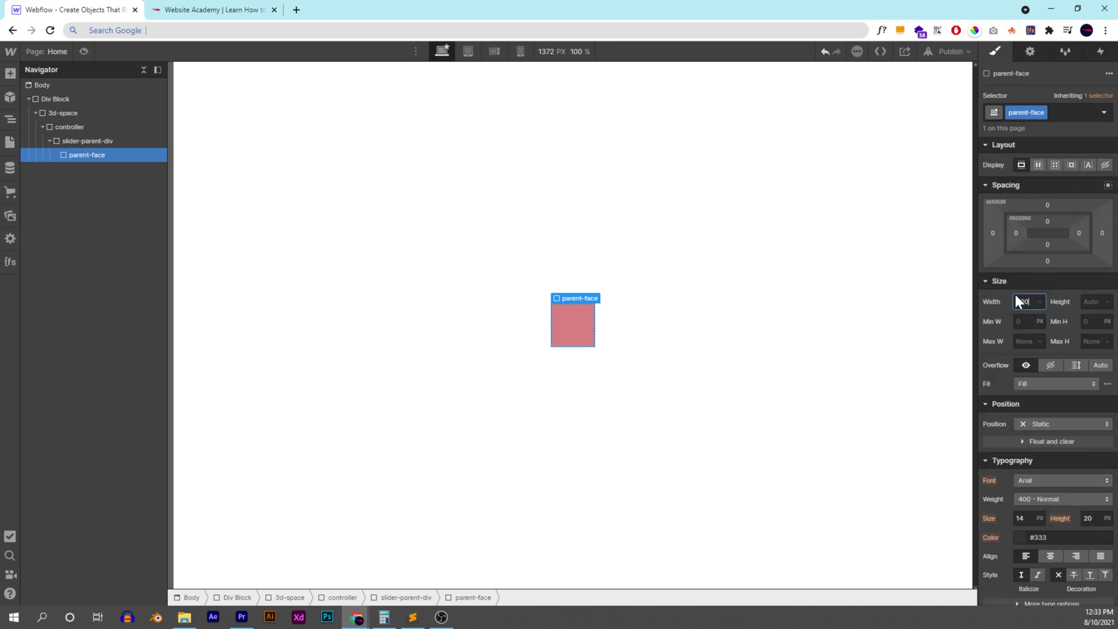
{"action": "key", "text": "Tab"}
{"action": "type", "text": "150"}
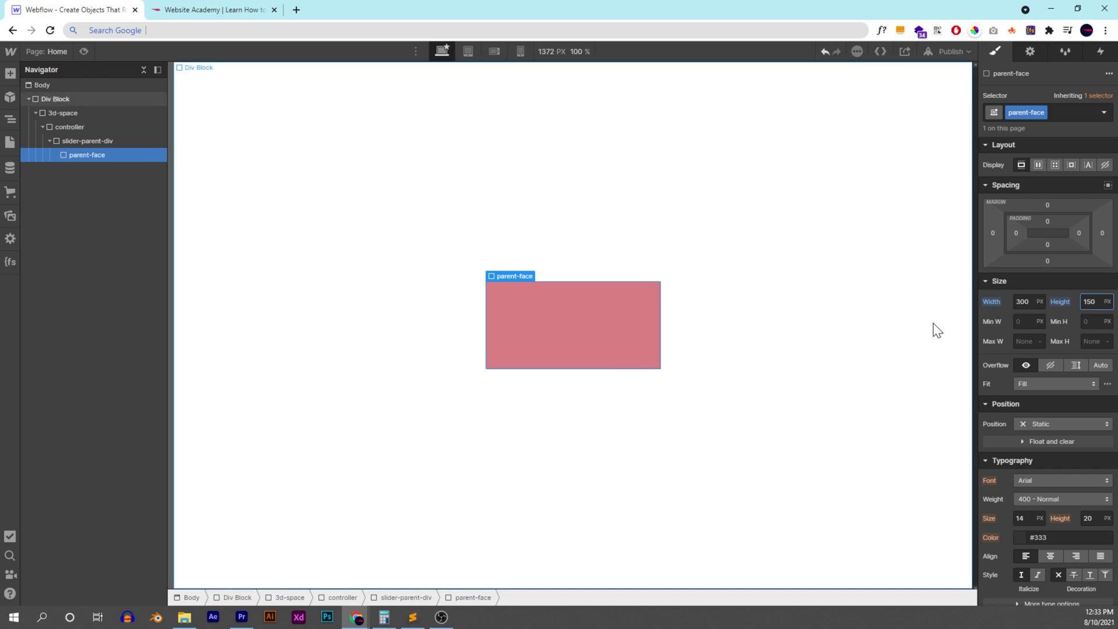
{"action": "key", "text": "ctrl+a"}
{"action": "type", "text": "100"}
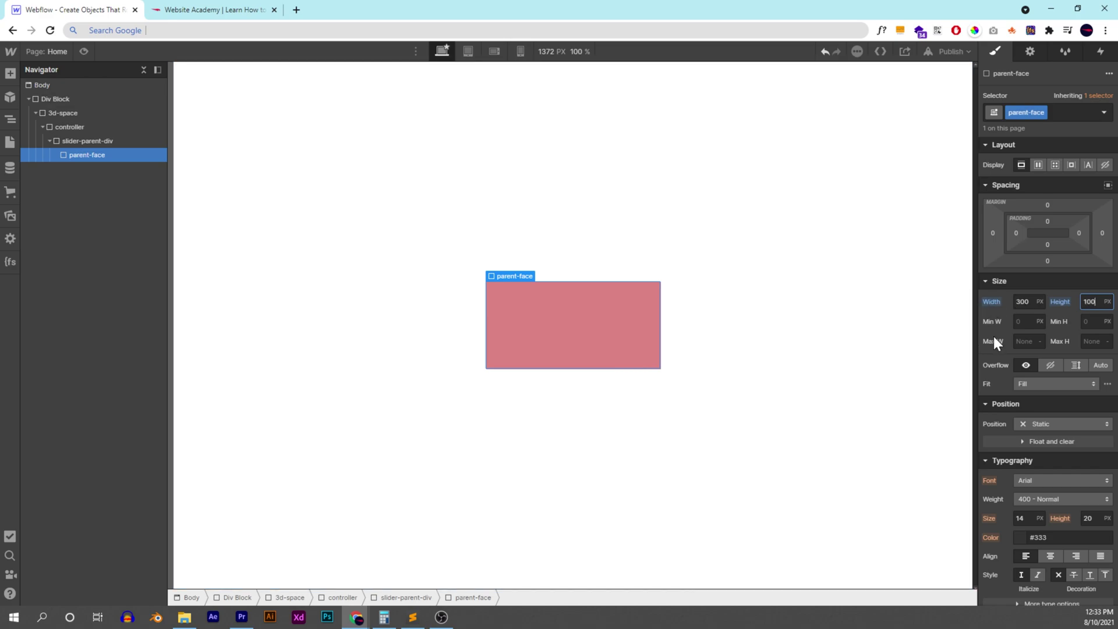
{"action": "key", "text": "Return"}
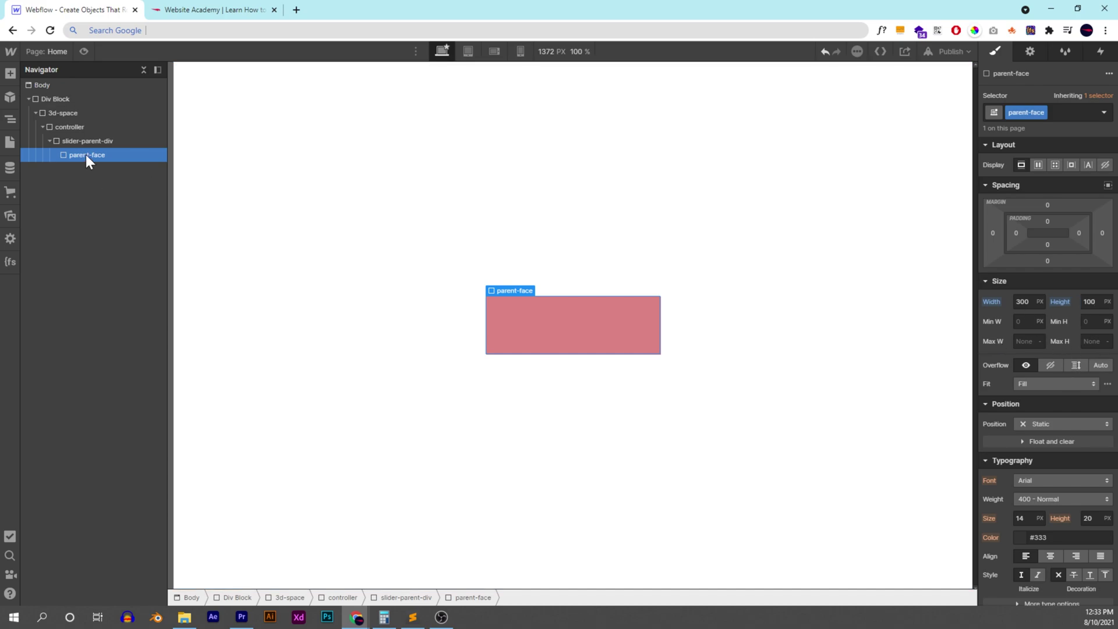
{"action": "key", "text": "ctrl+d"}
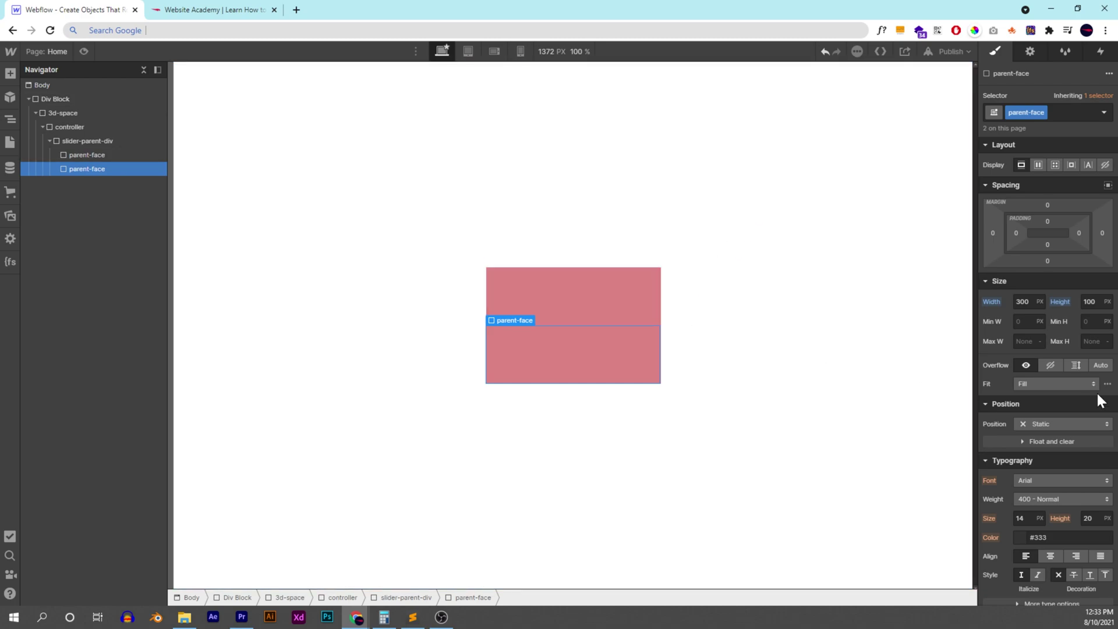
Step: Add combo class 2 to the duplicated parent-face block and position it absolutely with 0% offsets on all sides
{"action": "key", "text": "ctrl+Return"}
{"action": "type", "text": "2"}
{"action": "key", "text": "Return"}
{"action": "left_click", "coordinate": [1039, 424]}
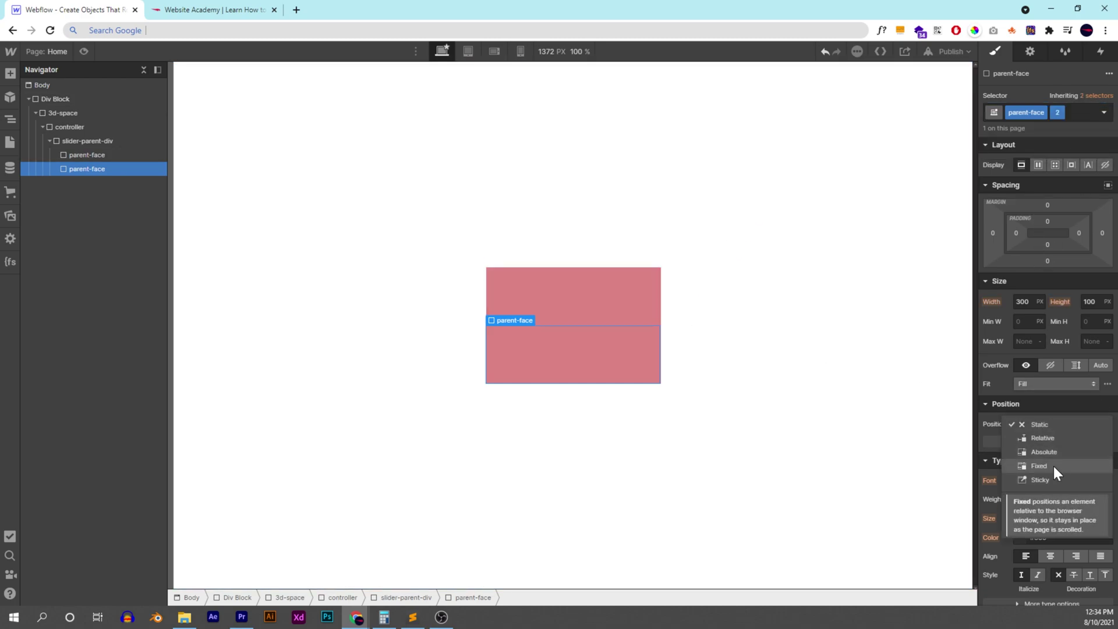
{"action": "left_click", "coordinate": [1045, 453]}
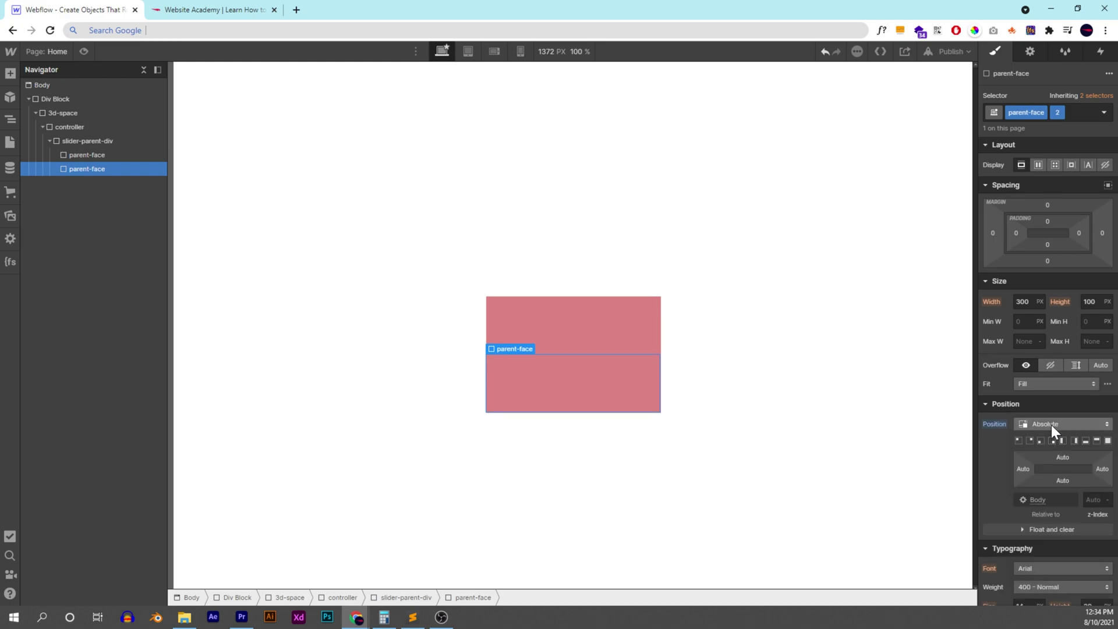
{"action": "left_click", "coordinate": [1097, 441]}
Step: Set slider-parent-div's position to Relative so the absolute face aligns to it
{"action": "left_click", "coordinate": [97, 141]}
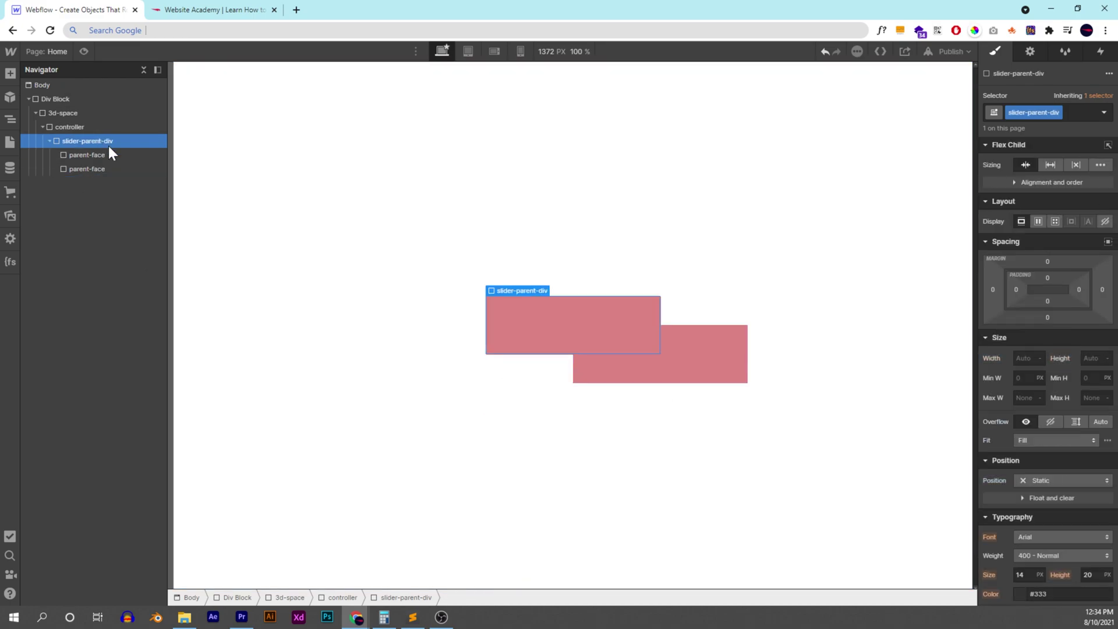
{"action": "left_click", "coordinate": [1039, 484]}
{"action": "left_click", "coordinate": [1039, 493]}
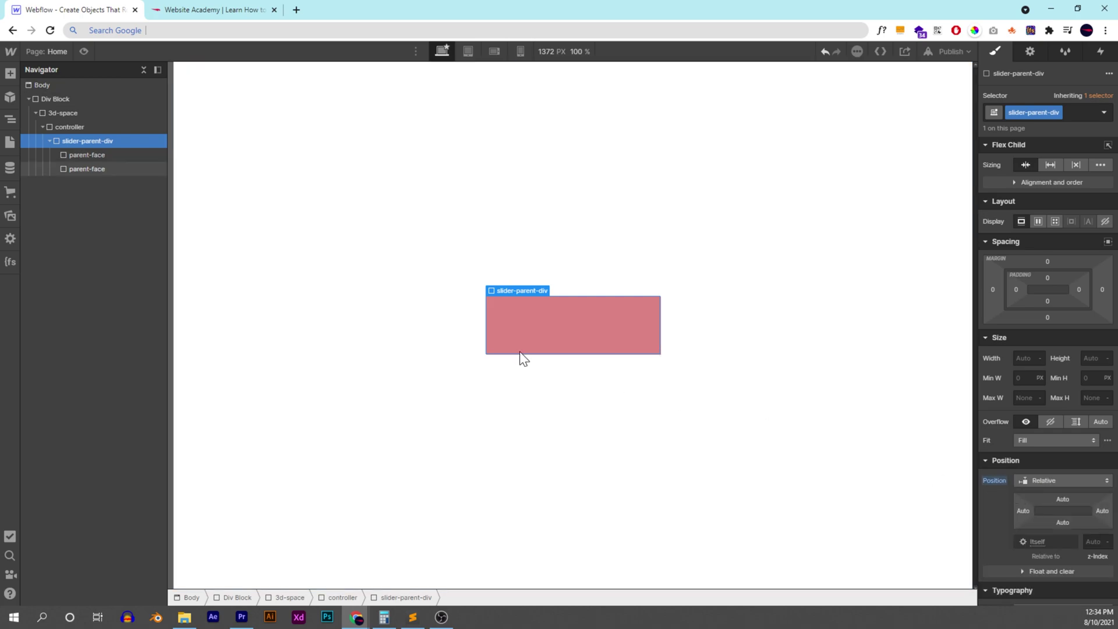
{"action": "left_click", "coordinate": [82, 169]}
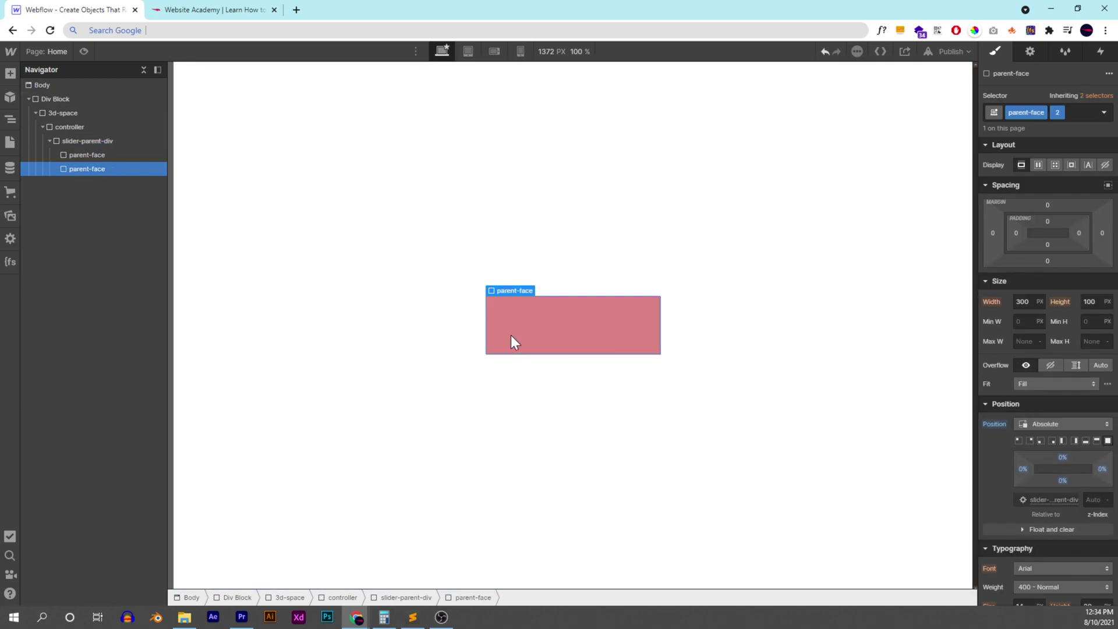
{"action": "left_click", "coordinate": [85, 139]}
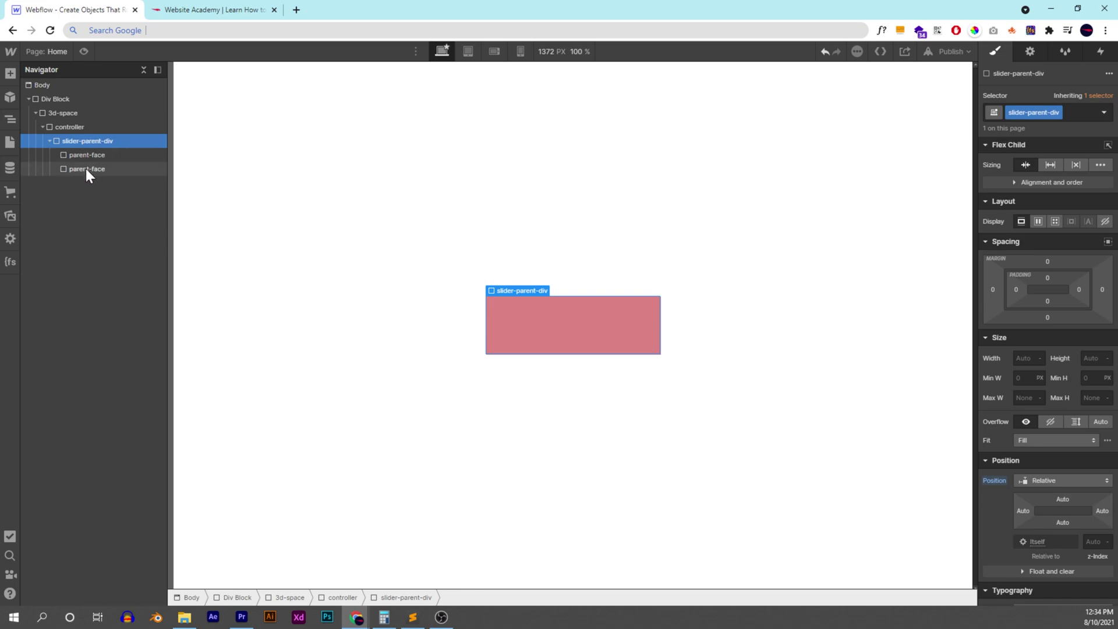
Step: Change the second parent-face block's background colour to bright green, #49ce4d
{"action": "left_click", "coordinate": [86, 169]}
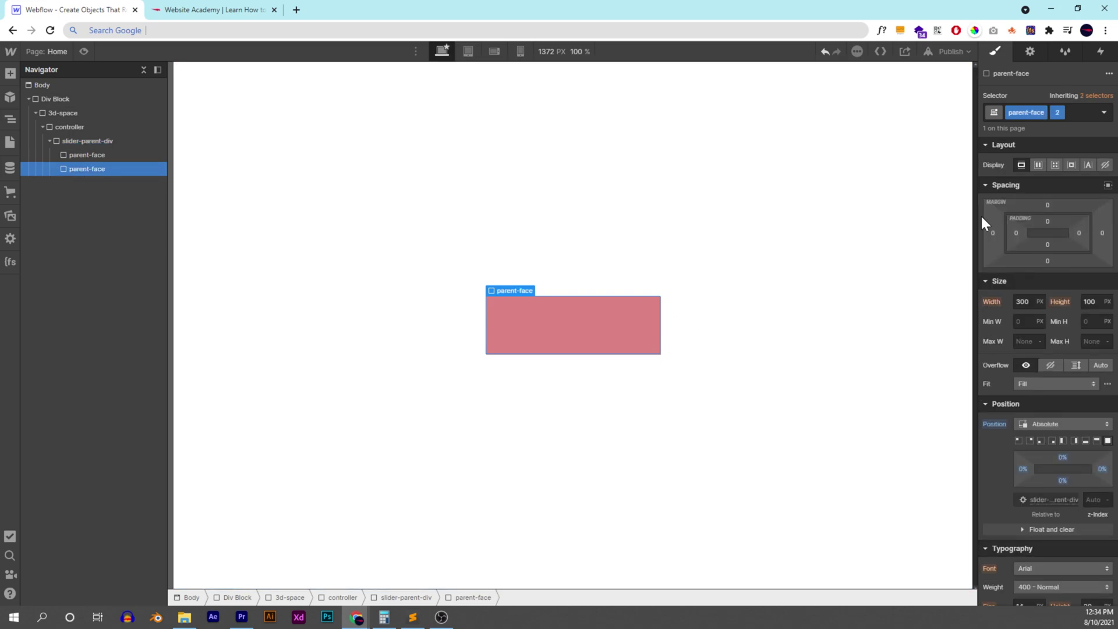
{"action": "scroll", "coordinate": [1050, 340], "scroll_direction": "down", "scroll_amount": 4}
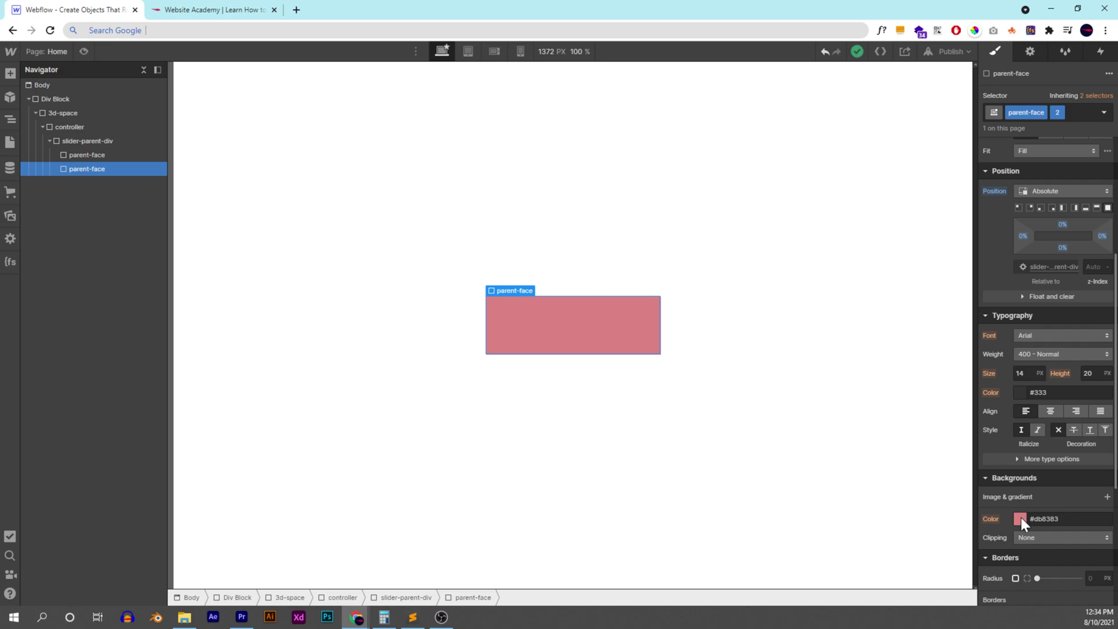
{"action": "left_click", "coordinate": [1020, 517]}
{"action": "left_click", "coordinate": [1052, 371]}
{"action": "left_click_drag", "start_coordinate": [1051, 371], "coordinate": [1049, 393]}
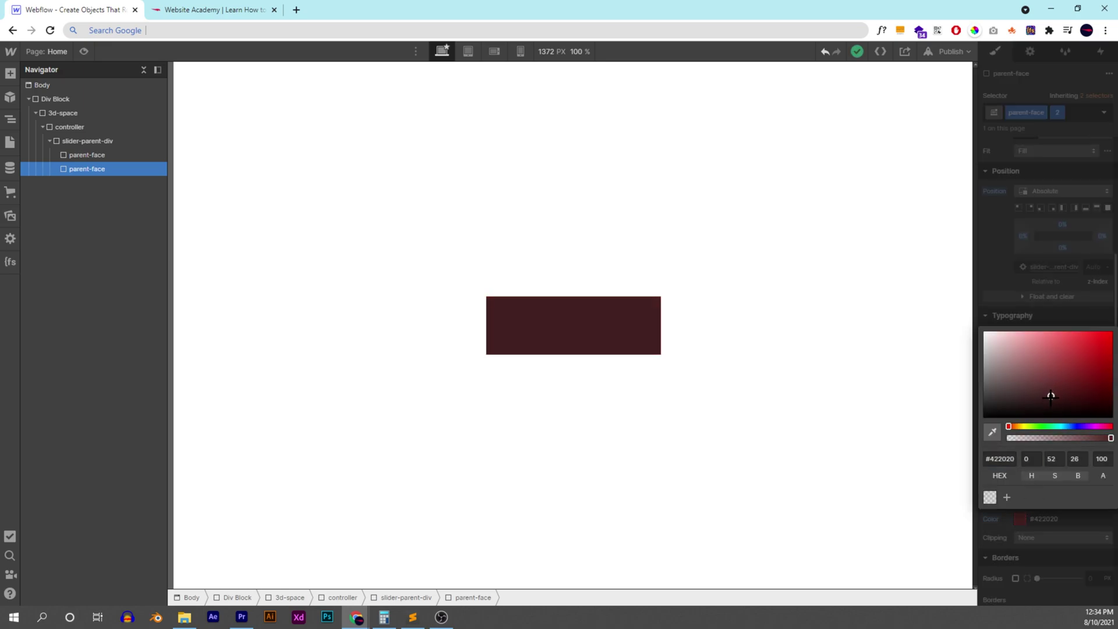
{"action": "left_click", "coordinate": [1043, 427]}
{"action": "left_click", "coordinate": [1069, 345]}
{"action": "left_click", "coordinate": [1055, 504]}
Step: Add a Rotate transform to the green parent-face block
{"action": "scroll", "coordinate": [1058, 504], "scroll_direction": "down", "scroll_amount": 4}
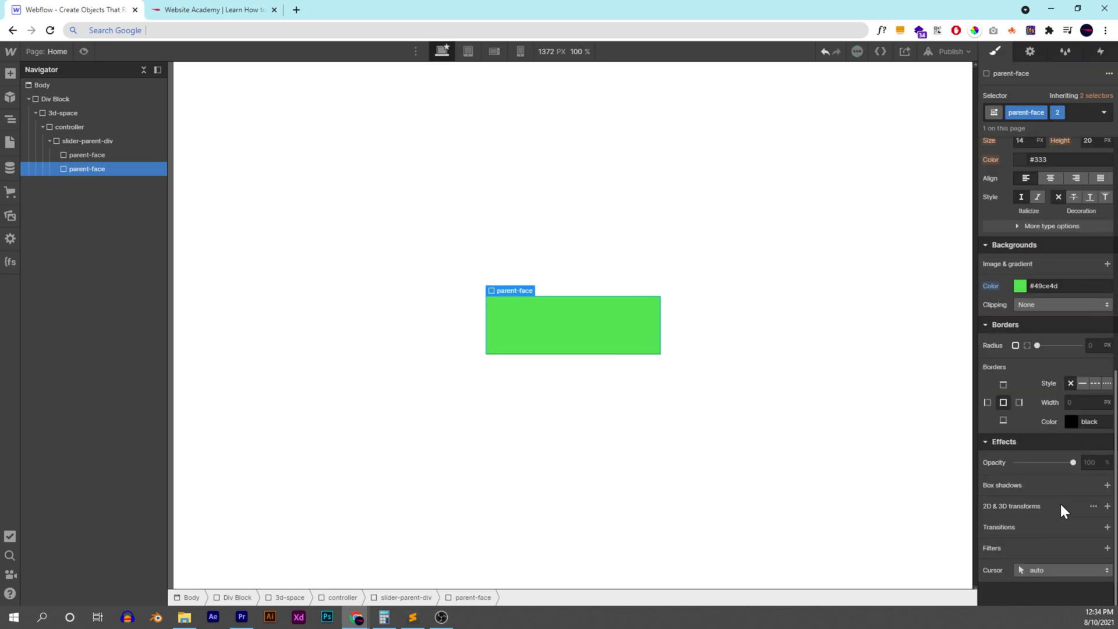
{"action": "left_click", "coordinate": [1105, 508]}
{"action": "left_click", "coordinate": [1071, 438]}
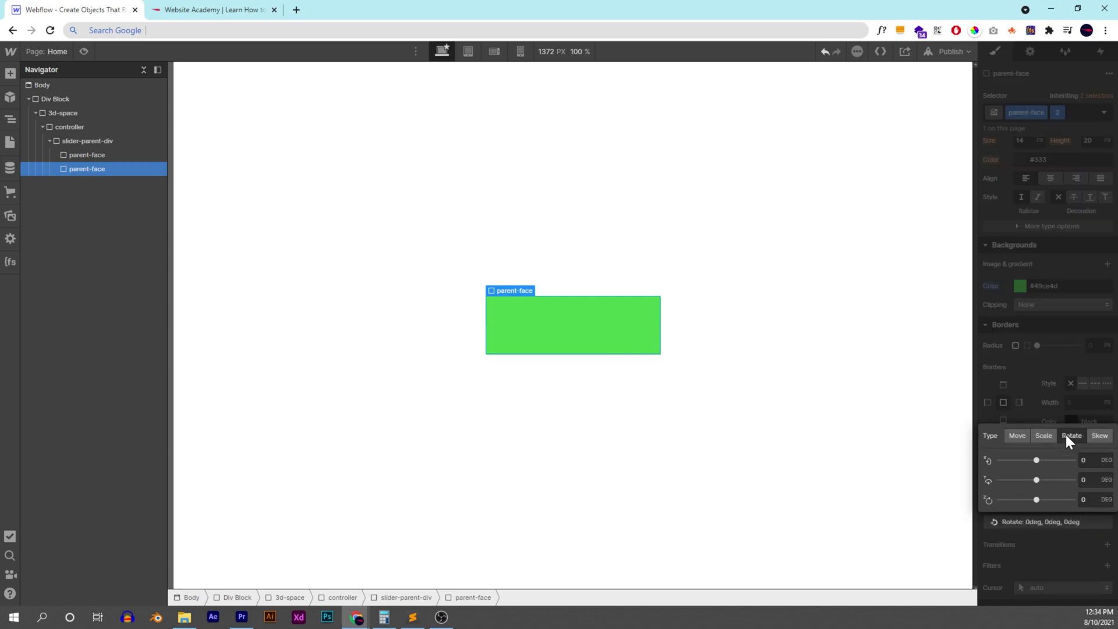
Step: Switch to the Website Academy example page and calculate 360 ÷ 10 in Calculator
{"action": "left_click", "coordinate": [255, 9]}
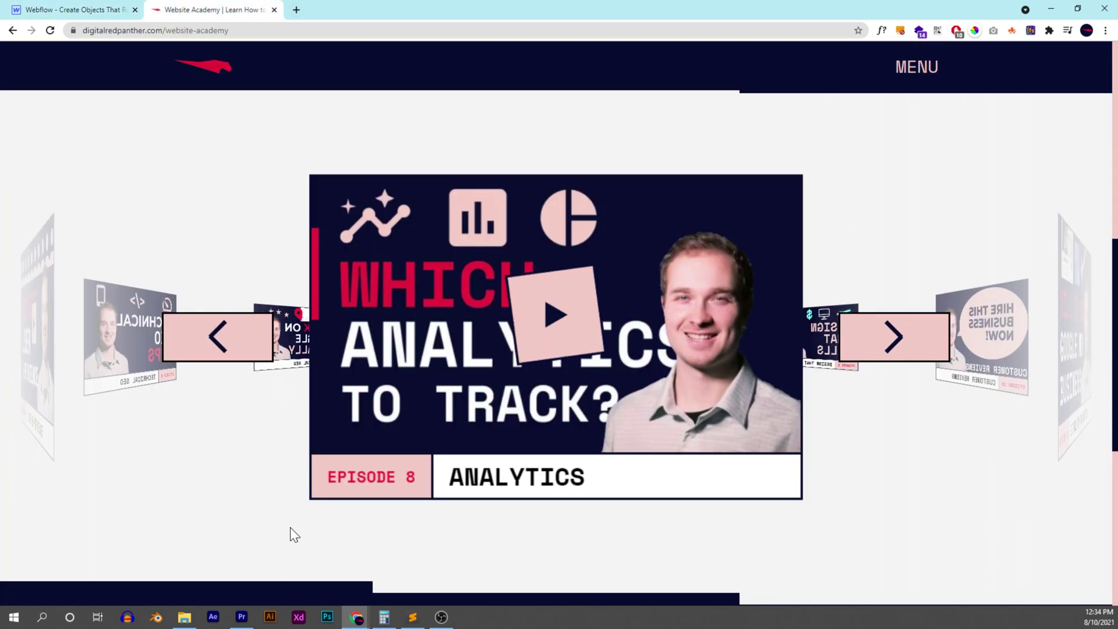
{"action": "left_click", "coordinate": [384, 617]}
{"action": "type", "text": "360"}
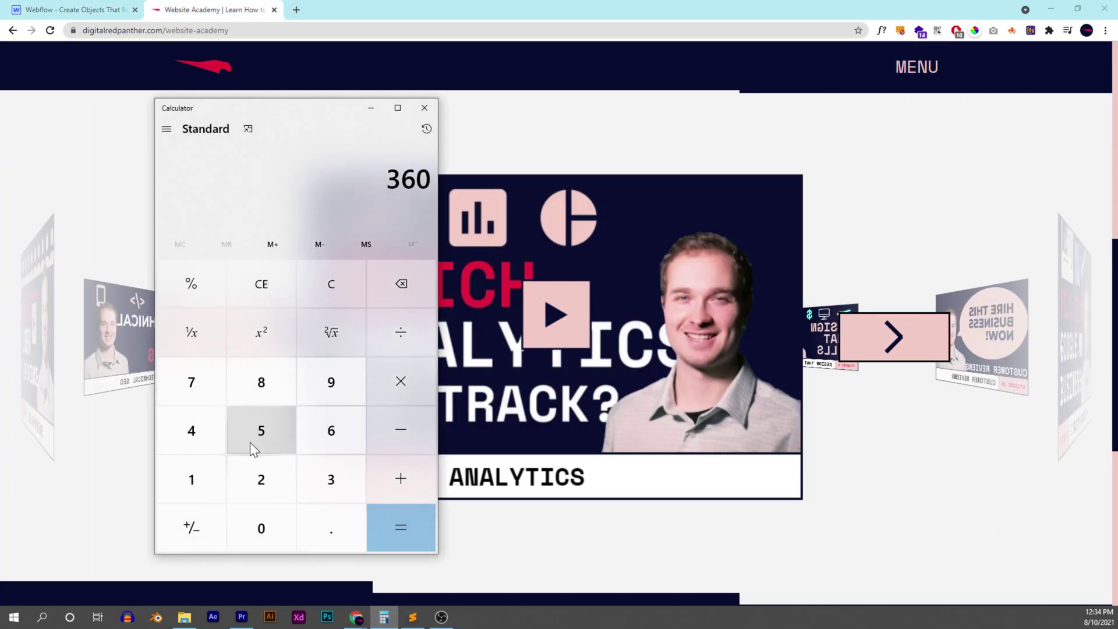
{"action": "type", "text": " ÷ 10"}
{"action": "key", "text": "Return"}
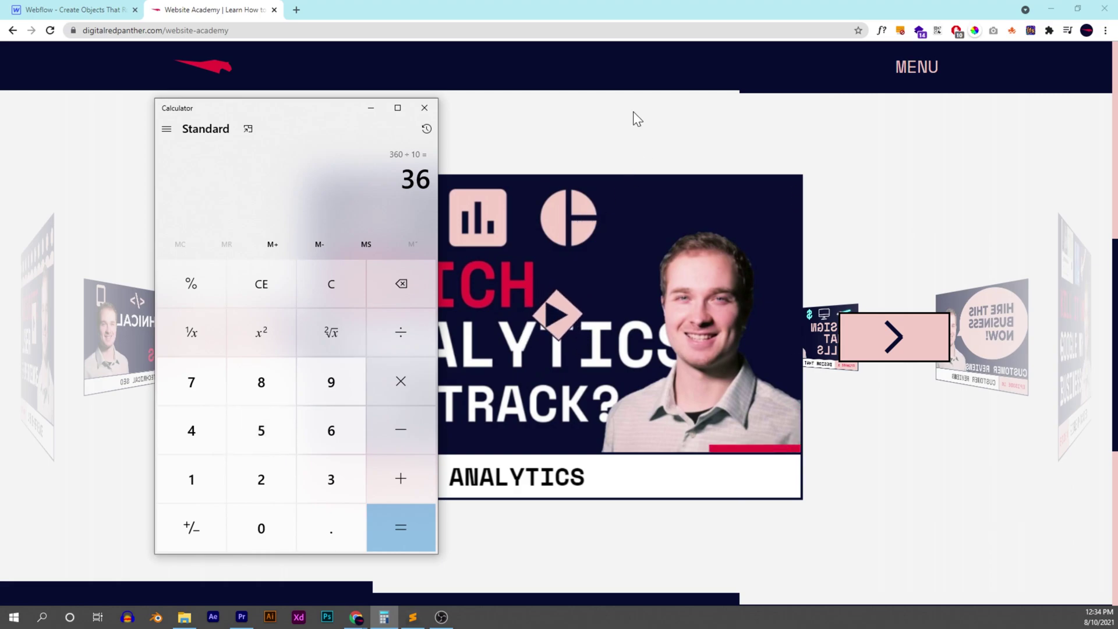
Step: Advance the example page's 3D slider by two slides to examine its rotation, and return to the Webflow project
{"action": "left_click", "coordinate": [595, 135]}
{"action": "left_click", "coordinate": [907, 337]}
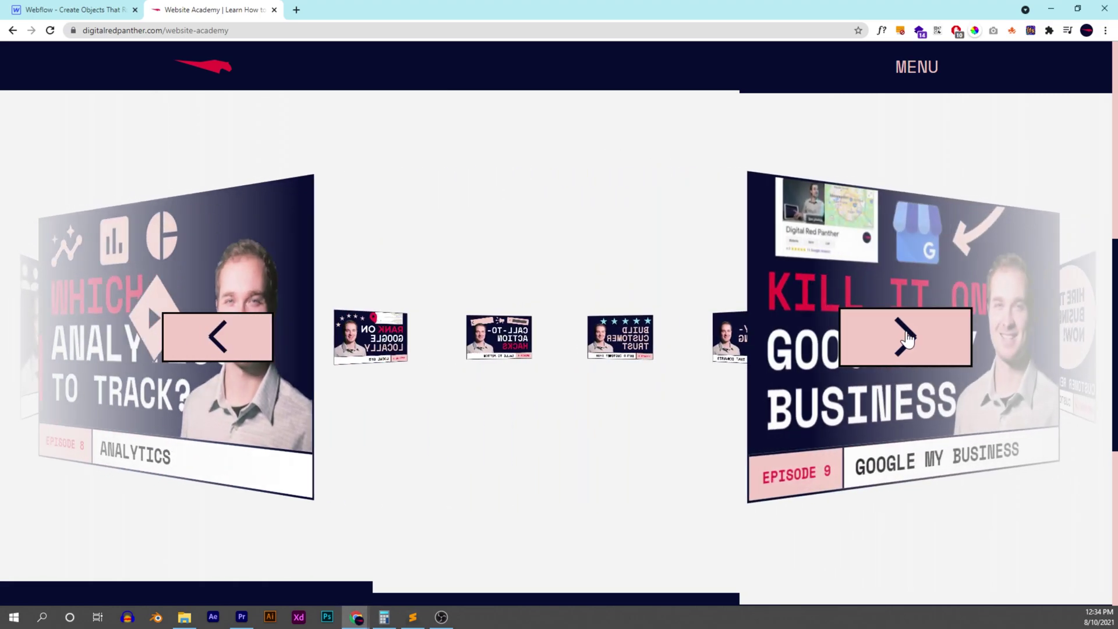
{"action": "left_click", "coordinate": [902, 337]}
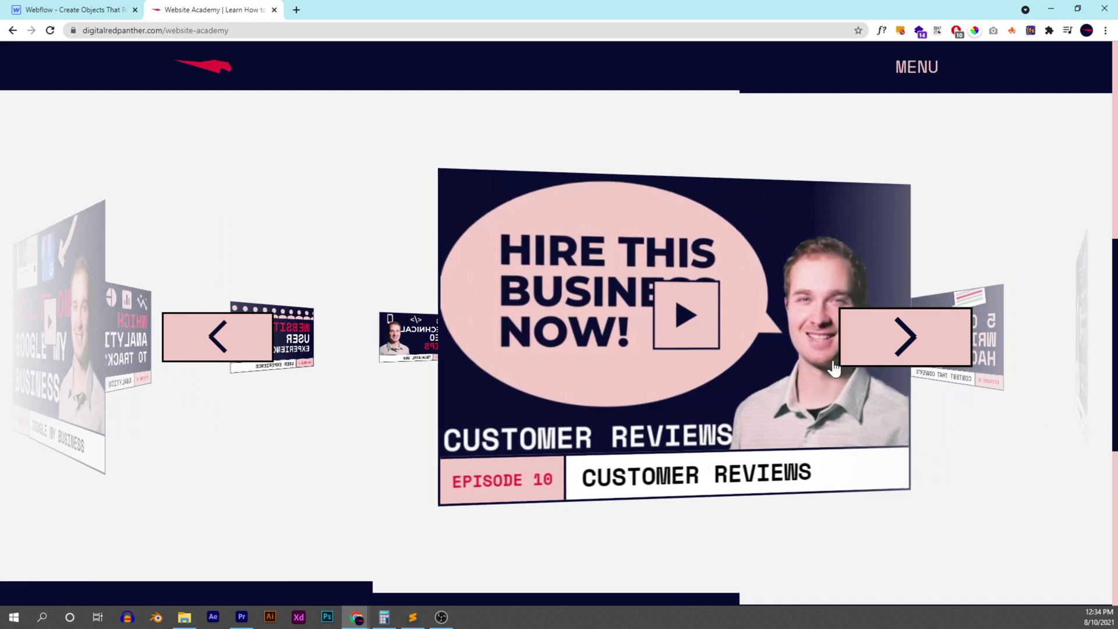
{"action": "left_click", "coordinate": [126, 12]}
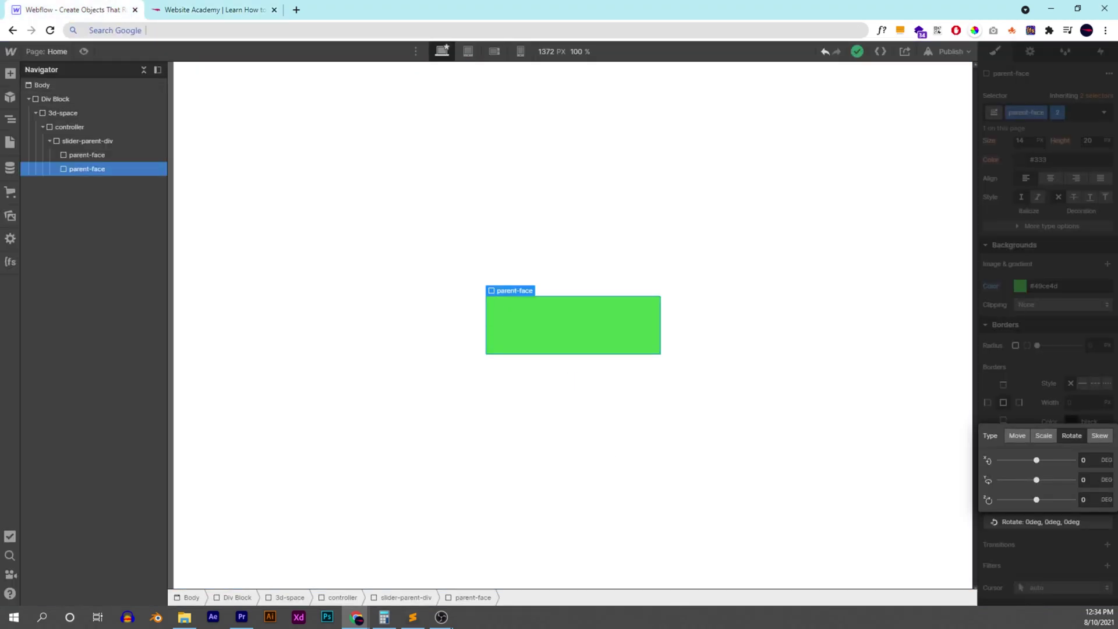
Step: Calculate 360 ÷ 6 in Calculator to find the rotation angle between six slider faces
{"action": "left_click", "coordinate": [384, 617]}
{"action": "key", "text": "Escape"}
{"action": "type", "text": "36"}
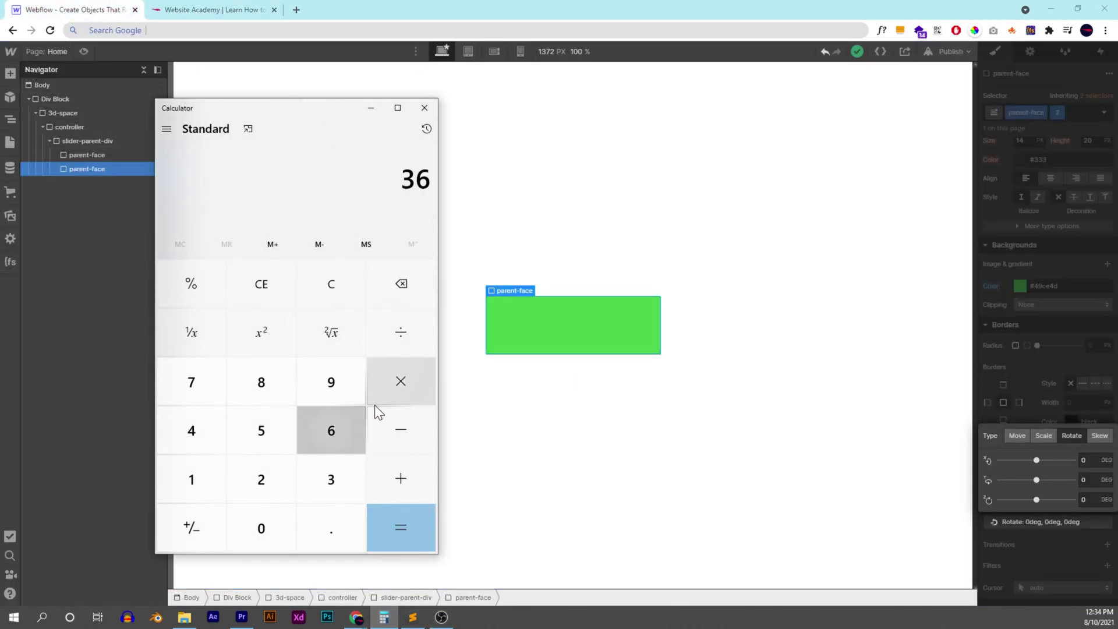
{"action": "type", "text": "0/6"}
{"action": "key", "text": "Return"}
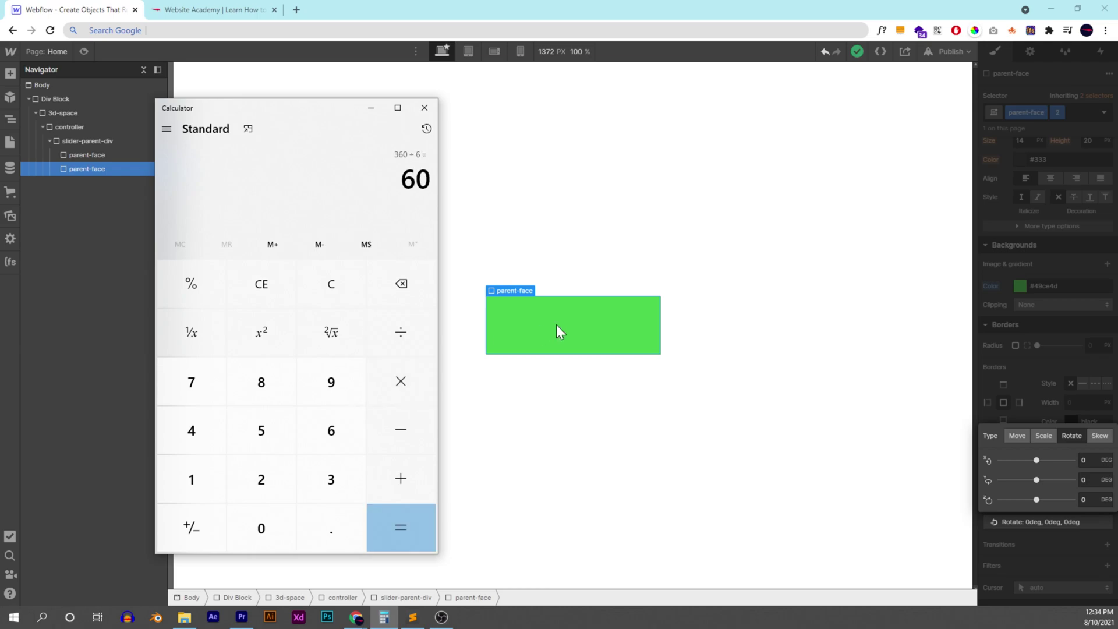
Step: Set the green face's Y rotation to 60 degrees
{"action": "left_click", "coordinate": [1085, 479]}
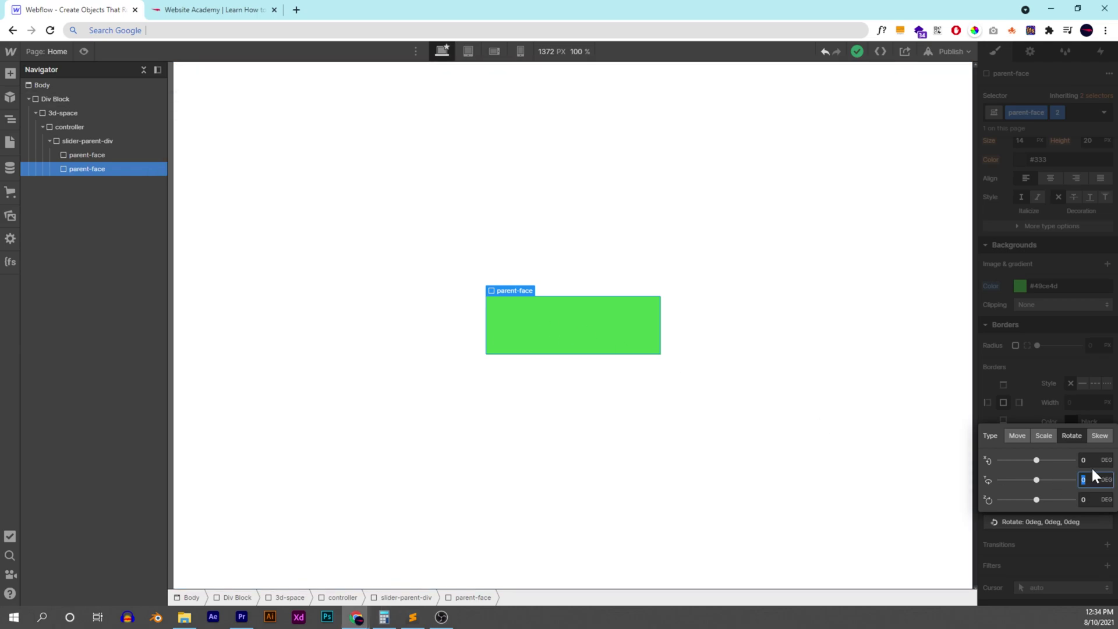
{"action": "type", "text": "60"}
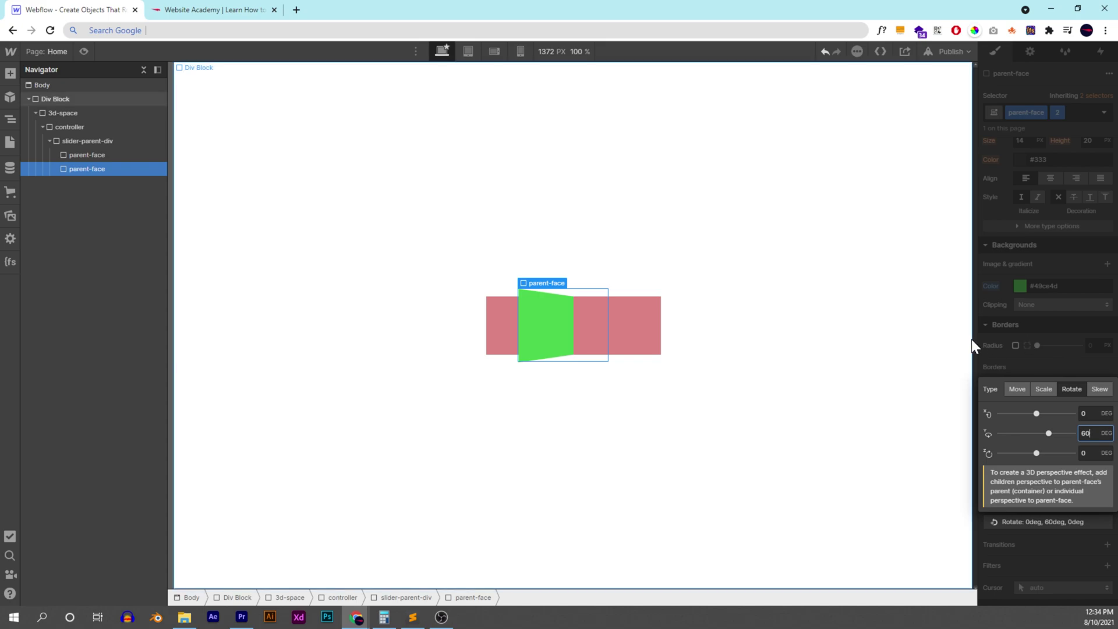
{"action": "left_click", "coordinate": [1014, 351]}
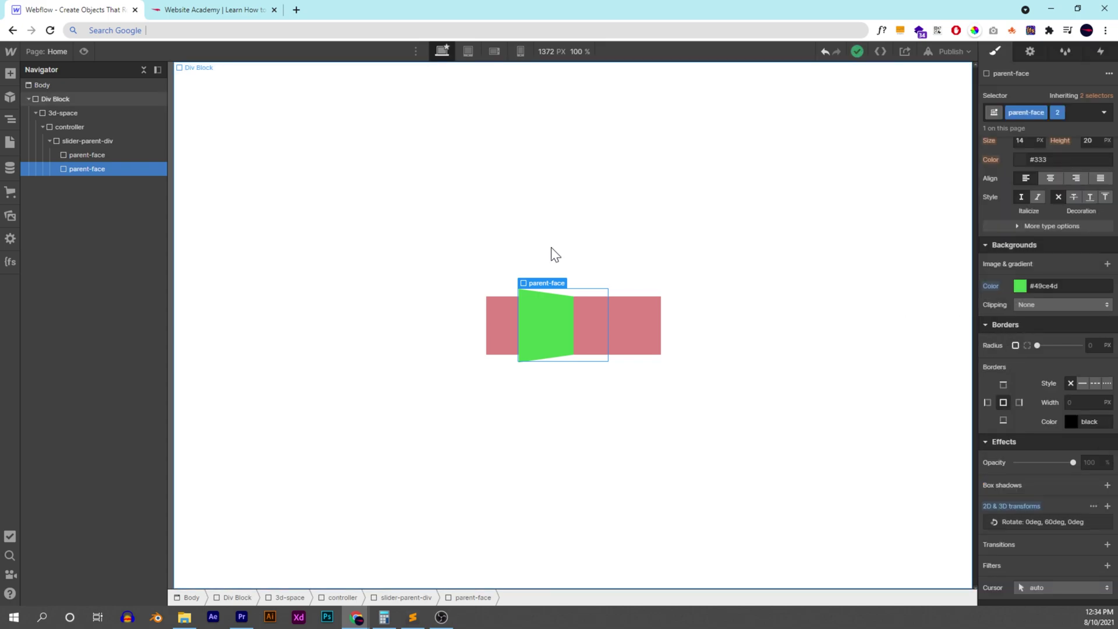
Step: Duplicate the green face as combo class 3 and give the copy a dark blue background, #0f2788
{"action": "key", "text": "ctrl+d"}
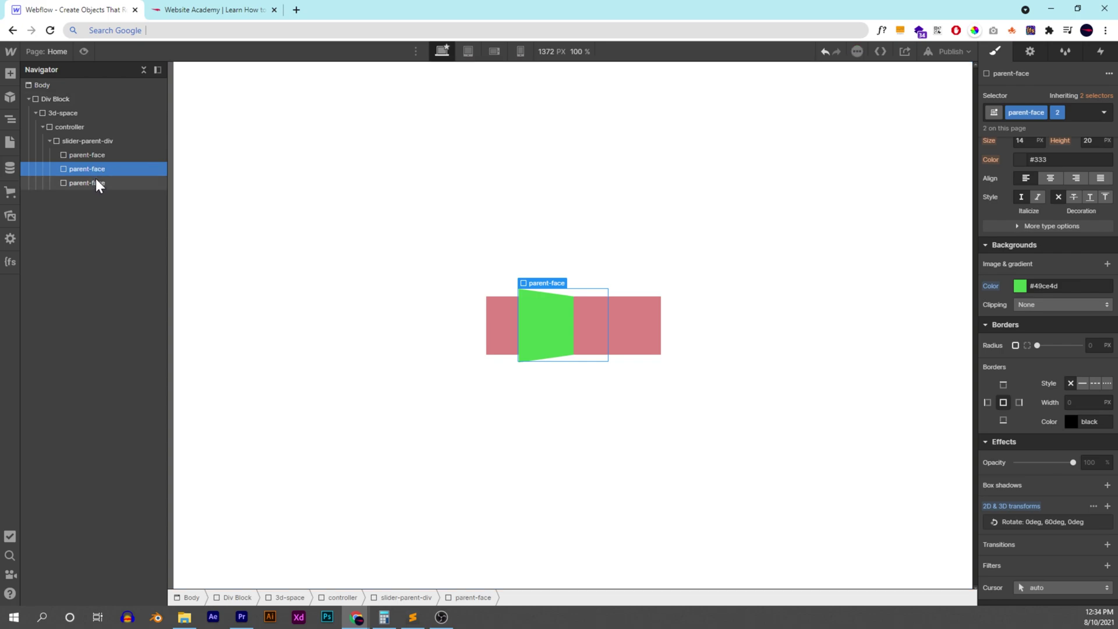
{"action": "left_click", "coordinate": [1059, 142]}
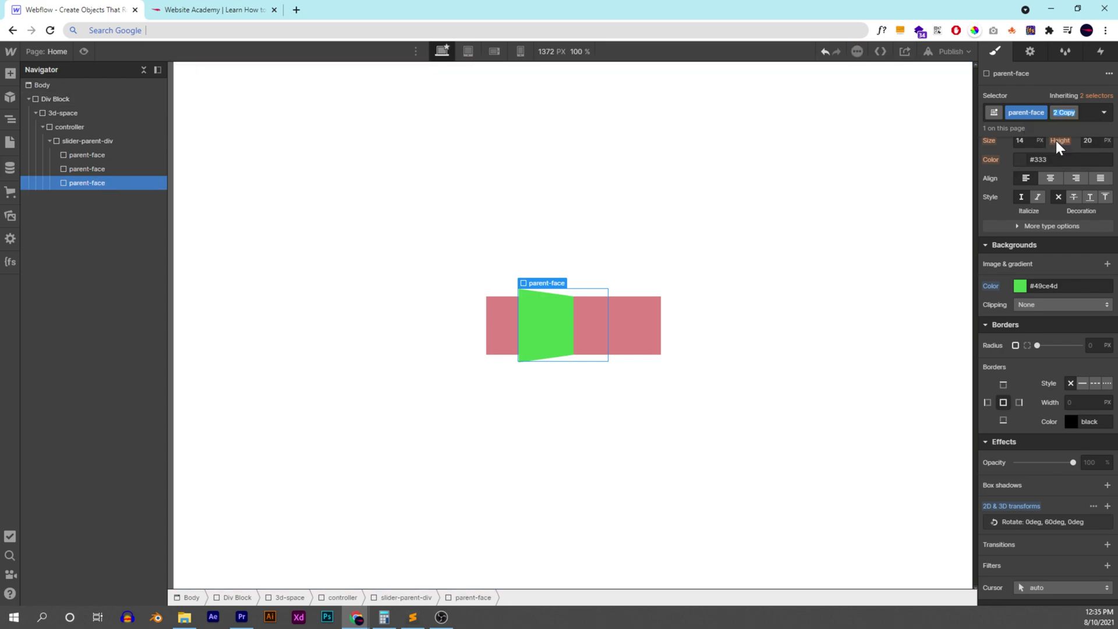
{"action": "left_click", "coordinate": [1020, 286]}
{"action": "left_click", "coordinate": [1074, 396]}
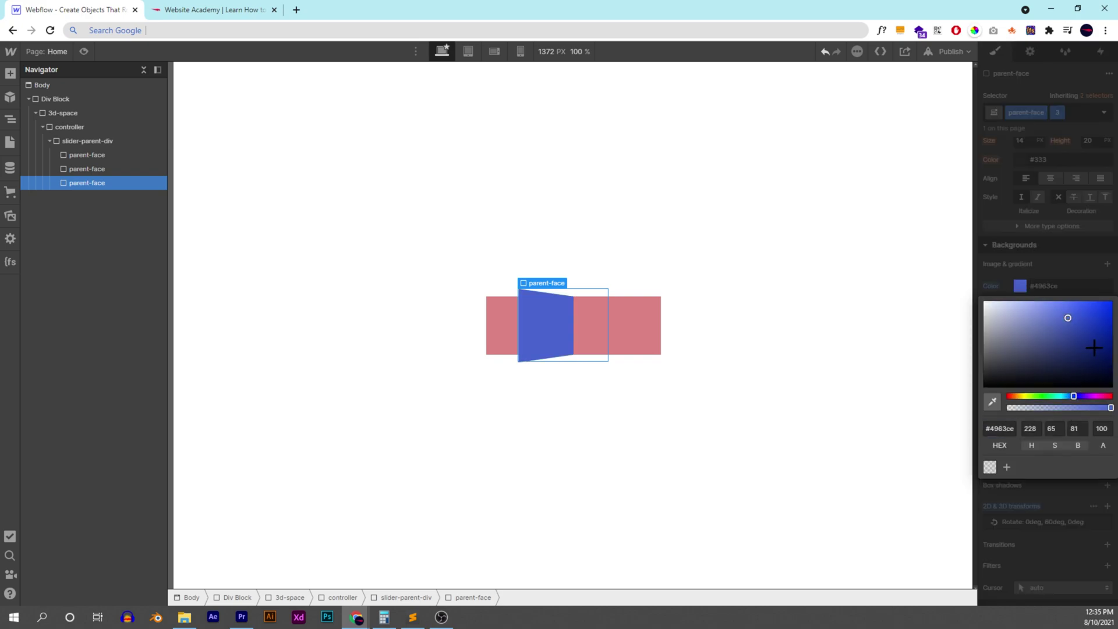
{"action": "left_click", "coordinate": [1091, 350]}
{"action": "left_click", "coordinate": [1058, 277]}
Step: Increase the dark blue face's Y rotation by 60 to 120 degrees
{"action": "left_click", "coordinate": [1031, 522]}
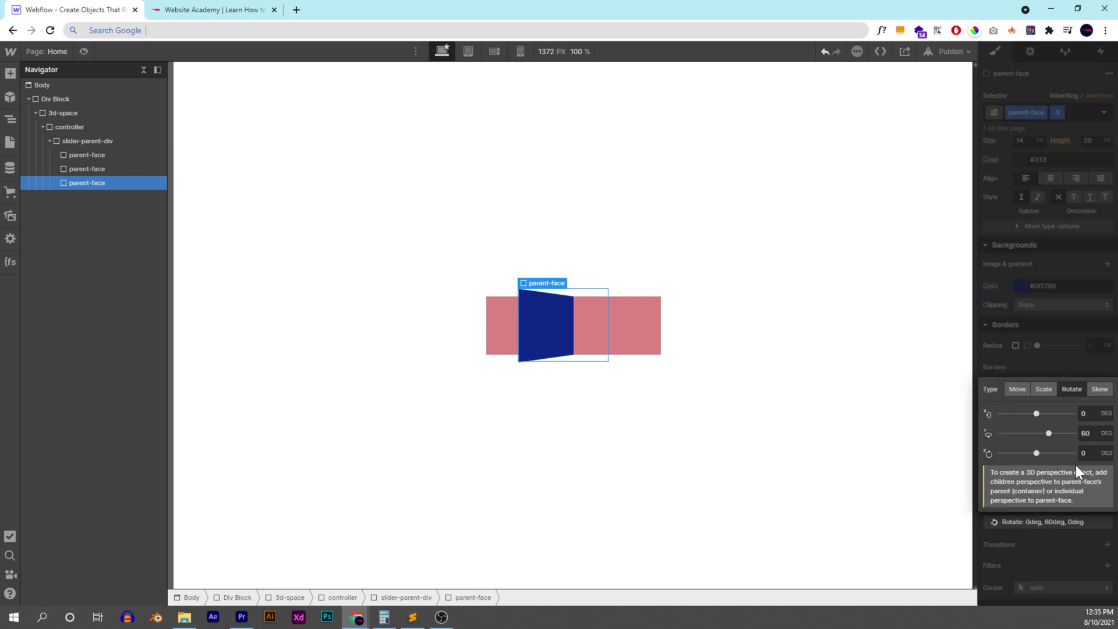
{"action": "left_click", "coordinate": [1085, 433]}
{"action": "key", "text": "Right"}
{"action": "type", "text": "+60"}
{"action": "key", "text": "Return"}
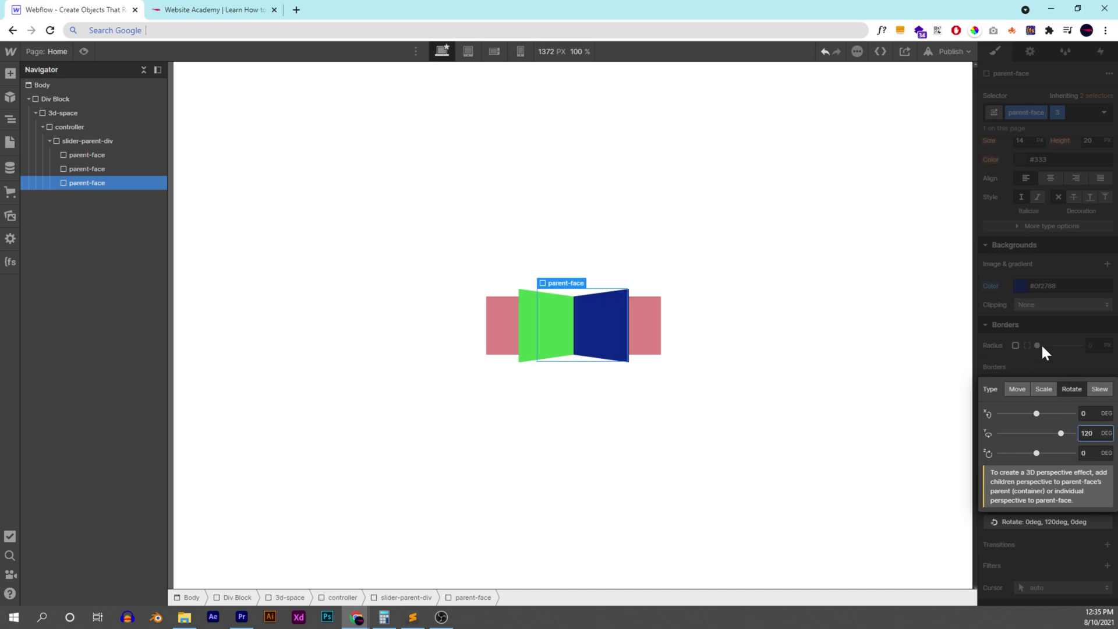
{"action": "left_click", "coordinate": [1096, 328]}
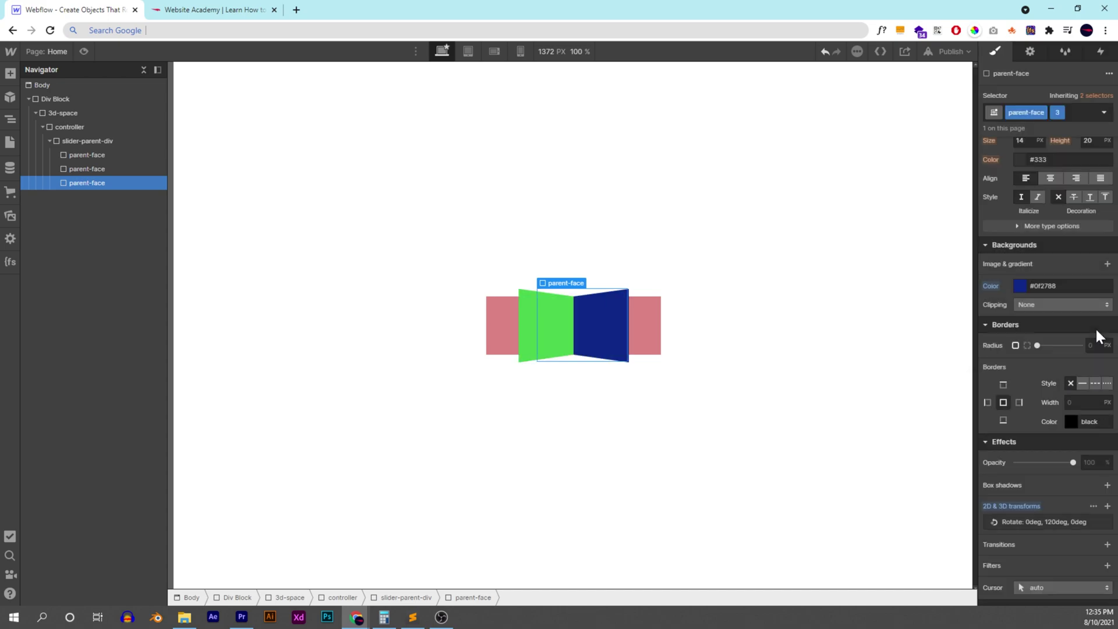
Step: Rotate the controller to -54 degrees on X and -34 degrees on Y to inspect how the faces intersect
{"action": "left_click", "coordinate": [105, 127]}
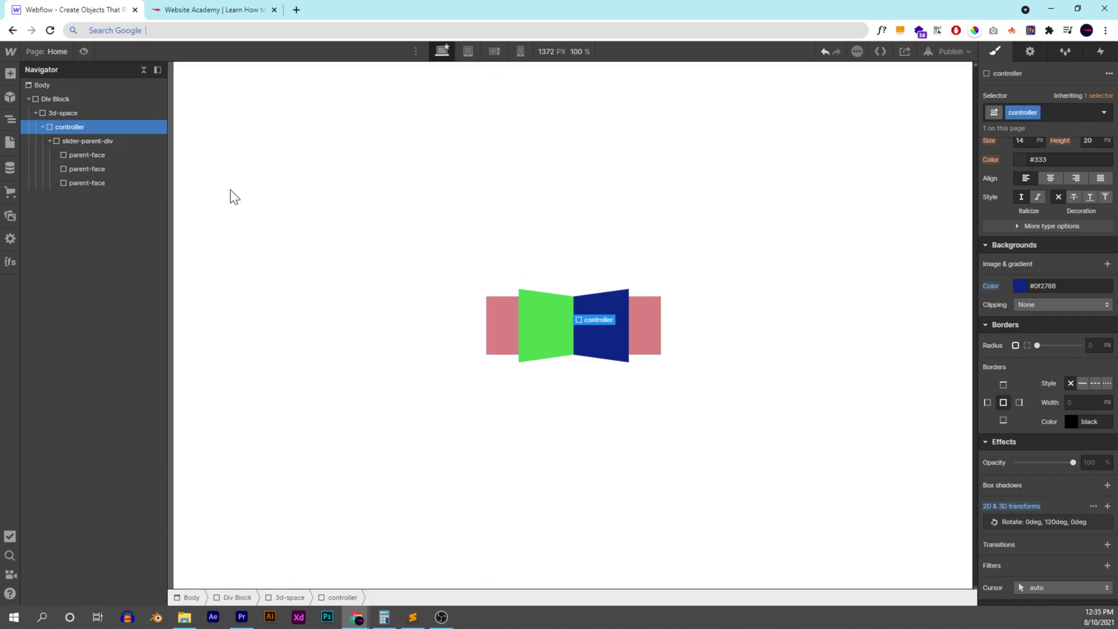
{"action": "left_click", "coordinate": [1036, 517]}
{"action": "mouse_move", "coordinate": [1036, 410]}
{"action": "left_mouse_down"}
{"action": "mouse_move", "coordinate": [1026, 410]}
{"action": "mouse_move", "coordinate": [1031, 430]}
{"action": "mouse_move", "coordinate": [1013, 430]}
{"action": "mouse_move", "coordinate": [1030, 429]}
{"action": "left_mouse_up"}
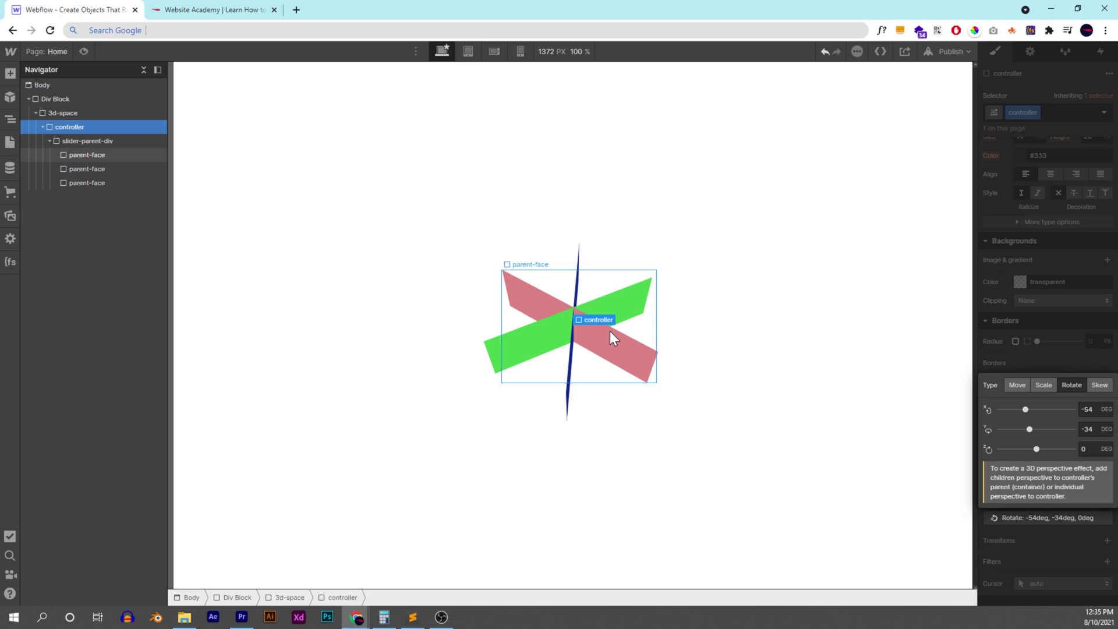
{"action": "left_click", "coordinate": [1043, 310]}
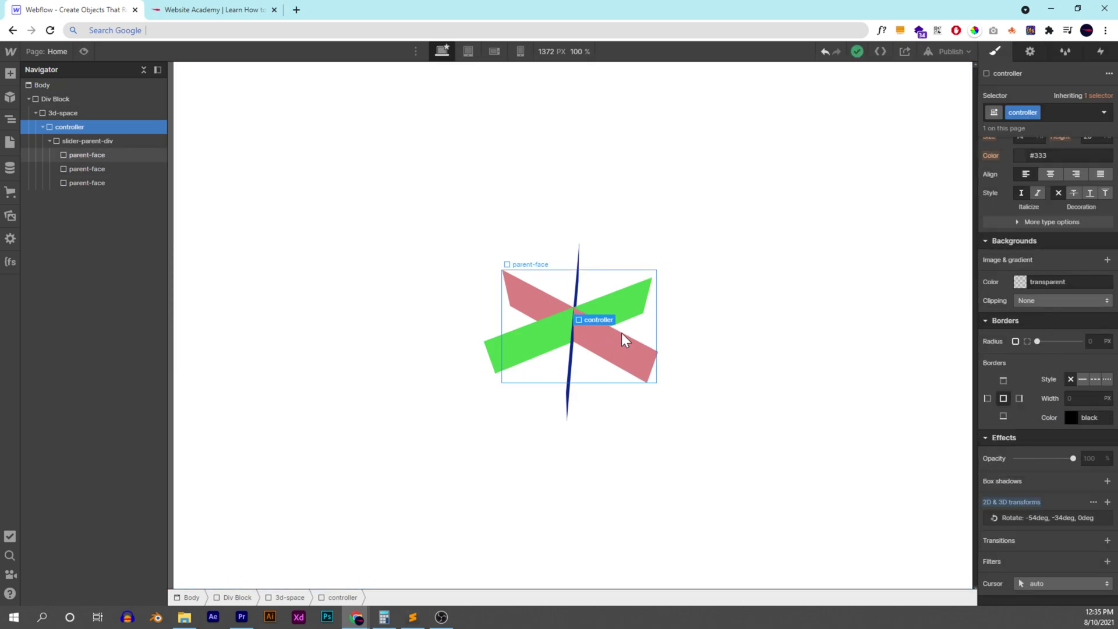
Step: Set the controller's rotation to 0 degrees on X and 0.1 degrees on Y
{"action": "left_click", "coordinate": [1051, 516]}
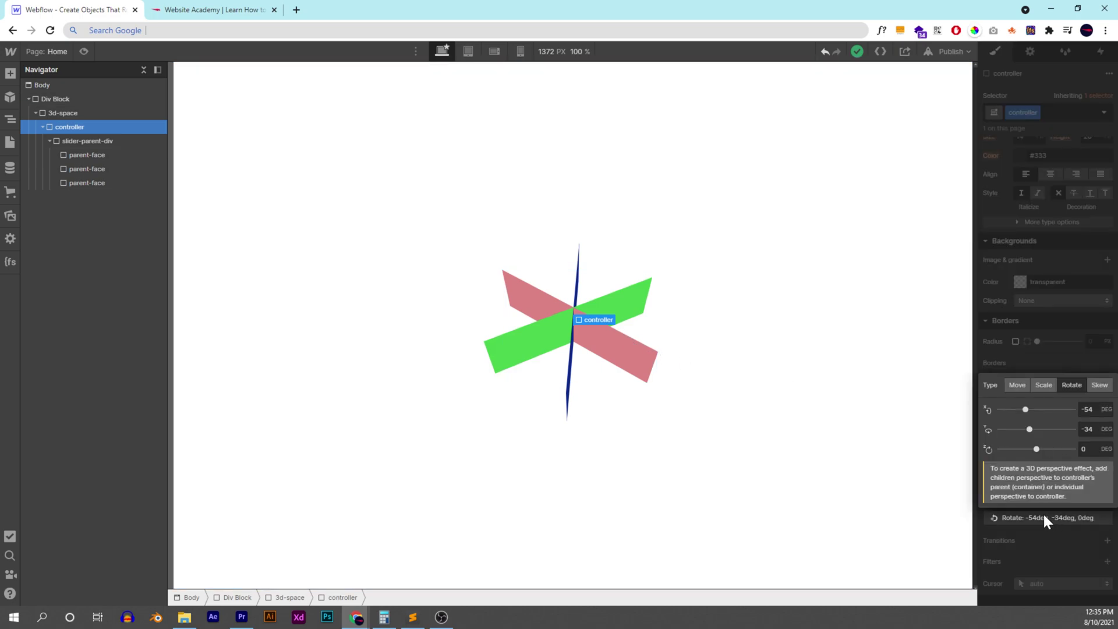
{"action": "left_click", "coordinate": [1087, 410]}
{"action": "type", "text": "0"}
{"action": "key", "text": "Tab"}
{"action": "type", "text": "0.1"}
{"action": "left_click", "coordinate": [1087, 307]}
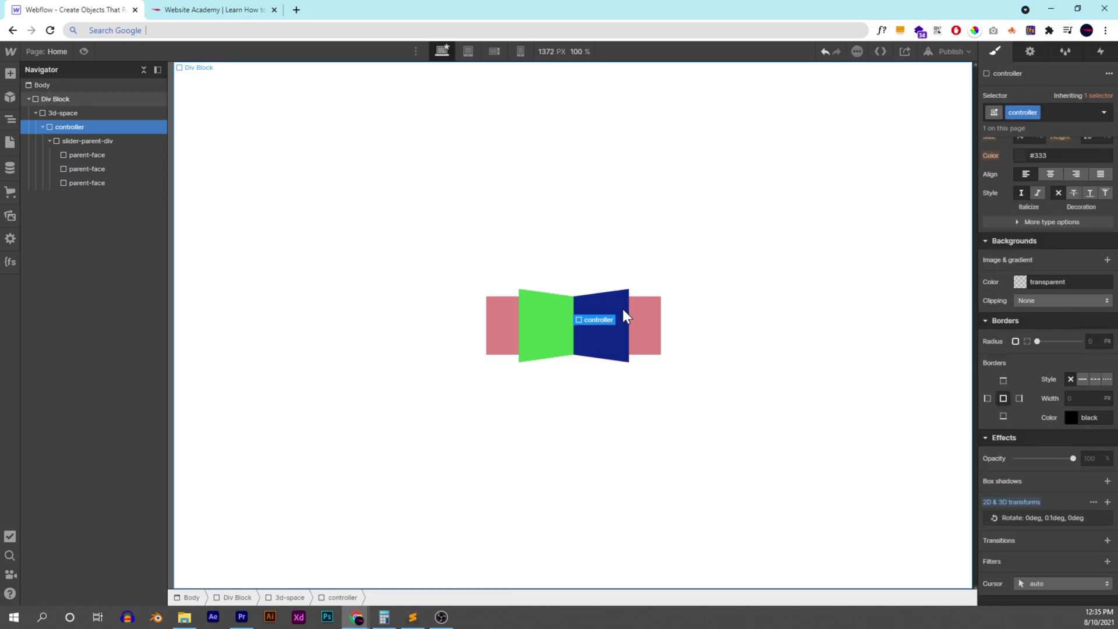
Step: Add a Div Block inside the first parent-face and expand that parent-face in the element tree
{"action": "left_click", "coordinate": [123, 156]}
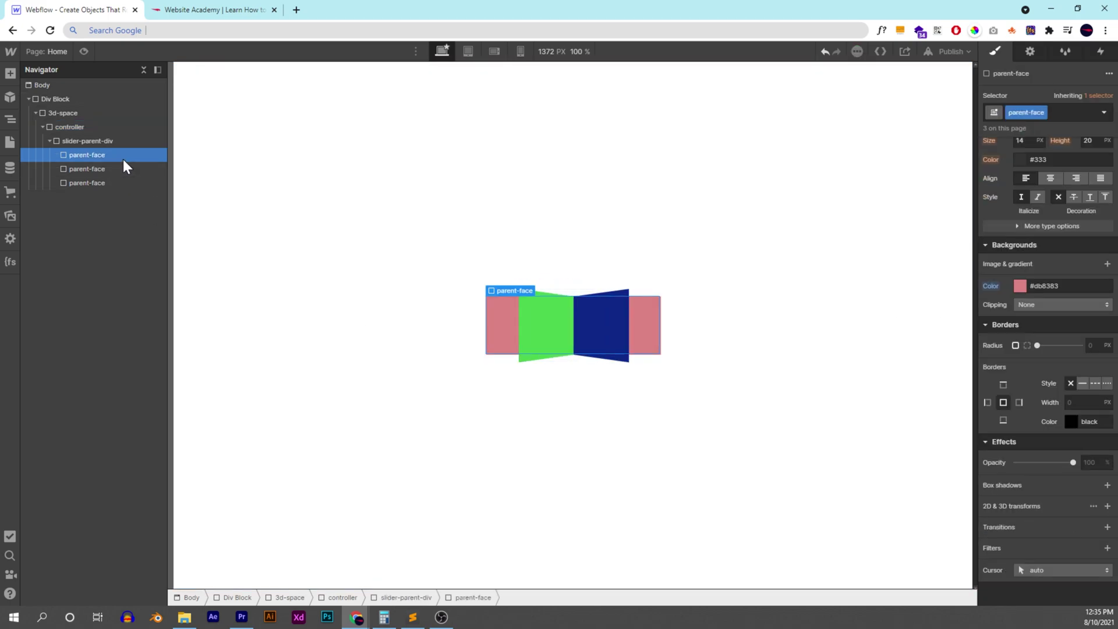
{"action": "key", "text": "ctrl+e"}
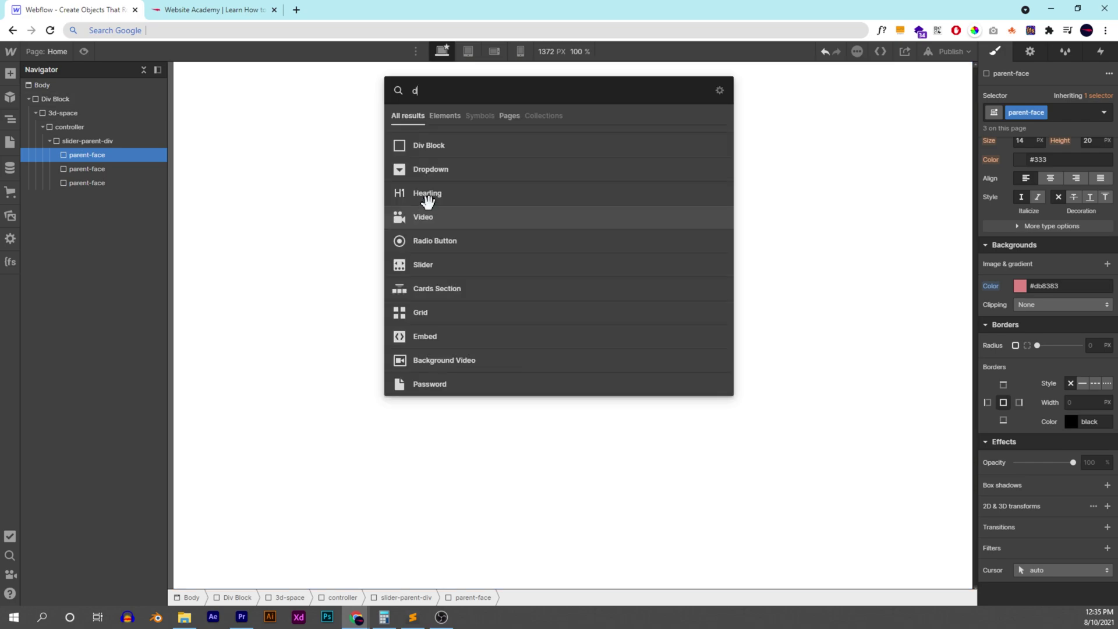
{"action": "left_click", "coordinate": [432, 145]}
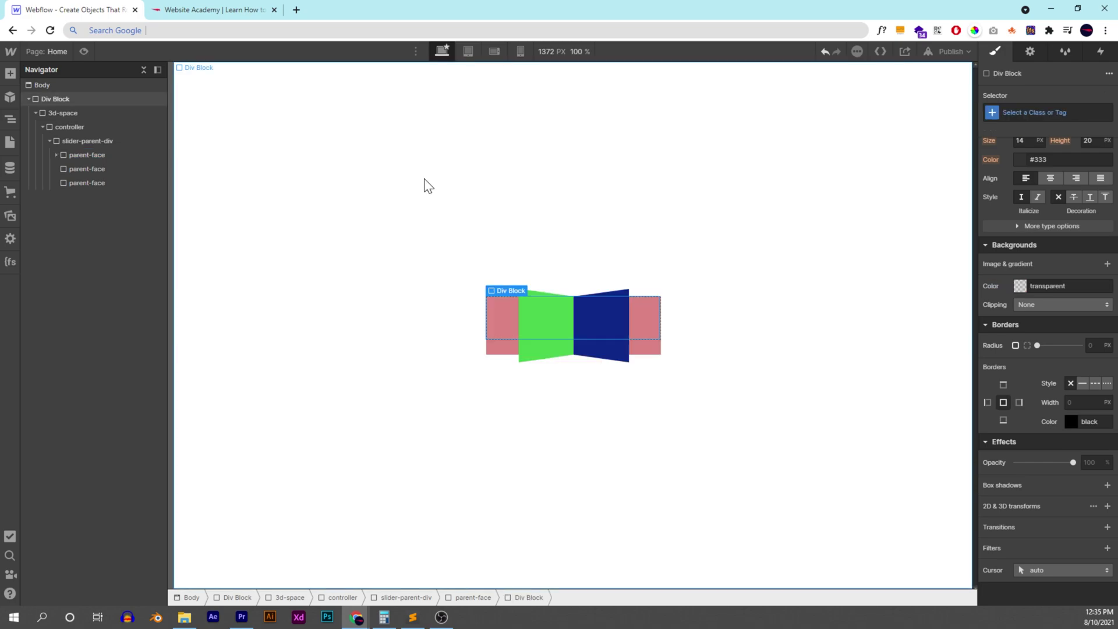
{"action": "left_click", "coordinate": [55, 155]}
Step: Size the nested div block to 30vw wide and 15vw high
{"action": "scroll", "coordinate": [1061, 276], "scroll_direction": "up", "scroll_amount": 6}
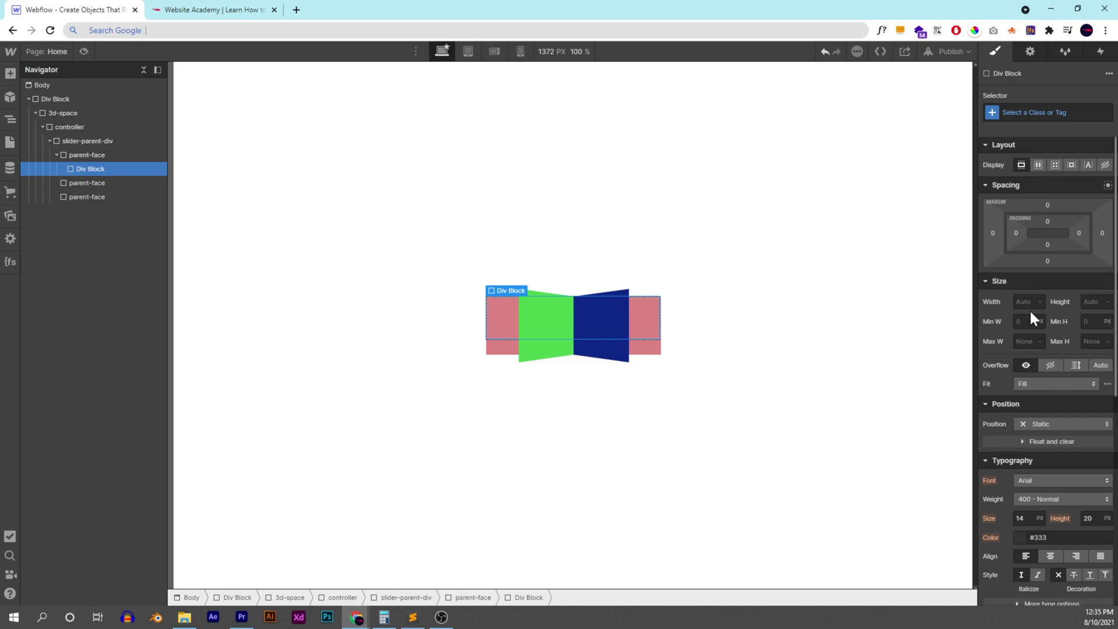
{"action": "left_click", "coordinate": [1030, 306]}
{"action": "type", "text": "30vw"}
{"action": "key", "text": "Tab"}
{"action": "type", "text": "15vw"}
{"action": "key", "text": "Return"}
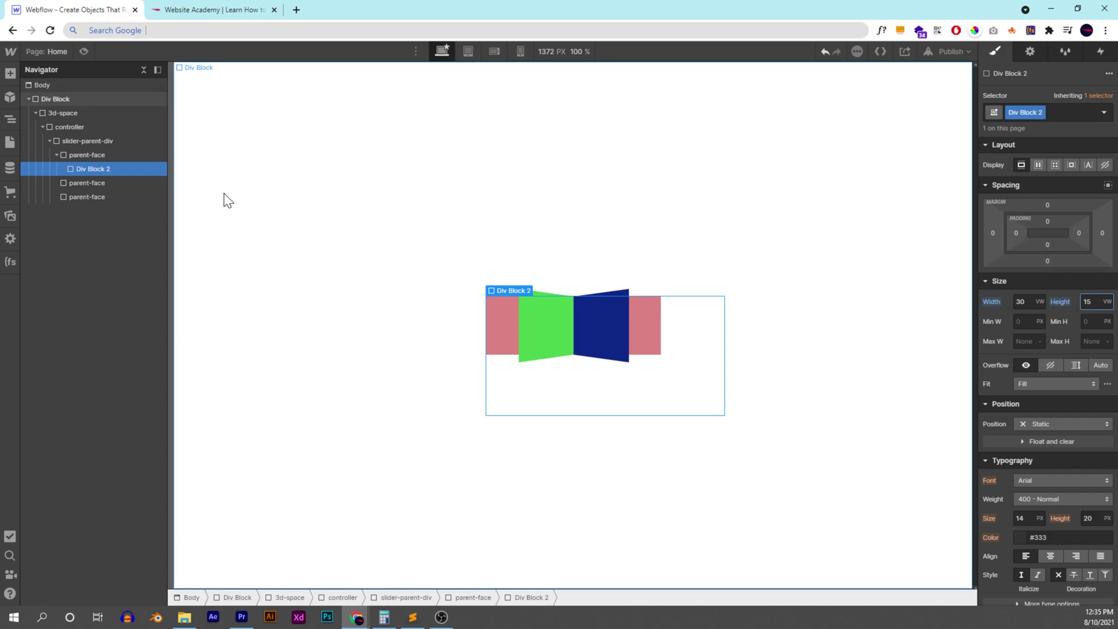
Step: Rename the nested block's class as face
{"action": "double_click", "coordinate": [1040, 108]}
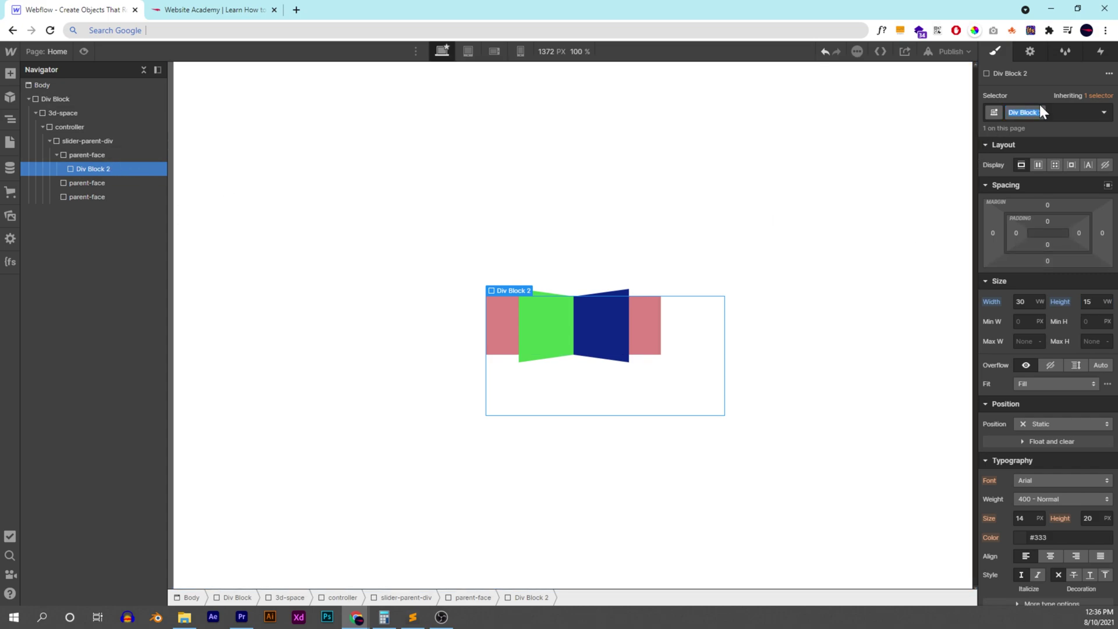
{"action": "type", "text": "face"}
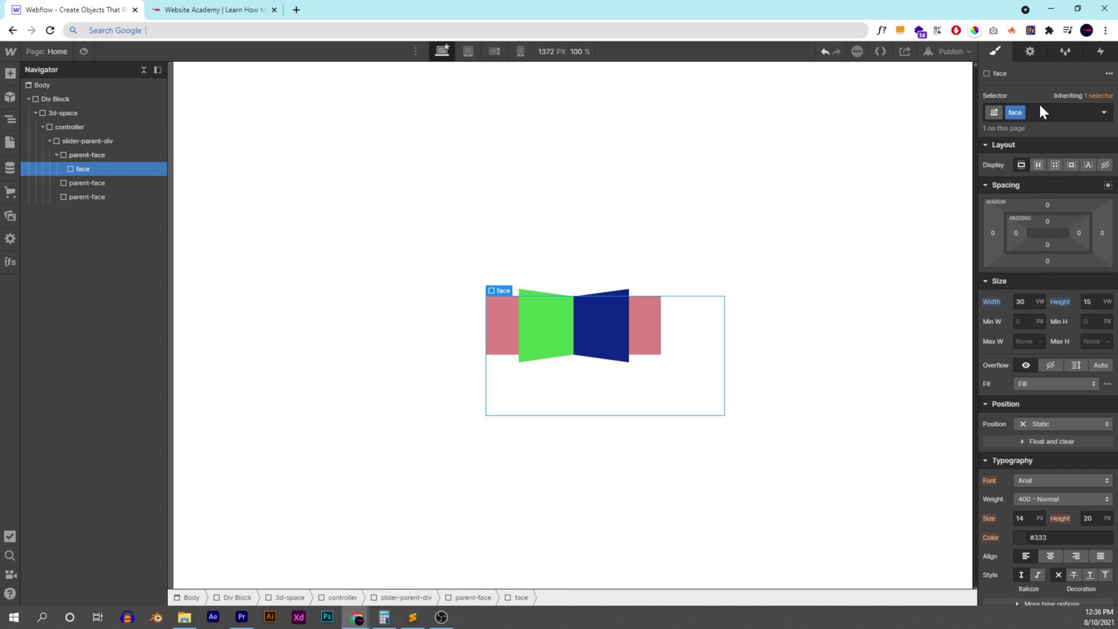
{"action": "key", "text": "Return"}
Step: Set slider-parent-div to a horizontal flex layout with its children centered in both align and justify
{"action": "left_click", "coordinate": [110, 157]}
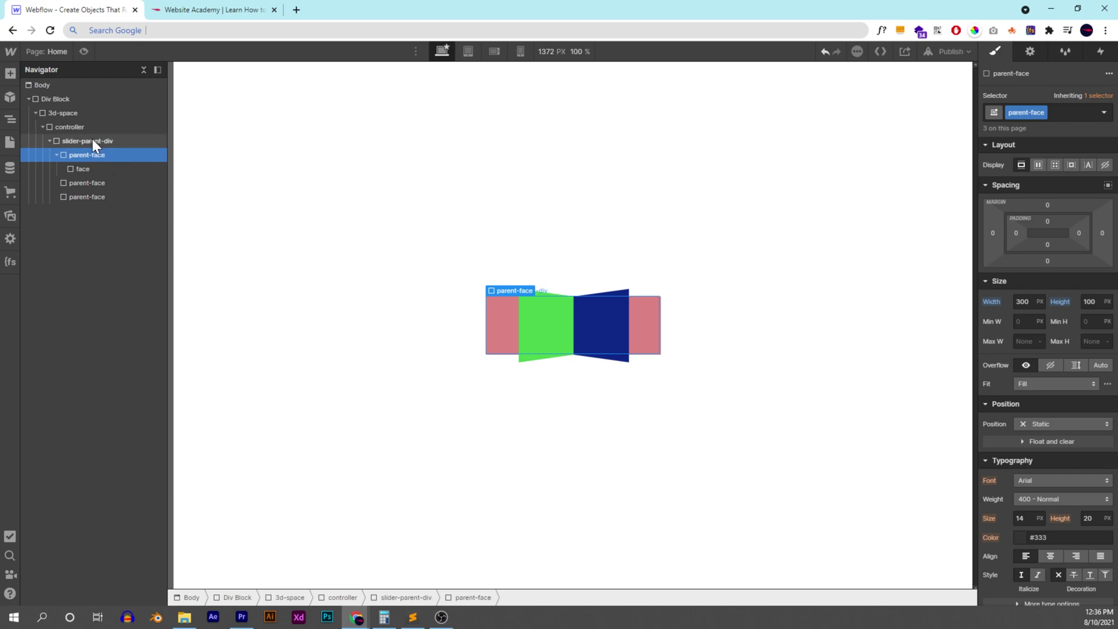
{"action": "left_click", "coordinate": [92, 141]}
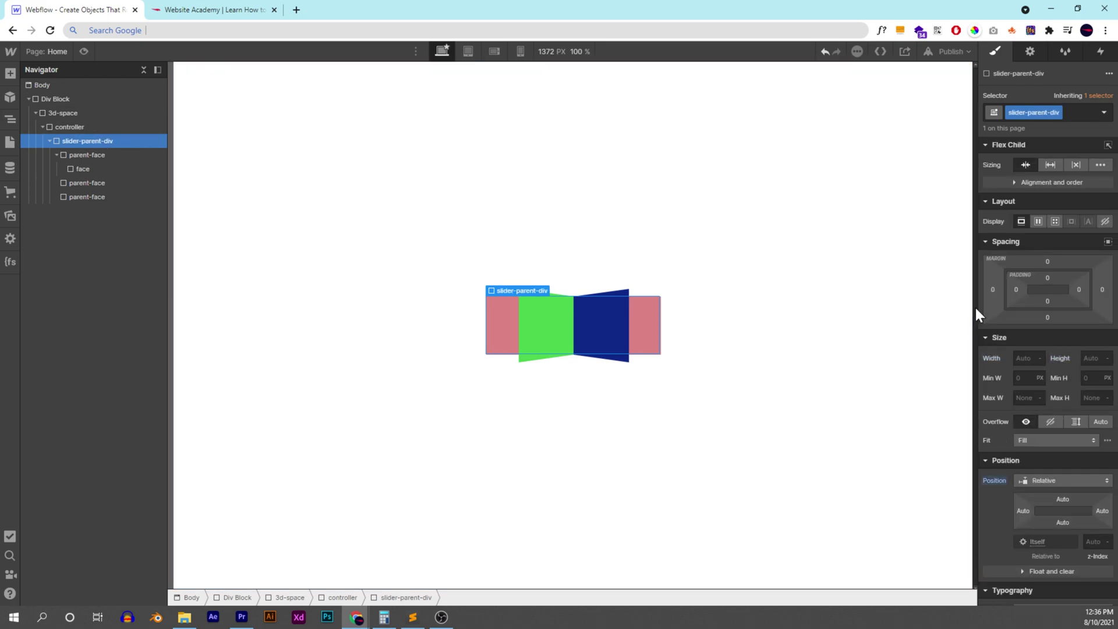
{"action": "left_click", "coordinate": [1041, 220]}
{"action": "left_click", "coordinate": [1042, 264]}
{"action": "left_click", "coordinate": [1042, 279]}
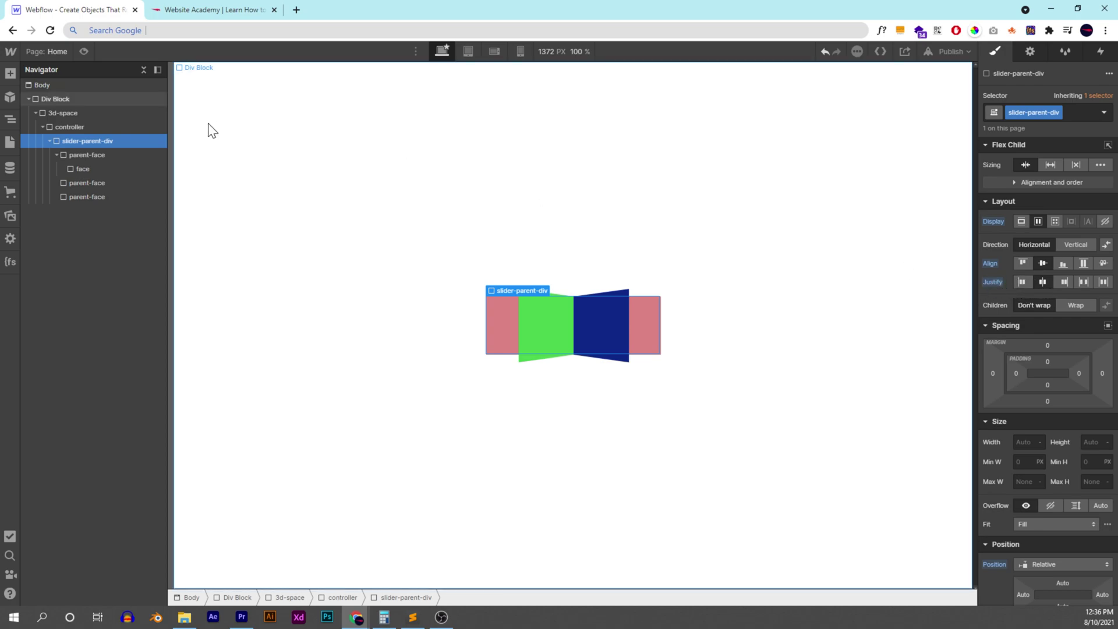
Step: Set the first parent-face to a flex layout with centered align and justify
{"action": "left_click", "coordinate": [128, 168]}
{"action": "left_click", "coordinate": [71, 157]}
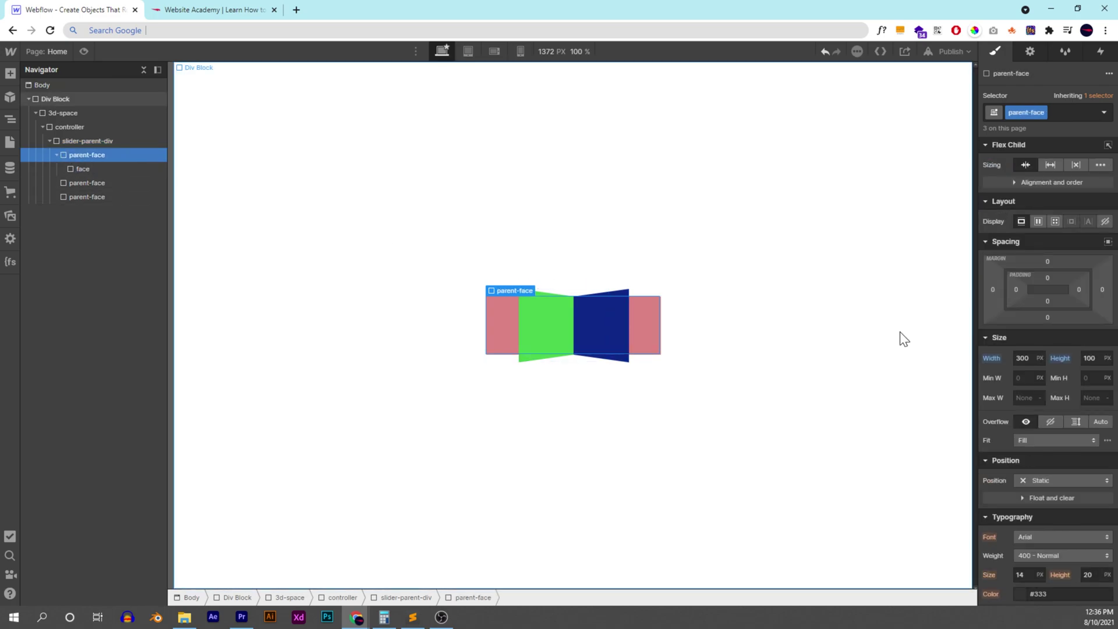
{"action": "left_click", "coordinate": [1039, 226]}
{"action": "left_click", "coordinate": [1043, 263]}
{"action": "left_click", "coordinate": [1041, 282]}
Step: Give the nested face block a magenta background, #ff3bf2
{"action": "left_click", "coordinate": [82, 170]}
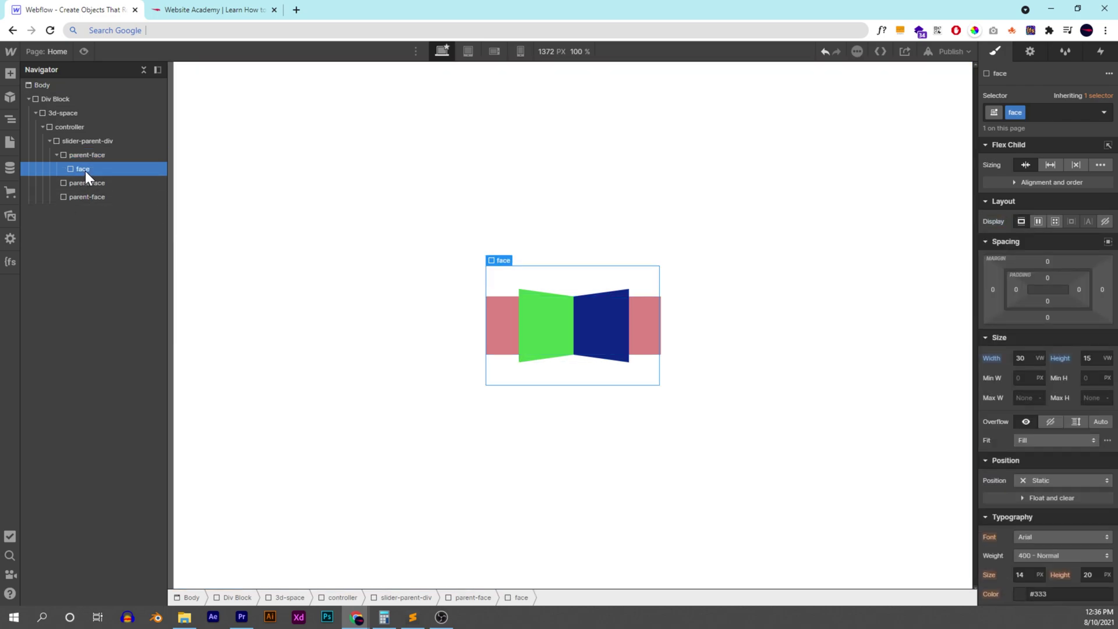
{"action": "left_click", "coordinate": [162, 156]}
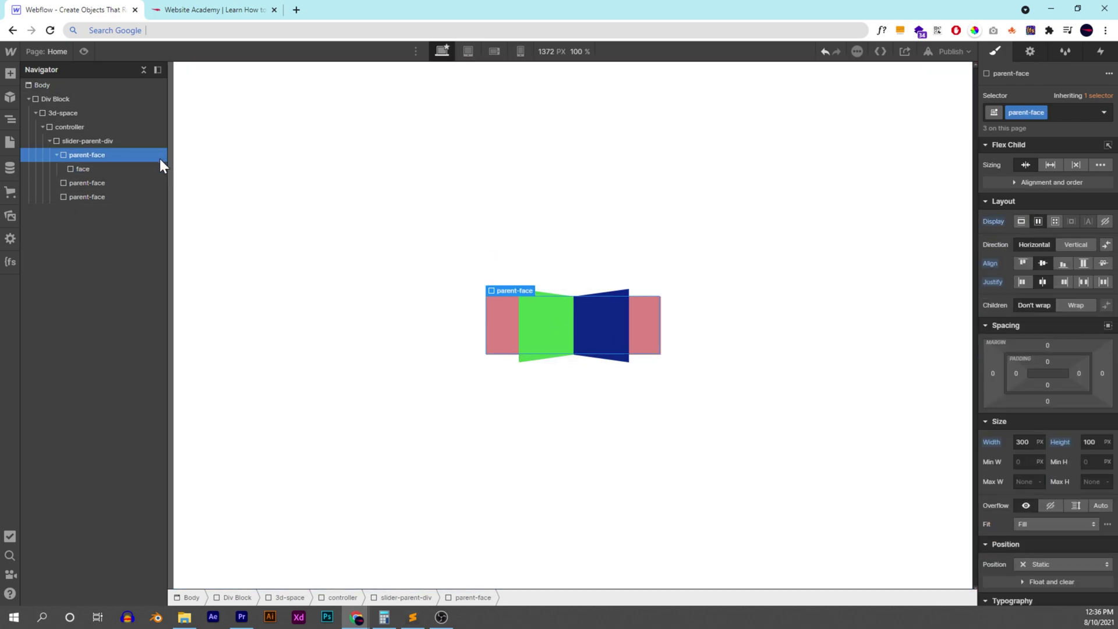
{"action": "left_click", "coordinate": [150, 169]}
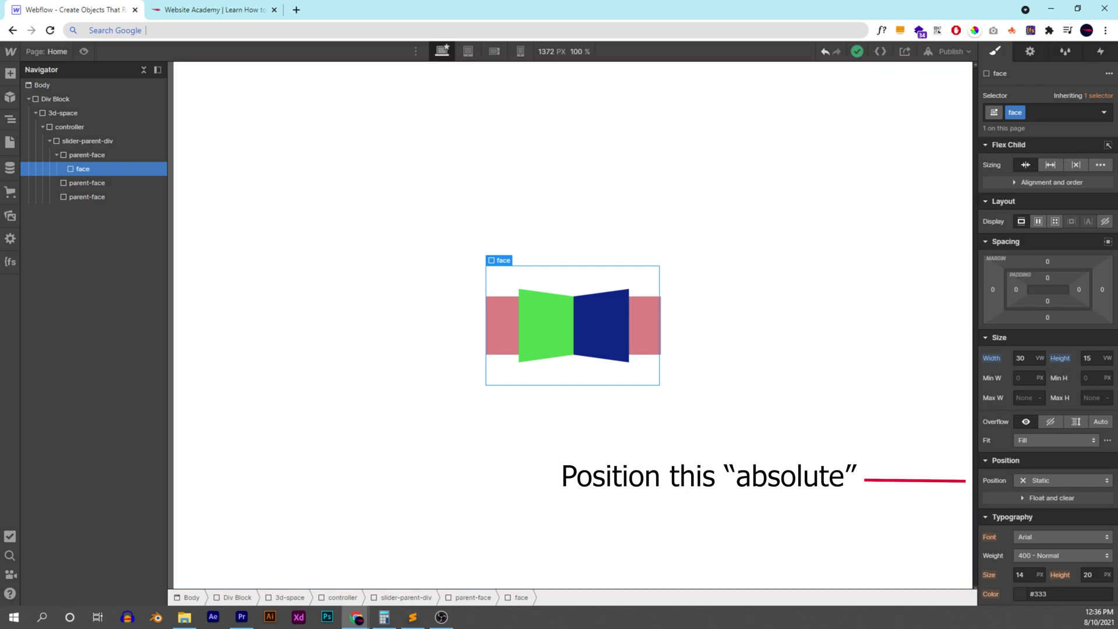
{"action": "scroll", "coordinate": [1072, 408], "scroll_direction": "down", "scroll_amount": 7}
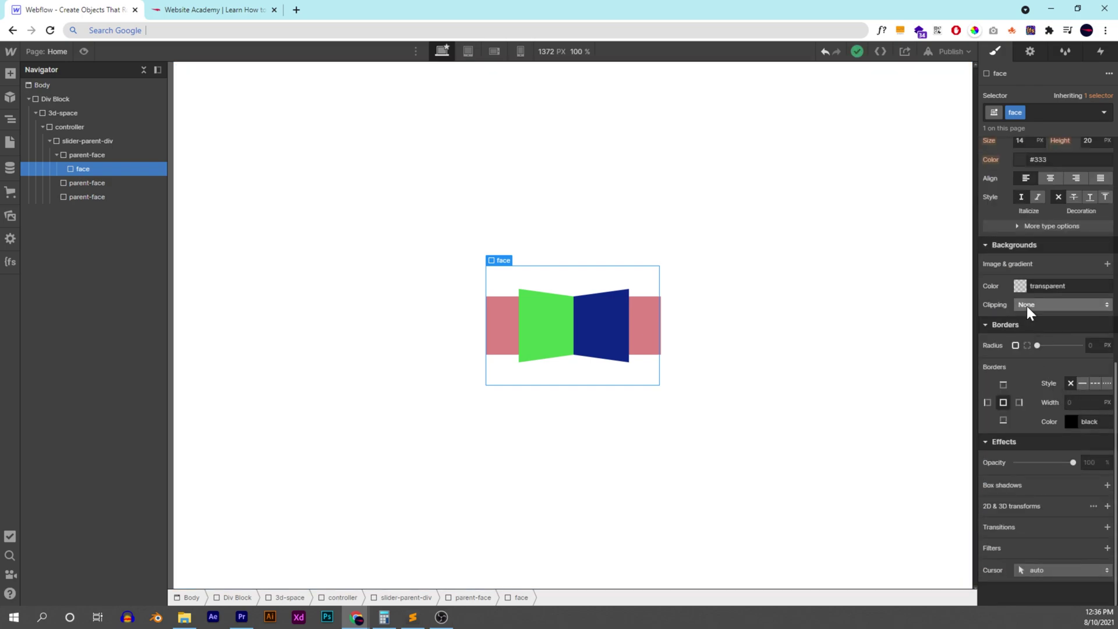
{"action": "left_click", "coordinate": [1023, 284]}
{"action": "left_click_drag", "start_coordinate": [1052, 396], "coordinate": [1095, 396]}
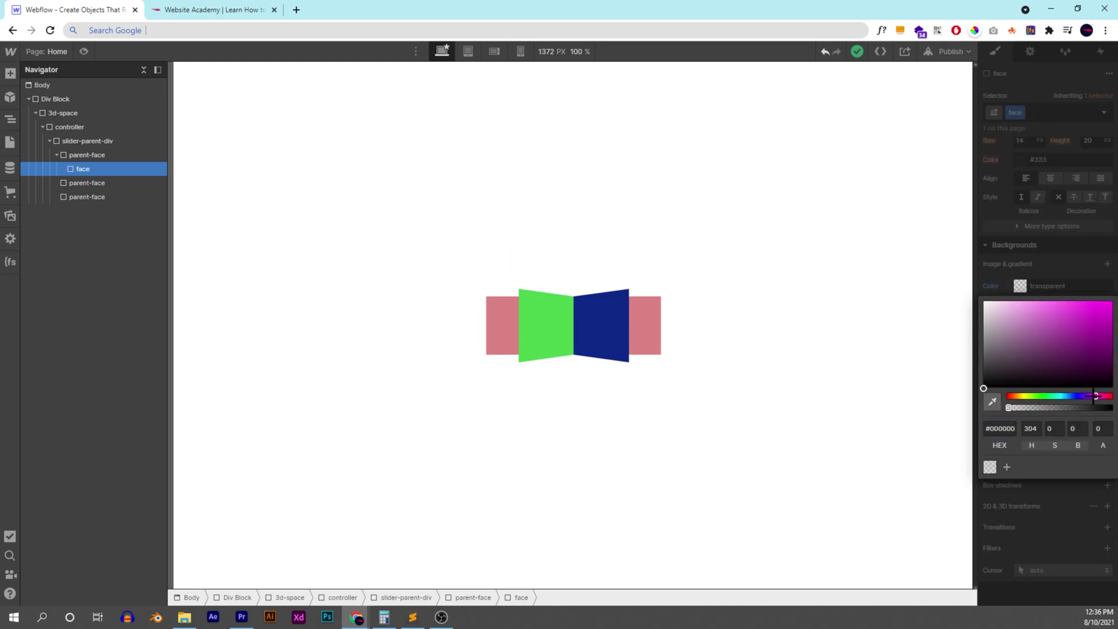
{"action": "left_click", "coordinate": [1083, 301]}
{"action": "left_click", "coordinate": [1069, 217]}
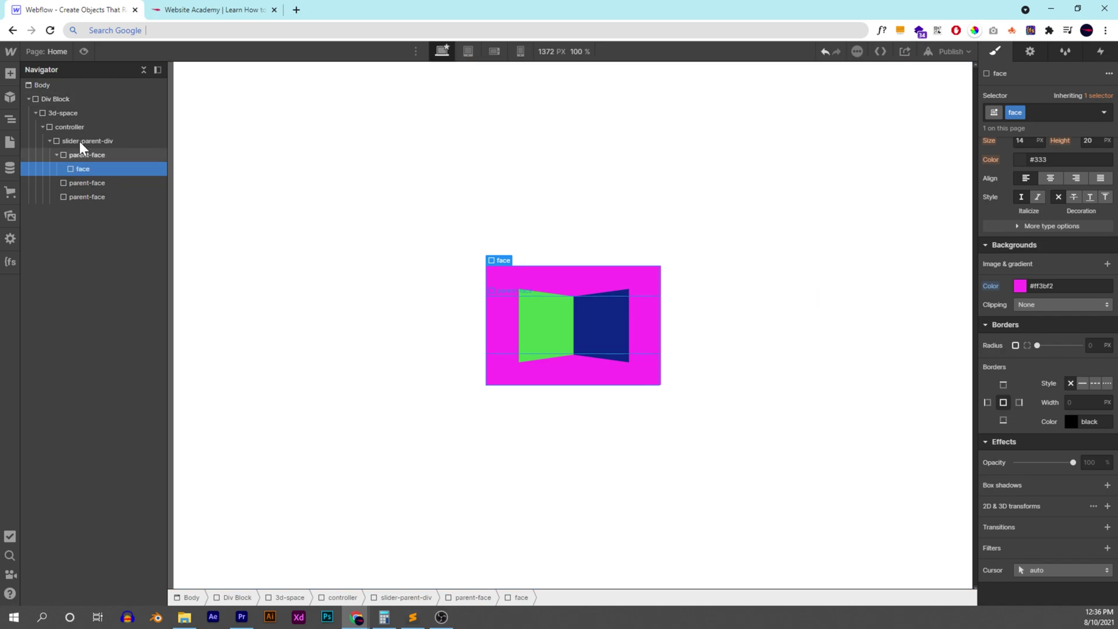
Step: Rotate the controller to -66 degrees on X
{"action": "left_click", "coordinate": [98, 129]}
{"action": "left_click", "coordinate": [1061, 549]}
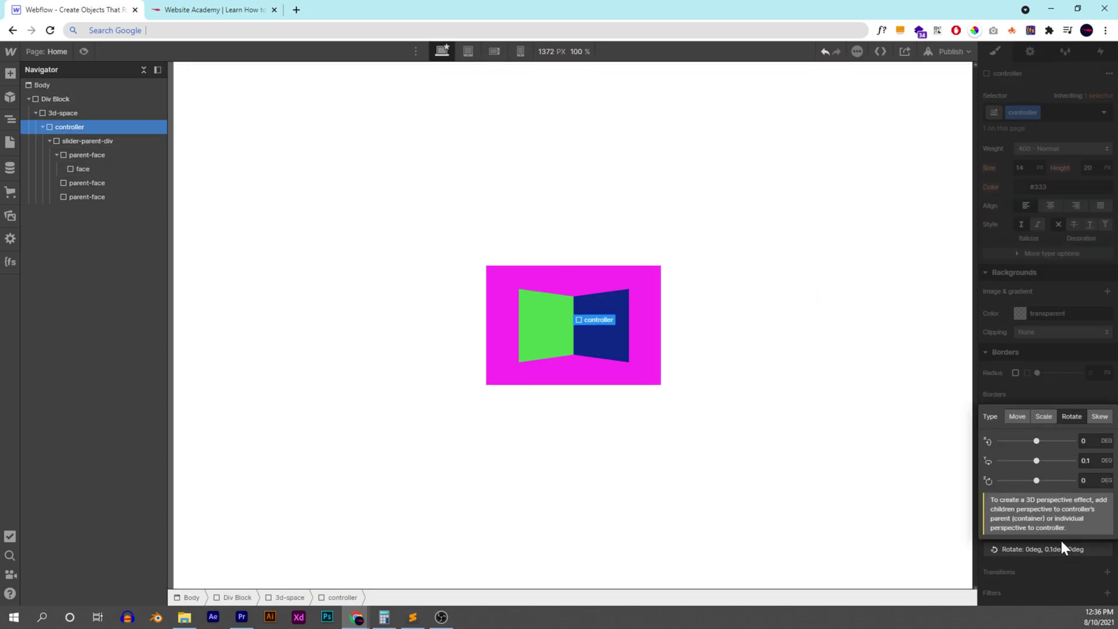
{"action": "left_click_drag", "start_coordinate": [1032, 442], "coordinate": [1024, 441]}
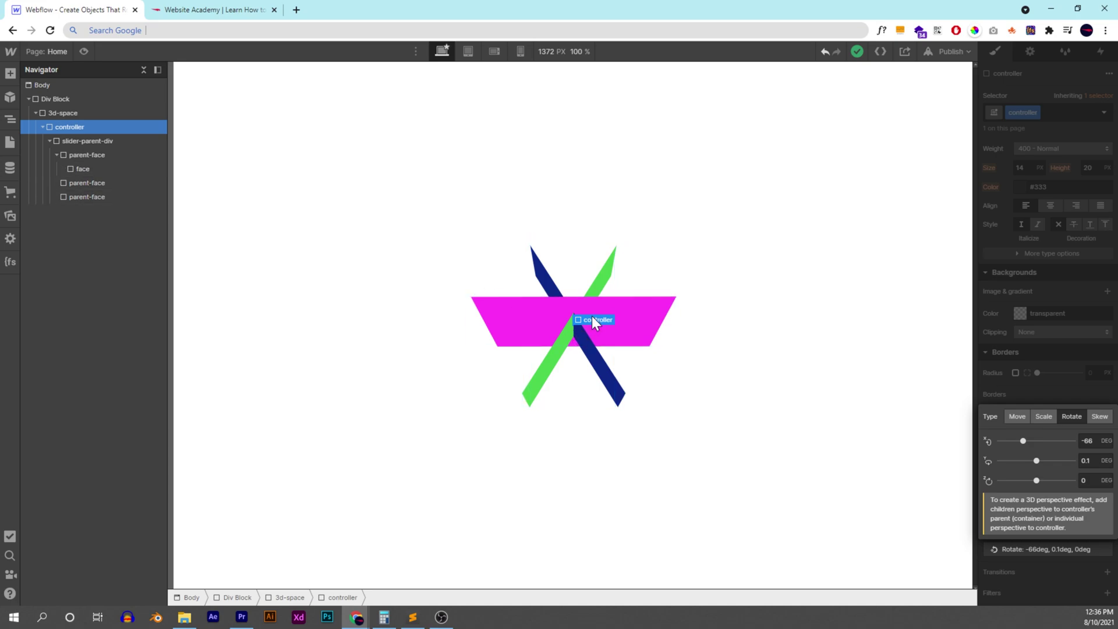
{"action": "left_click", "coordinate": [1031, 349]}
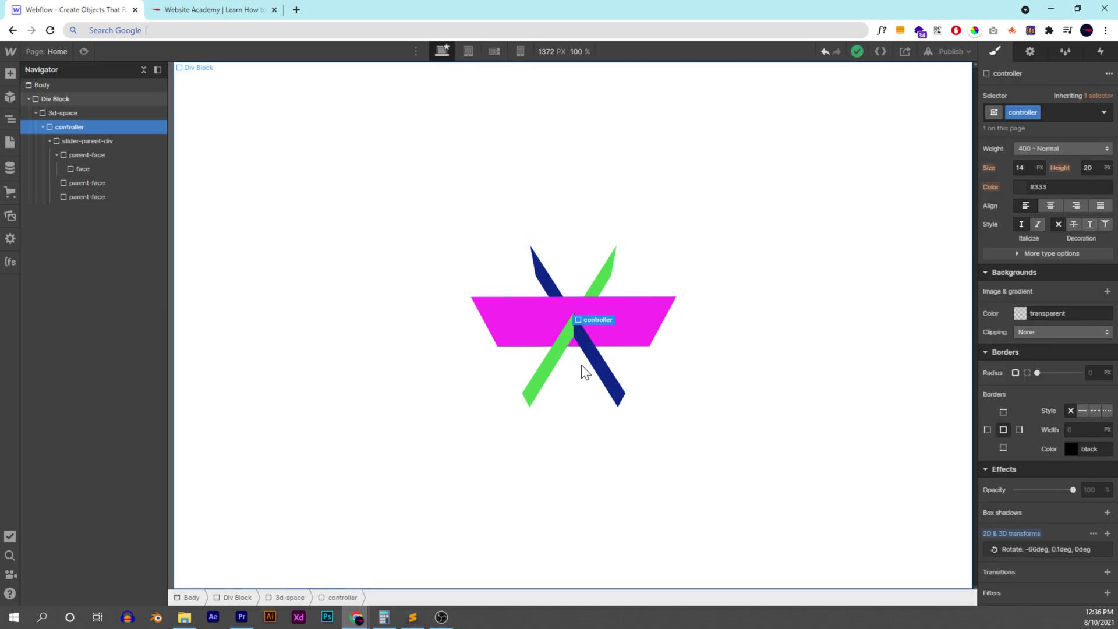
Step: Add a move transform to the magenta face and shift it 10vw along Z
{"action": "left_click", "coordinate": [635, 335]}
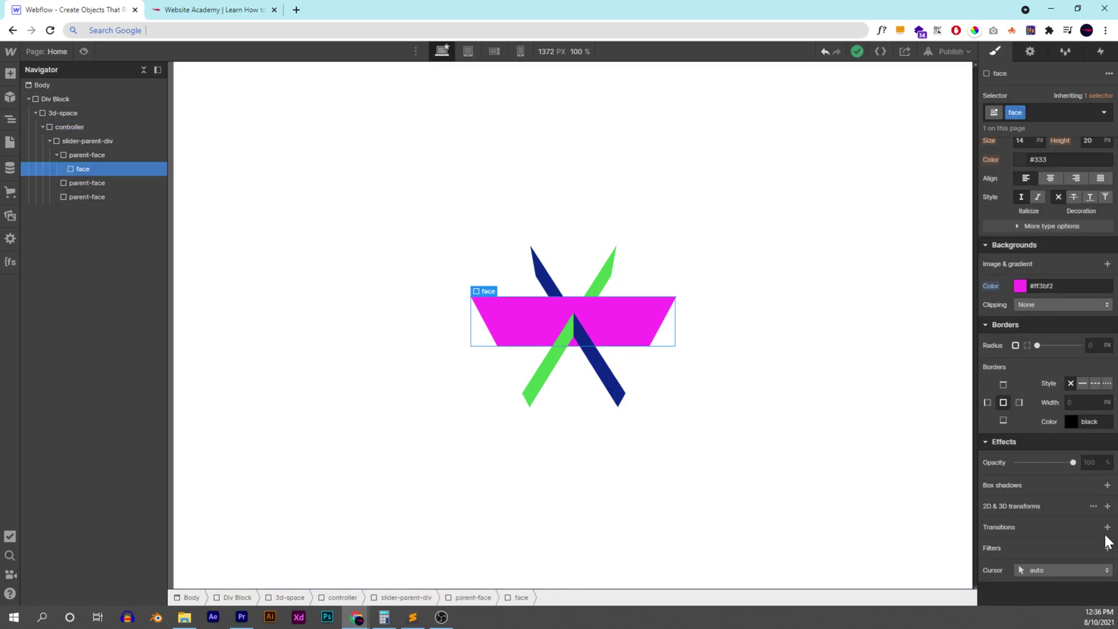
{"action": "left_click", "coordinate": [1108, 506]}
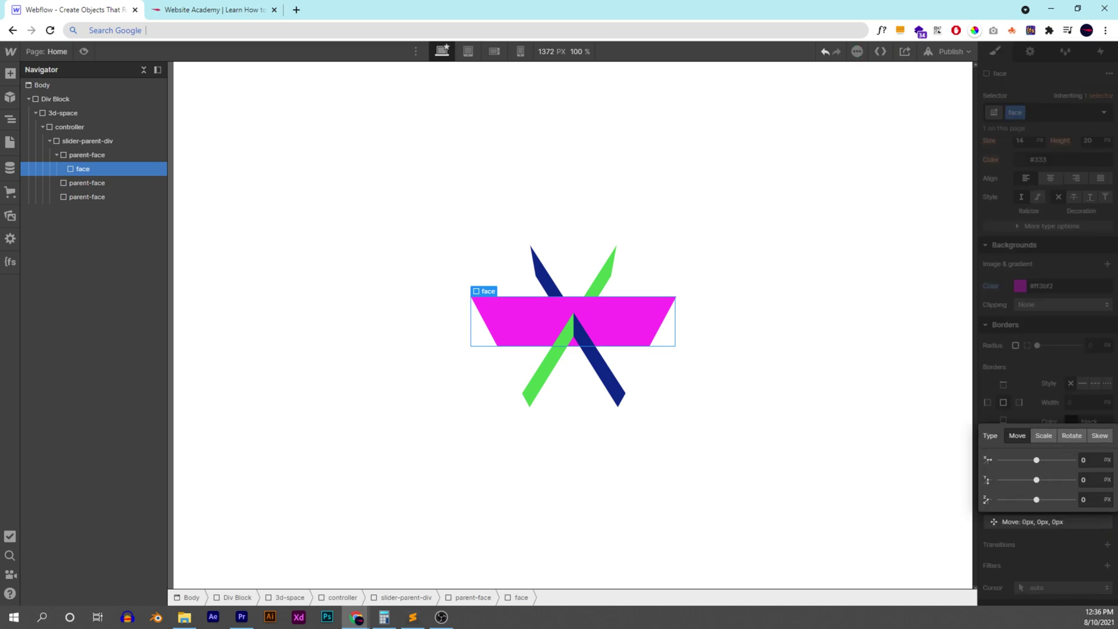
{"action": "left_click_drag", "start_coordinate": [1037, 499], "coordinate": [1078, 500]}
{"action": "left_click", "coordinate": [1087, 452]}
{"action": "type", "text": "10vw"}
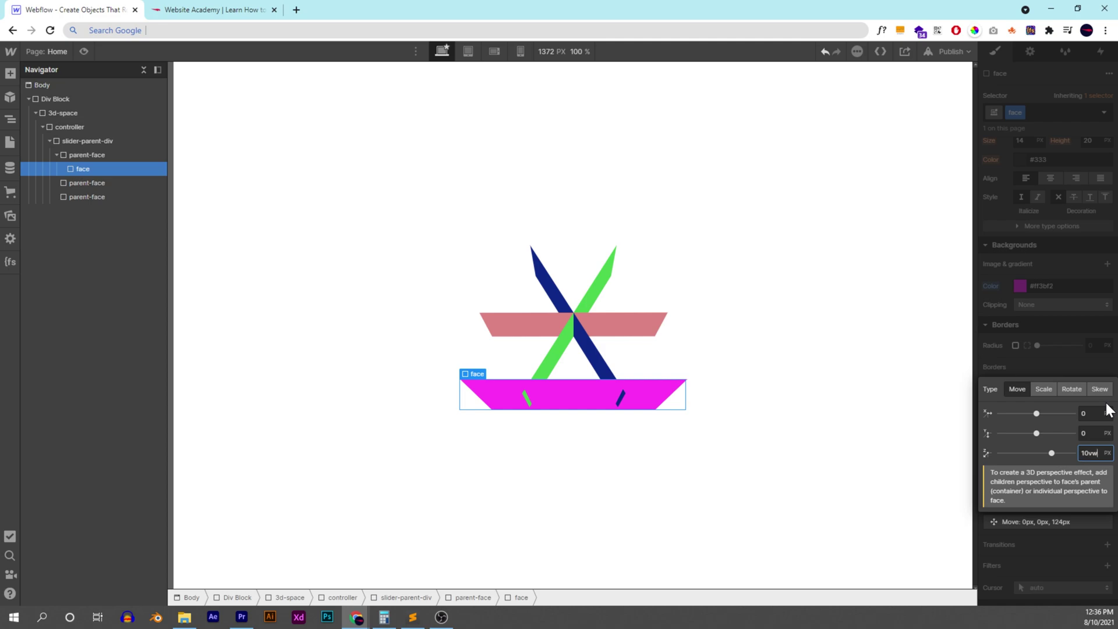
{"action": "key", "text": "Return"}
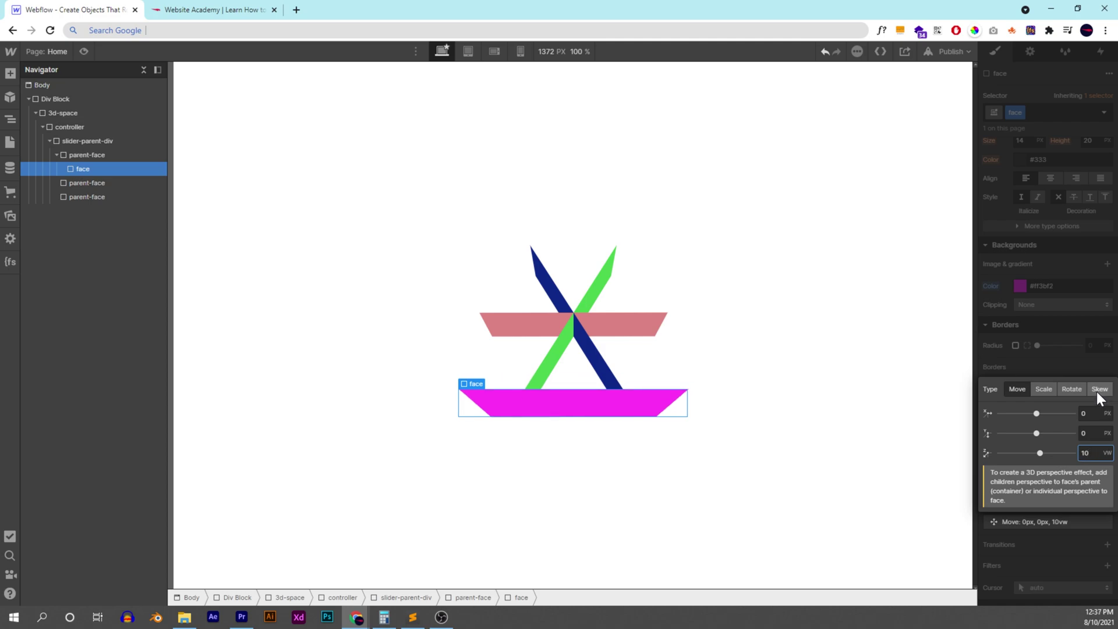
{"action": "left_click", "coordinate": [1072, 354]}
Step: Rotate the controller to -3 degrees on Y
{"action": "left_click", "coordinate": [111, 126]}
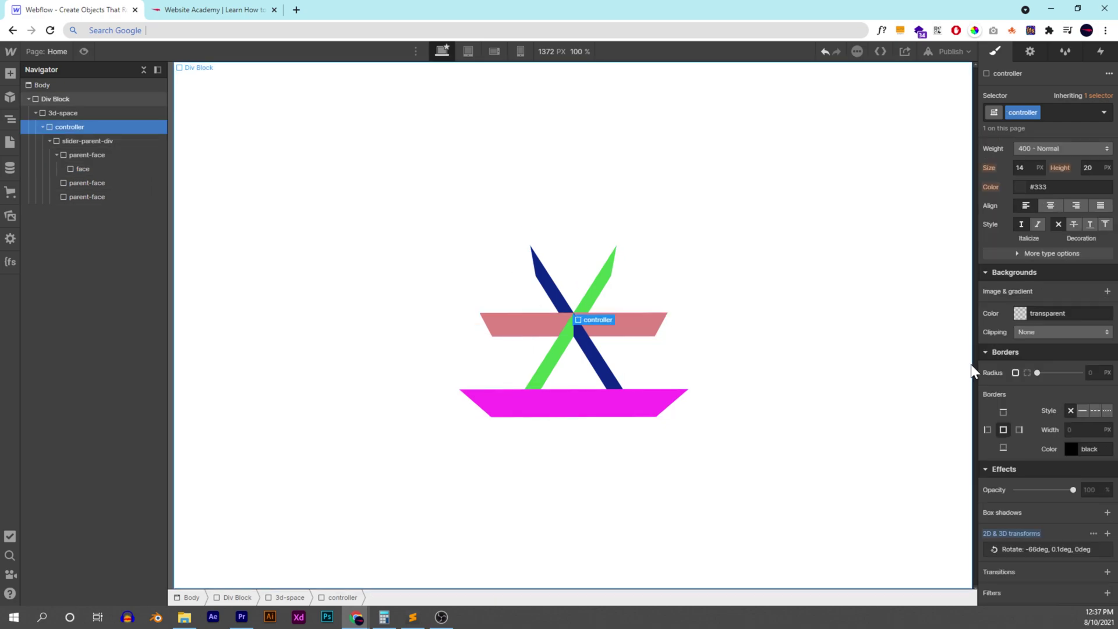
{"action": "left_click", "coordinate": [1044, 549]}
{"action": "mouse_move", "coordinate": [1043, 458]}
{"action": "left_mouse_down"}
{"action": "mouse_move", "coordinate": [1014, 458]}
{"action": "mouse_move", "coordinate": [1036, 453]}
{"action": "left_mouse_up"}
{"action": "left_click", "coordinate": [1033, 327]}
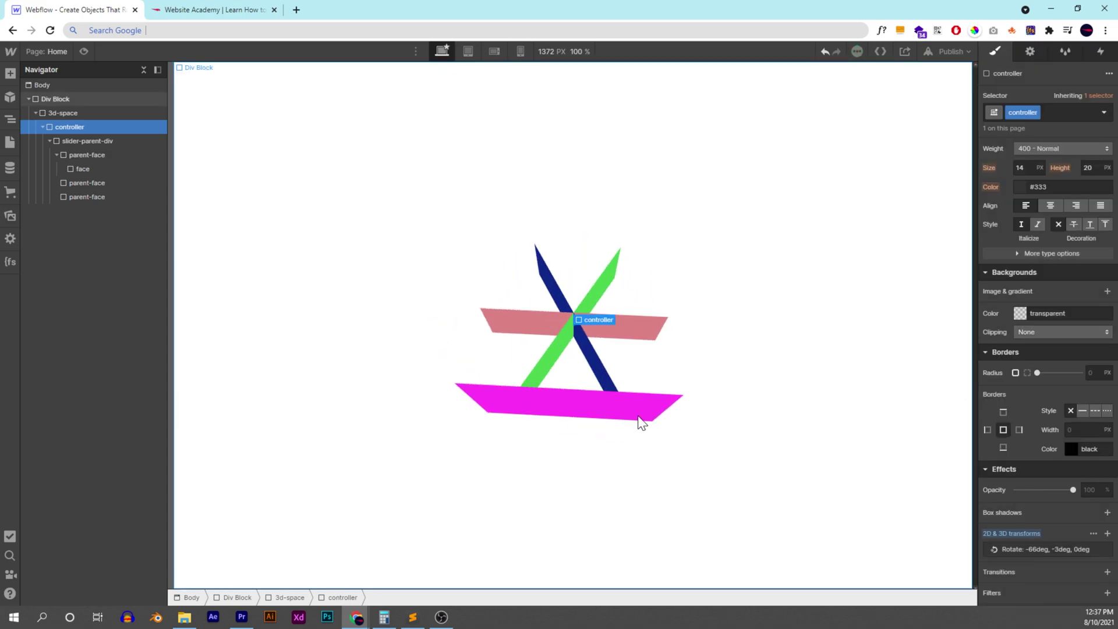
Step: Copy the magenta face into the green parent-face and give the copy the combo class 2
{"action": "left_click", "coordinate": [610, 408]}
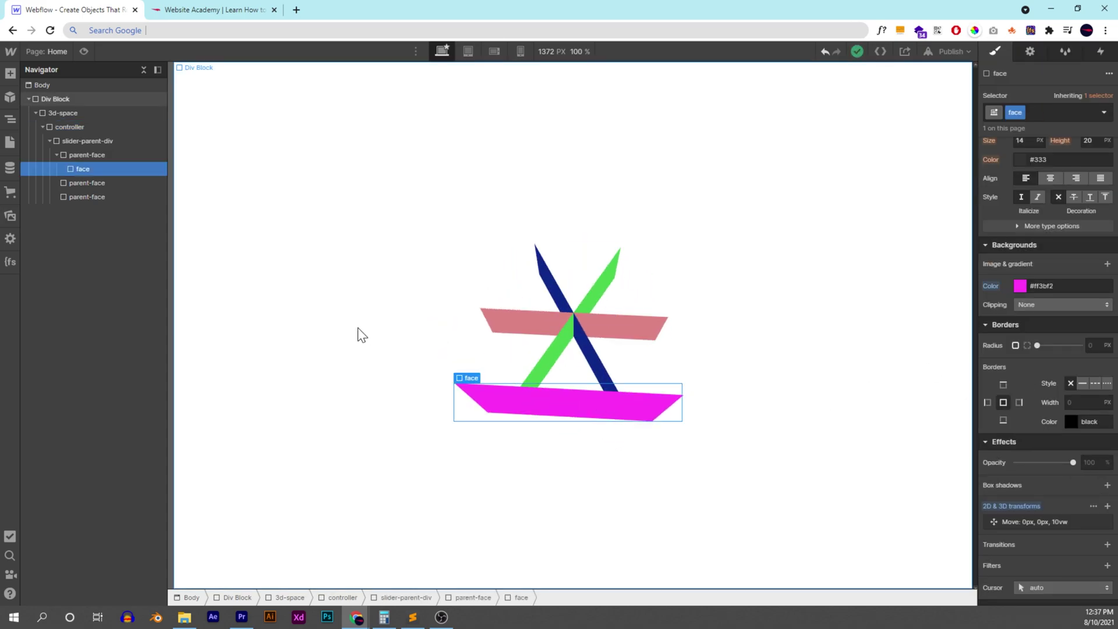
{"action": "left_click", "coordinate": [95, 184]}
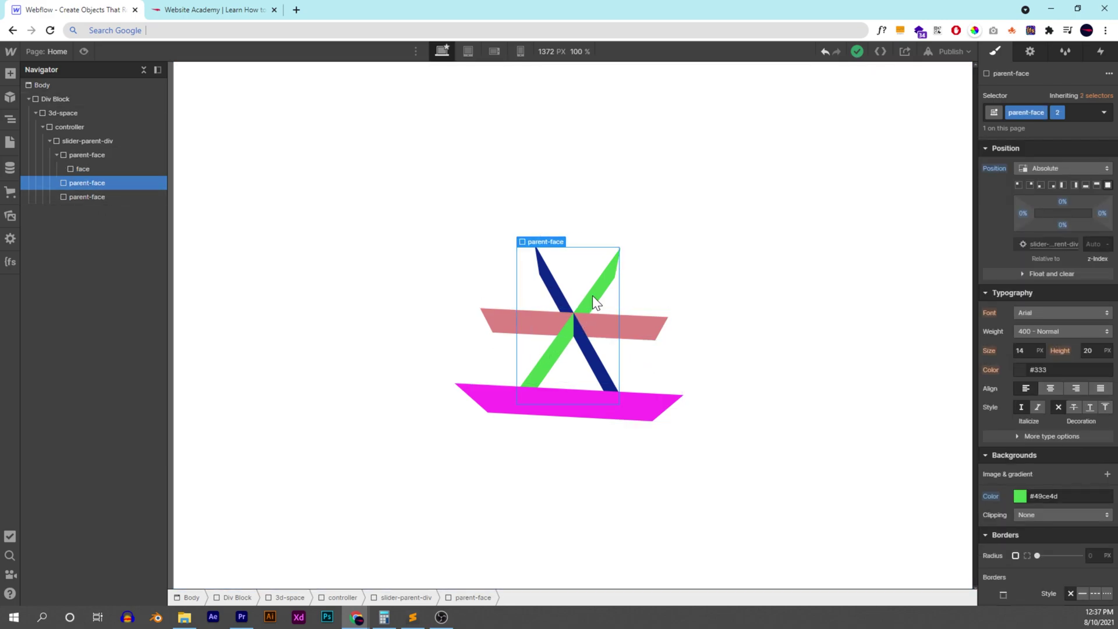
{"action": "key", "text": "ctrl+v"}
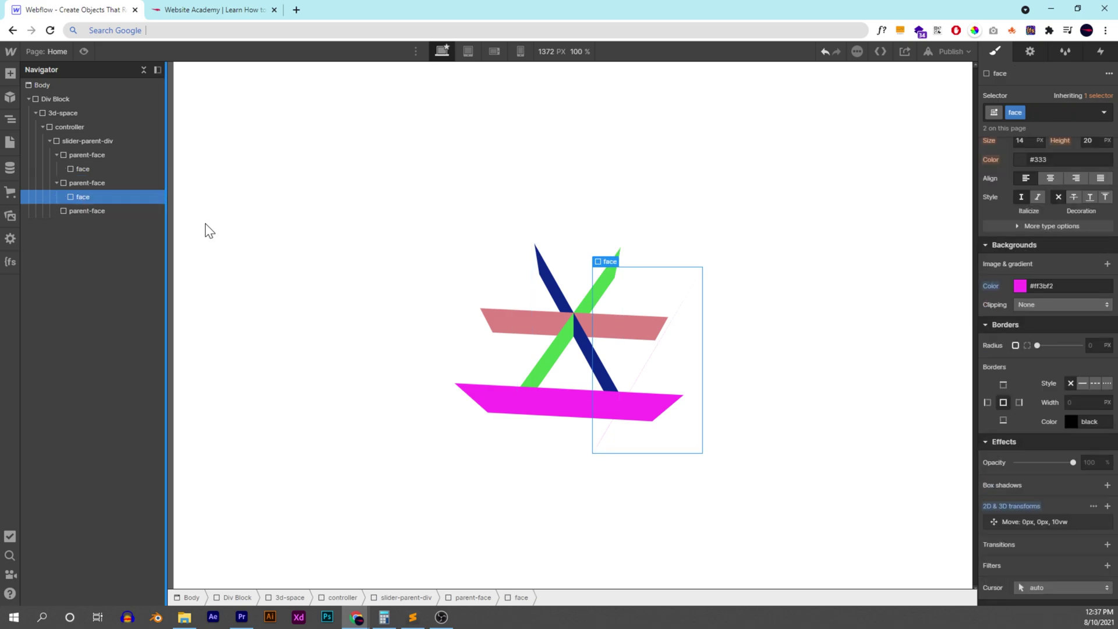
{"action": "left_click", "coordinate": [1049, 112]}
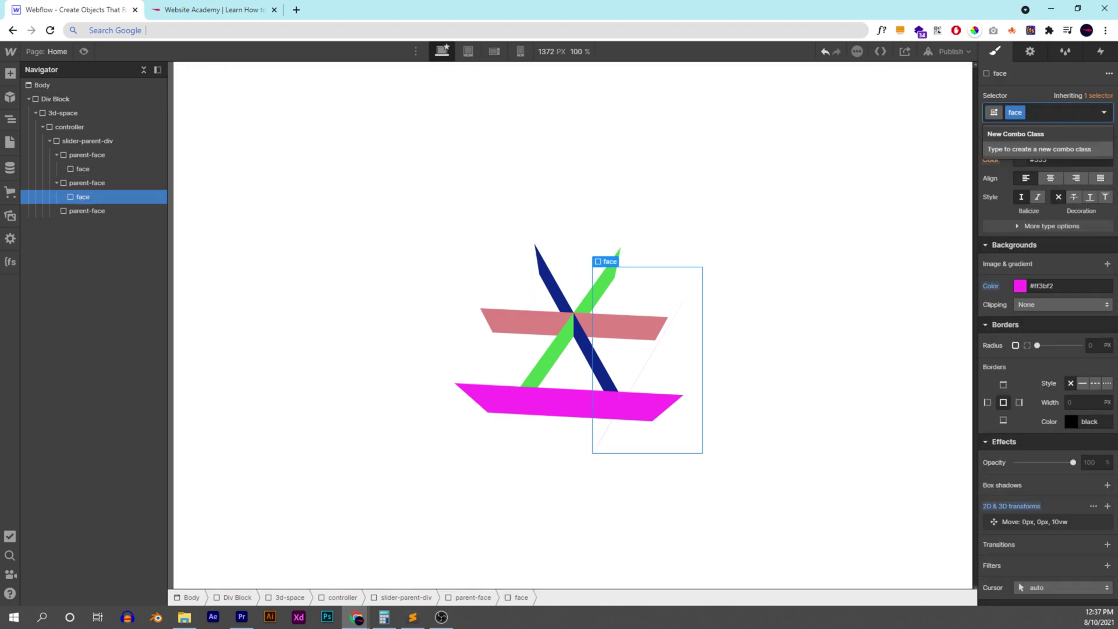
{"action": "type", "text": "2"}
{"action": "key", "text": "Return"}
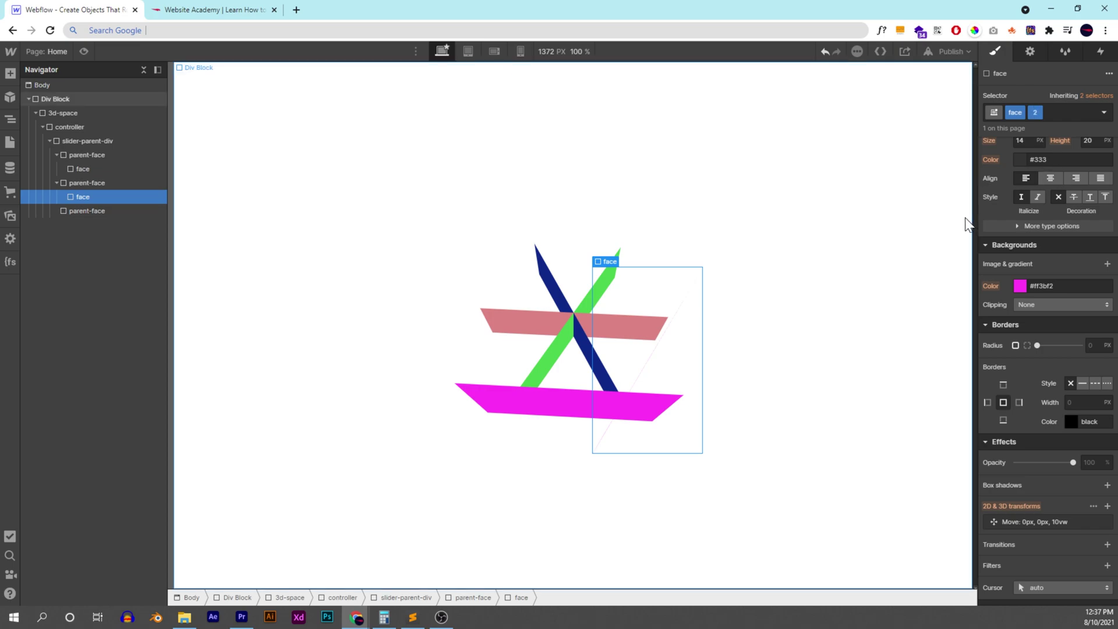
Step: Change the first parent-face's position to Relative and select the green parent-face
{"action": "left_click", "coordinate": [112, 185]}
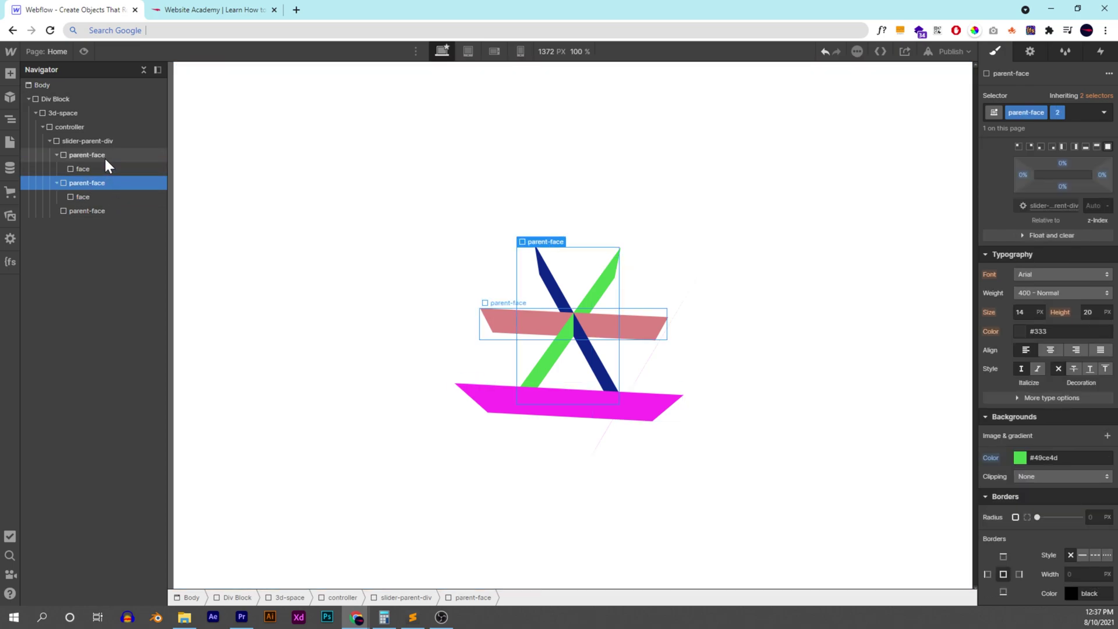
{"action": "left_click", "coordinate": [104, 155]}
{"action": "scroll", "coordinate": [1033, 352], "scroll_direction": "up", "scroll_amount": 4}
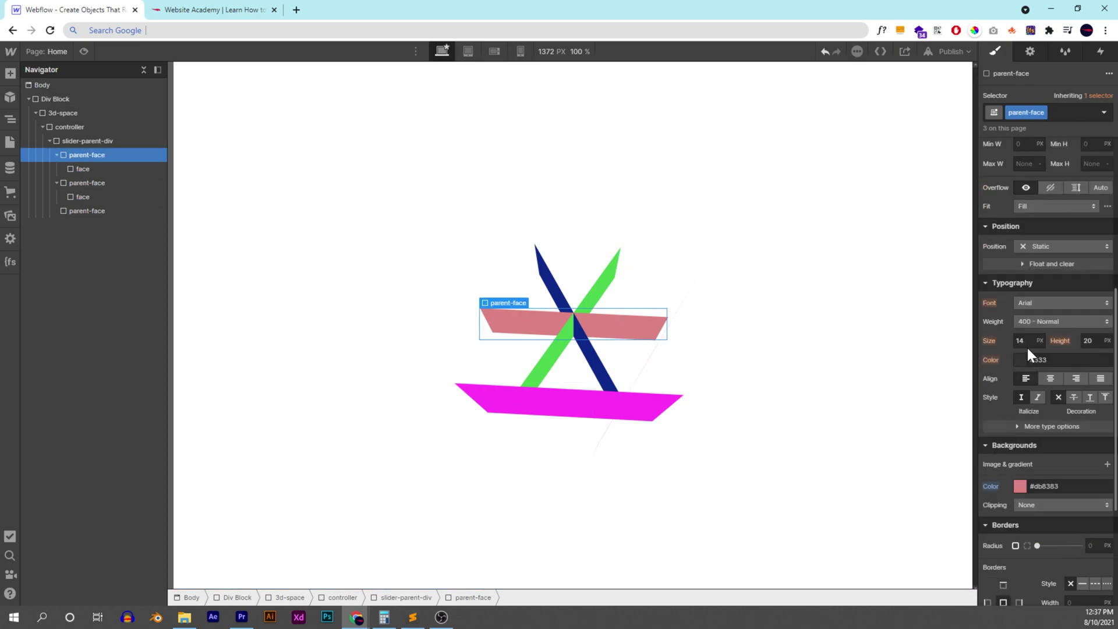
{"action": "left_click", "coordinate": [1044, 362]}
{"action": "left_click", "coordinate": [1042, 377]}
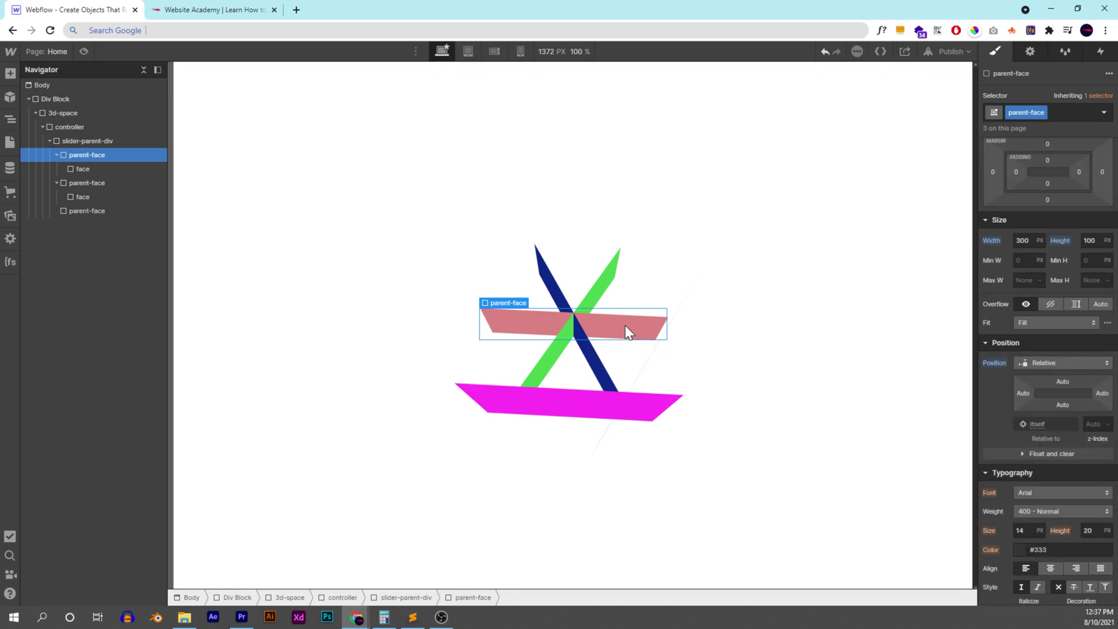
{"action": "left_click", "coordinate": [109, 182]}
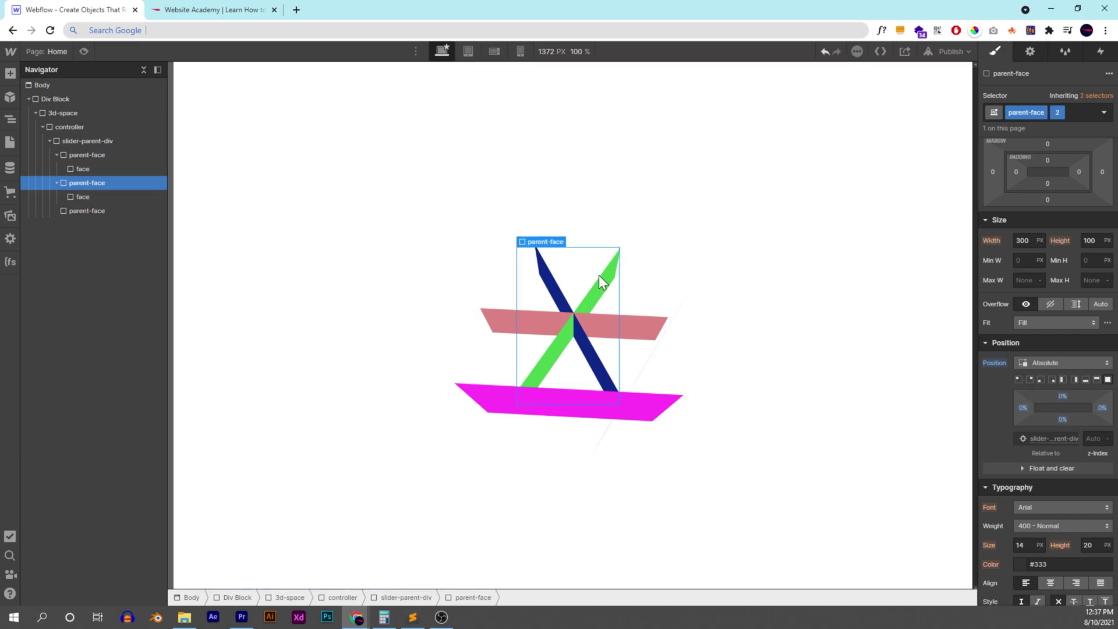
Step: Rotate the controller to -54 degrees on X and -6 degrees on Y
{"action": "left_click", "coordinate": [108, 197]}
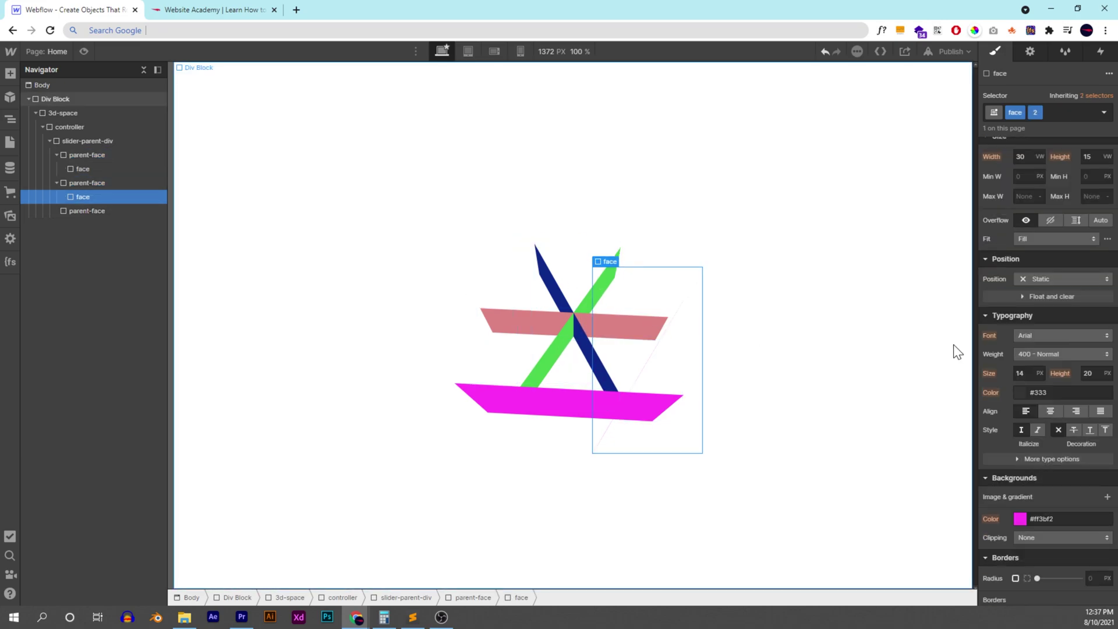
{"action": "scroll", "coordinate": [1046, 342], "scroll_direction": "up", "scroll_amount": 3}
{"action": "scroll", "coordinate": [1041, 343], "scroll_direction": "down", "scroll_amount": 5}
{"action": "scroll", "coordinate": [1047, 348], "scroll_direction": "up", "scroll_amount": 6}
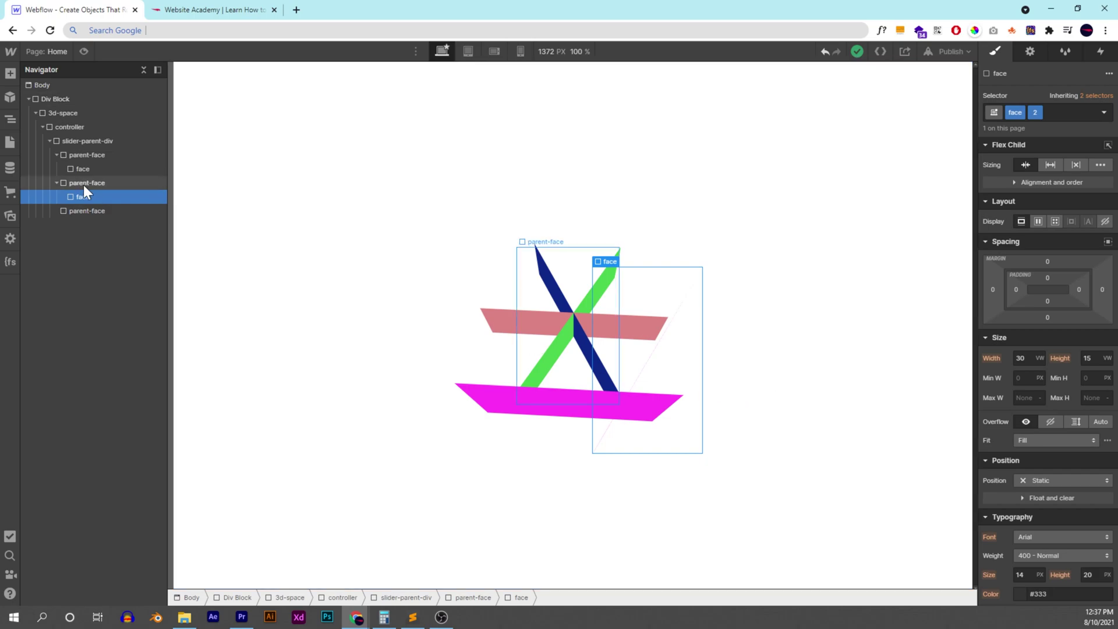
{"action": "left_click", "coordinate": [70, 130]}
{"action": "scroll", "coordinate": [1028, 446], "scroll_direction": "down", "scroll_amount": 7}
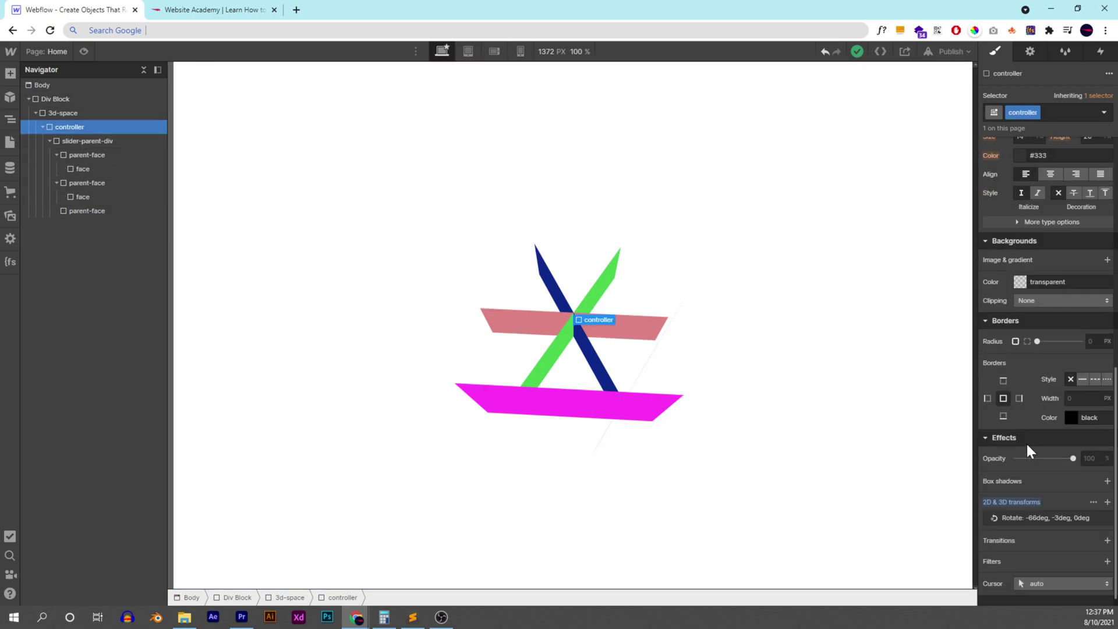
{"action": "left_click", "coordinate": [1031, 504]}
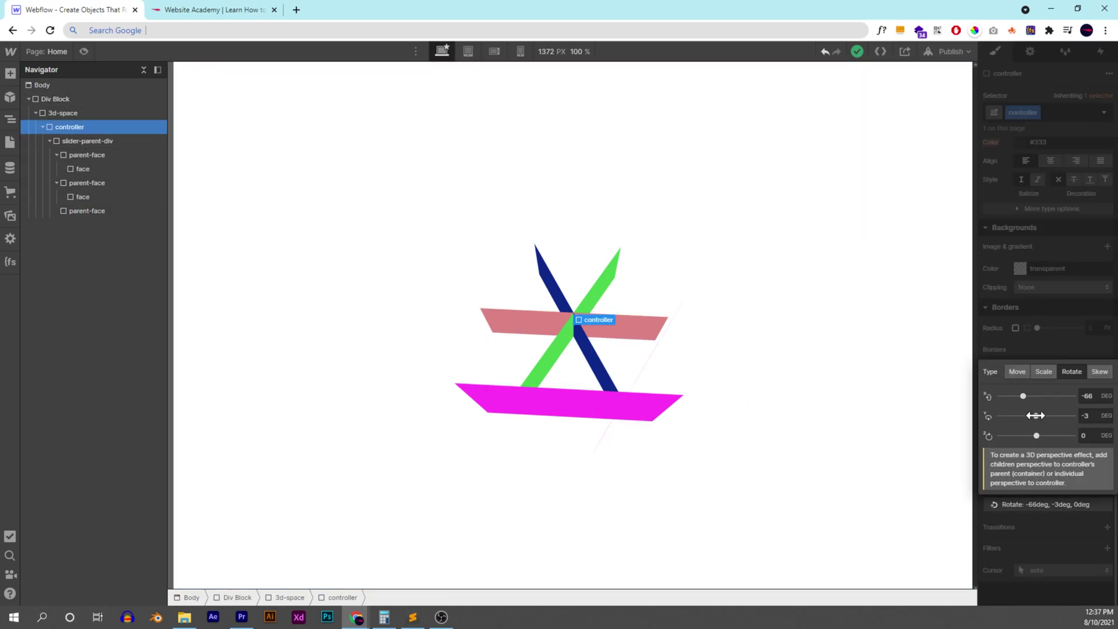
{"action": "mouse_move", "coordinate": [1035, 416]}
{"action": "left_mouse_down"}
{"action": "mouse_move", "coordinate": [1016, 397]}
{"action": "mouse_move", "coordinate": [1026, 398]}
{"action": "left_mouse_up"}
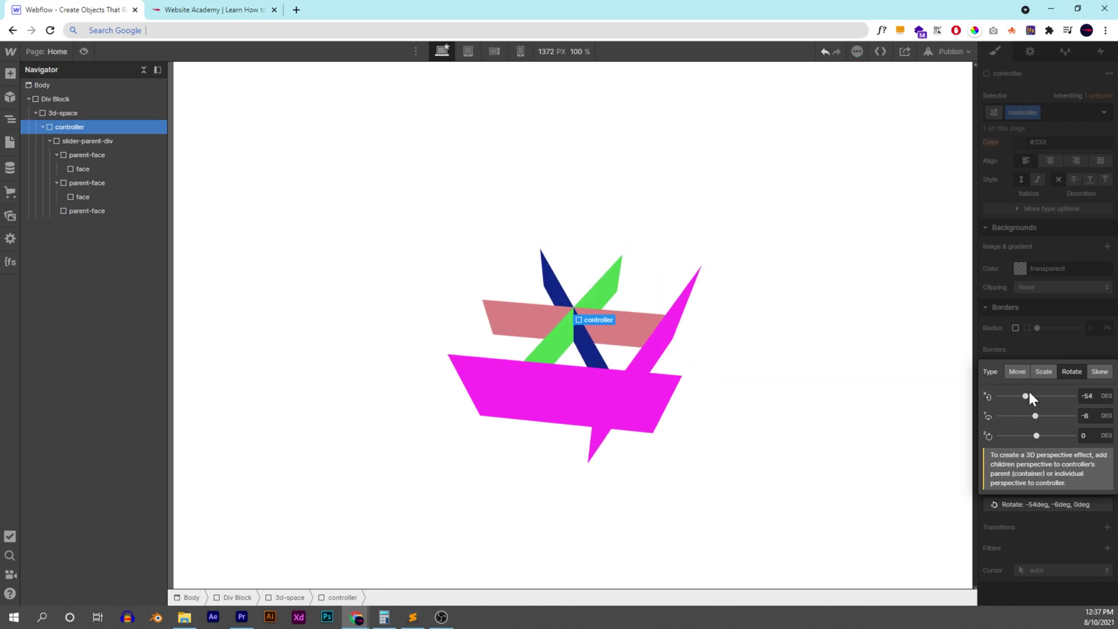
{"action": "key", "text": "Escape"}
Step: Reset the first parent-face's position to its default Static setting
{"action": "left_click", "coordinate": [88, 155]}
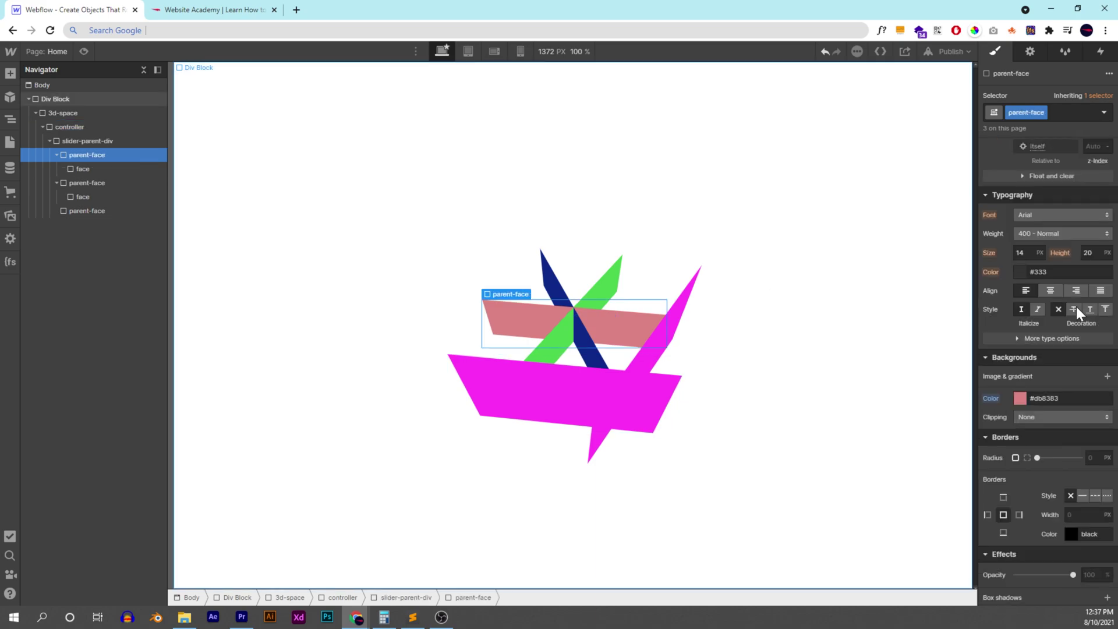
{"action": "left_click", "coordinate": [1003, 493], "text": "alt"}
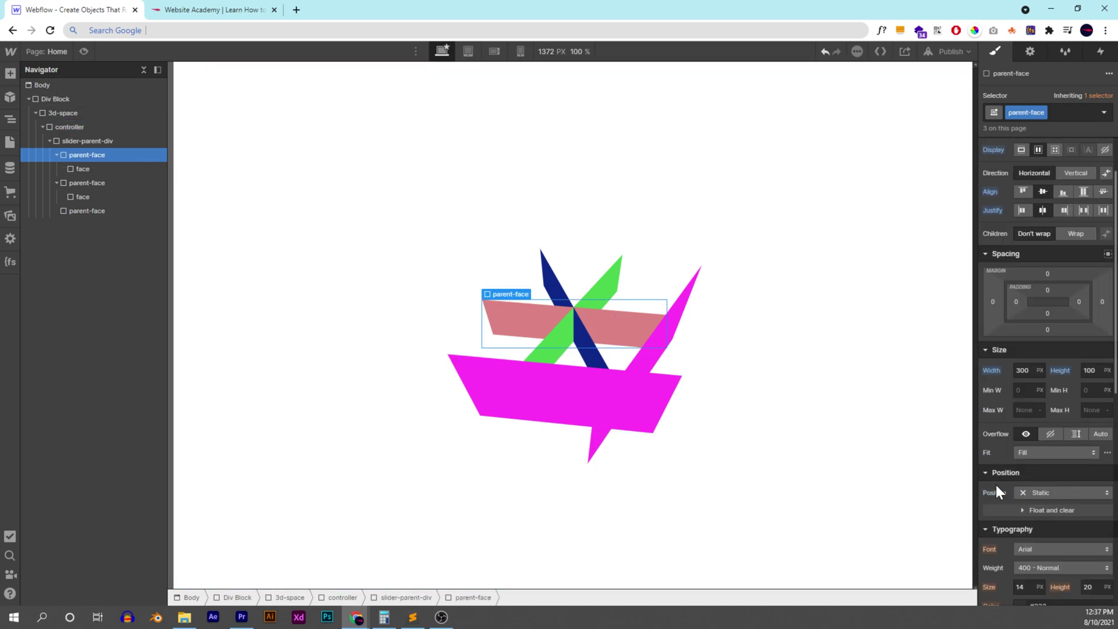
{"action": "left_click", "coordinate": [537, 391]}
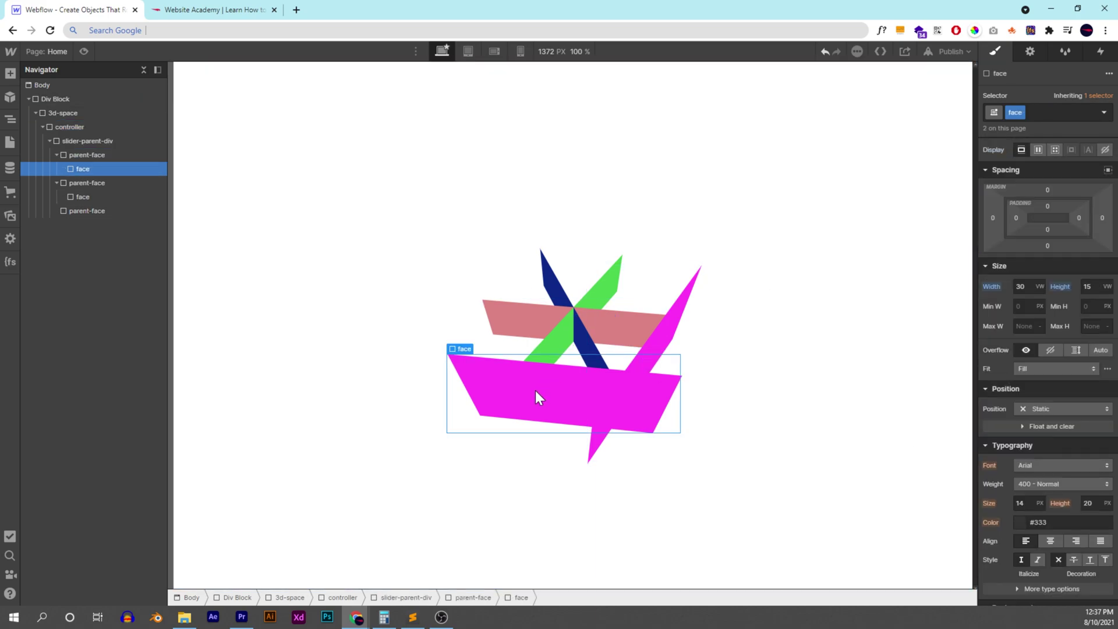
Step: Change the background color of the face inside the green parent-face to purple #8a5786
{"action": "left_click", "coordinate": [677, 325]}
{"action": "scroll", "coordinate": [1028, 448], "scroll_direction": "down", "scroll_amount": 6}
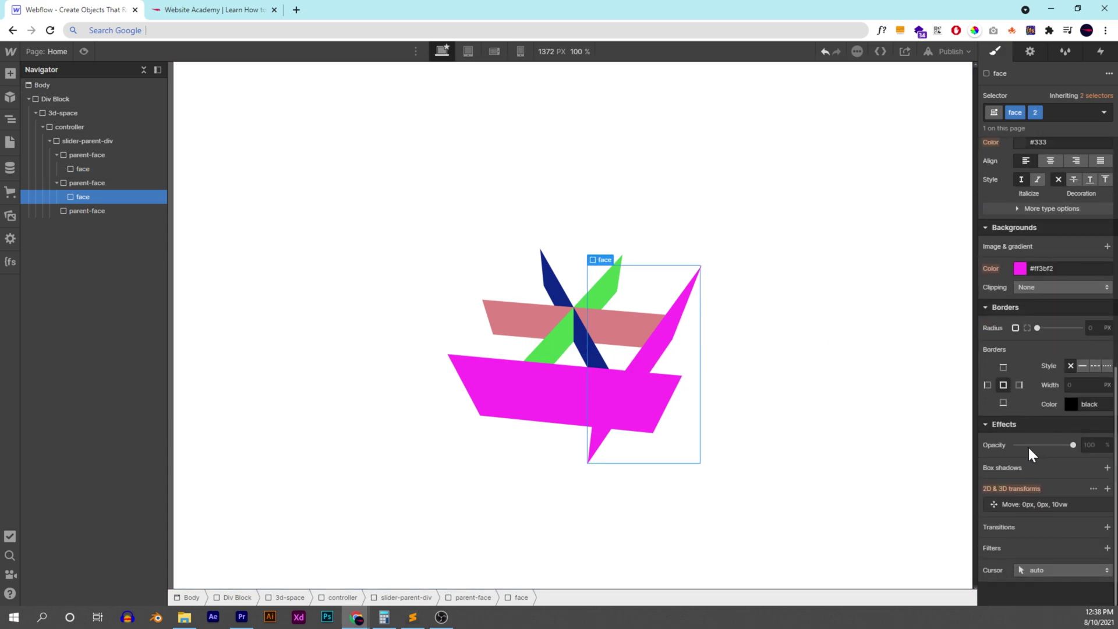
{"action": "left_click", "coordinate": [1020, 269]}
{"action": "left_click", "coordinate": [1031, 324]}
{"action": "left_click", "coordinate": [825, 369]}
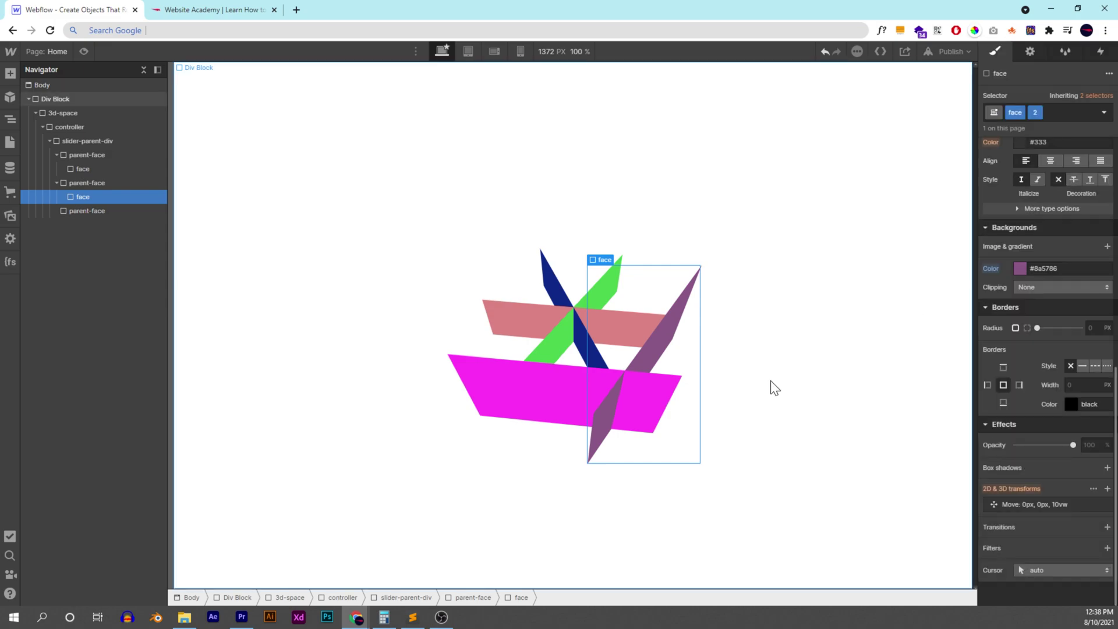
Step: Increase the magenta face's move transform along Z to 20vw
{"action": "left_click", "coordinate": [497, 388]}
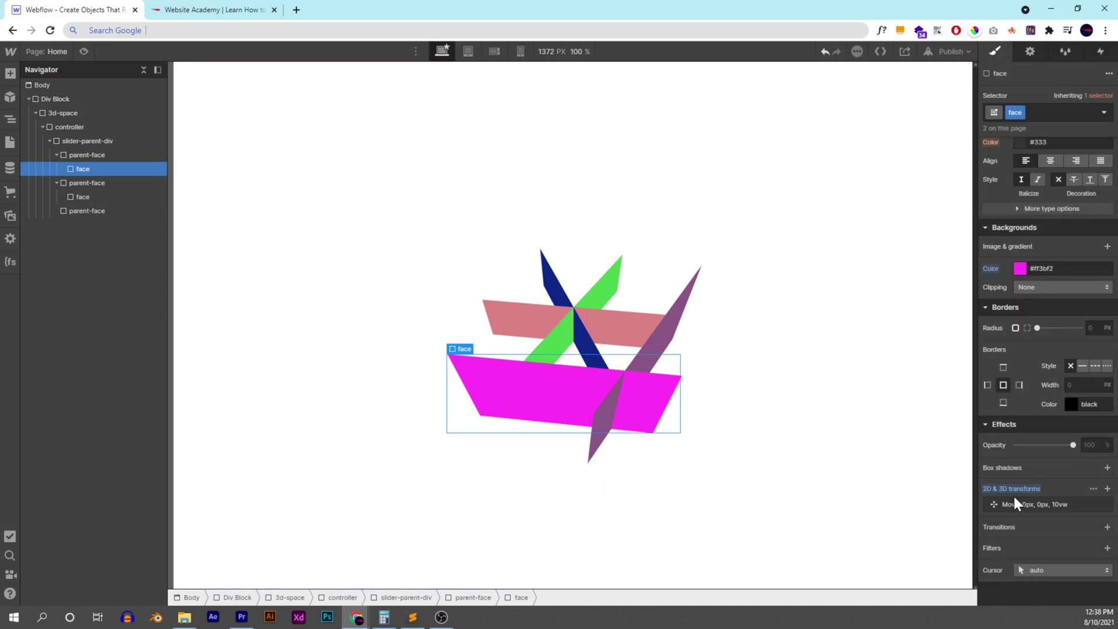
{"action": "left_click", "coordinate": [1013, 504]}
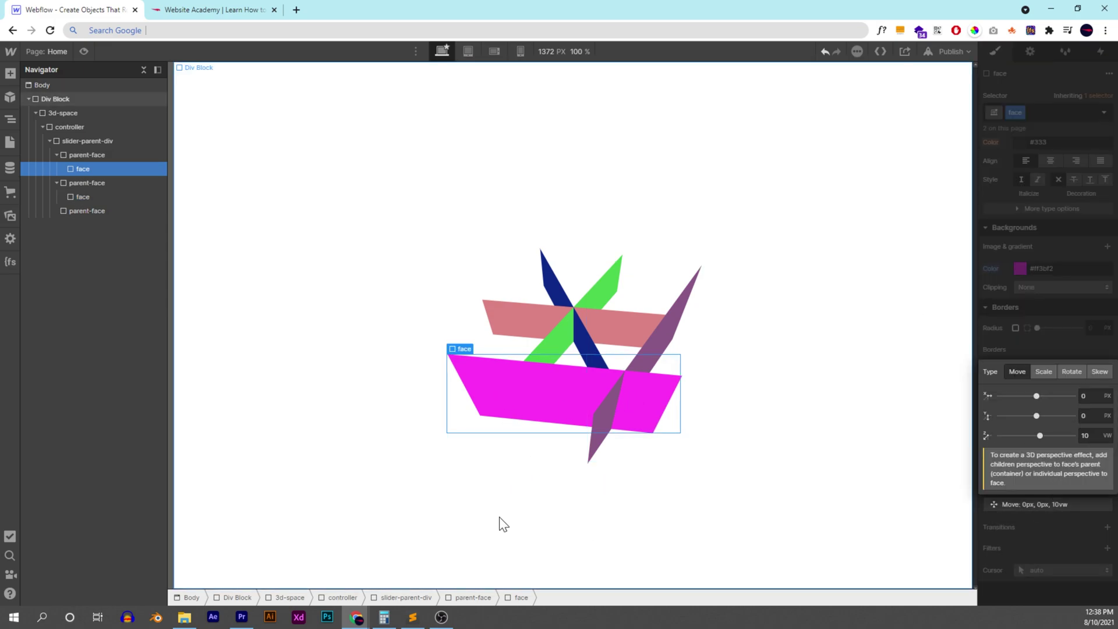
{"action": "left_click_drag", "start_coordinate": [1041, 436], "coordinate": [1042, 436]}
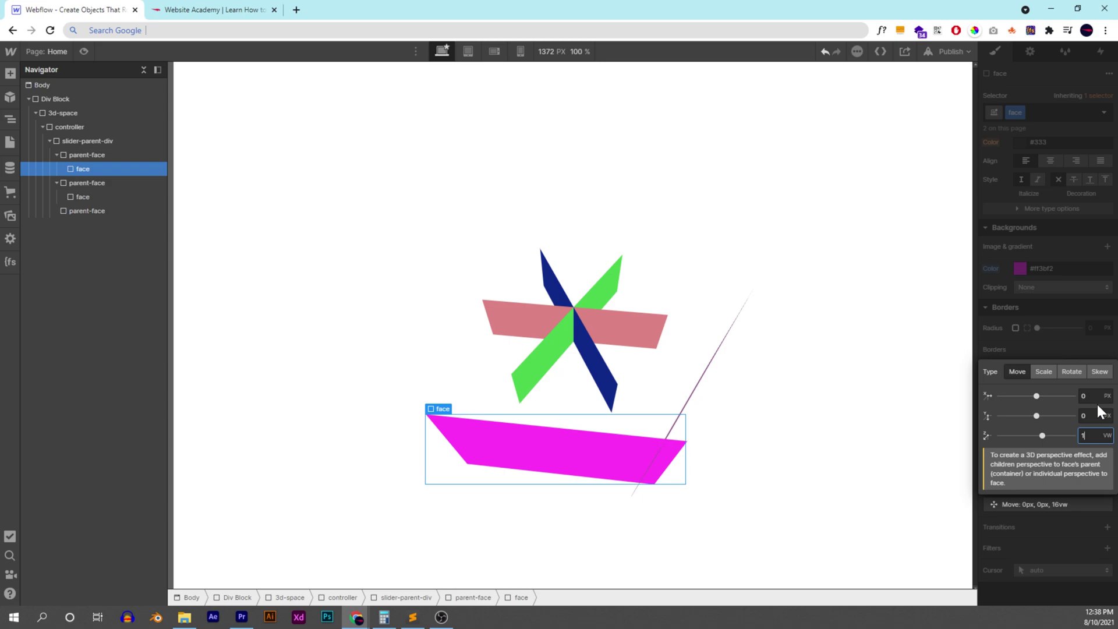
{"action": "type", "text": "8"}
{"action": "key", "text": "Return"}
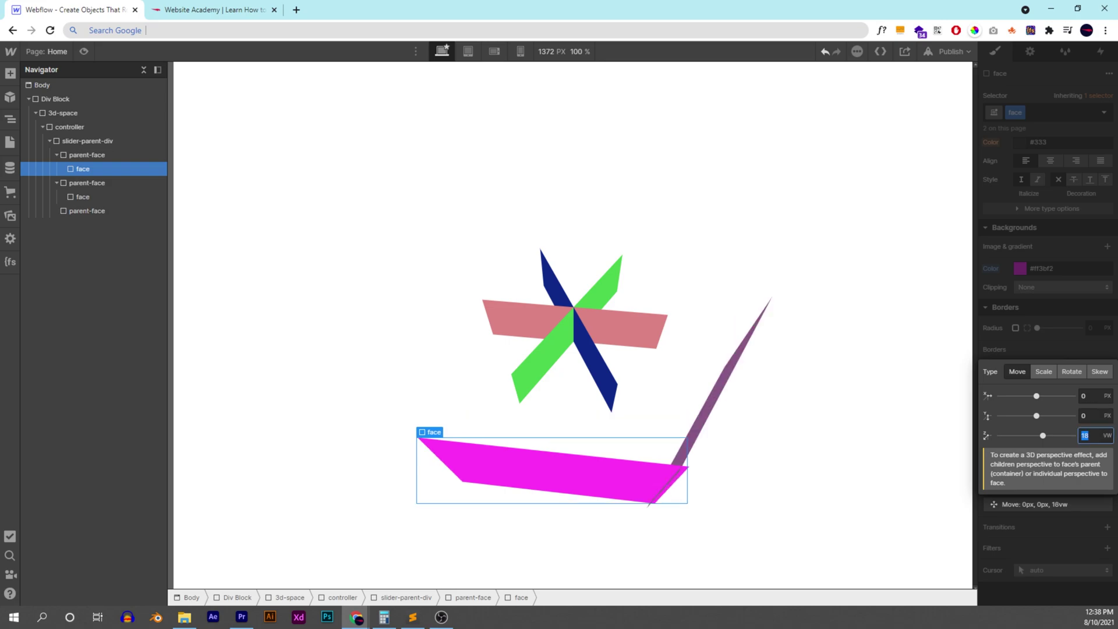
{"action": "type", "text": "20"}
{"action": "left_click", "coordinate": [1023, 290]}
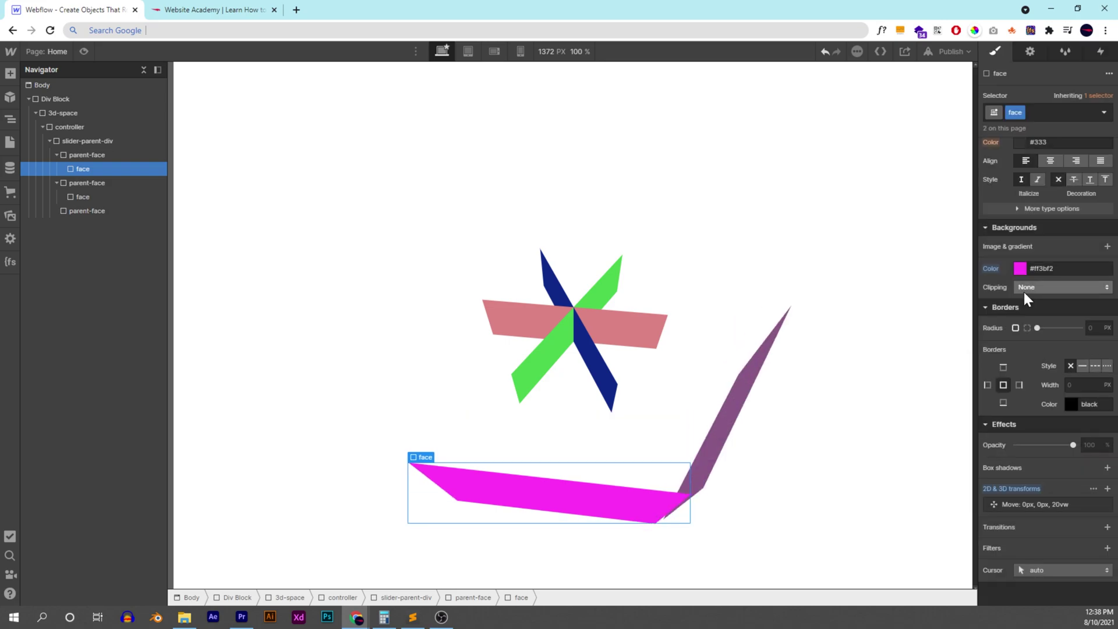
Step: Rotate the controller to -14 degrees on X and -3 degrees on Y
{"action": "left_click", "coordinate": [105, 128]}
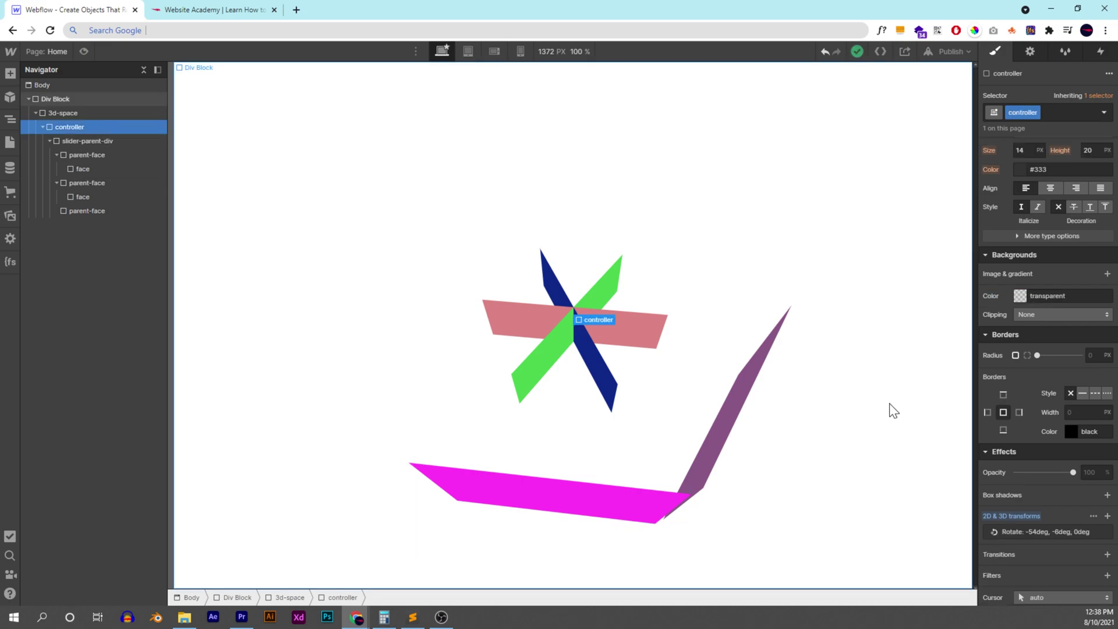
{"action": "left_click", "coordinate": [1052, 531]}
{"action": "mouse_move", "coordinate": [1026, 424]}
{"action": "left_mouse_down"}
{"action": "mouse_move", "coordinate": [1028, 442]}
{"action": "mouse_move", "coordinate": [1014, 443]}
{"action": "mouse_move", "coordinate": [1037, 443]}
{"action": "left_mouse_up"}
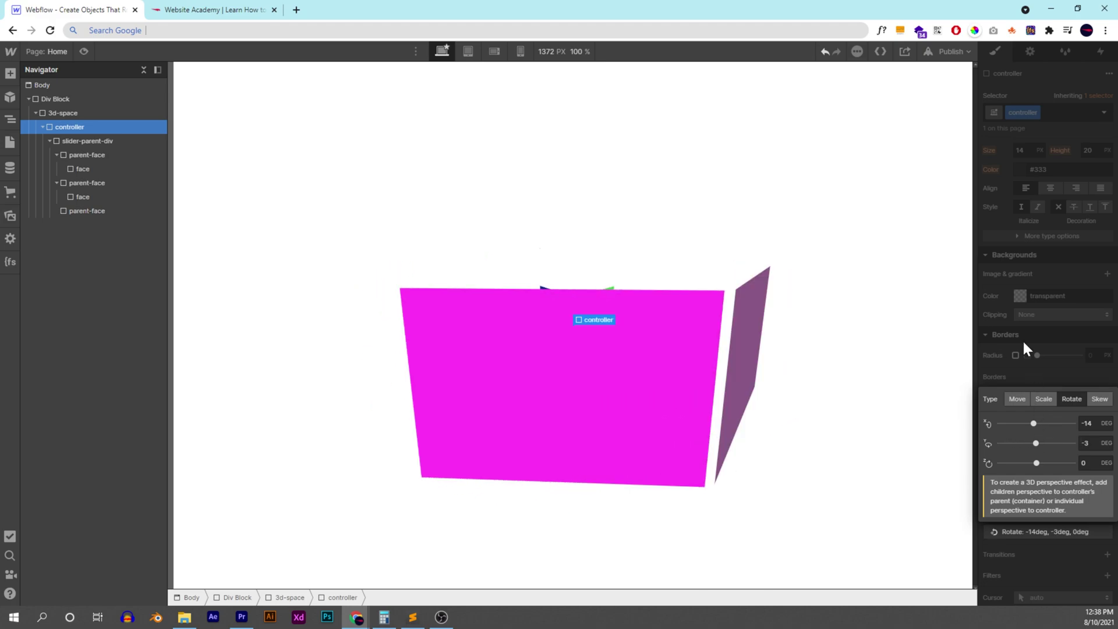
Step: Set the magenta face's move transform to 24vw along Z
{"action": "left_click", "coordinate": [684, 338]}
{"action": "left_click", "coordinate": [1057, 505]}
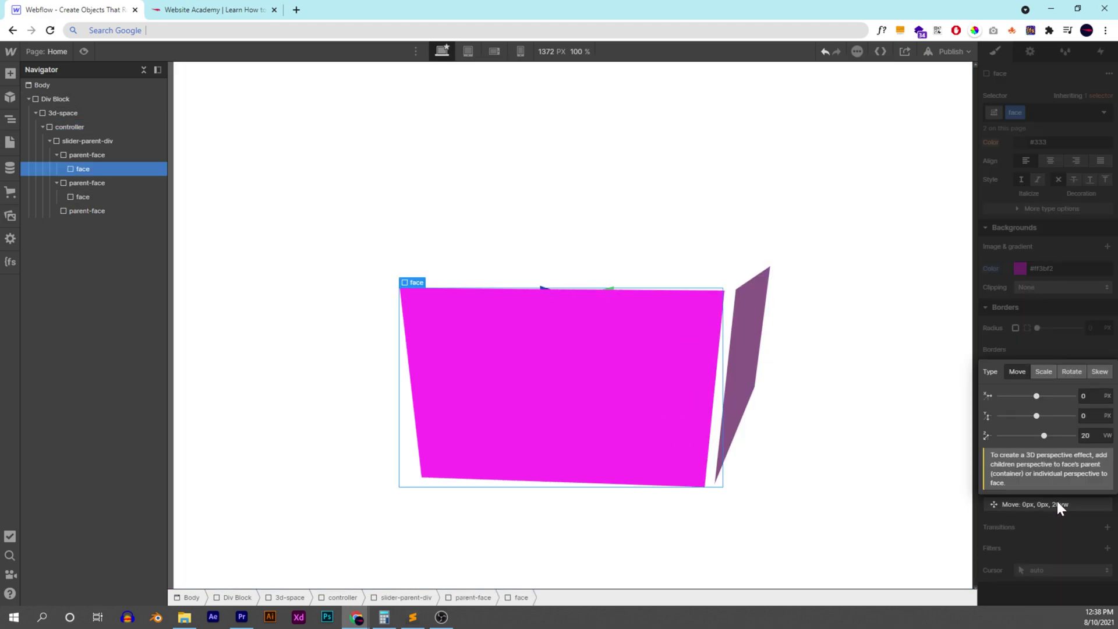
{"action": "left_click_drag", "start_coordinate": [1047, 439], "coordinate": [1045, 437]}
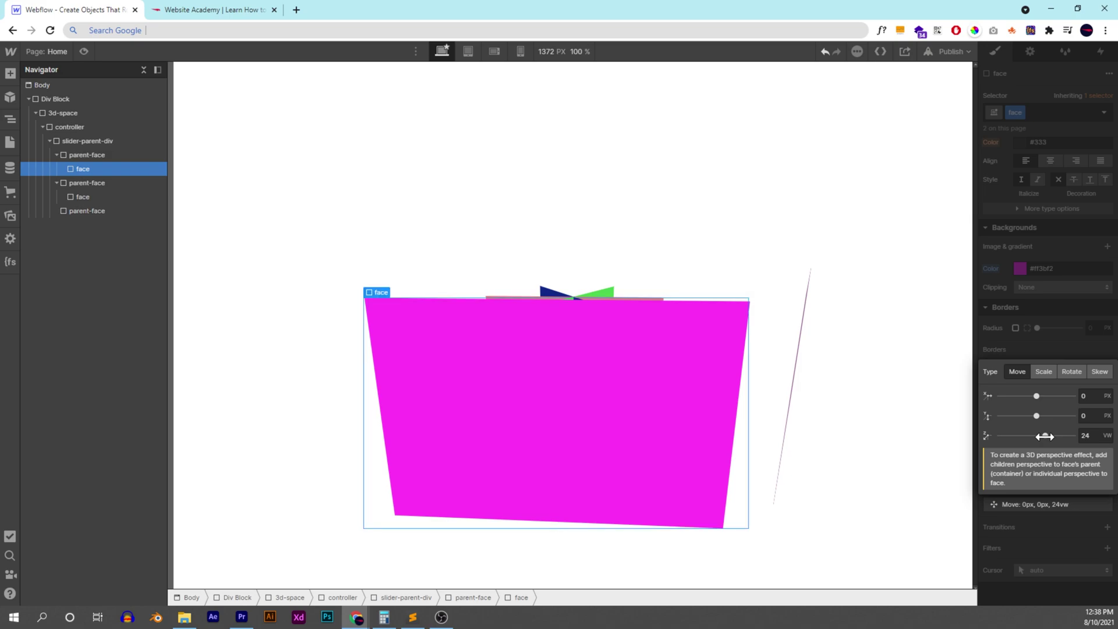
{"action": "left_click", "coordinate": [1060, 324]}
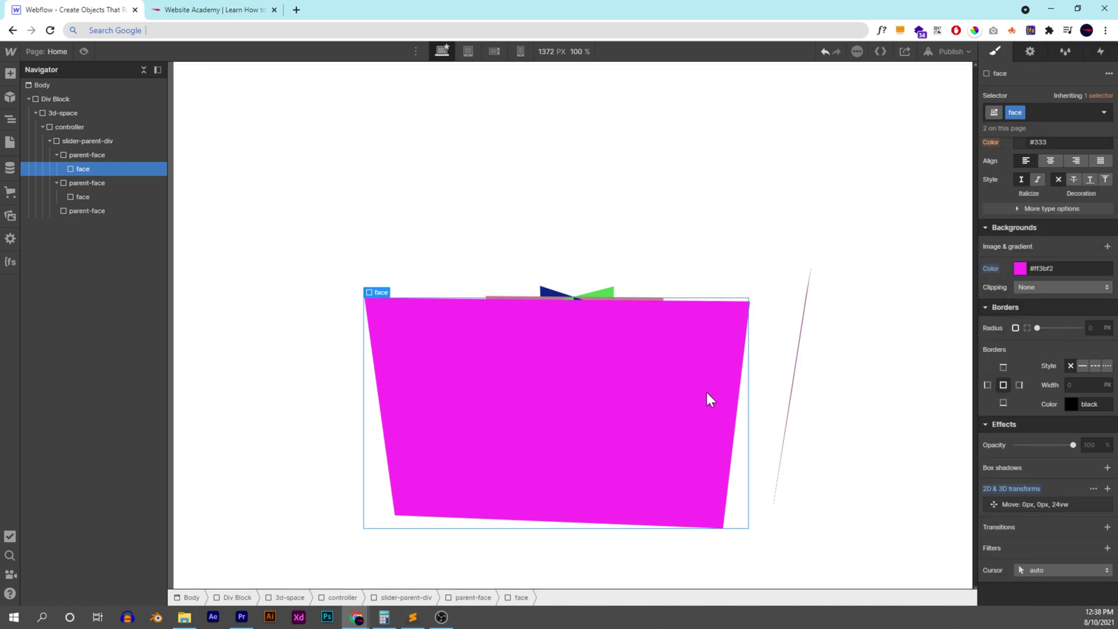
Step: Copy the purple face into the third parent-face and change the copy's combo class to 3
{"action": "left_click", "coordinate": [799, 337]}
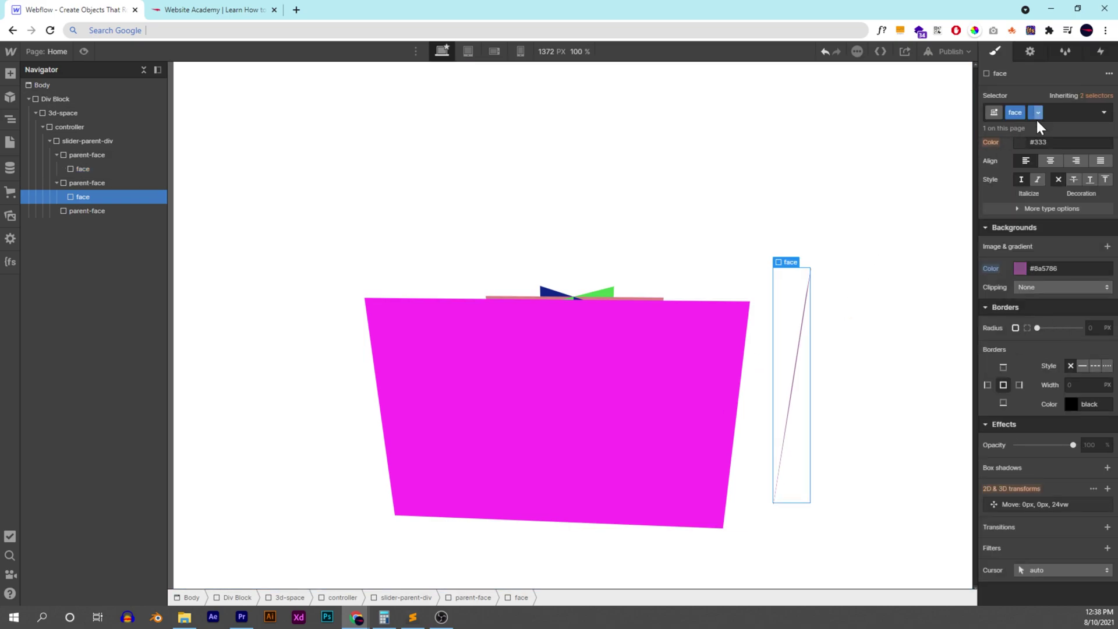
{"action": "left_click", "coordinate": [103, 211]}
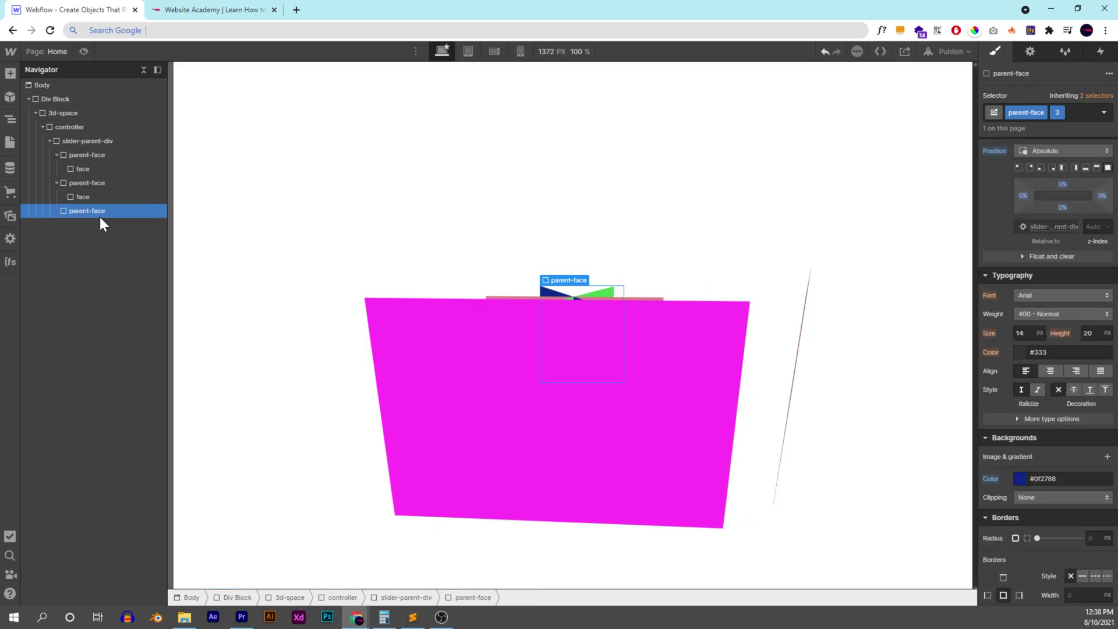
{"action": "key", "text": "ctrl+v"}
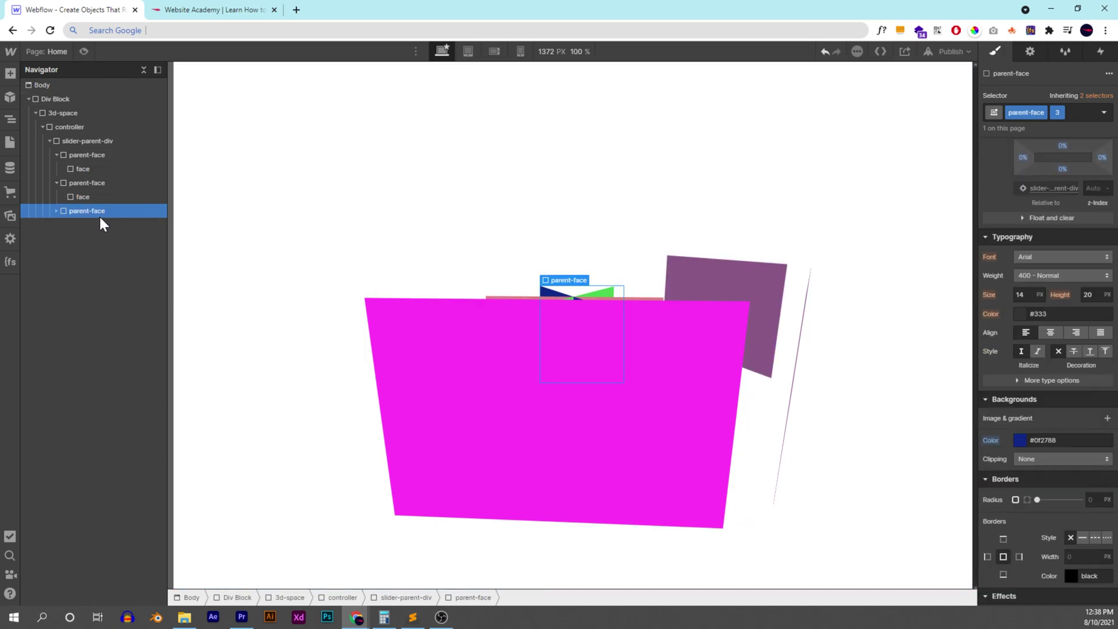
{"action": "left_click", "coordinate": [727, 271]}
{"action": "left_click", "coordinate": [1038, 114]}
{"action": "left_click", "coordinate": [1037, 134]}
{"action": "type", "text": "3"}
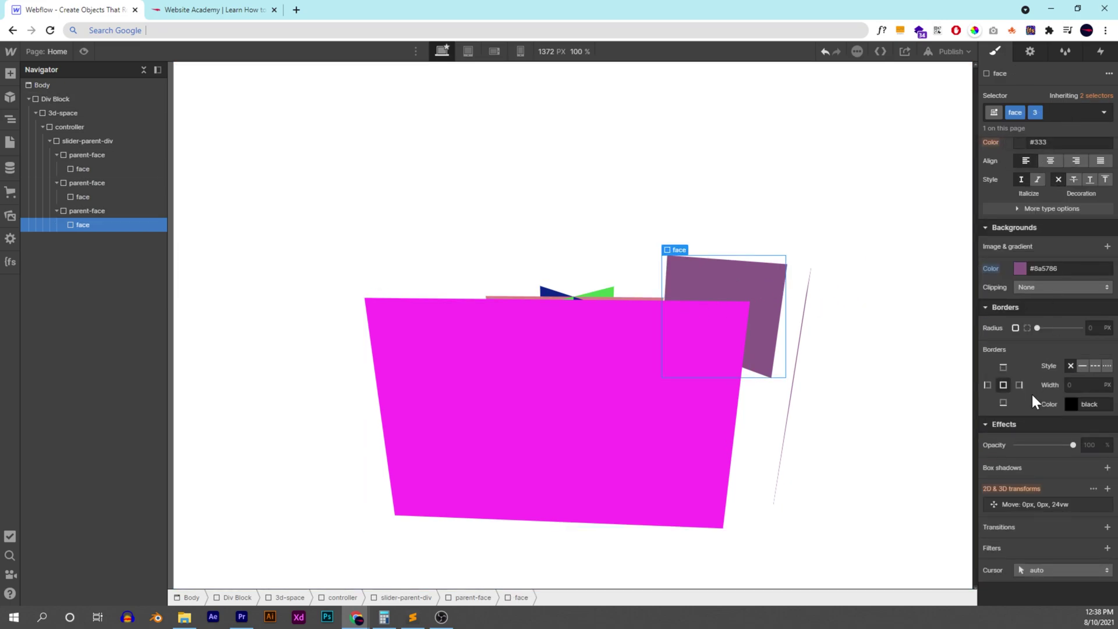
Step: Change the background color of the third parent-face's nested face to blue #6386ca
{"action": "left_click", "coordinate": [1020, 268]}
{"action": "left_click_drag", "start_coordinate": [1079, 378], "coordinate": [1071, 379]}
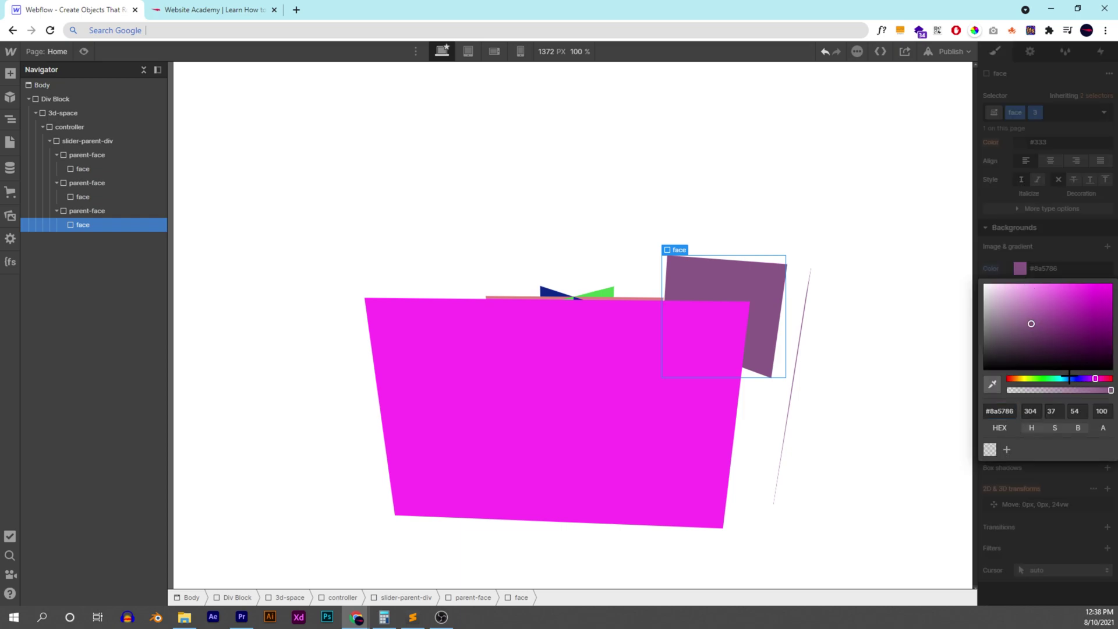
{"action": "left_click", "coordinate": [1049, 301]}
{"action": "left_click", "coordinate": [1056, 212]}
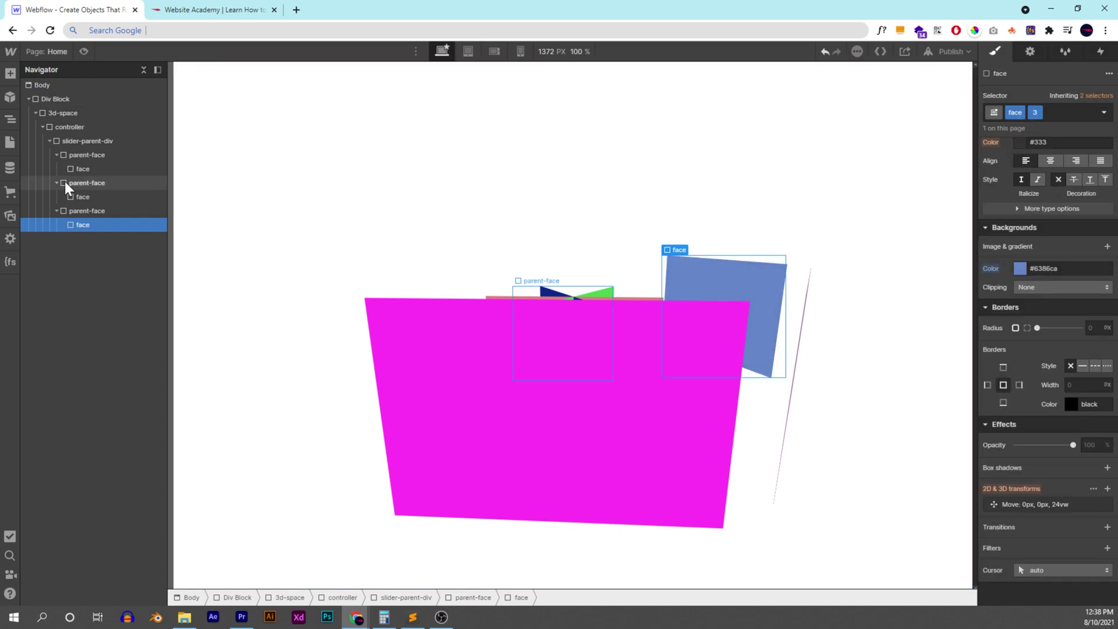
Step: Rotate the controller on Y to 100 degrees and back into negative values until the purple face is in front
{"action": "left_click", "coordinate": [70, 128]}
{"action": "left_click", "coordinate": [1044, 531]}
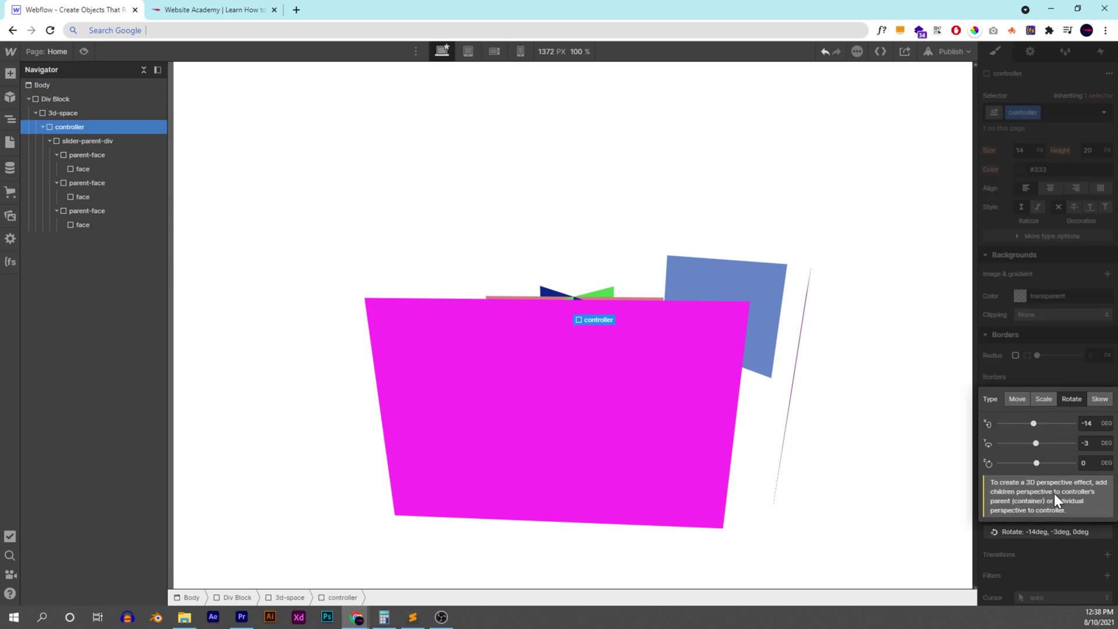
{"action": "mouse_move", "coordinate": [1039, 446]}
{"action": "left_mouse_down"}
{"action": "mouse_move", "coordinate": [989, 447]}
{"action": "mouse_move", "coordinate": [1057, 439]}
{"action": "left_mouse_up"}
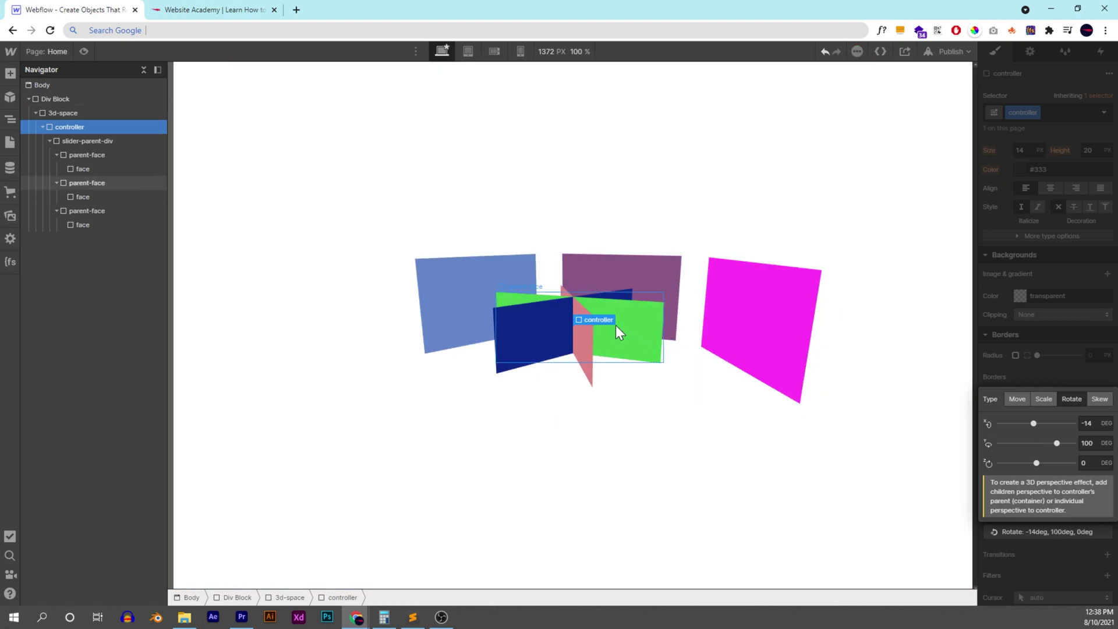
{"action": "left_click_drag", "start_coordinate": [1059, 445], "coordinate": [1024, 446]}
Step: Insert a text block inside the magenta face and replace its placeholder text
{"action": "left_click", "coordinate": [346, 366]}
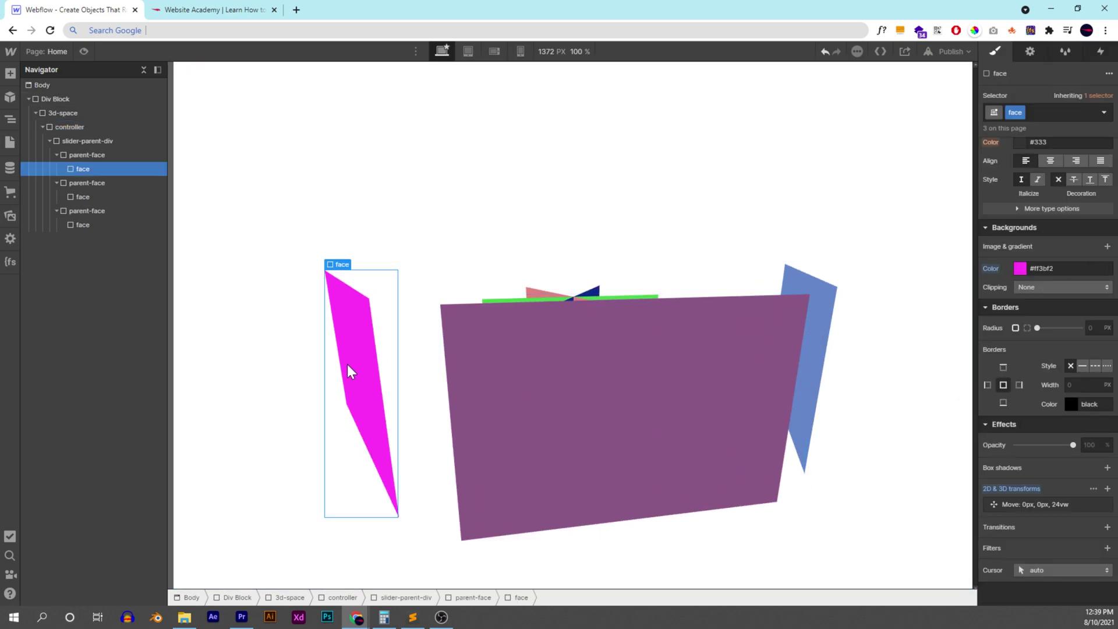
{"action": "key", "text": "ctrl+e"}
{"action": "type", "text": "text"}
{"action": "left_click", "coordinate": [452, 175]}
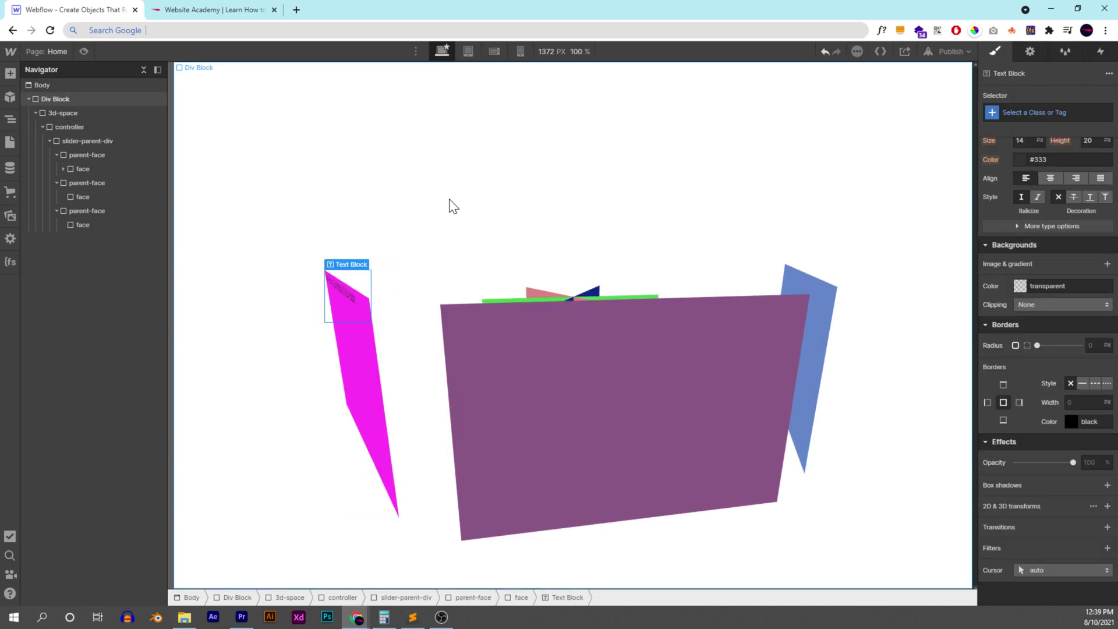
{"action": "double_click", "coordinate": [349, 291]}
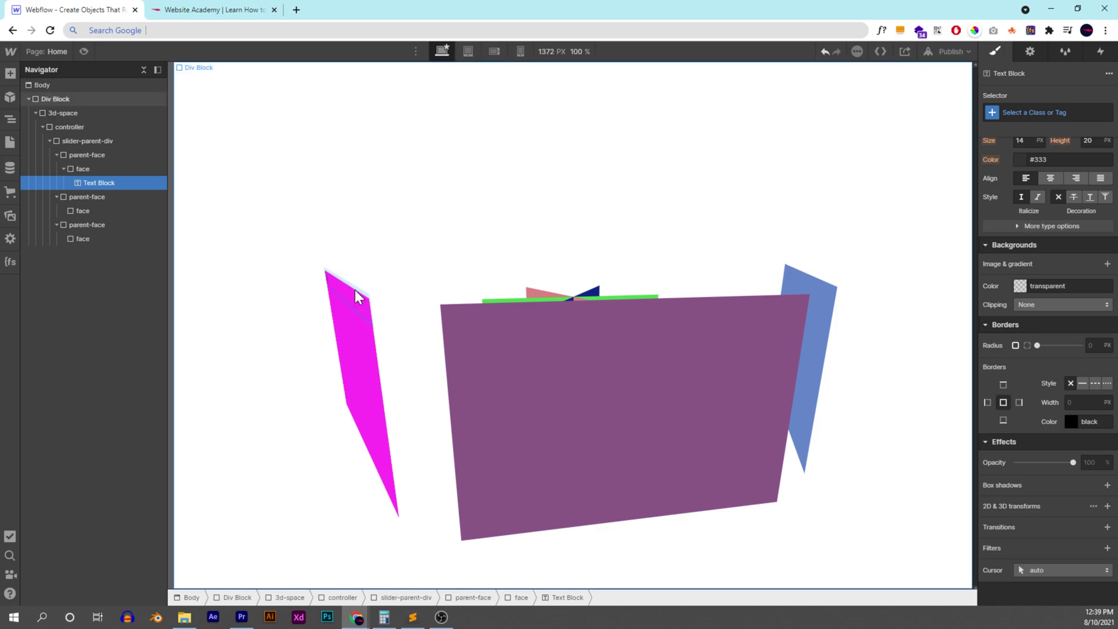
Step: Set the magenta face's display to Flex with its content aligned and justified to the center
{"action": "left_click", "coordinate": [354, 323]}
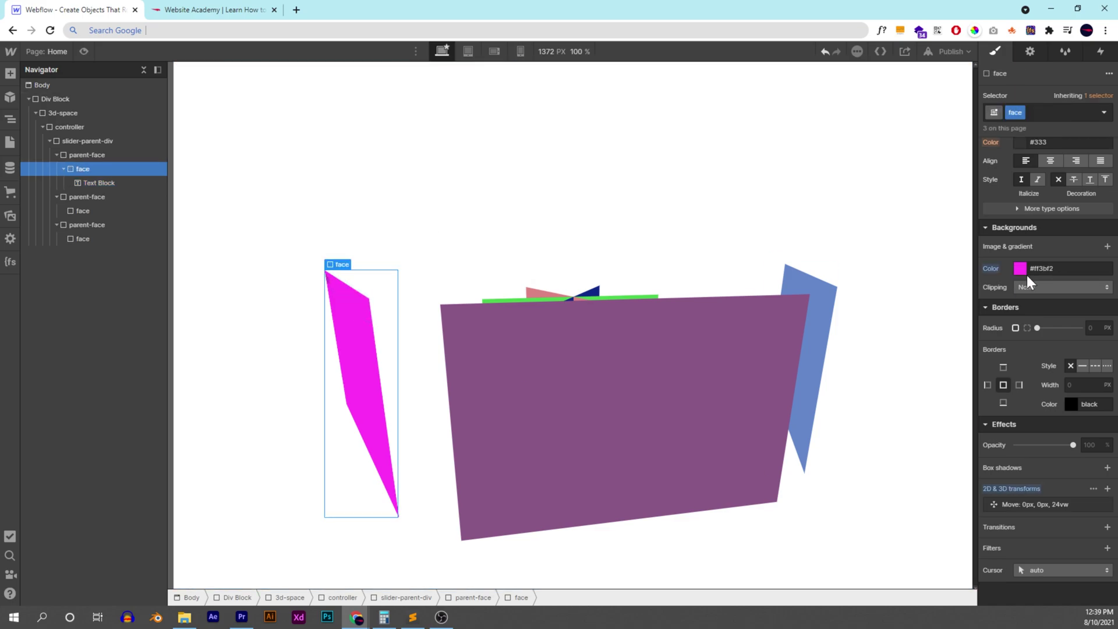
{"action": "scroll", "coordinate": [1043, 249], "scroll_direction": "up", "scroll_amount": 7}
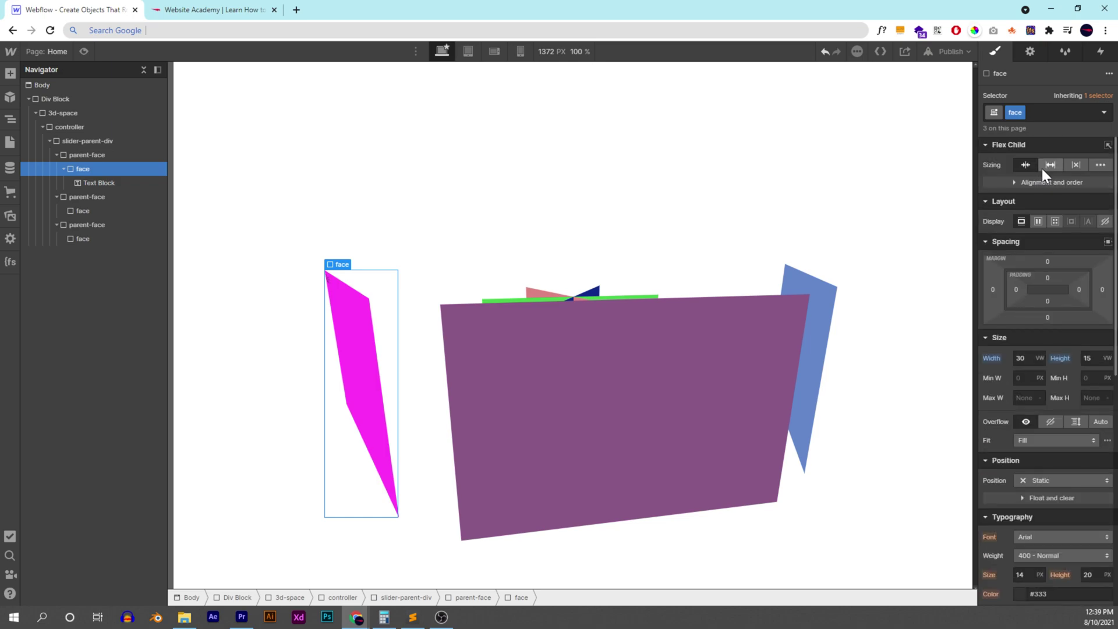
{"action": "left_click", "coordinate": [1038, 222]}
{"action": "left_click", "coordinate": [1043, 263]}
{"action": "left_click", "coordinate": [1044, 282]}
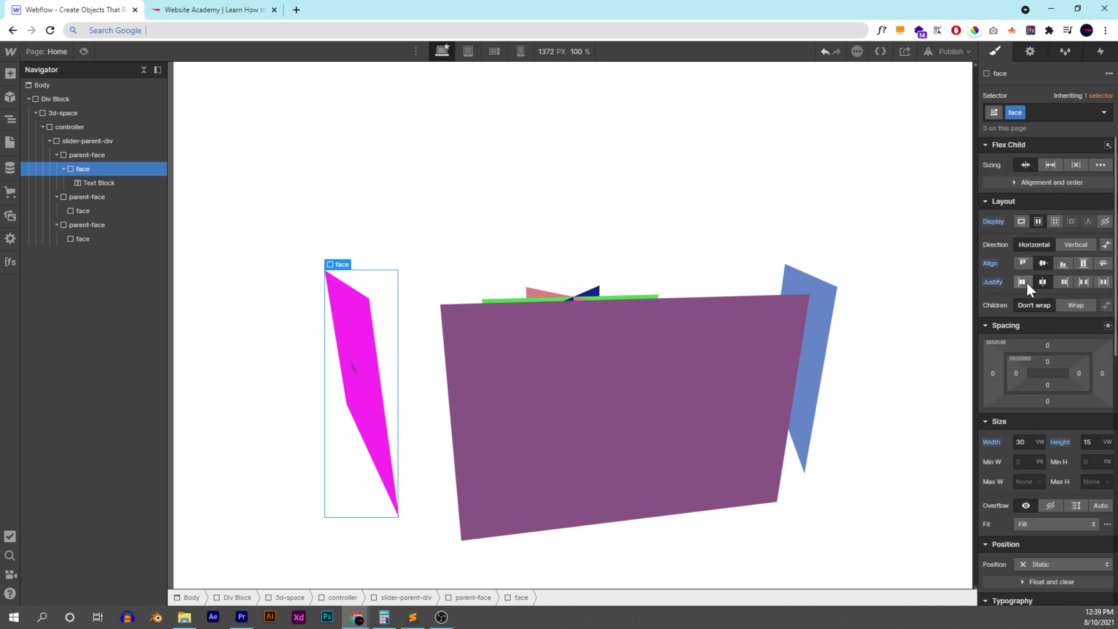
Step: Rotate the controller to -40 degrees on X and 0 degrees on Y
{"action": "left_click", "coordinate": [95, 129]}
{"action": "scroll", "coordinate": [1030, 380], "scroll_direction": "down", "scroll_amount": 5}
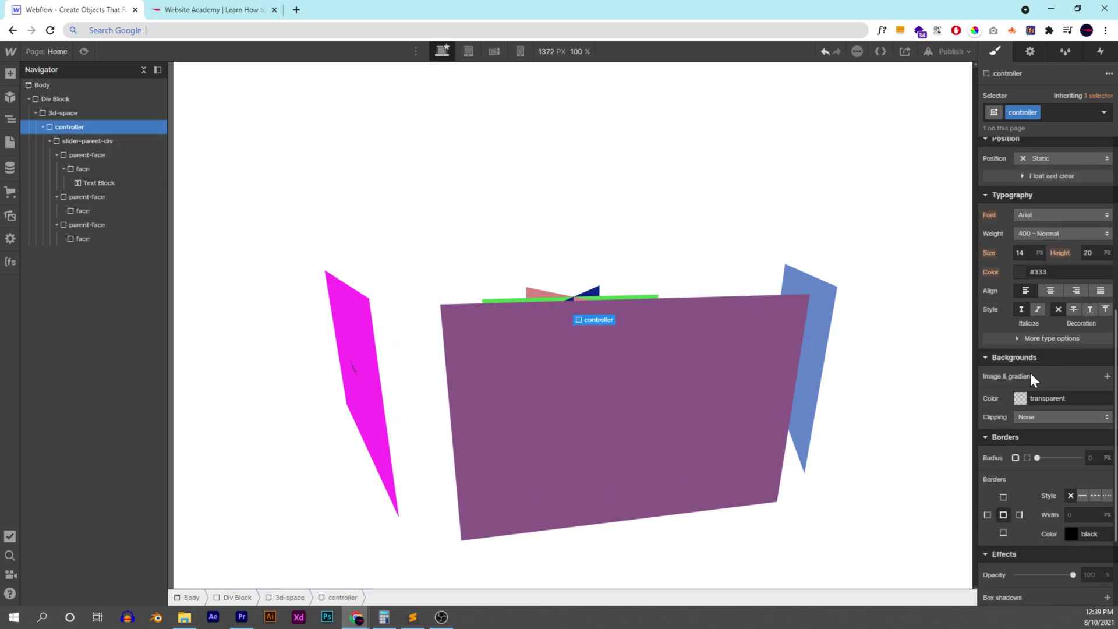
{"action": "left_click", "coordinate": [1029, 504]}
{"action": "left_click_drag", "start_coordinate": [1027, 417], "coordinate": [1017, 398]}
Step: Duplicate the third parent-face three times and give the first copy combo class 4 with a Y rotation of 180 degrees
{"action": "left_click", "coordinate": [722, 275]}
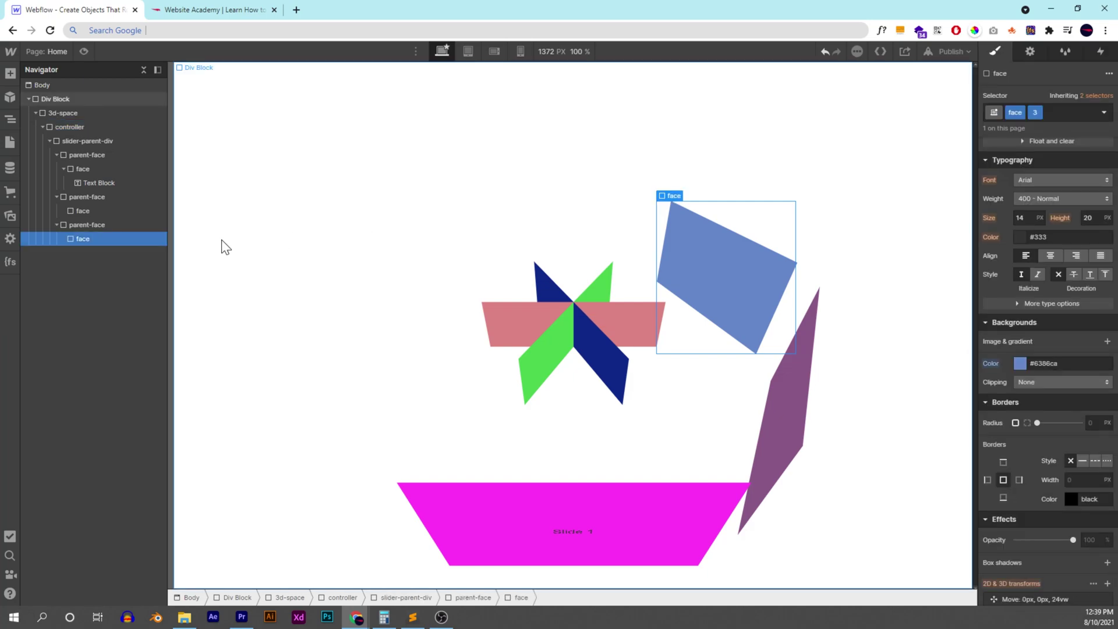
{"action": "left_click", "coordinate": [90, 225]}
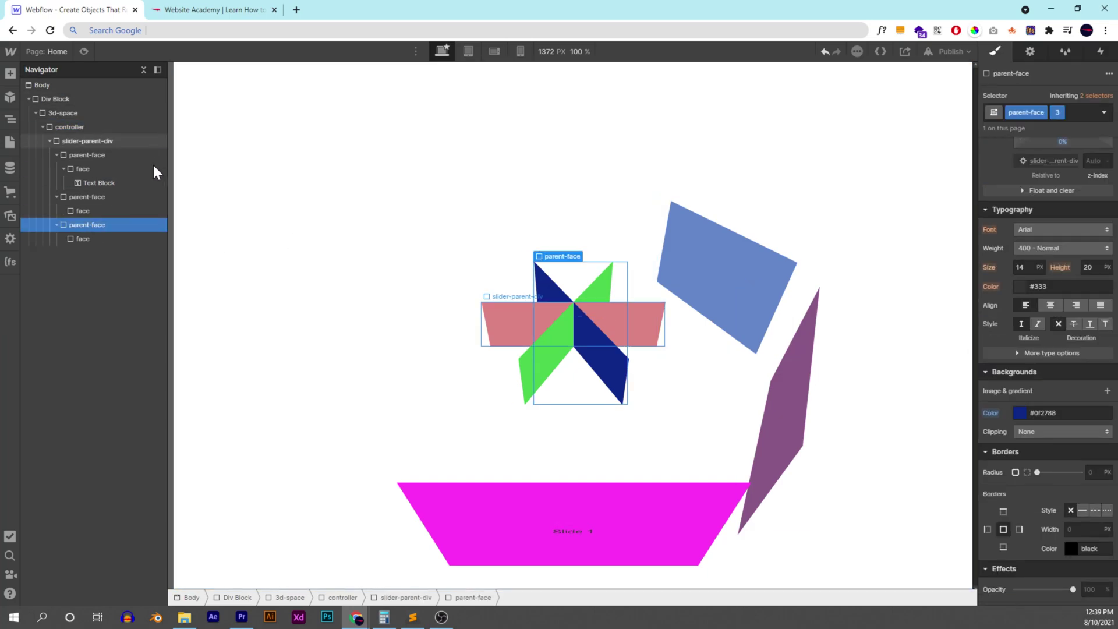
{"action": "key", "text": "ctrl+d"}
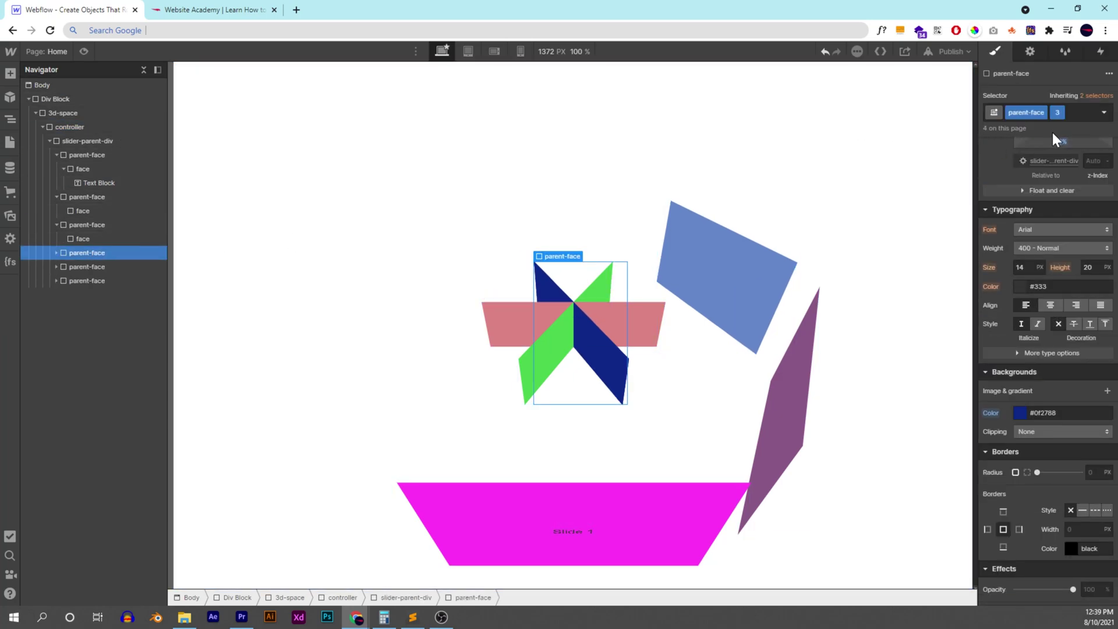
{"action": "left_click", "coordinate": [1061, 116]}
{"action": "left_click", "coordinate": [1060, 137]}
{"action": "scroll", "coordinate": [1063, 473], "scroll_direction": "down", "scroll_amount": 3}
{"action": "left_click", "coordinate": [1054, 504]}
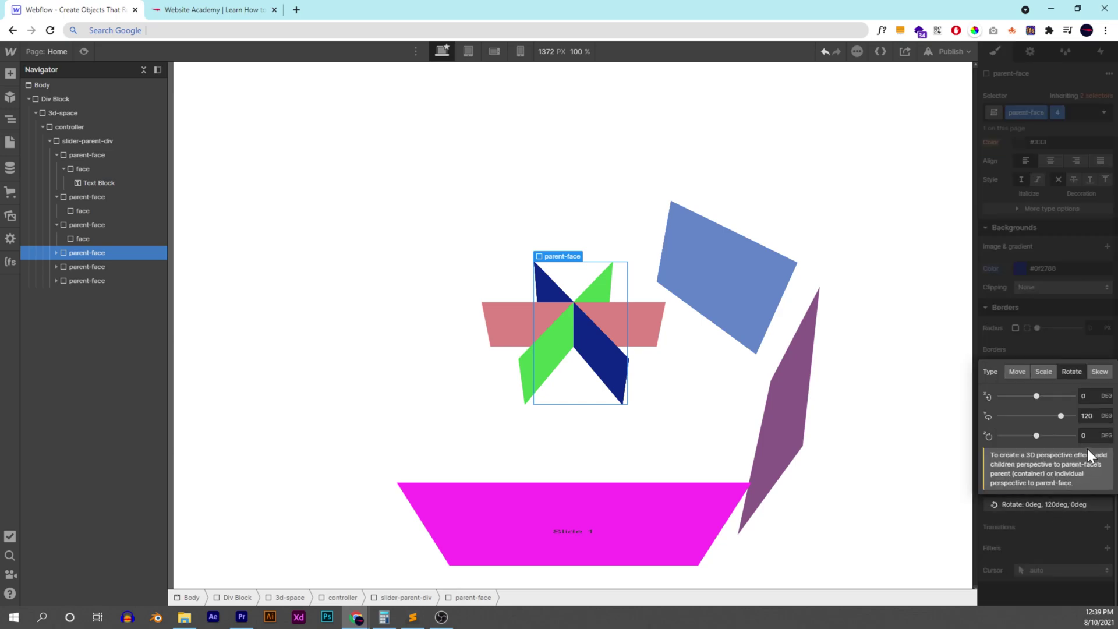
{"action": "type", "text": "180"}
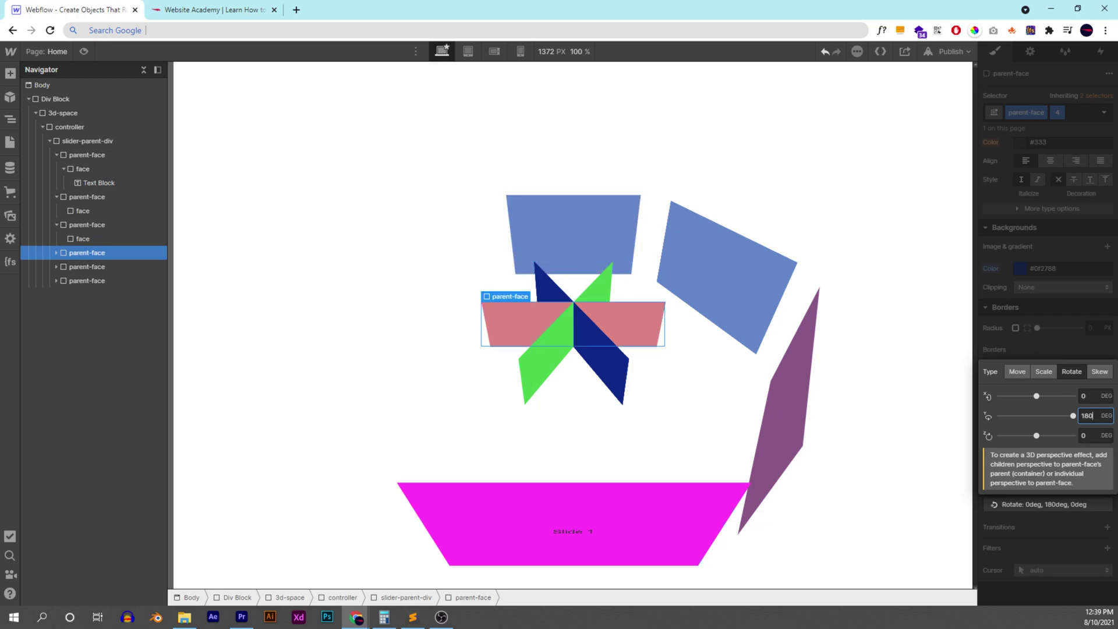
{"action": "left_click", "coordinate": [1086, 358]}
Step: Give the fifth parent-face combo class 5 and set its Y rotation to 240 degrees
{"action": "left_click", "coordinate": [86, 267]}
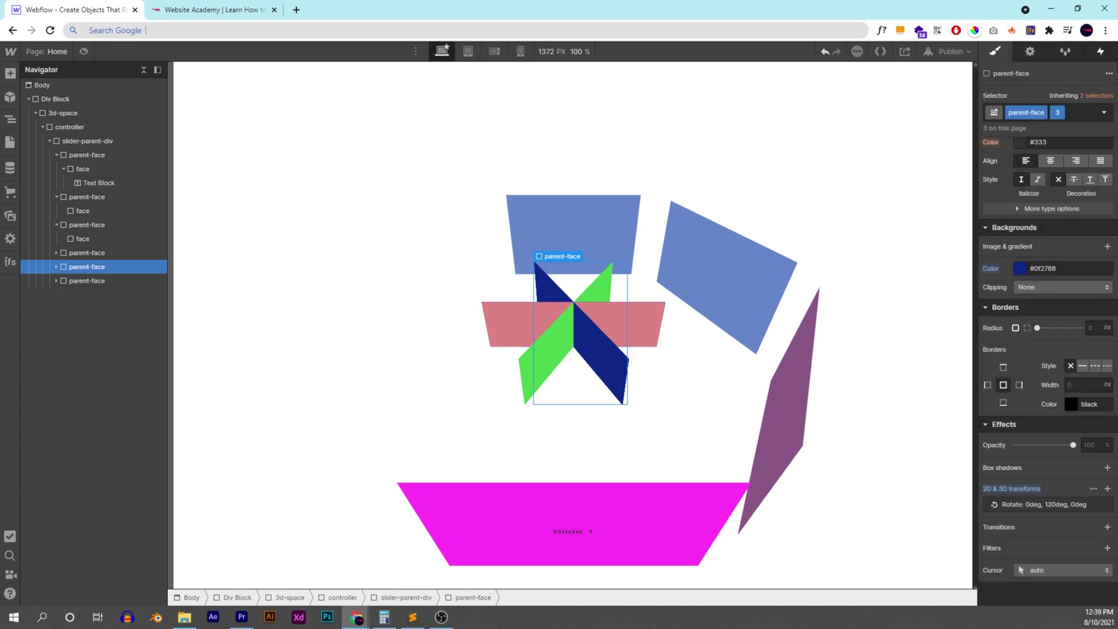
{"action": "left_click", "coordinate": [1060, 114]}
{"action": "left_click", "coordinate": [1055, 140]}
{"action": "left_click", "coordinate": [1057, 503]}
{"action": "left_click", "coordinate": [1087, 416]}
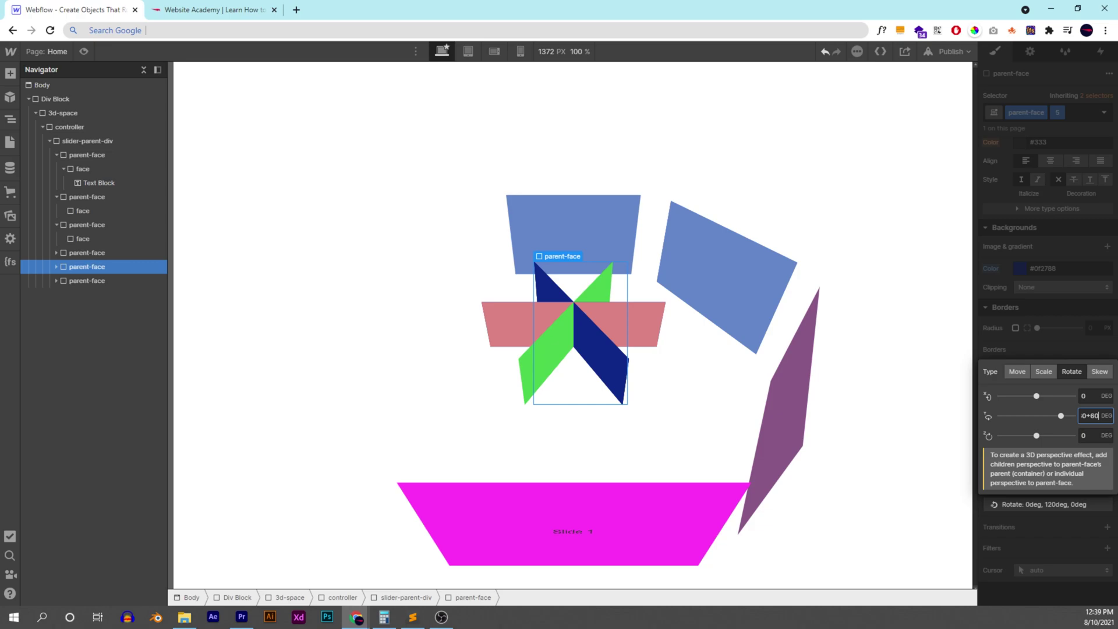
{"action": "type", "text": "180+60"}
{"action": "key", "text": "Return"}
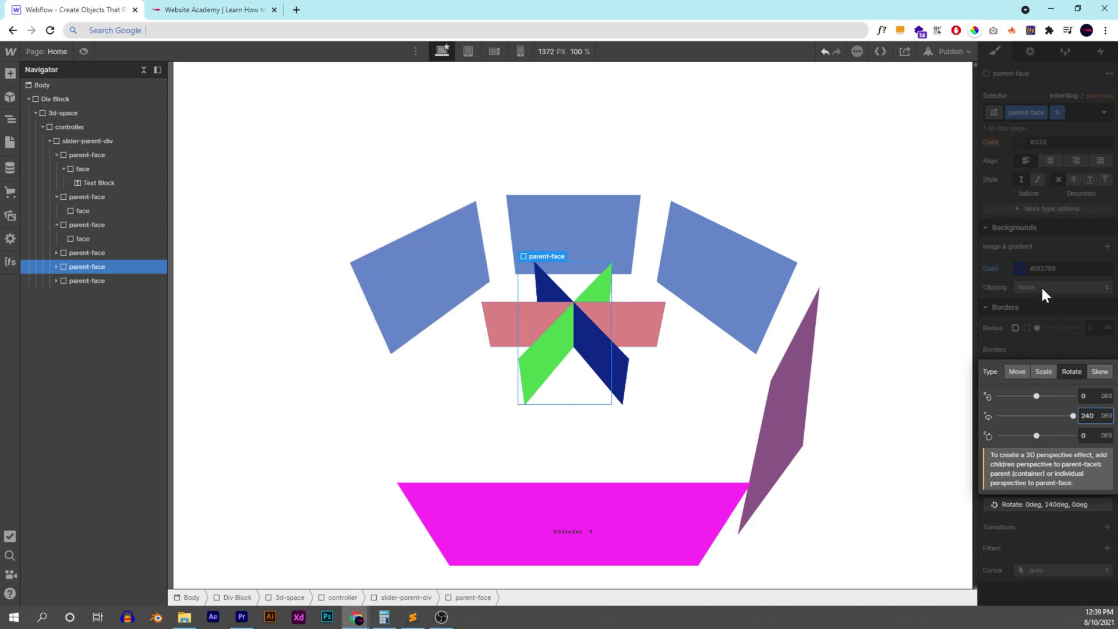
{"action": "left_click", "coordinate": [139, 333]}
Step: Give the sixth parent-face combo class 6 and set its Y rotation to 300 degrees
{"action": "left_click", "coordinate": [96, 281]}
{"action": "left_click", "coordinate": [1062, 111]}
{"action": "left_click", "coordinate": [1057, 141]}
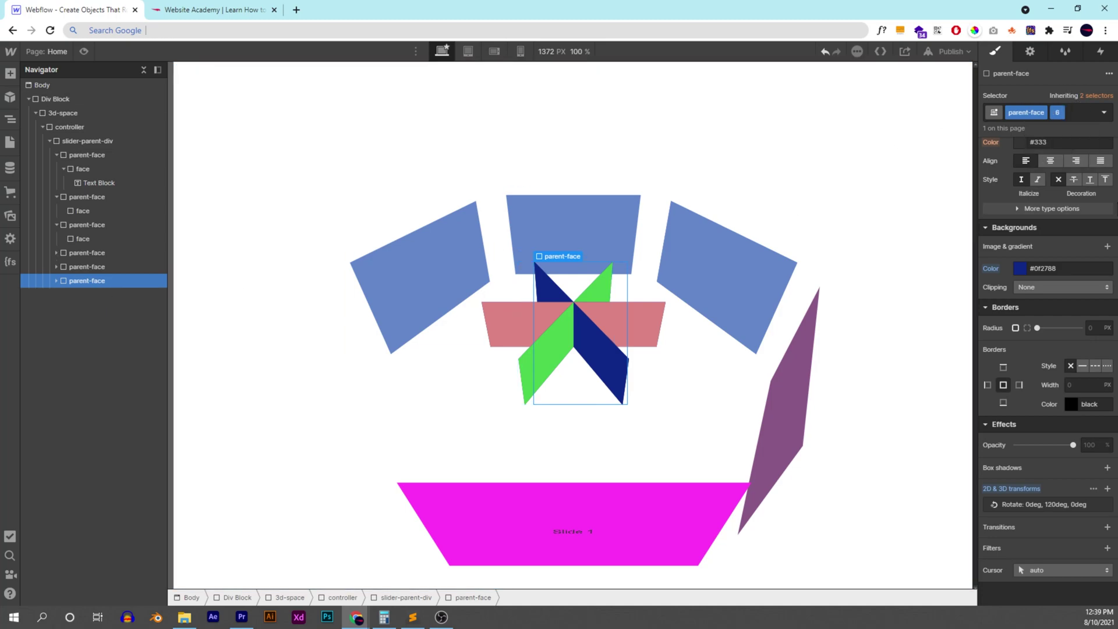
{"action": "left_click", "coordinate": [1062, 502]}
{"action": "left_click", "coordinate": [1087, 415]}
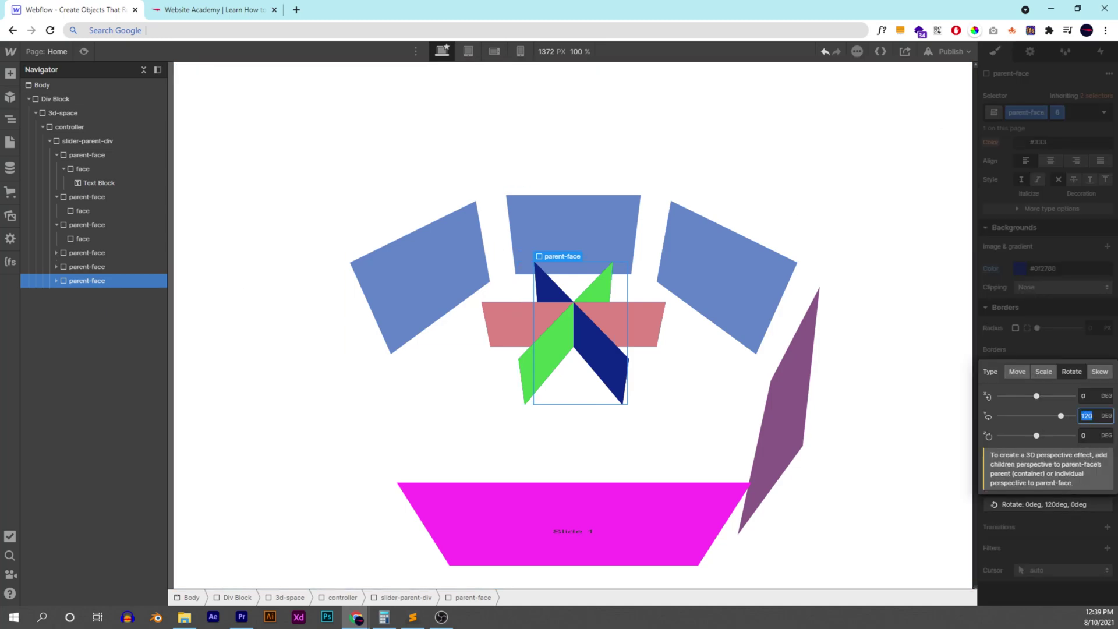
{"action": "type", "text": "240+60"}
{"action": "key", "text": "Return"}
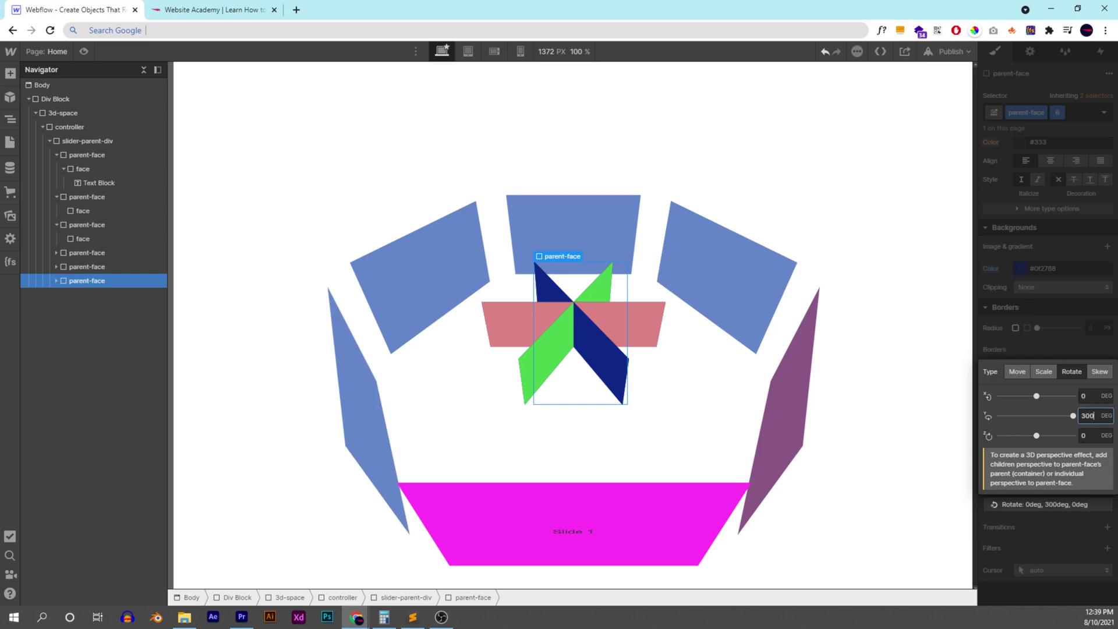
{"action": "left_click", "coordinate": [1083, 309]}
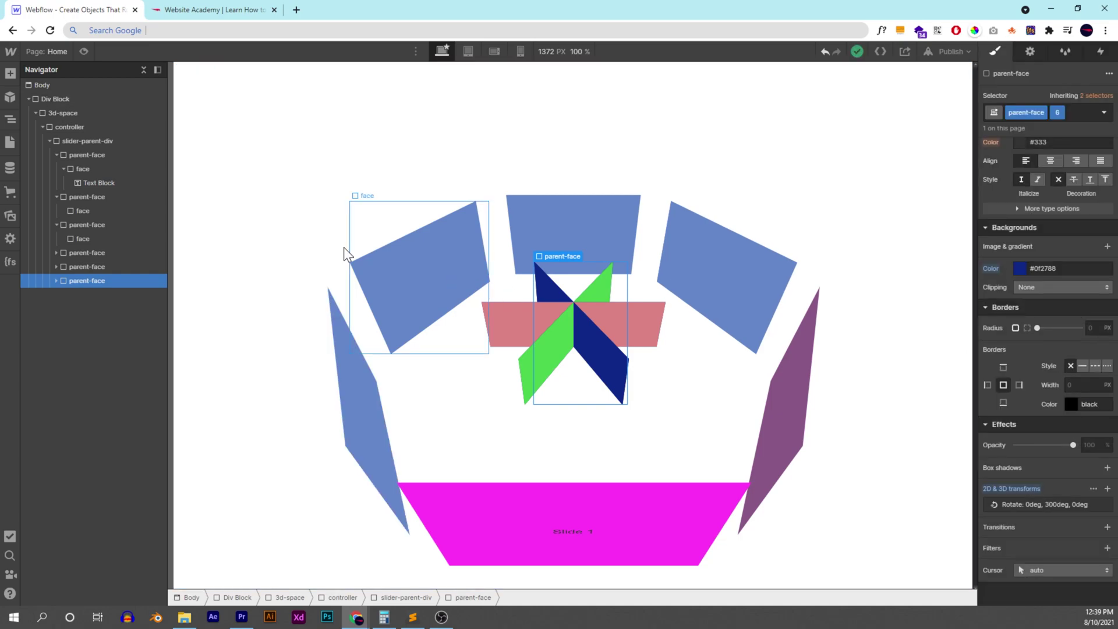
Step: Rotate the controller to -11 degrees on X and 31 degrees on Y to view the ring of faces
{"action": "left_click", "coordinate": [119, 127]}
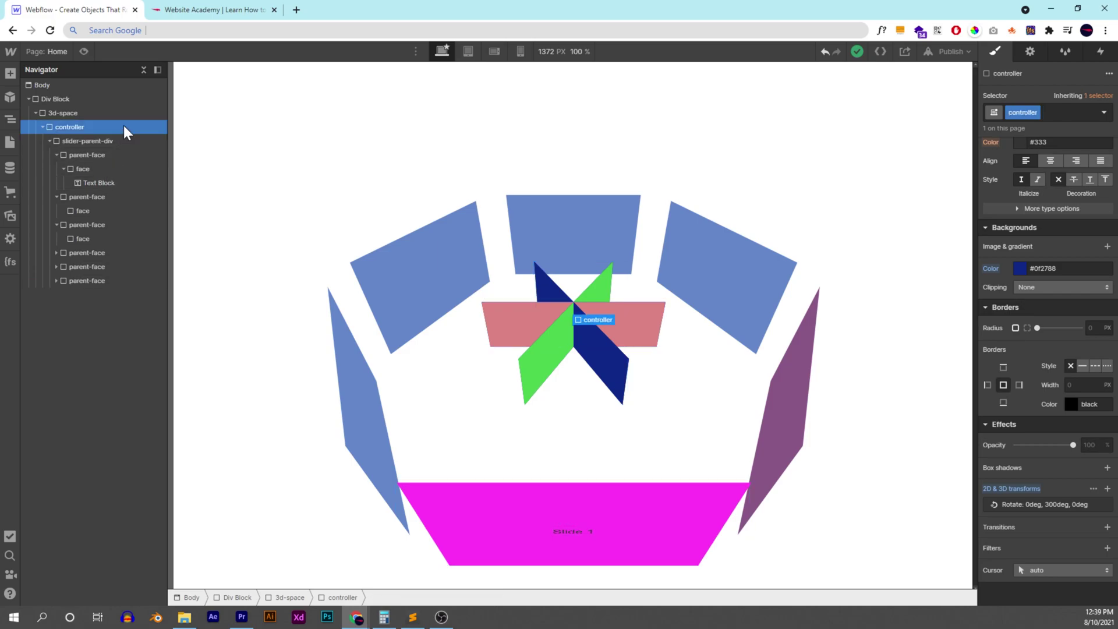
{"action": "left_click", "coordinate": [1036, 504]}
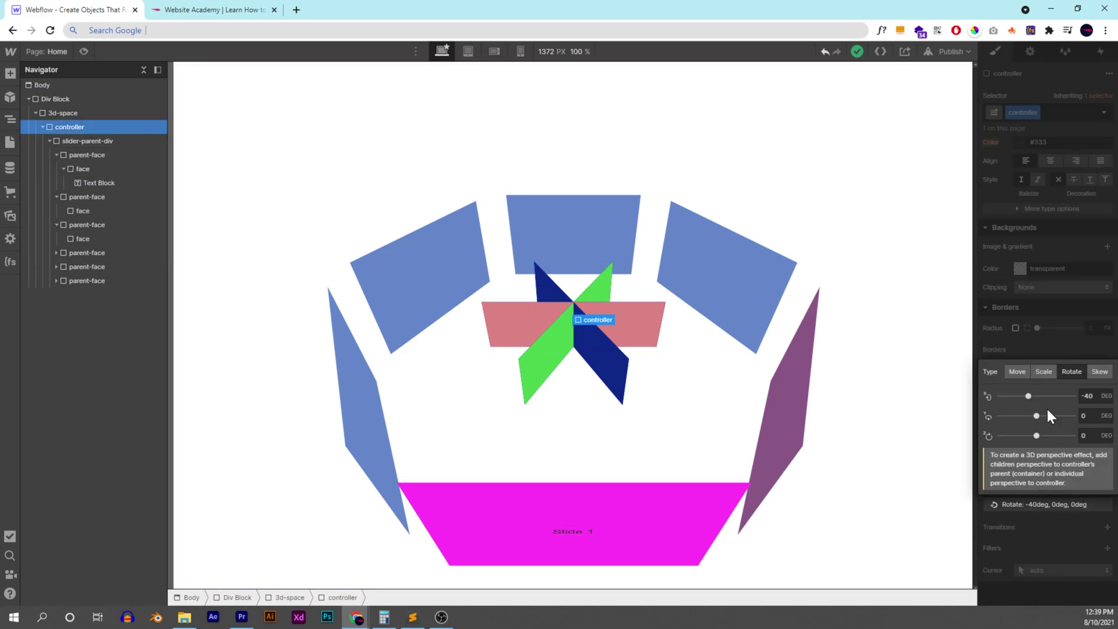
{"action": "mouse_move", "coordinate": [1036, 416]}
{"action": "left_mouse_down"}
{"action": "mouse_move", "coordinate": [1031, 397]}
{"action": "mouse_move", "coordinate": [1043, 415]}
{"action": "left_mouse_up"}
Step: Switch to Calculator and divide 360 by 20 to get the angle per face for twenty faces
{"action": "left_click", "coordinate": [391, 617]}
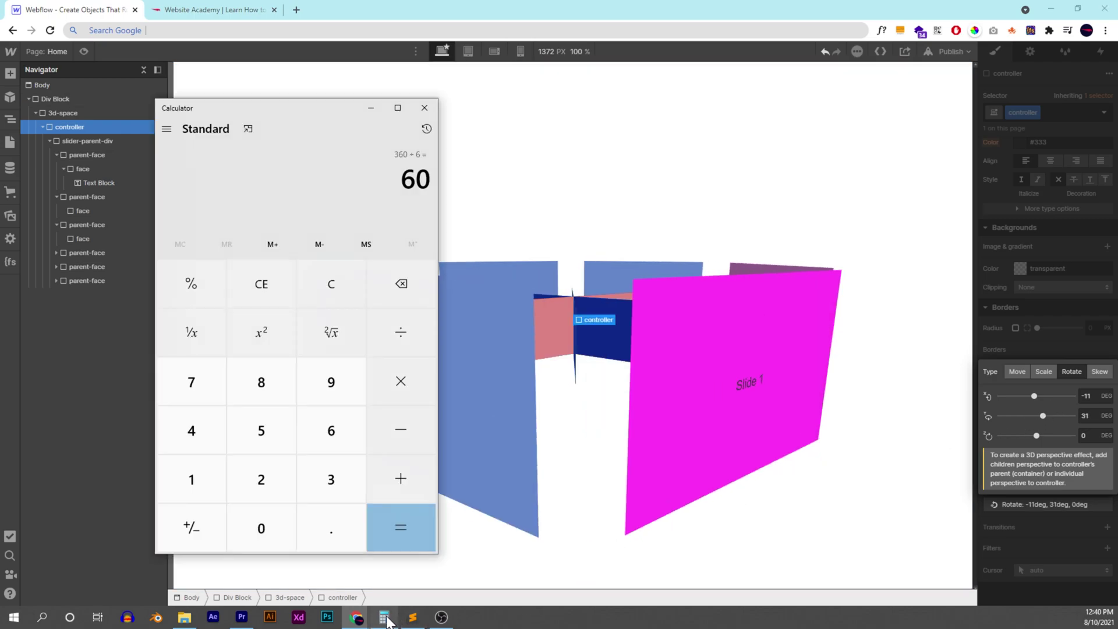
{"action": "type", "text": "360"}
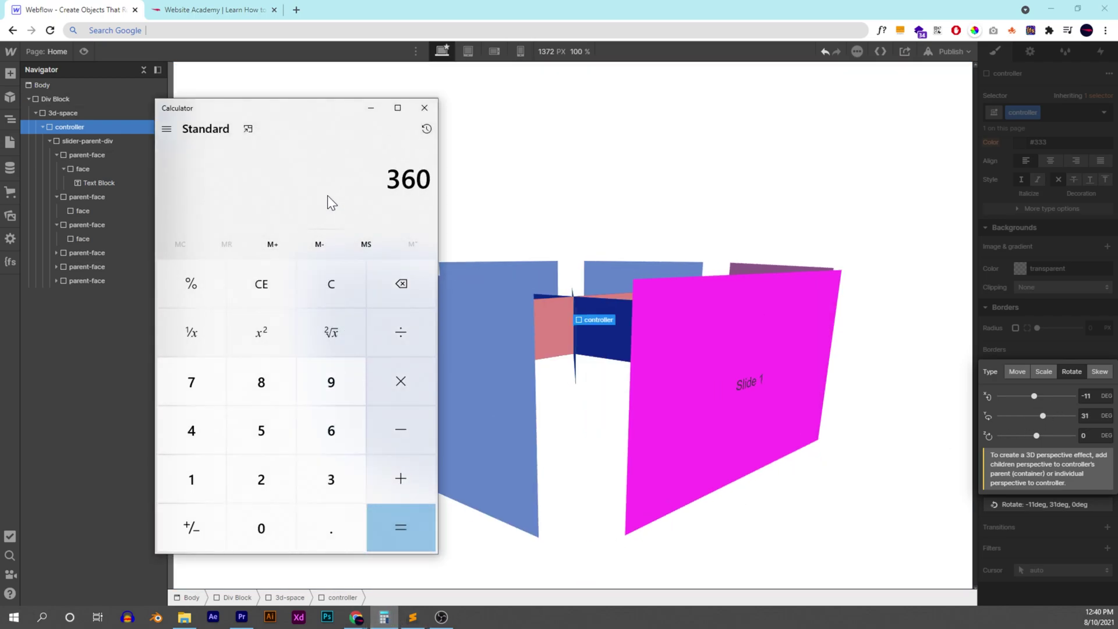
{"action": "key", "text": "slash"}
{"action": "type", "text": "20"}
{"action": "key", "text": "Return"}
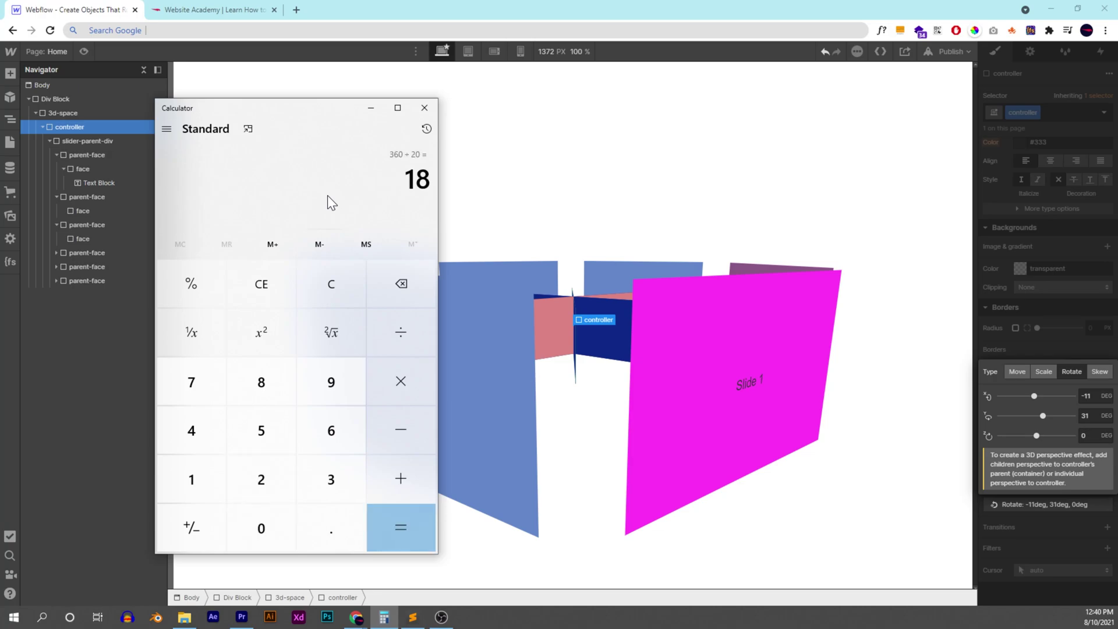
{"action": "left_click", "coordinate": [521, 211]}
Step: Check the fifth parent-face's rotation and the style settings of the face nested in the sixth parent-face
{"action": "left_click", "coordinate": [163, 268]}
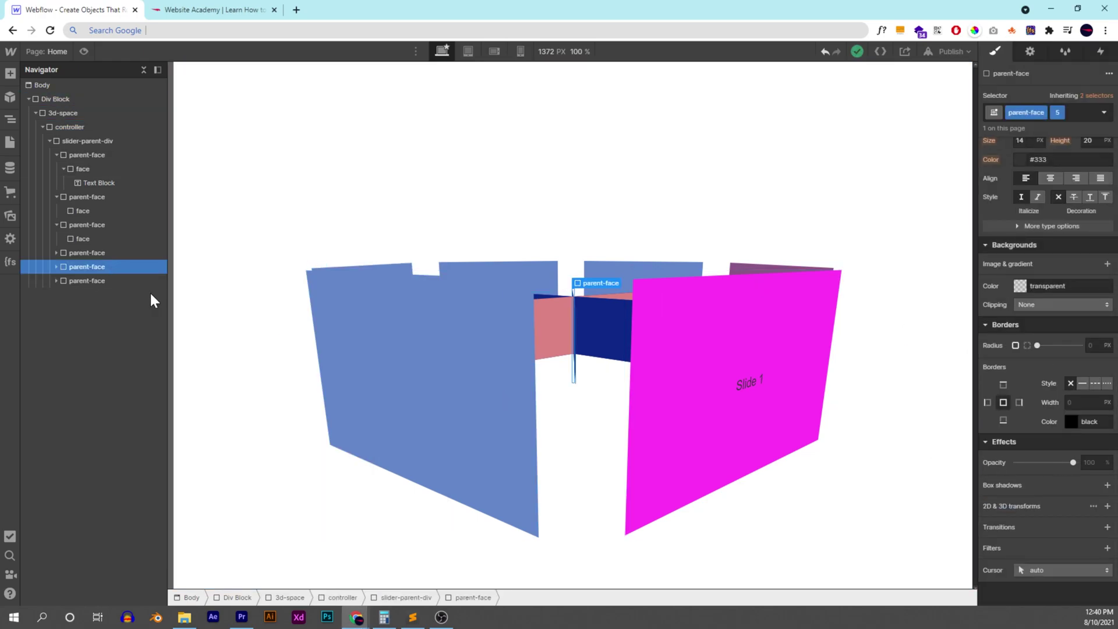
{"action": "left_click", "coordinate": [1043, 504]}
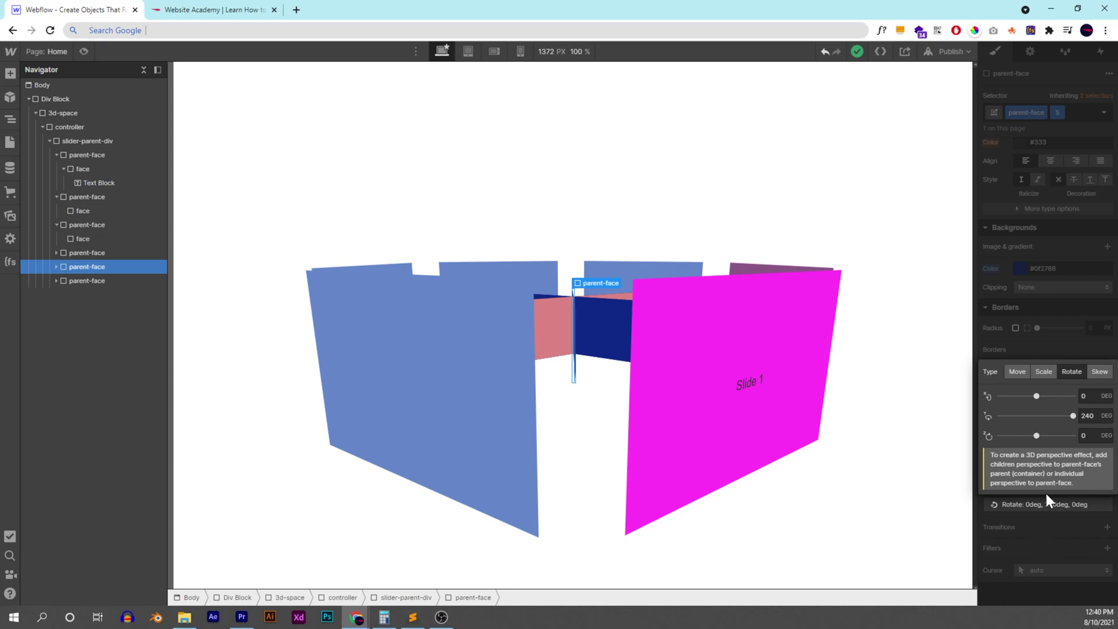
{"action": "left_click", "coordinate": [1070, 300]}
{"action": "left_click", "coordinate": [379, 361]}
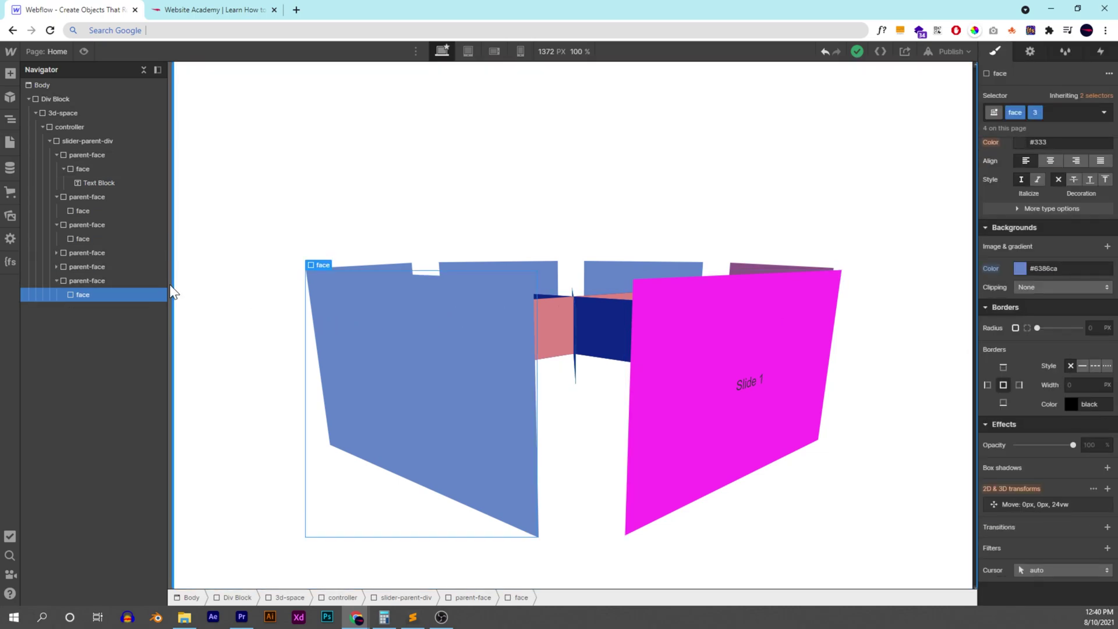
{"action": "scroll", "coordinate": [1047, 359], "scroll_direction": "up", "scroll_amount": 10}
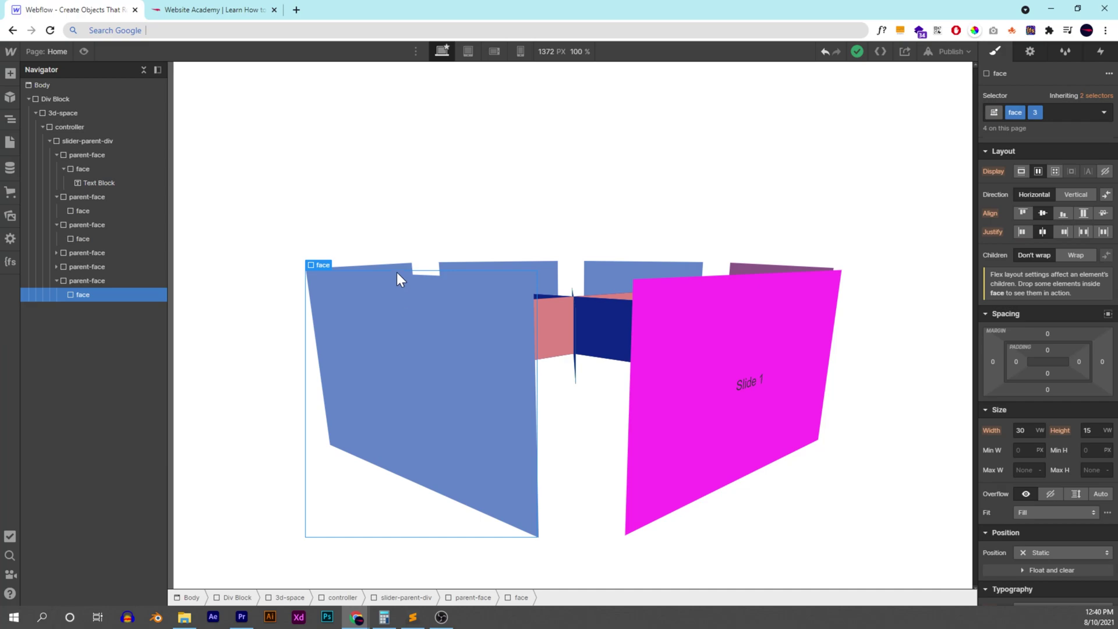
Step: Set the controller's rotation to 0 degrees on X and 0.1 degrees on Y
{"action": "left_click", "coordinate": [100, 128]}
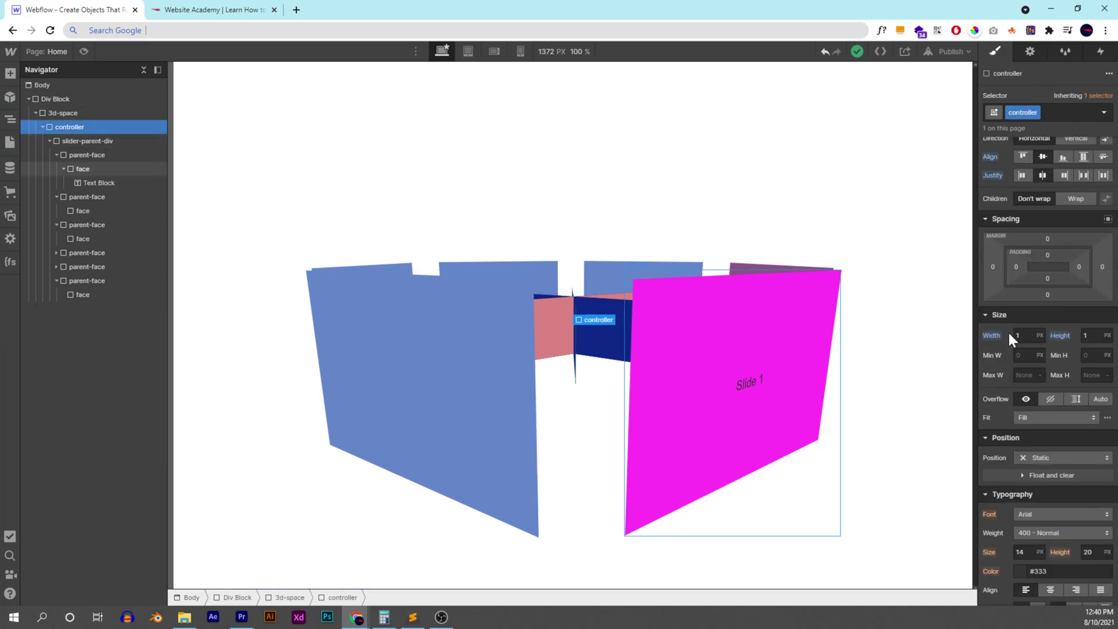
{"action": "scroll", "coordinate": [1090, 373], "scroll_direction": "down", "scroll_amount": 7}
{"action": "left_click", "coordinate": [1039, 498]}
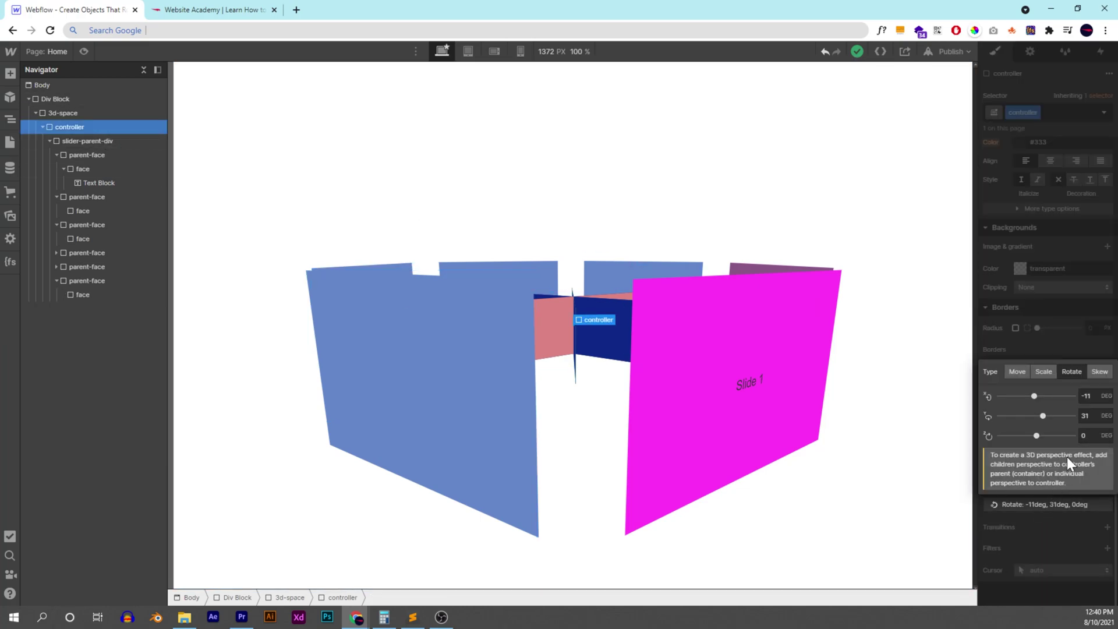
{"action": "left_click", "coordinate": [1086, 396]}
{"action": "type", "text": "0"}
{"action": "key", "text": "Tab"}
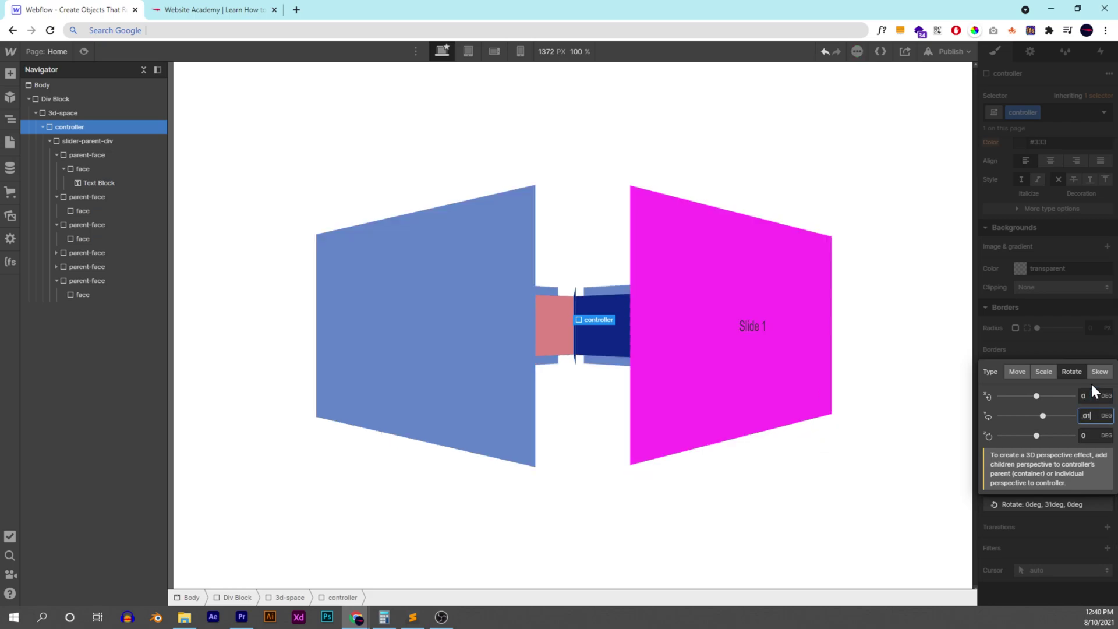
{"action": "type", "text": "0.01"}
{"action": "key", "text": "BackSpace"}
{"action": "key", "text": "BackSpace"}
{"action": "type", "text": "1"}
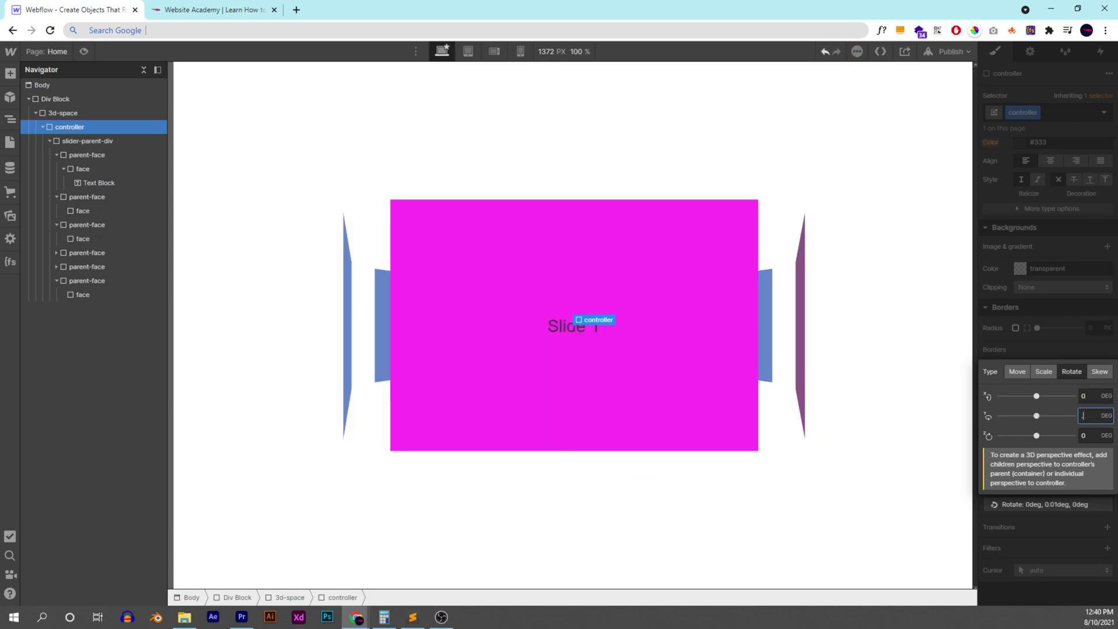
{"action": "left_click", "coordinate": [1096, 177]}
Step: Add a mouse-move-over-element trigger to the outer Div Block and set its action to Play mouse animation
{"action": "left_click", "coordinate": [757, 116]}
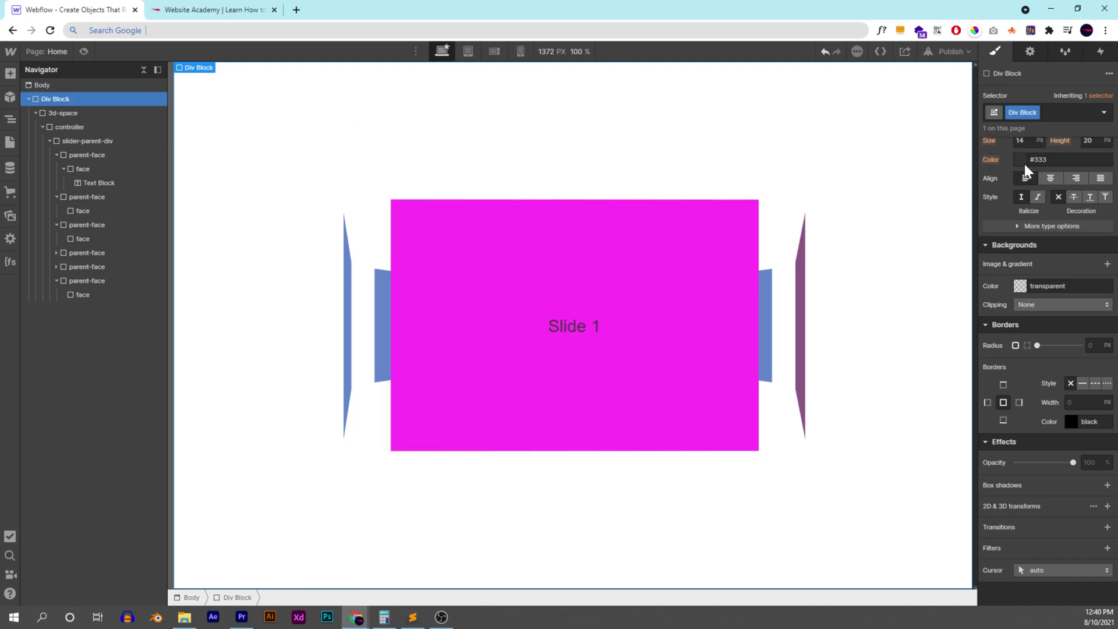
{"action": "left_click", "coordinate": [1100, 52]}
{"action": "left_click", "coordinate": [1110, 89]}
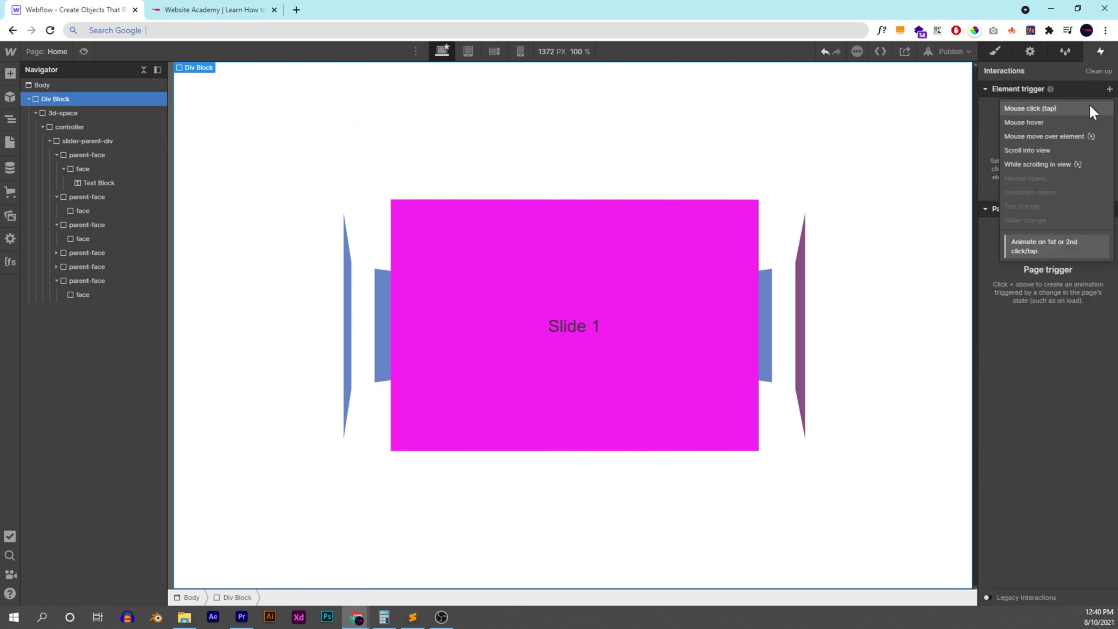
{"action": "left_click", "coordinate": [1045, 133]}
{"action": "left_click", "coordinate": [1043, 150]}
{"action": "left_click", "coordinate": [1036, 180]}
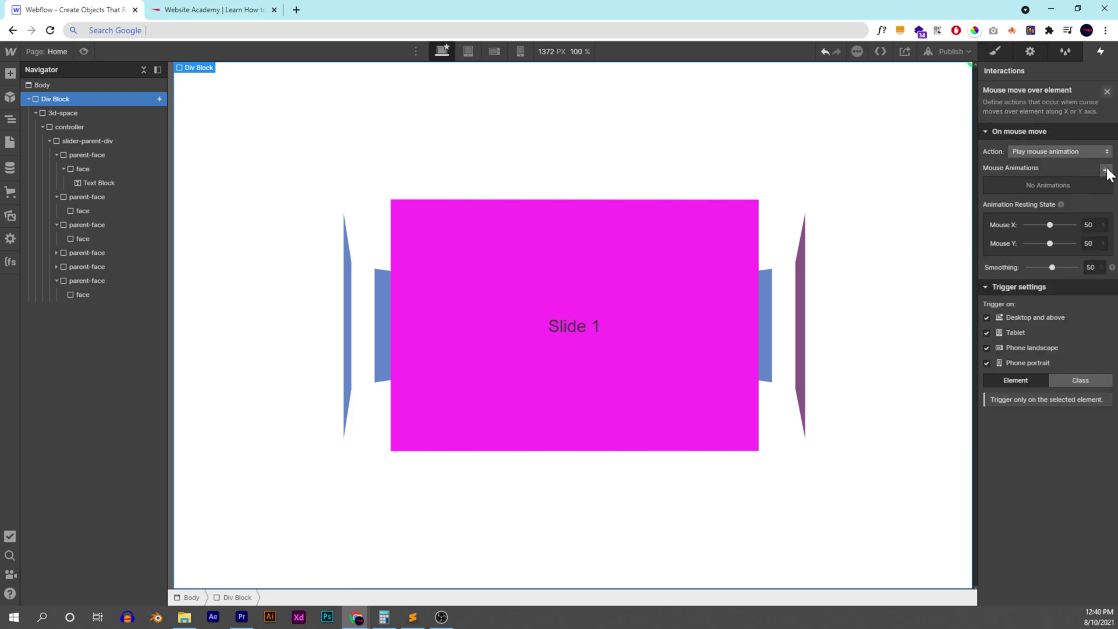
Step: Create a new mouse animation named "test interaction"
{"action": "left_click", "coordinate": [1107, 170]}
{"action": "type", "text": "test interaction"}
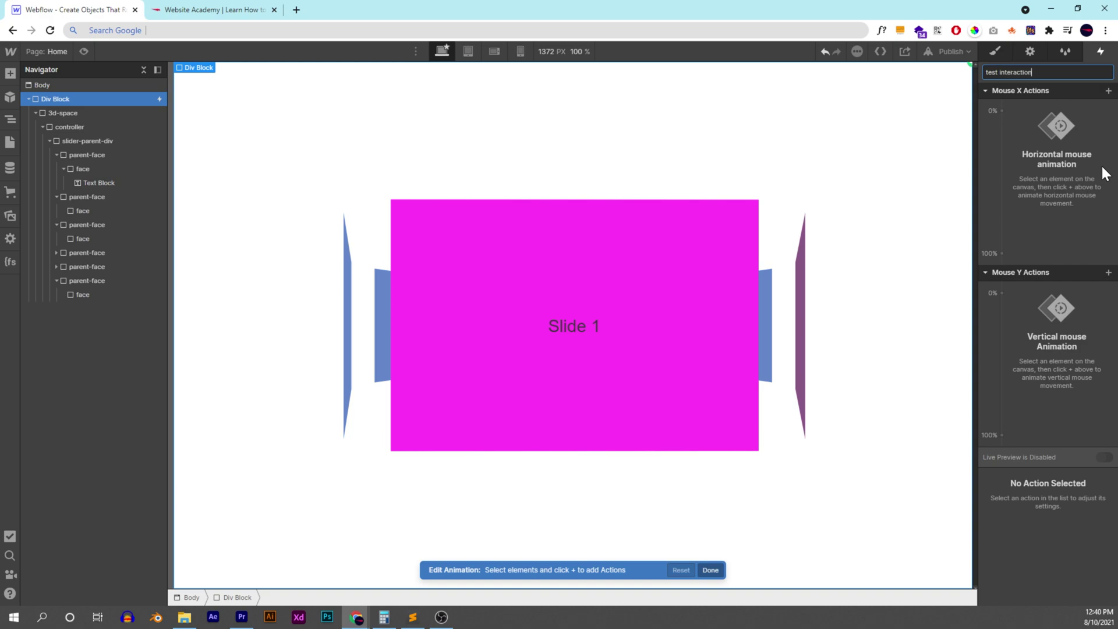
{"action": "key", "text": "Return"}
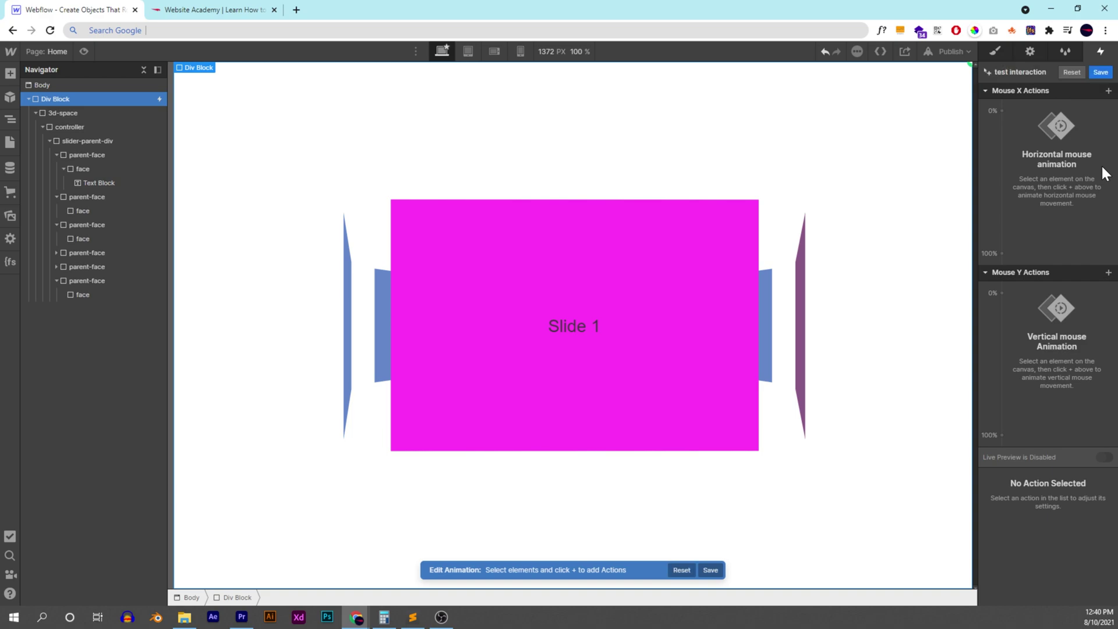
Step: Add a horizontal mouse-move Rotate action to the controller, with Y at -180 degrees at 0% and 180 degrees at 100%, and live-preview it
{"action": "left_click", "coordinate": [87, 127]}
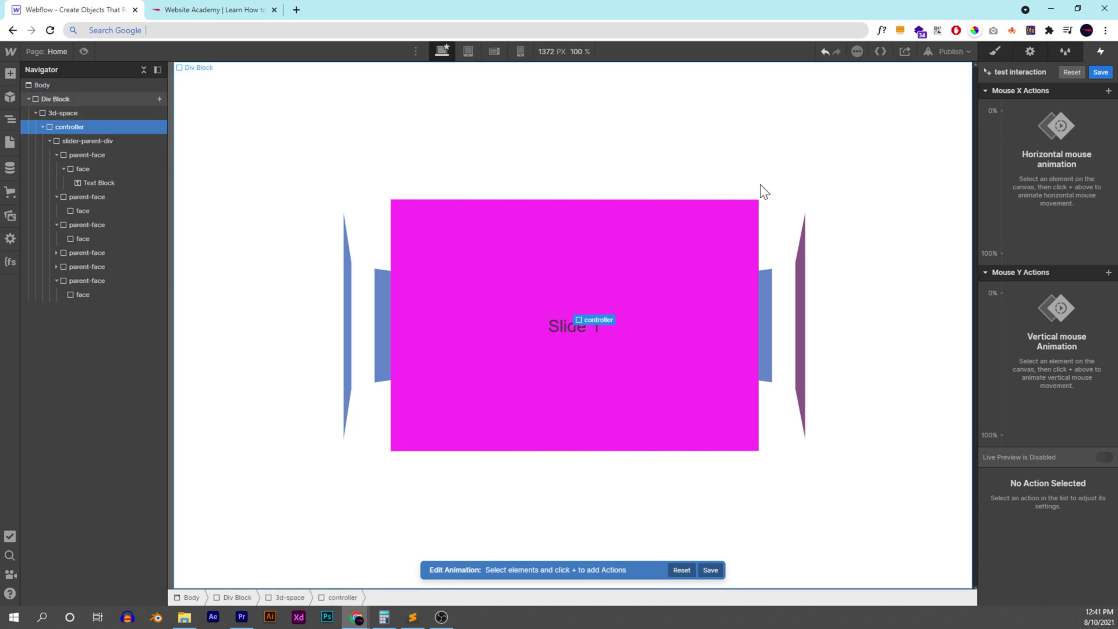
{"action": "left_click", "coordinate": [1108, 91]}
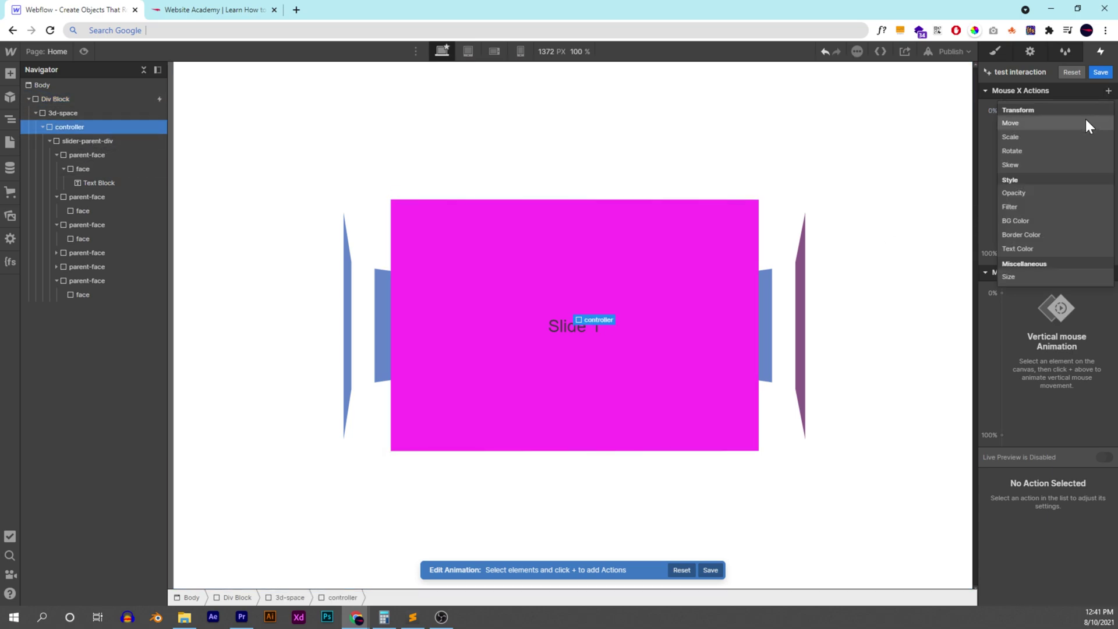
{"action": "left_click", "coordinate": [1038, 154]}
{"action": "left_click_drag", "start_coordinate": [1041, 579], "coordinate": [992, 579]}
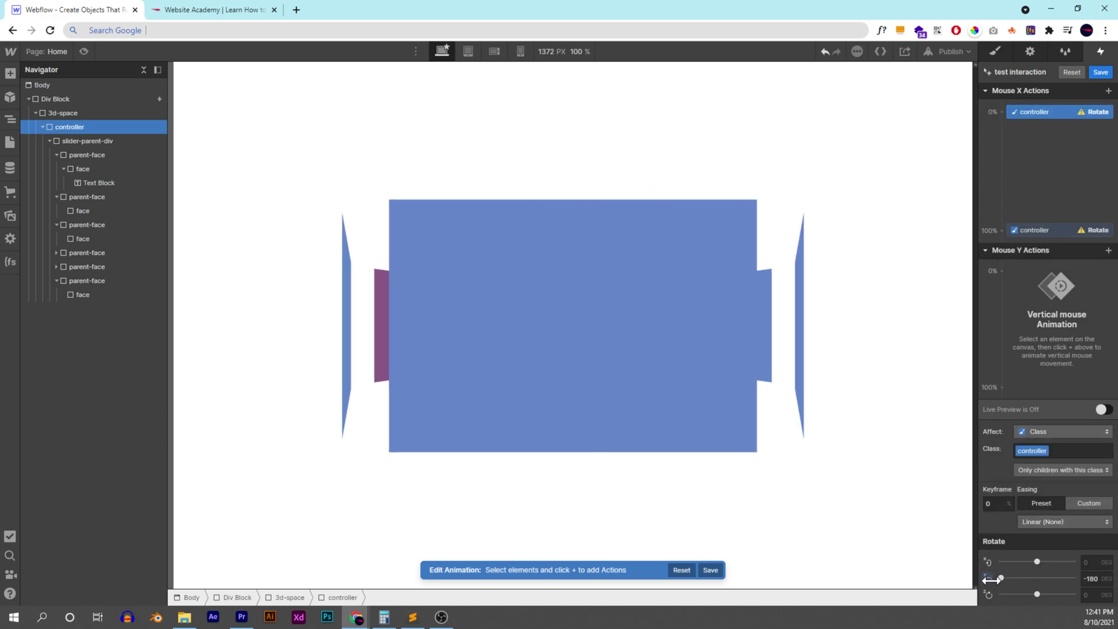
{"action": "left_click", "coordinate": [1037, 232]}
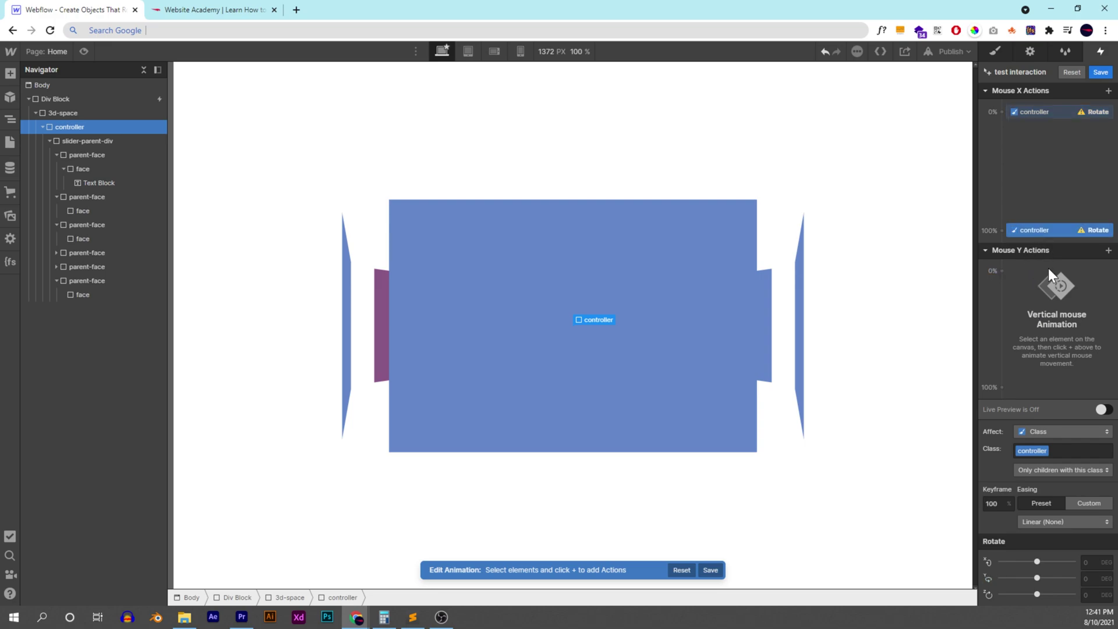
{"action": "left_click_drag", "start_coordinate": [1040, 579], "coordinate": [1073, 578]}
{"action": "left_click", "coordinate": [1101, 409]}
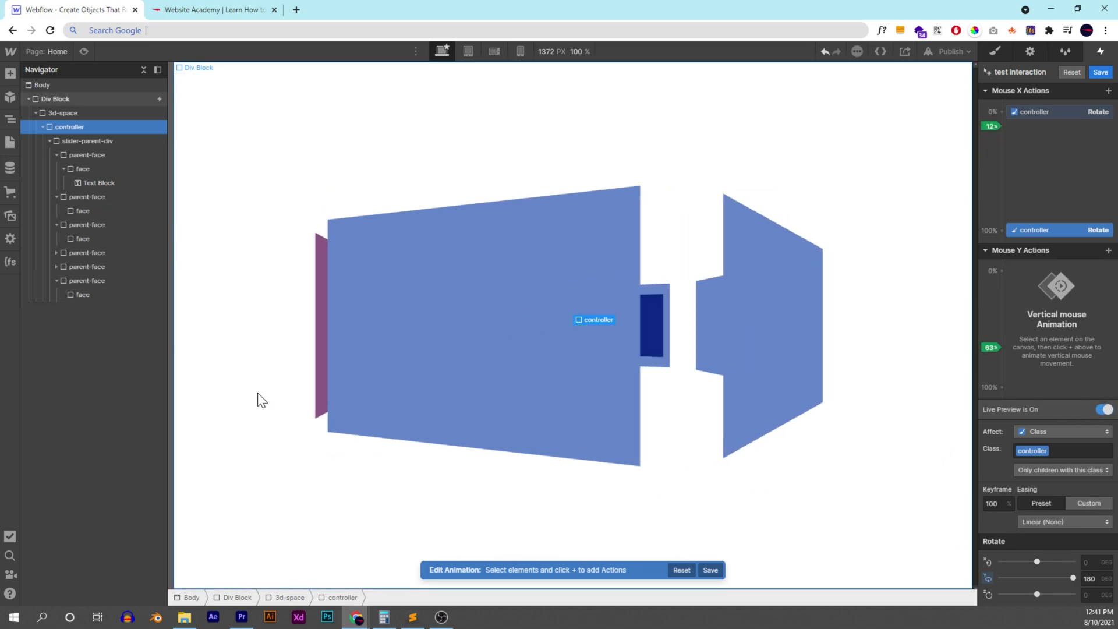
Step: Add a vertical mouse-move Rotate action to the controller, with X at 10 degrees at 0% and -10 degrees at 100%, and save the animation
{"action": "left_click", "coordinate": [1108, 250]}
{"action": "left_click", "coordinate": [1015, 310]}
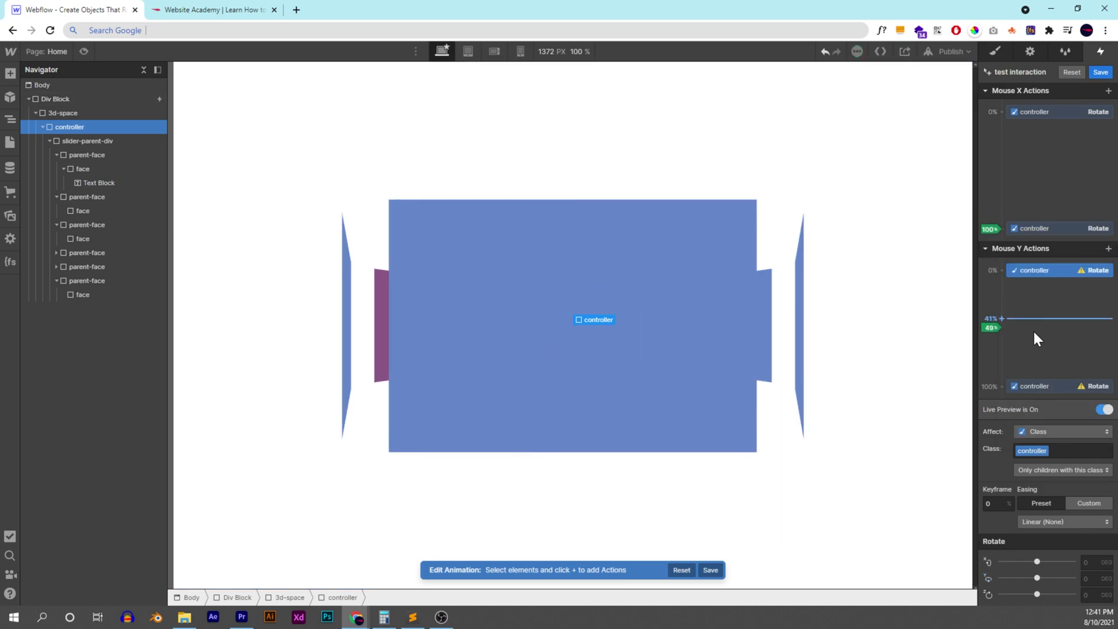
{"action": "type", "text": "10"}
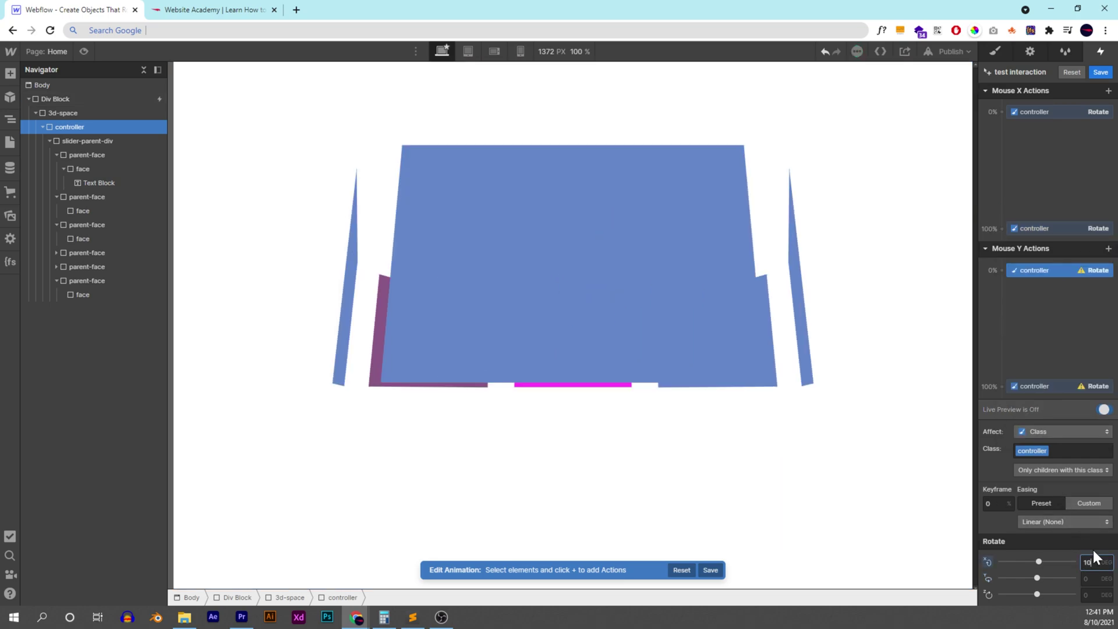
{"action": "left_click", "coordinate": [1044, 387]}
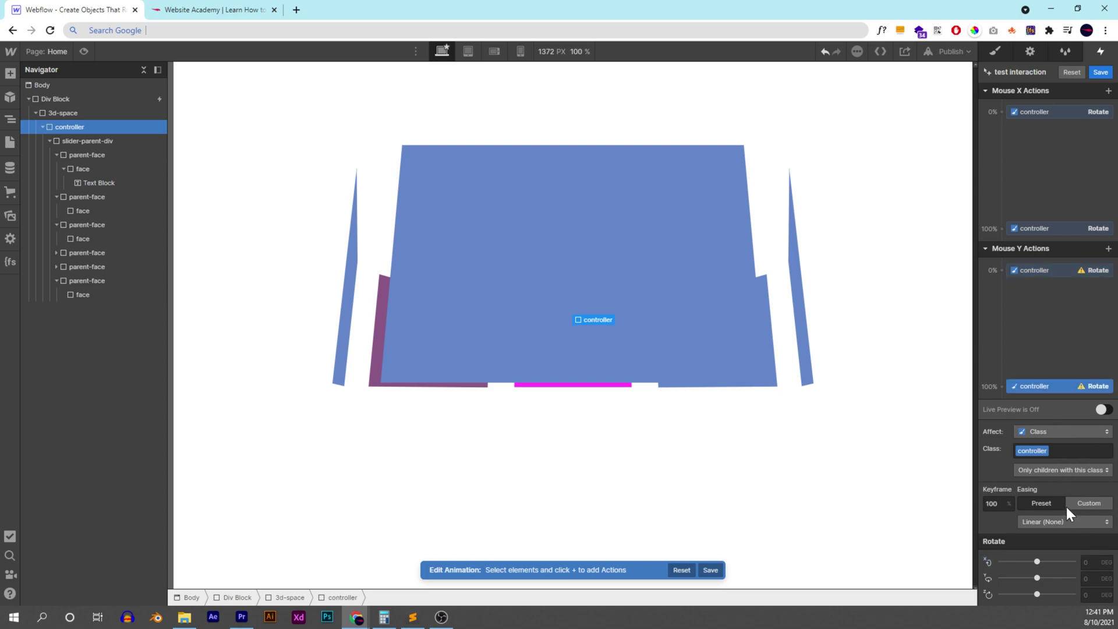
{"action": "type", "text": "-10"}
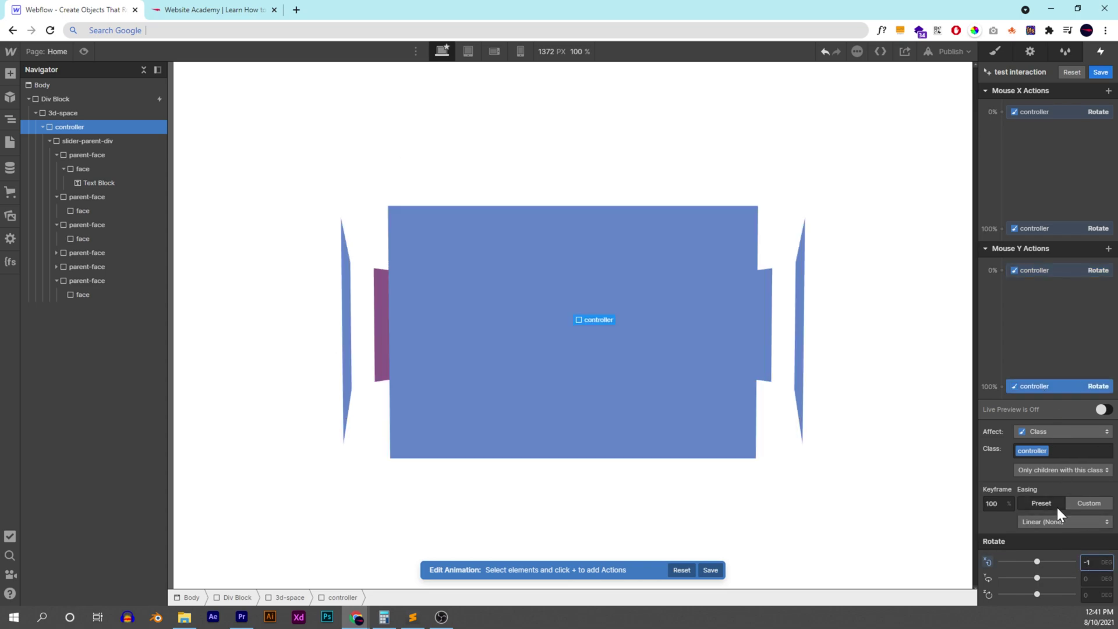
{"action": "left_click", "coordinate": [1103, 410]}
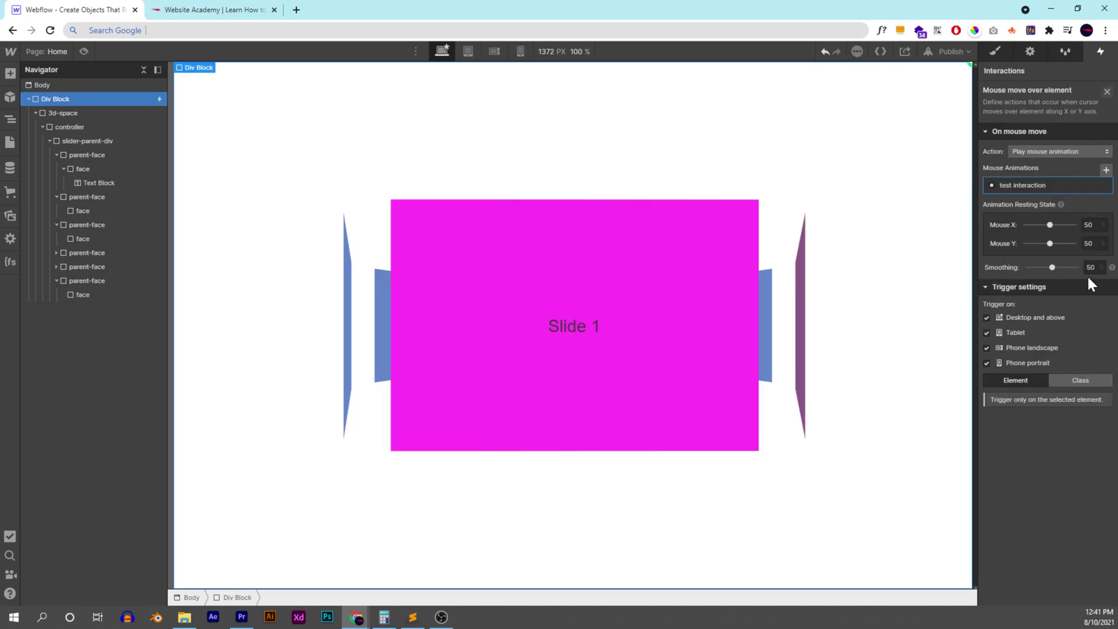
Step: Set the mouse animation's smoothing to 90 and preview the interaction on the page
{"action": "type", "text": "90"}
{"action": "left_click", "coordinate": [83, 51]}
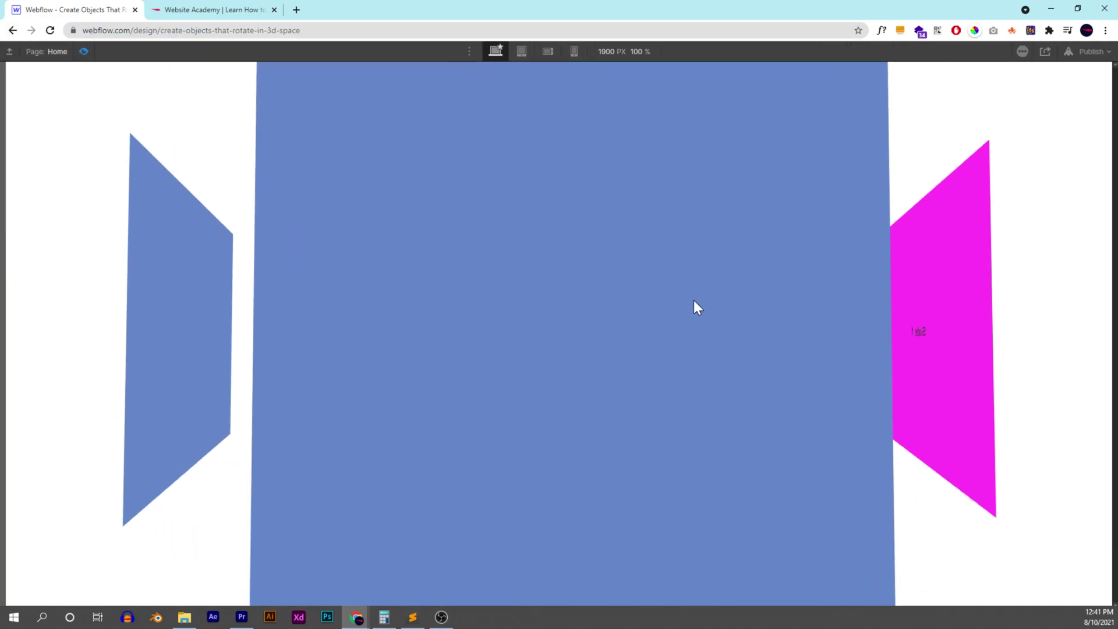
{"action": "key", "text": "ctrl+shift+p"}
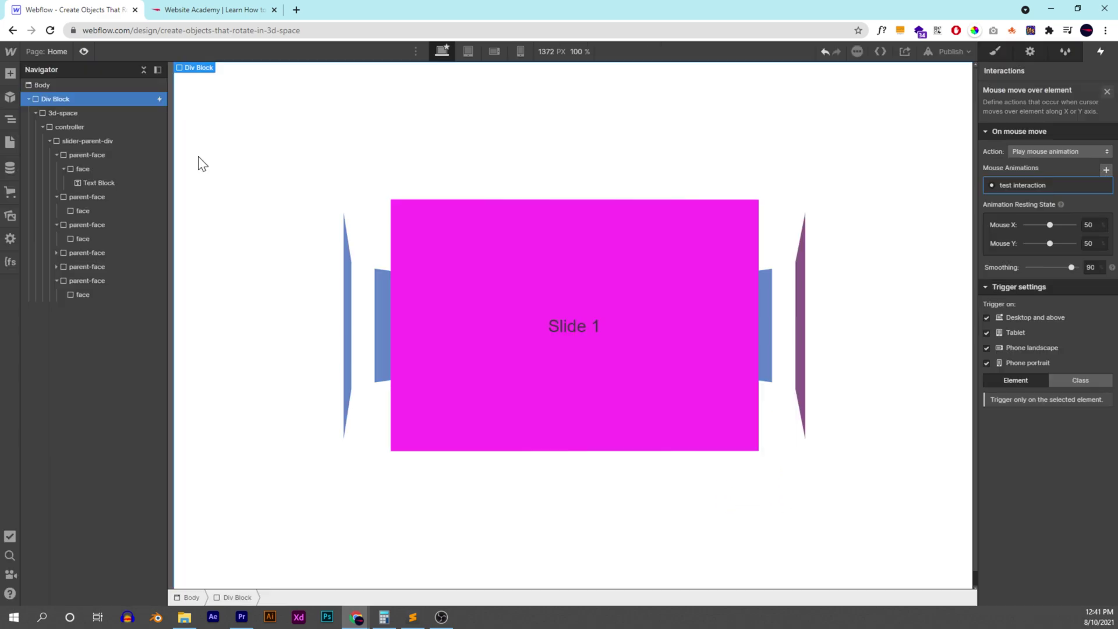
Step: Set the height of the face in the first parent-face to 10 VW and preview the slider
{"action": "left_click", "coordinate": [92, 154]}
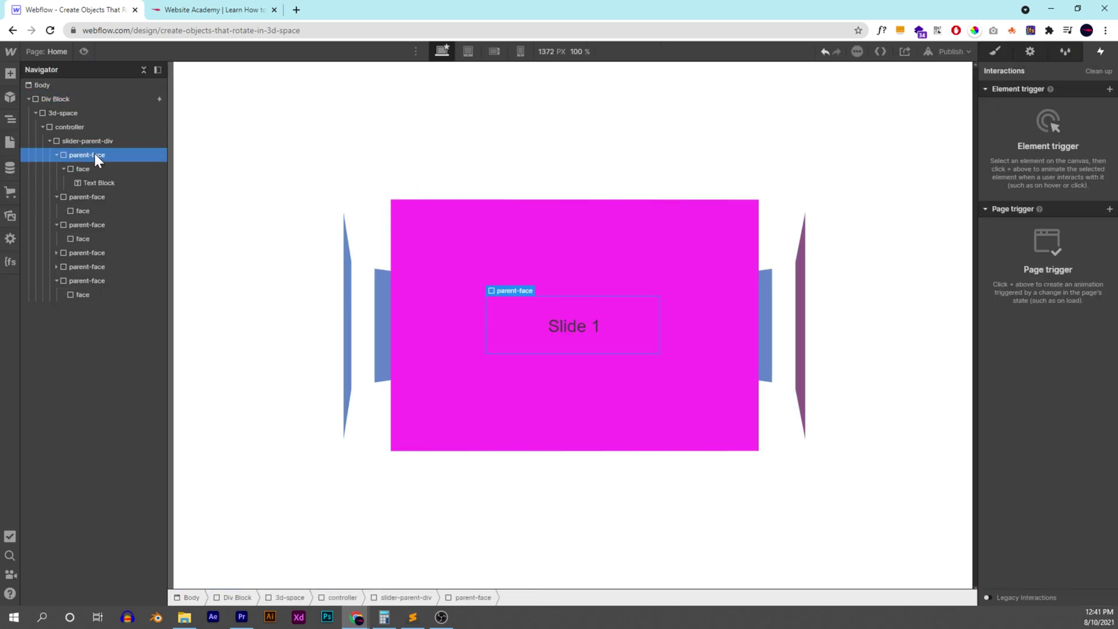
{"action": "left_click", "coordinate": [994, 53]}
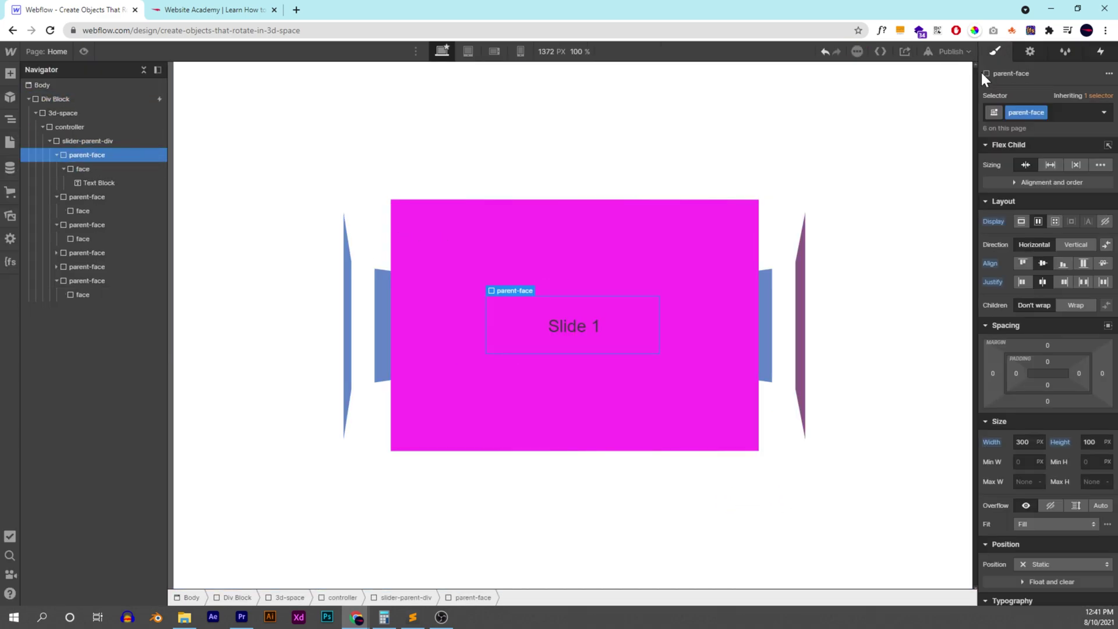
{"action": "left_click", "coordinate": [134, 171]}
{"action": "left_click", "coordinate": [1088, 442]}
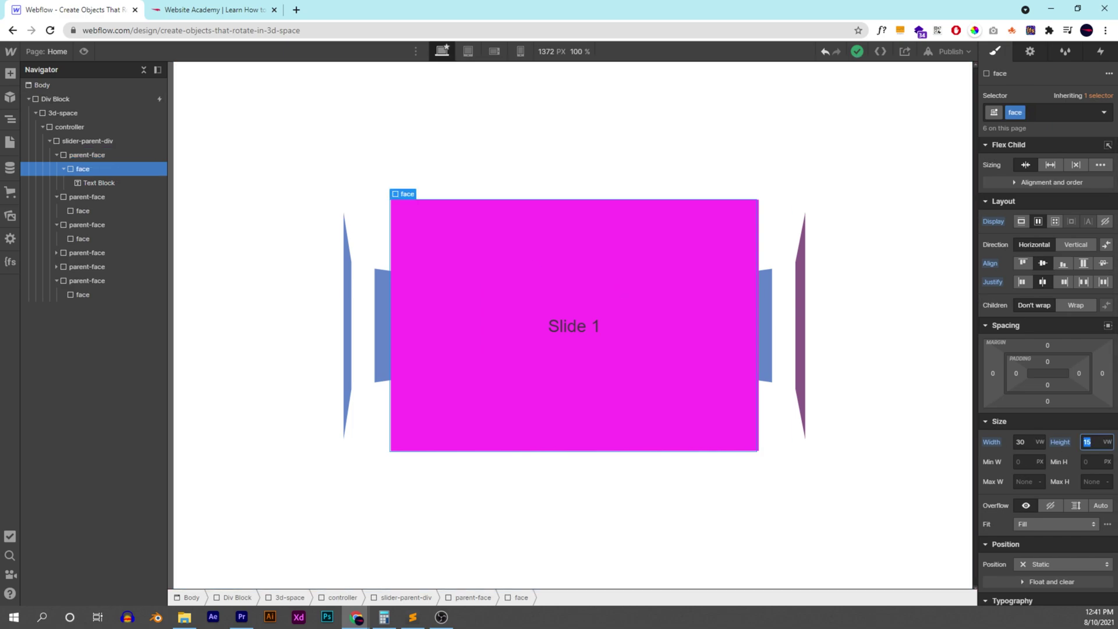
{"action": "type", "text": "10"}
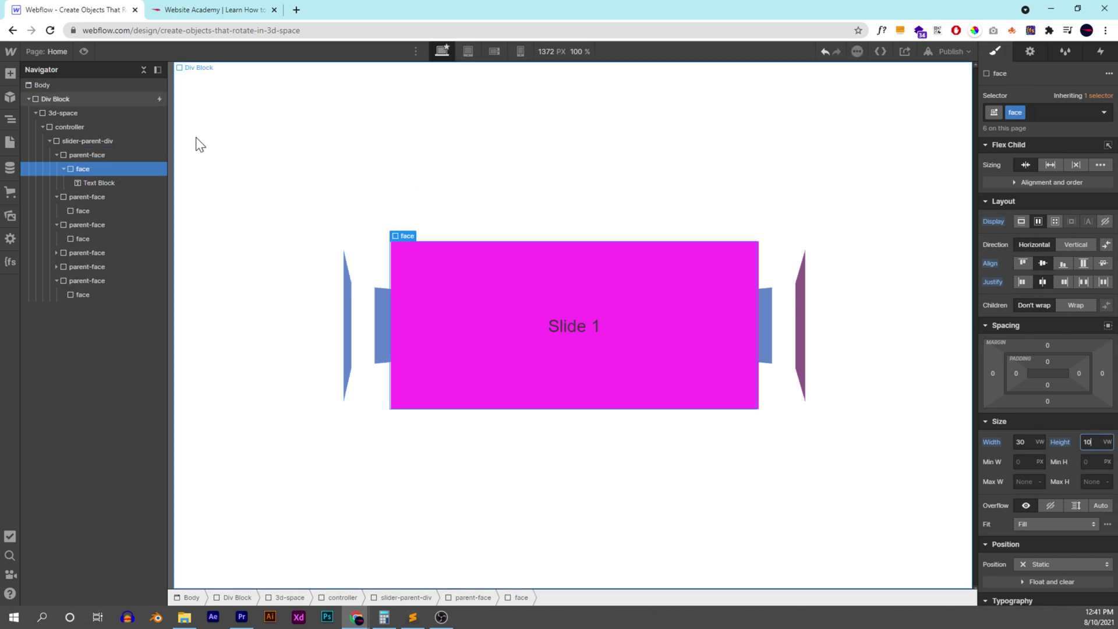
{"action": "left_click", "coordinate": [85, 51]}
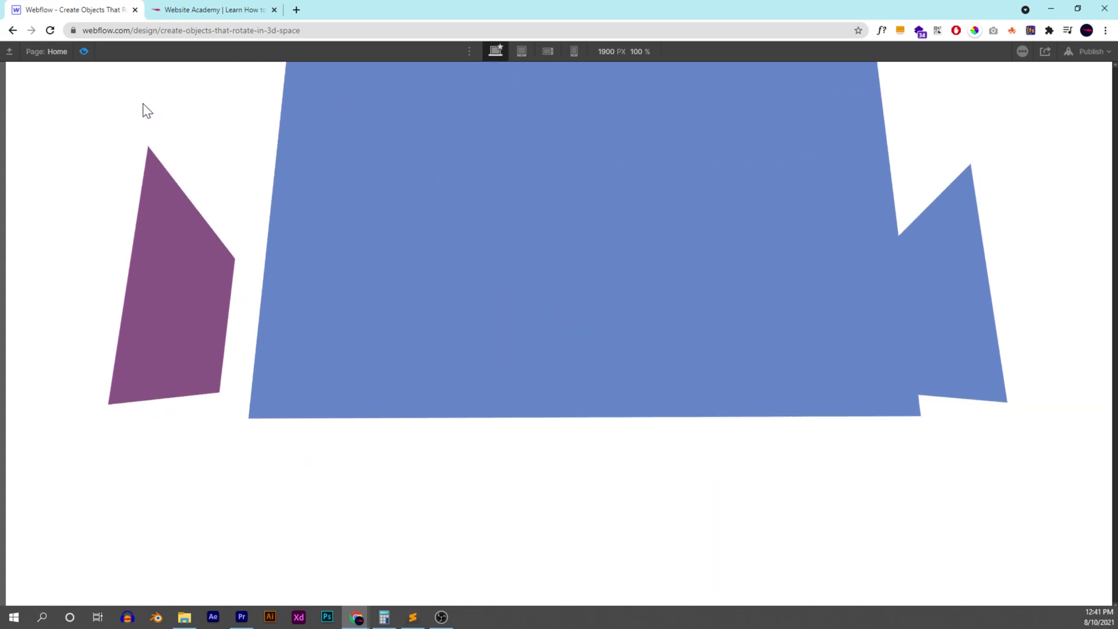
{"action": "left_click", "coordinate": [85, 52]}
Step: Set the face's 3D Move transform to 21 VW on Z and preview the slider
{"action": "scroll", "coordinate": [1048, 436], "scroll_direction": "down", "scroll_amount": 5}
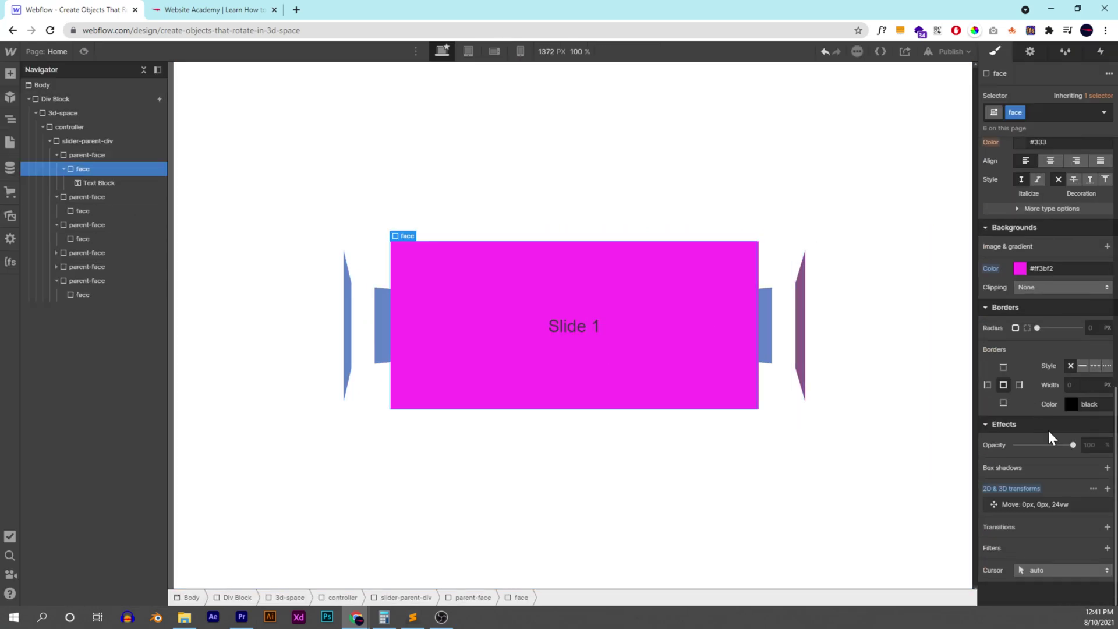
{"action": "left_click", "coordinate": [1042, 506]}
{"action": "left_click", "coordinate": [1087, 435]}
{"action": "type", "text": "1"}
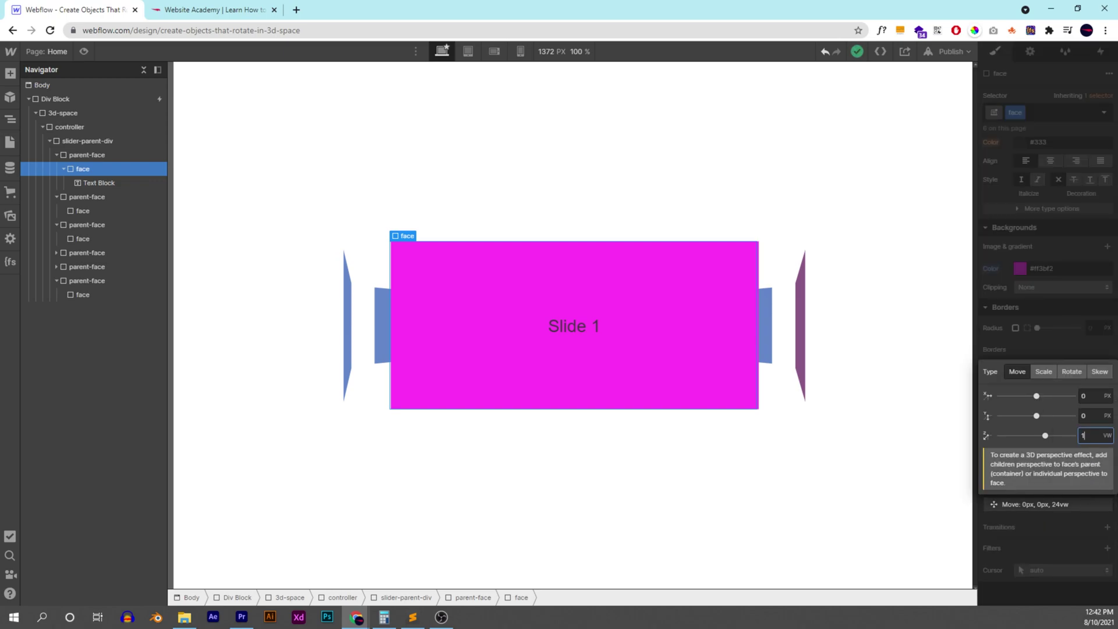
{"action": "key", "text": "Return"}
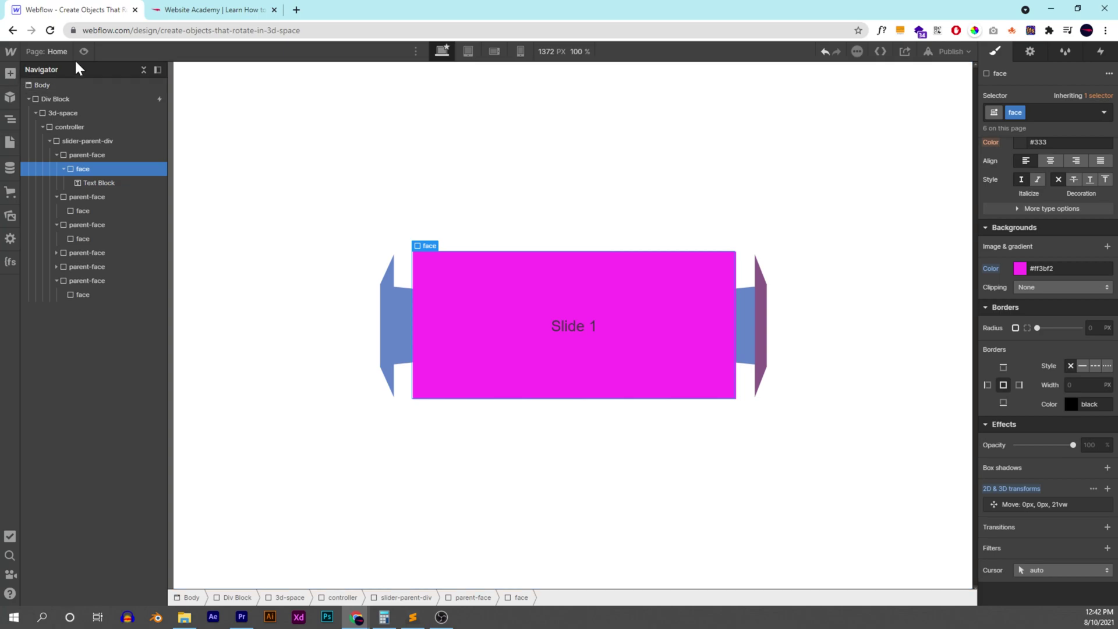
{"action": "left_click", "coordinate": [84, 52]}
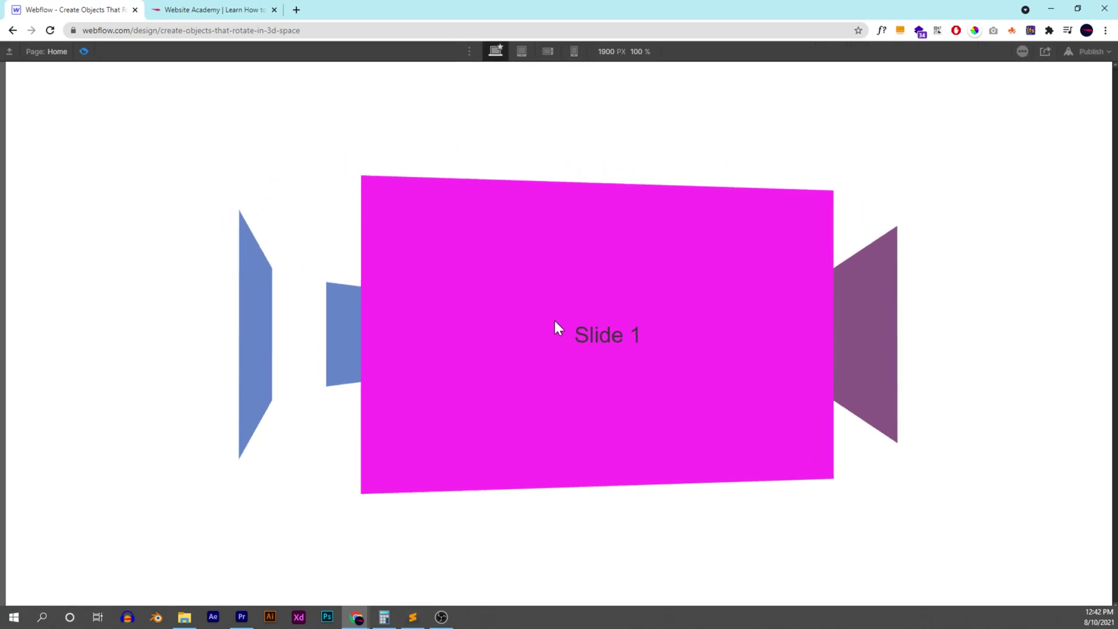
{"action": "left_click", "coordinate": [84, 51]}
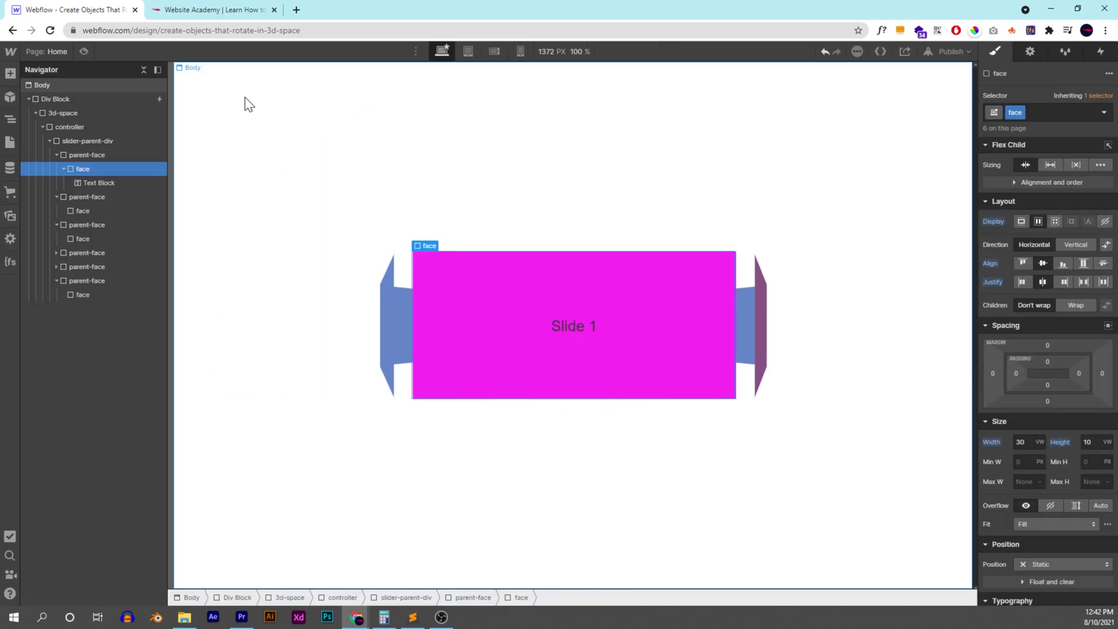
Step: Delete the mouse-move-over-element trigger from the outer Div Block
{"action": "left_click", "coordinate": [1103, 53]}
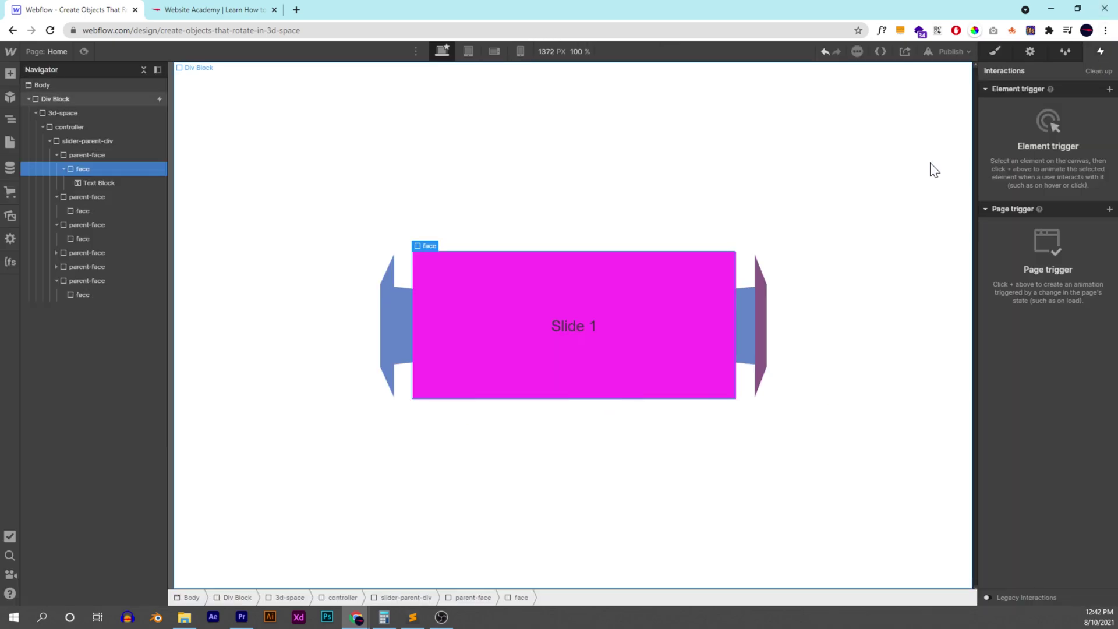
{"action": "left_click", "coordinate": [855, 155]}
{"action": "left_click", "coordinate": [1110, 107]}
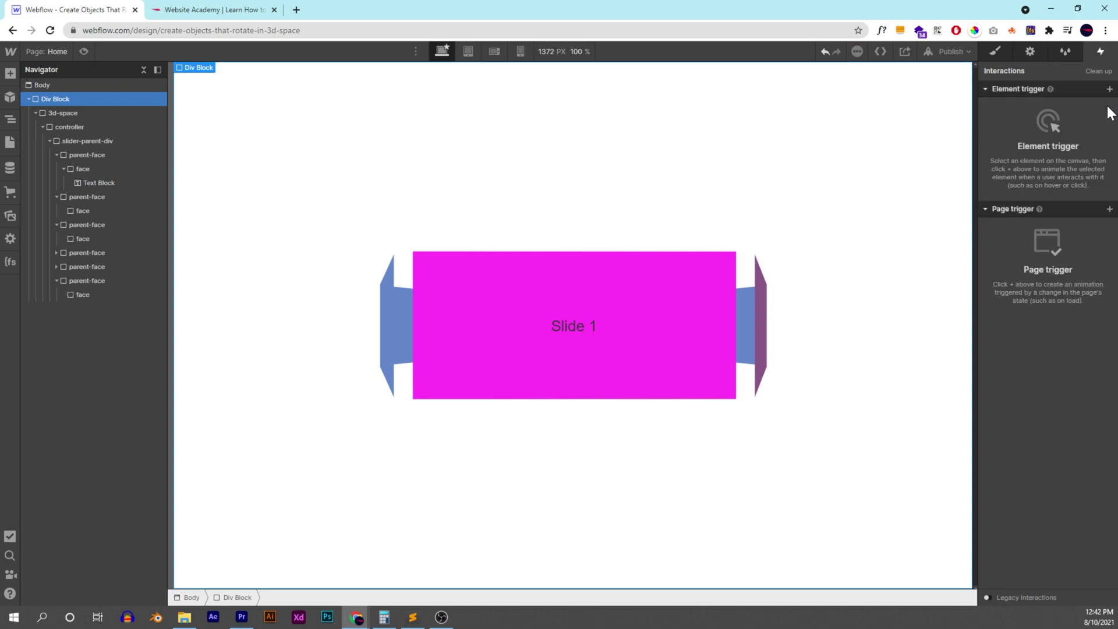
Step: Collapse the element tree and insert a Text Link directly in the Body, above the outer Div Block
{"action": "left_click", "coordinate": [992, 53]}
{"action": "left_click", "coordinate": [145, 71]}
{"action": "key", "text": "ctrl+e"}
{"action": "type", "text": "text"}
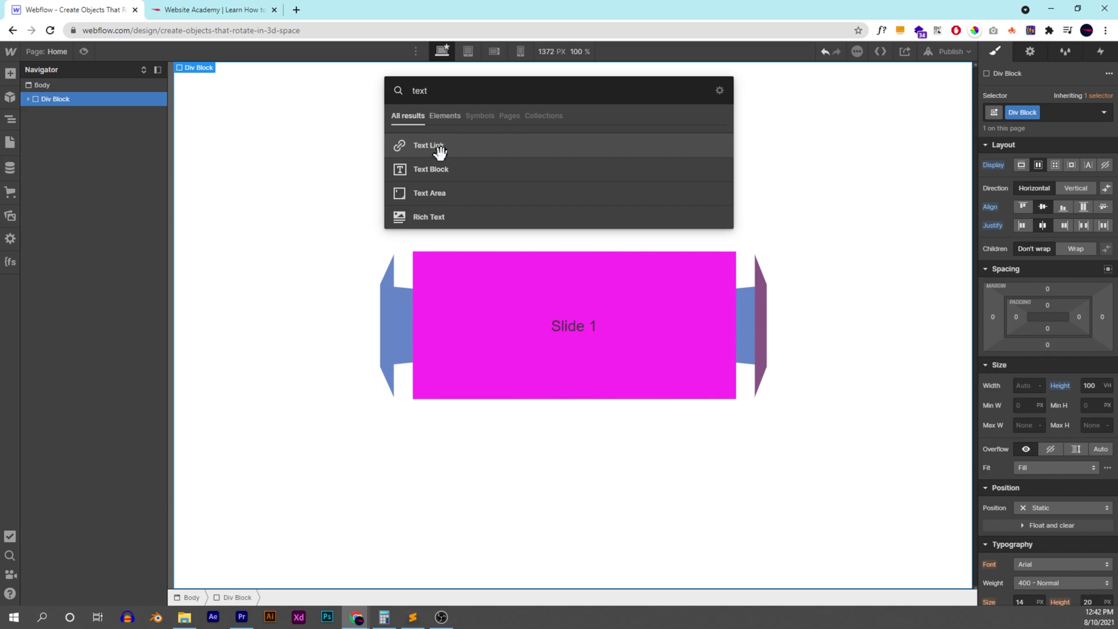
{"action": "left_click_drag", "start_coordinate": [440, 144], "coordinate": [99, 96]}
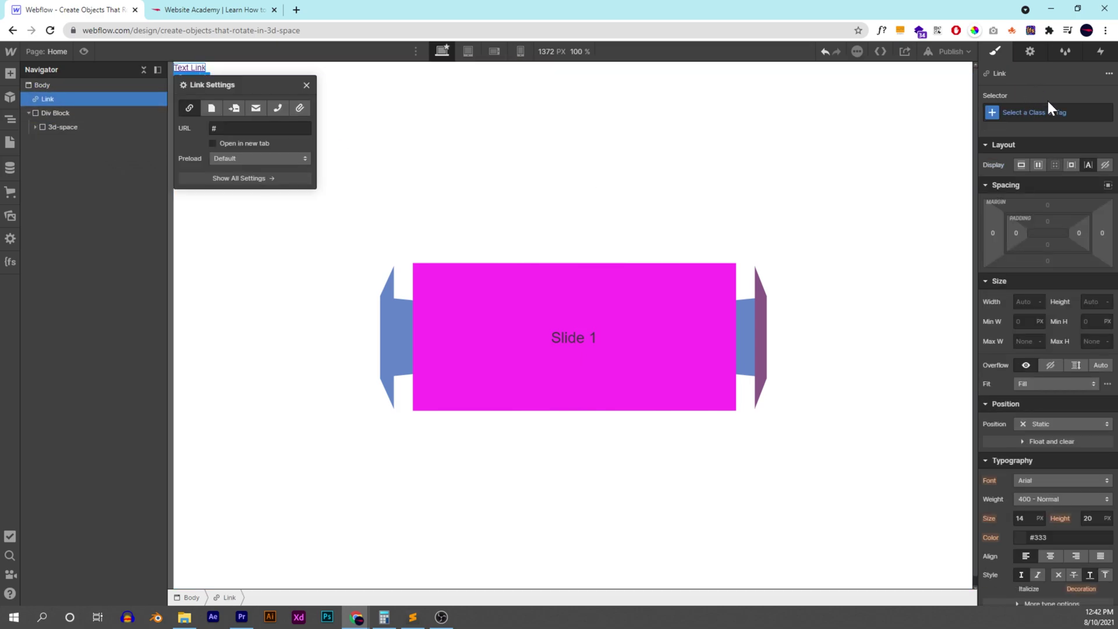
Step: Give the new text link the class "previous" and change its text to "Previous"
{"action": "left_click", "coordinate": [1020, 112]}
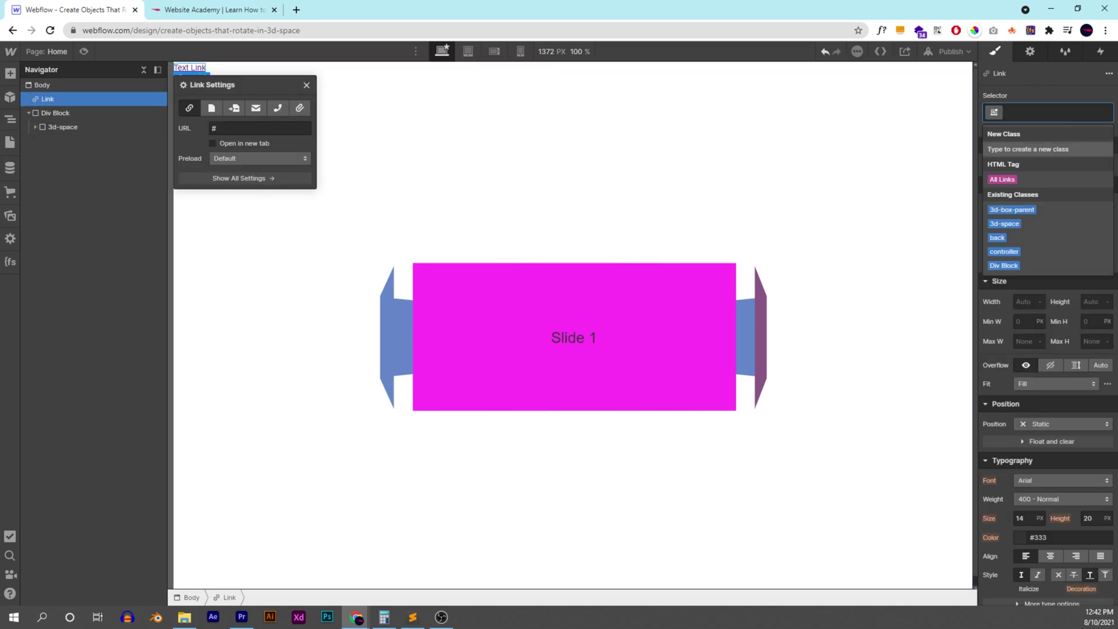
{"action": "type", "text": "prev-button"}
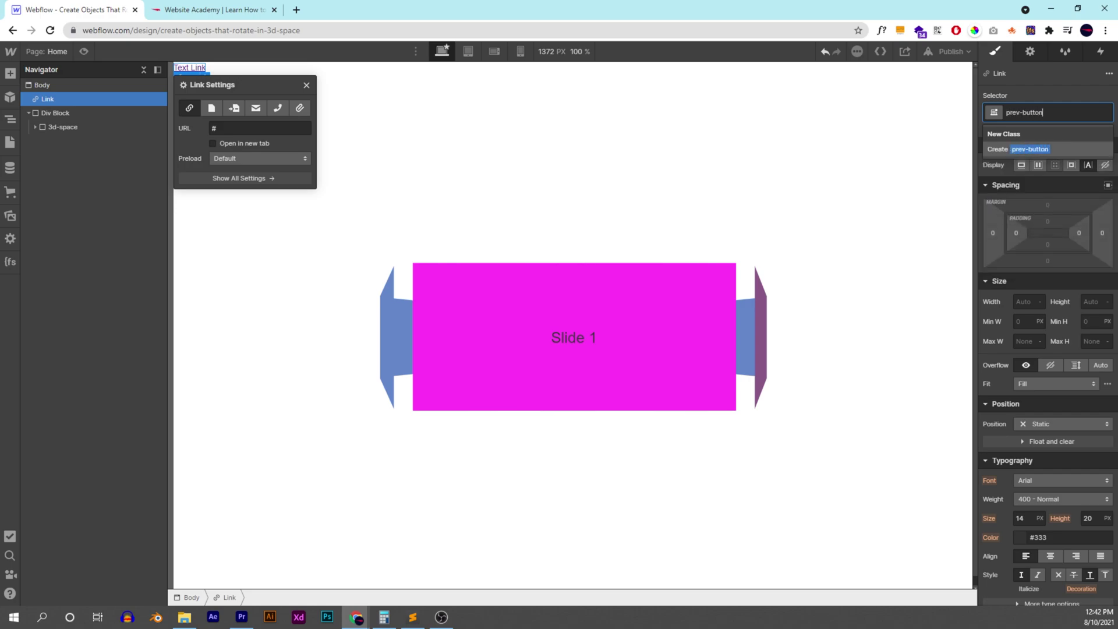
{"action": "key", "text": "BackSpace"}
{"action": "key", "text": "BackSpace"}
{"action": "key", "text": "BackSpace"}
{"action": "key", "text": "BackSpace"}
{"action": "key", "text": "BackSpace"}
{"action": "key", "text": "BackSpace"}
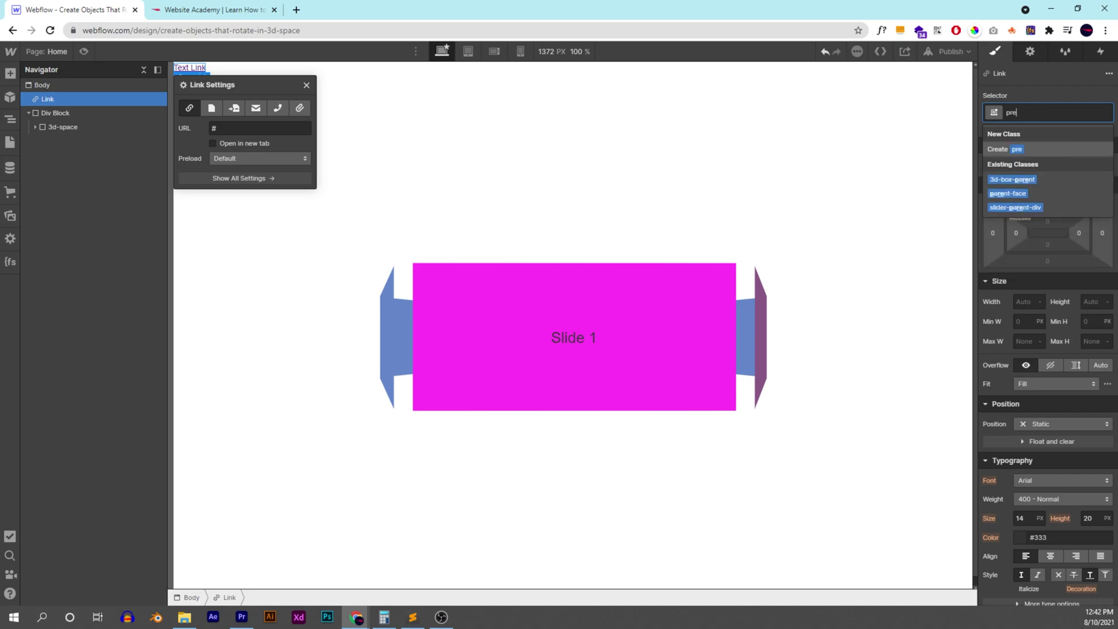
{"action": "type", "text": "ious"}
{"action": "key", "text": "Return"}
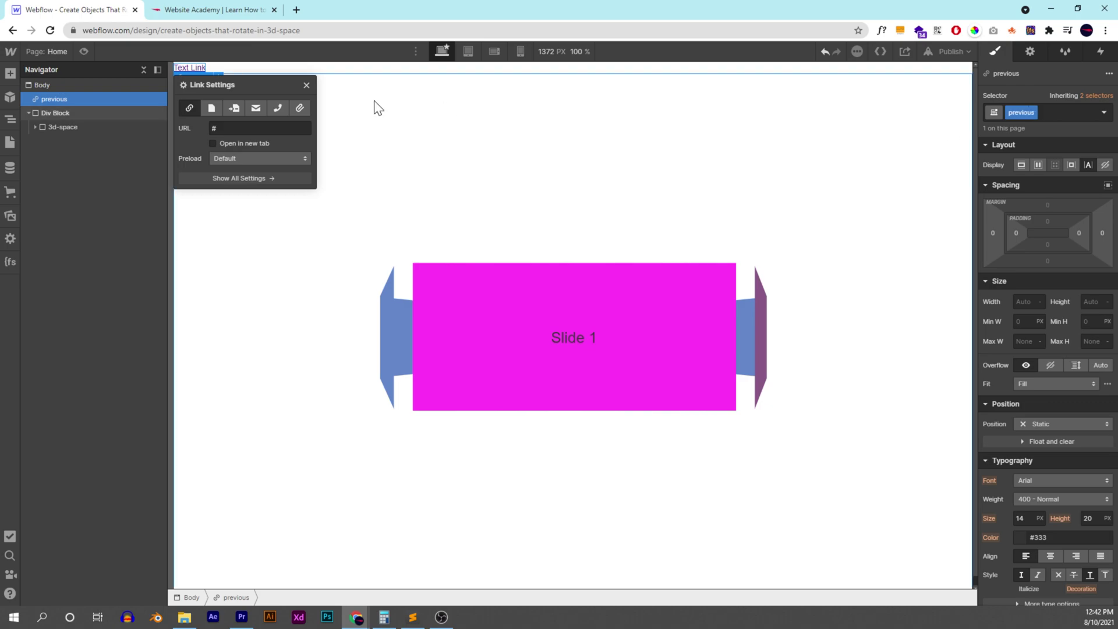
{"action": "double_click", "coordinate": [189, 67]}
{"action": "type", "text": "Previous"}
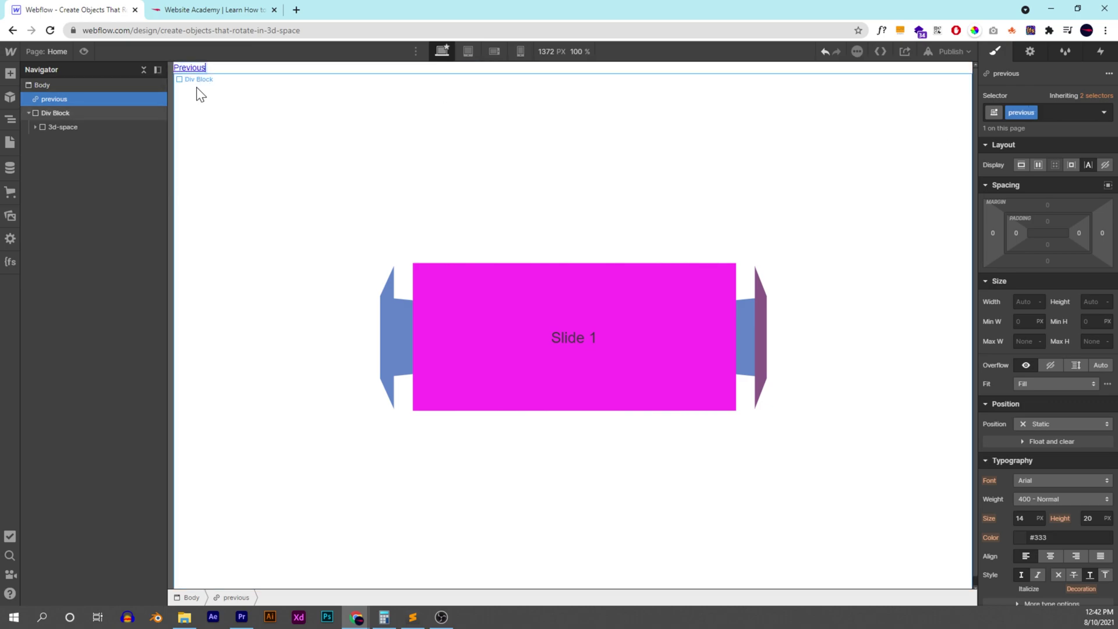
Step: Set the Previous link's ID to "prev-button" and return to its style settings
{"action": "left_click", "coordinate": [1030, 52]}
{"action": "left_click", "coordinate": [1043, 90]}
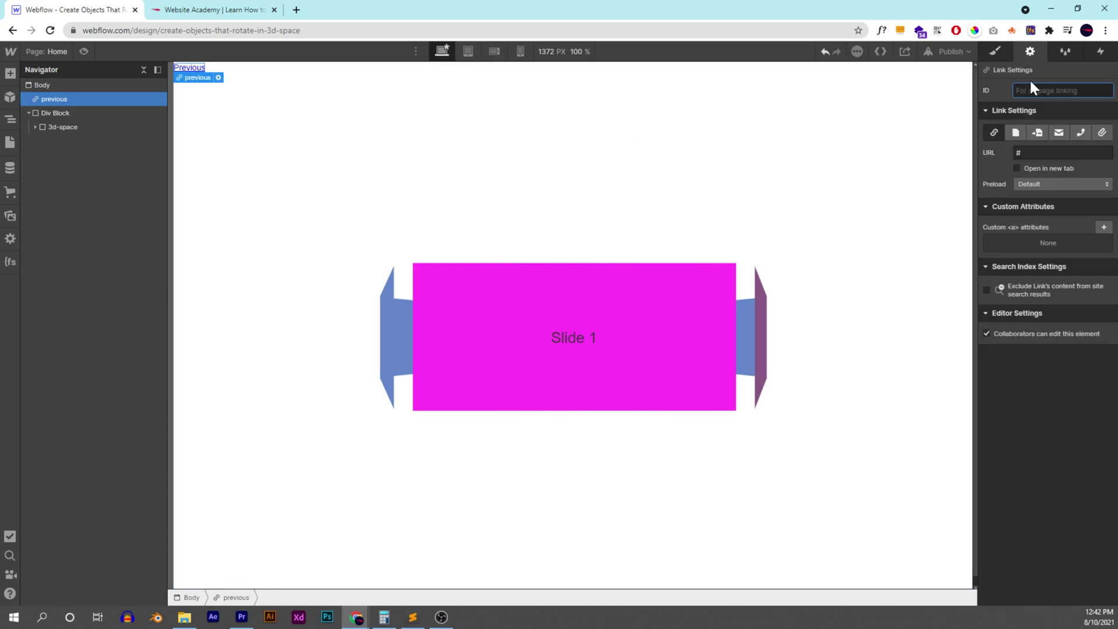
{"action": "type", "text": "pre"}
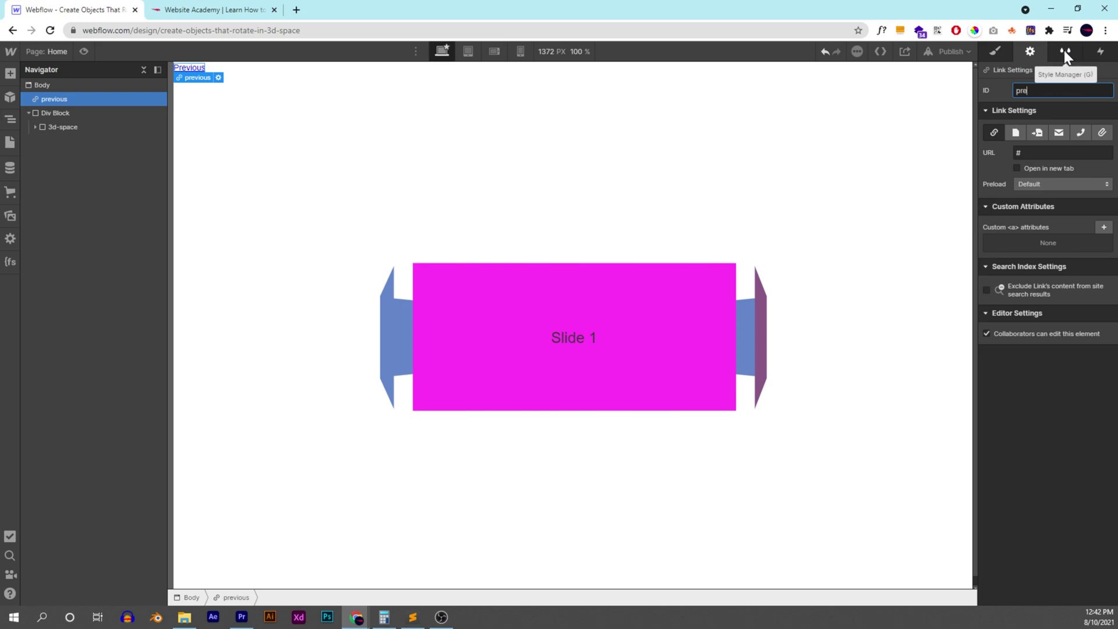
{"action": "type", "text": "v-button"}
{"action": "key", "text": "ctrl+a"}
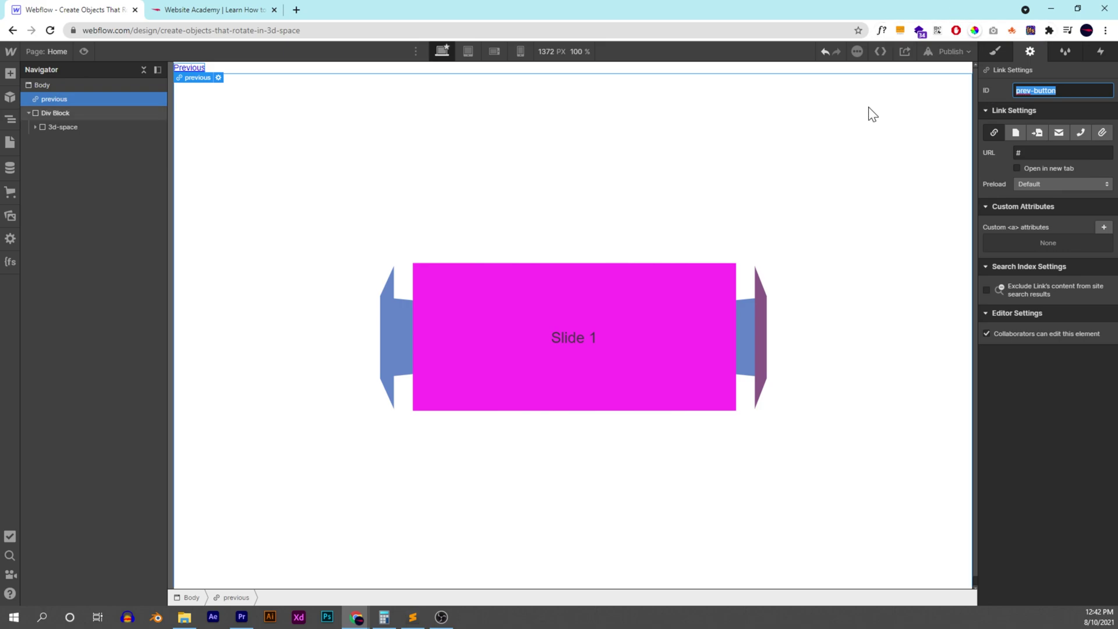
{"action": "left_click", "coordinate": [994, 52]}
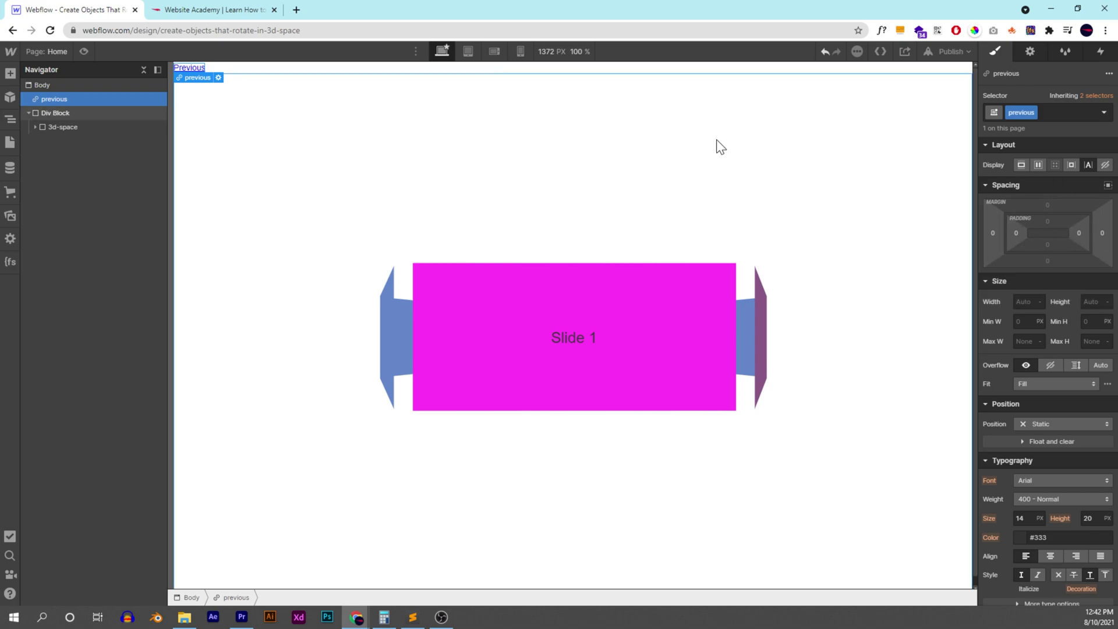
Step: Duplicate the Previous link and rename the copy's class to "next"
{"action": "key", "text": "ctrl+d"}
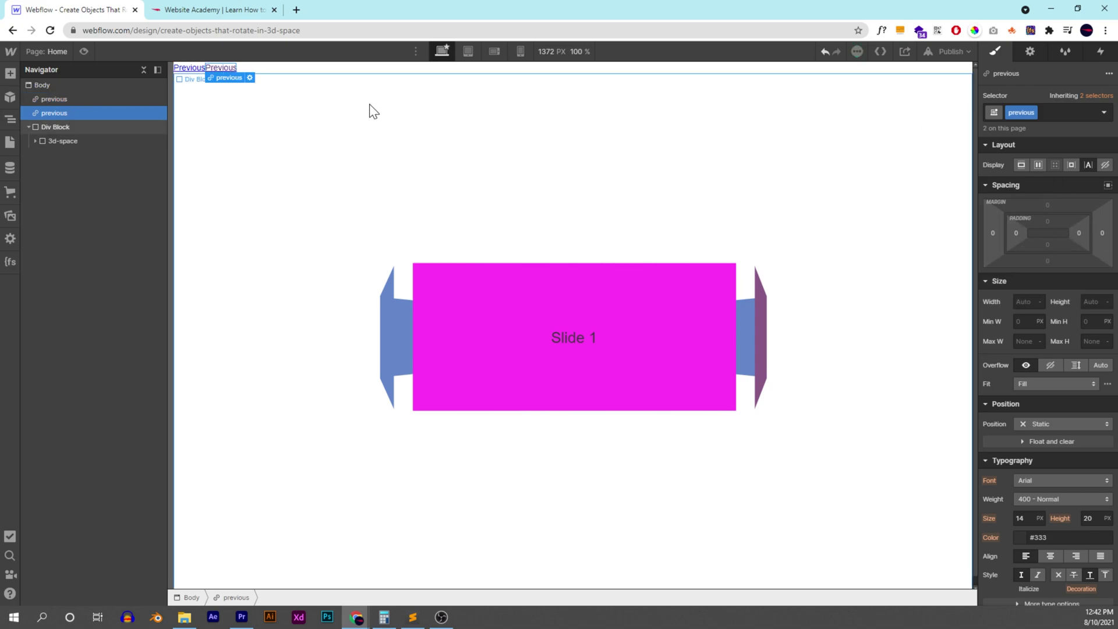
{"action": "left_click", "coordinate": [1033, 114]}
{"action": "left_click", "coordinate": [1029, 142]}
{"action": "type", "text": "next"}
{"action": "key", "text": "Return"}
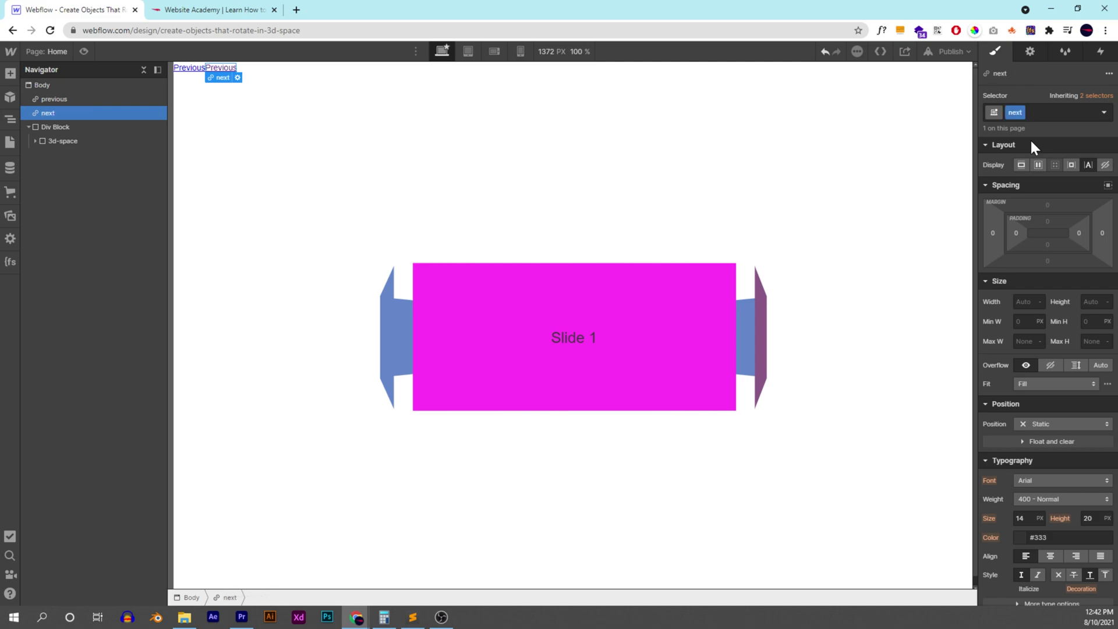
Step: Set the duplicated link's ID to "next-button" and return to its style settings
{"action": "left_click", "coordinate": [1032, 52]}
{"action": "double_click", "coordinate": [1024, 90]}
{"action": "type", "text": "next-button"}
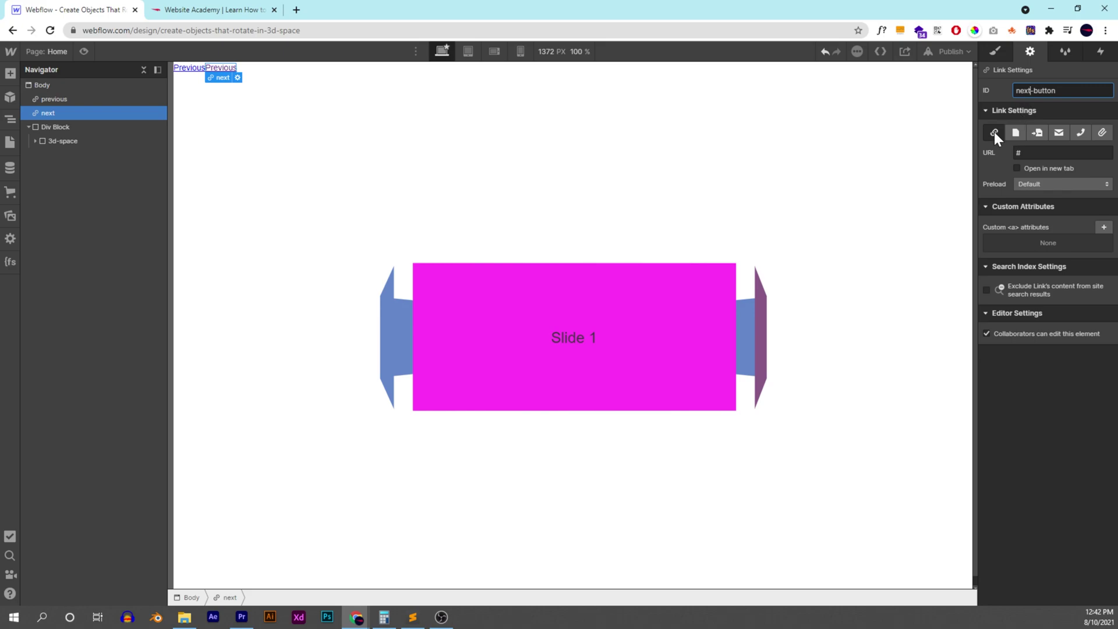
{"action": "left_click", "coordinate": [995, 52]}
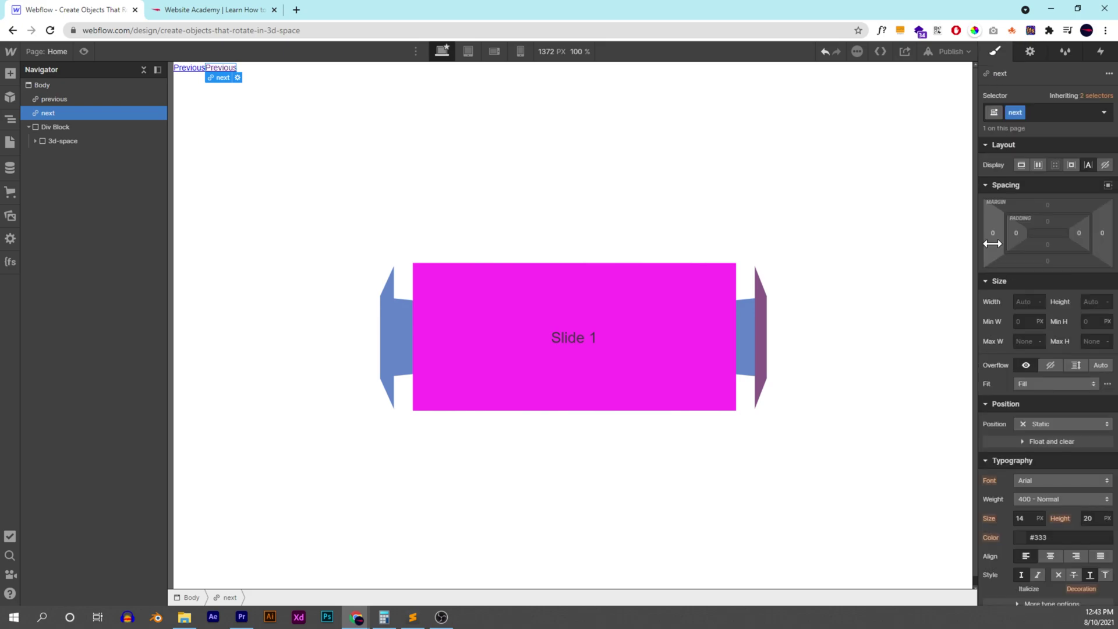
Step: Position the next link absolutely with the top-right preset and change its text to "Next"
{"action": "left_click", "coordinate": [1045, 425]}
{"action": "left_click", "coordinate": [1044, 445]}
{"action": "left_click", "coordinate": [1032, 443]}
{"action": "left_click", "coordinate": [199, 70]}
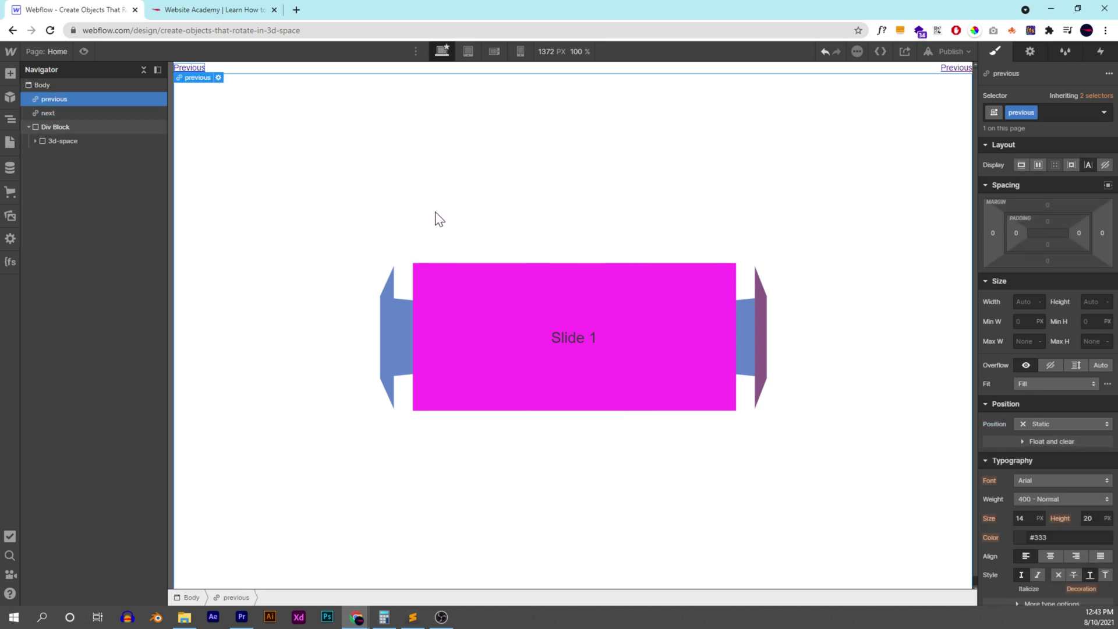
{"action": "double_click", "coordinate": [948, 69]}
{"action": "type", "text": "Next"}
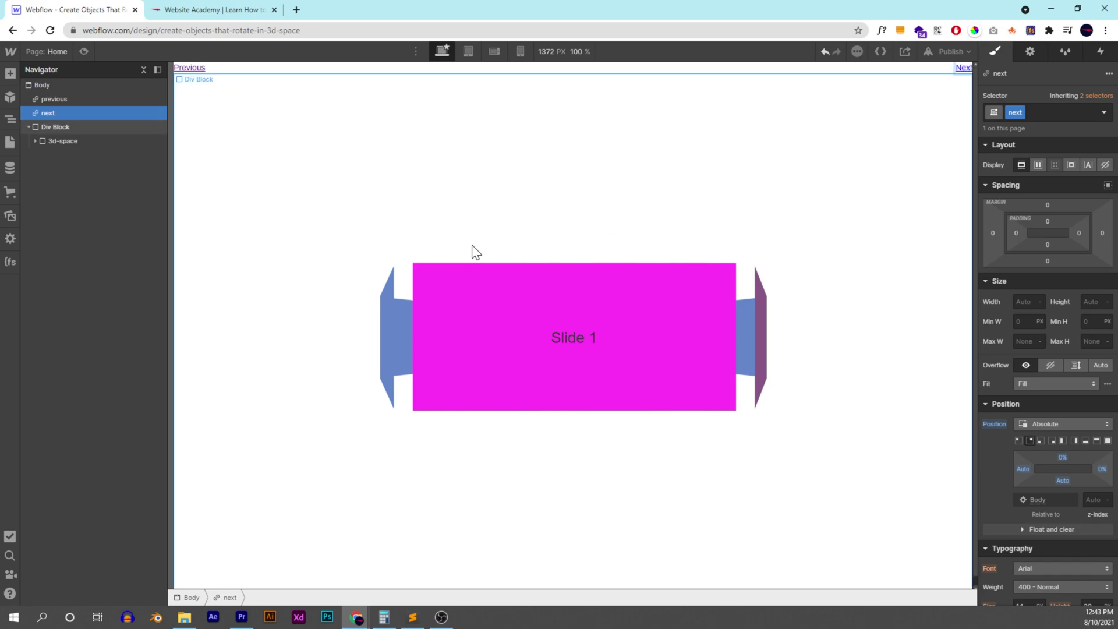
Step: Give the controller div inside 3d-space the ID "rotation-id"
{"action": "left_click", "coordinate": [469, 294]}
{"action": "left_click", "coordinate": [100, 154]}
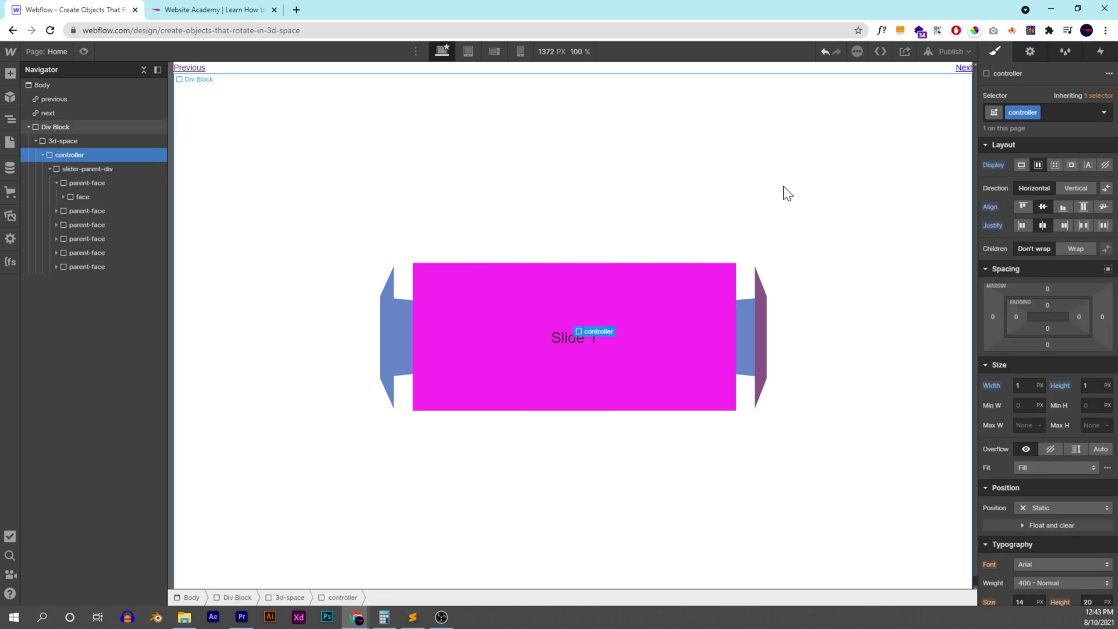
{"action": "left_click", "coordinate": [1043, 50]}
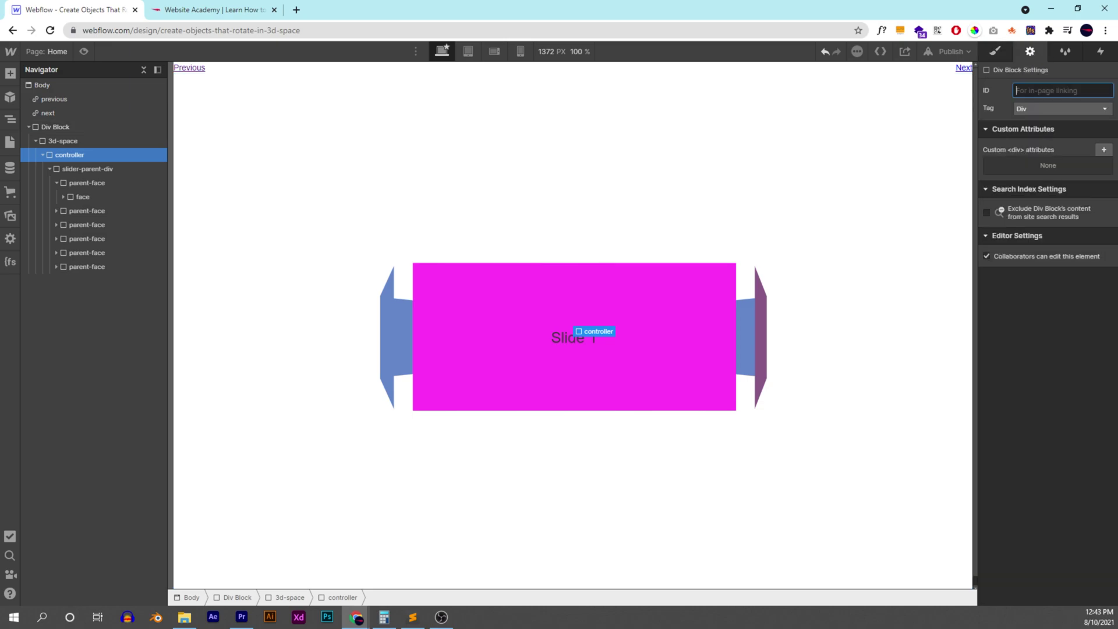
{"action": "type", "text": "rotation-id"}
{"action": "key", "text": "Return"}
{"action": "left_click", "coordinate": [1026, 51]}
{"action": "left_click", "coordinate": [1063, 90]}
{"action": "key", "text": "Return"}
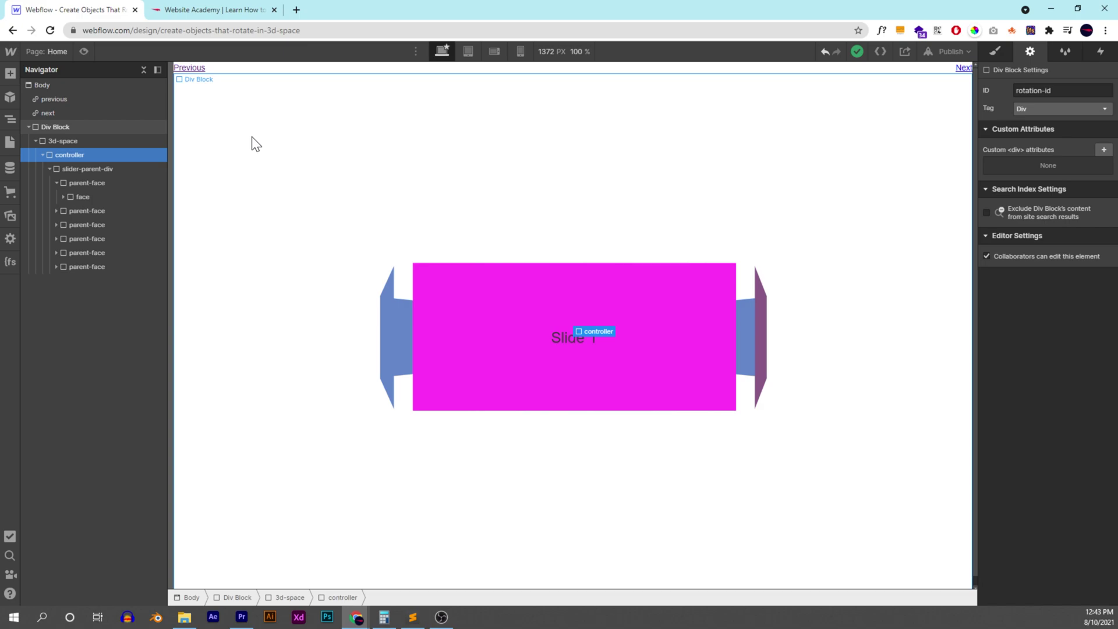
Step: Paste the prepared slider rotation script and styles into the Home page's custom code before the </body> tag
{"action": "left_click", "coordinate": [10, 141]}
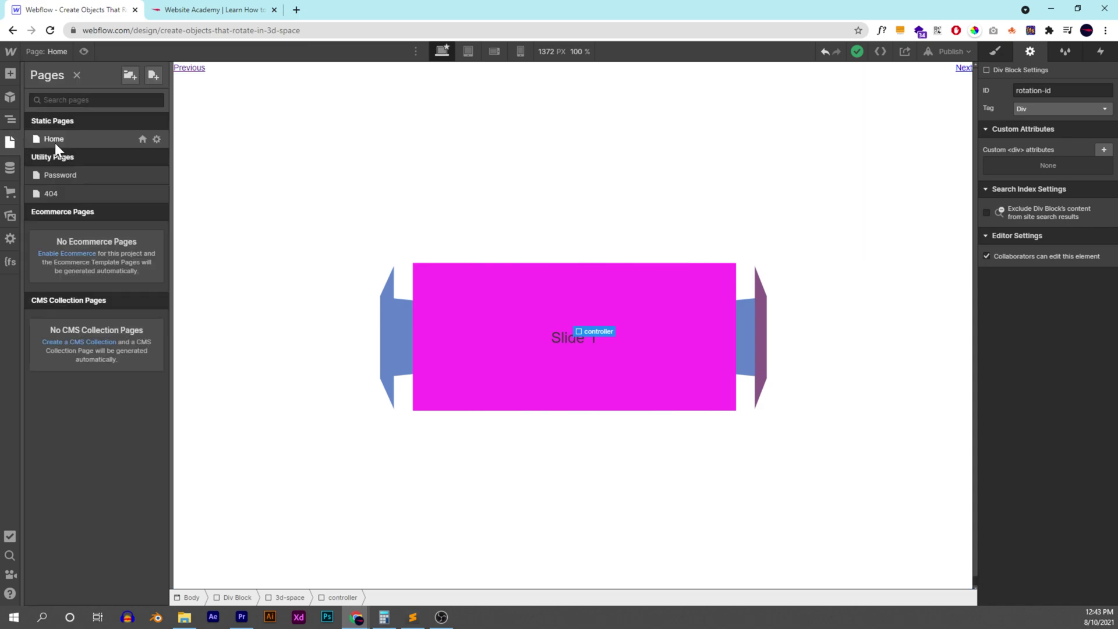
{"action": "left_click", "coordinate": [156, 139]}
{"action": "scroll", "coordinate": [298, 293], "scroll_direction": "down", "scroll_amount": 20}
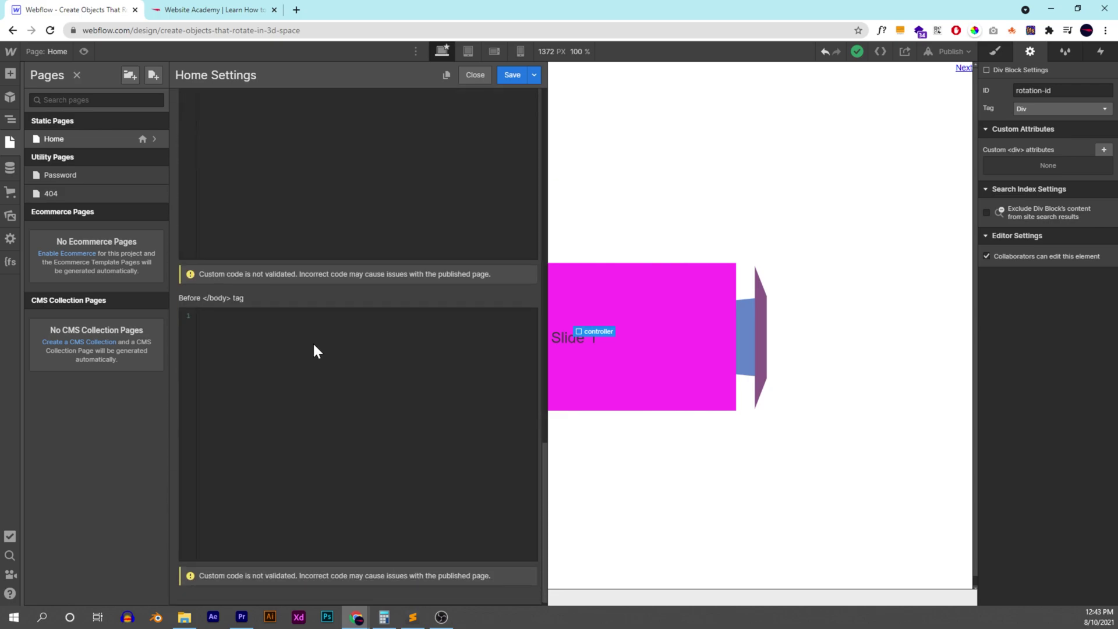
{"action": "left_click", "coordinate": [422, 621]}
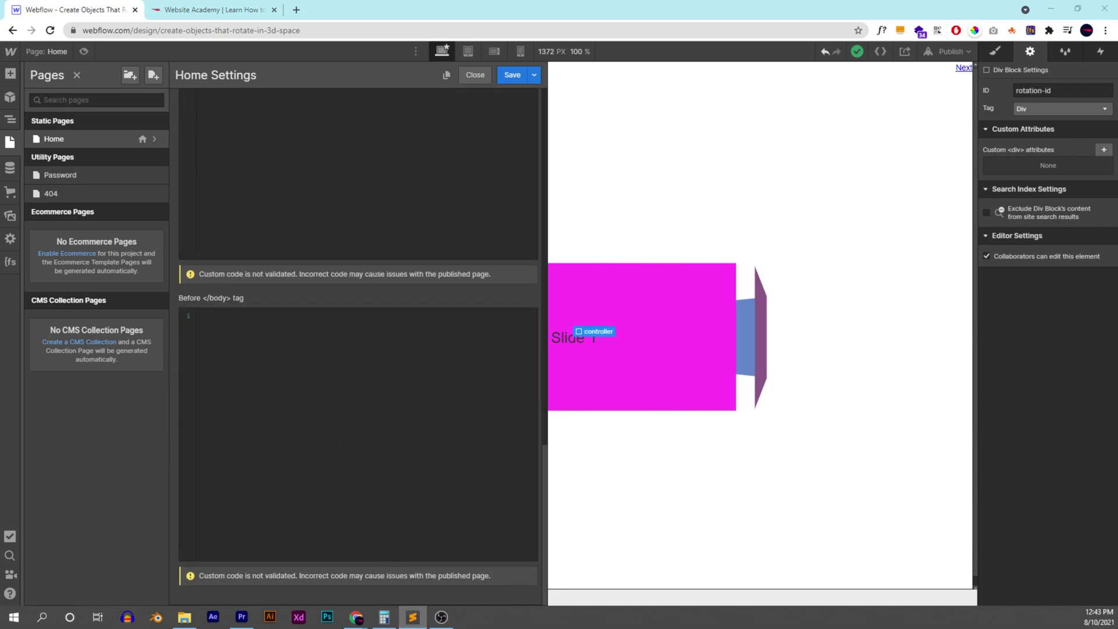
{"action": "left_click", "coordinate": [406, 479]}
{"action": "key", "text": "ctrl+v"}
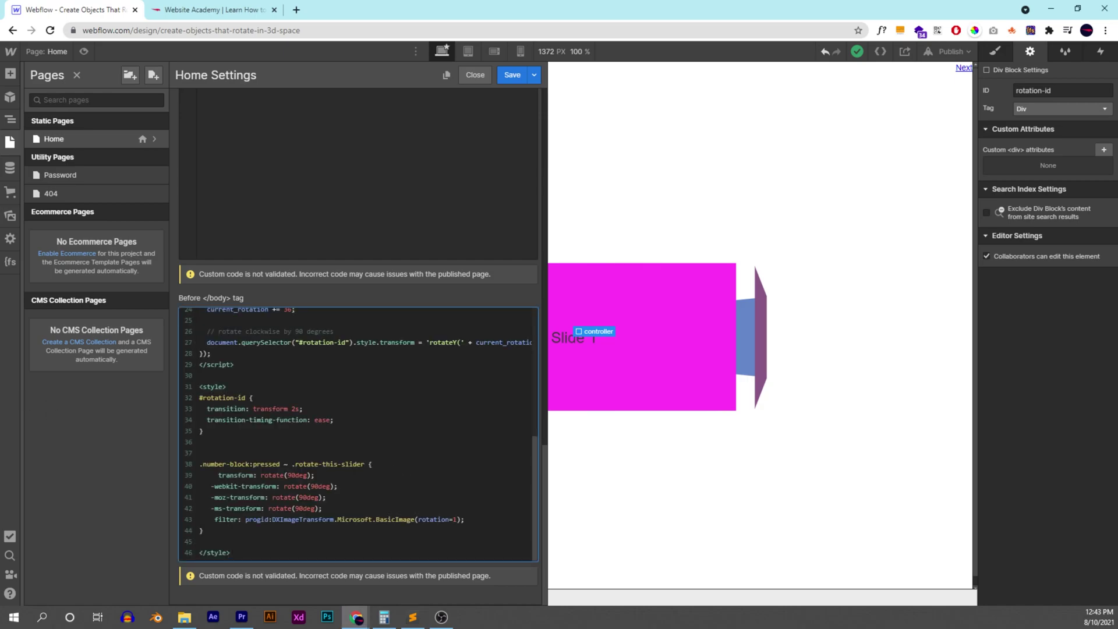
Step: Change the current_rotation increment to 60 in both the next-button and prev-button scripts and save the Home page settings
{"action": "scroll", "coordinate": [359, 434], "scroll_direction": "up", "scroll_amount": 5}
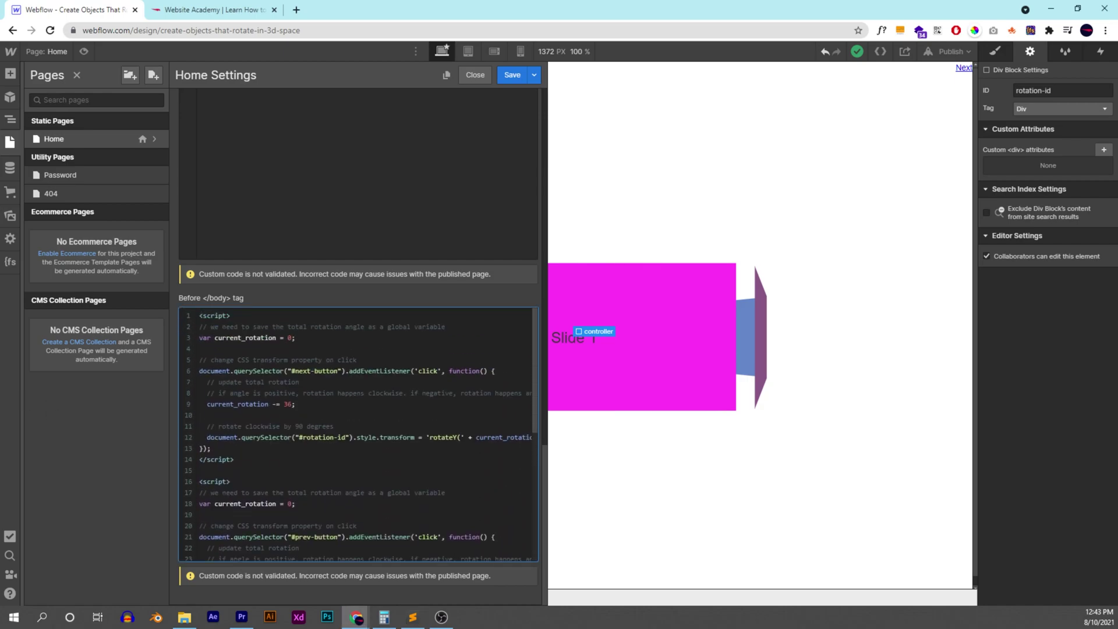
{"action": "scroll", "coordinate": [330, 388], "scroll_direction": "up", "scroll_amount": 10}
{"action": "scroll", "coordinate": [329, 388], "scroll_direction": "down", "scroll_amount": 10}
{"action": "left_click_drag", "start_coordinate": [295, 371], "coordinate": [330, 371]}
{"action": "scroll", "coordinate": [358, 434], "scroll_direction": "down", "scroll_amount": 2}
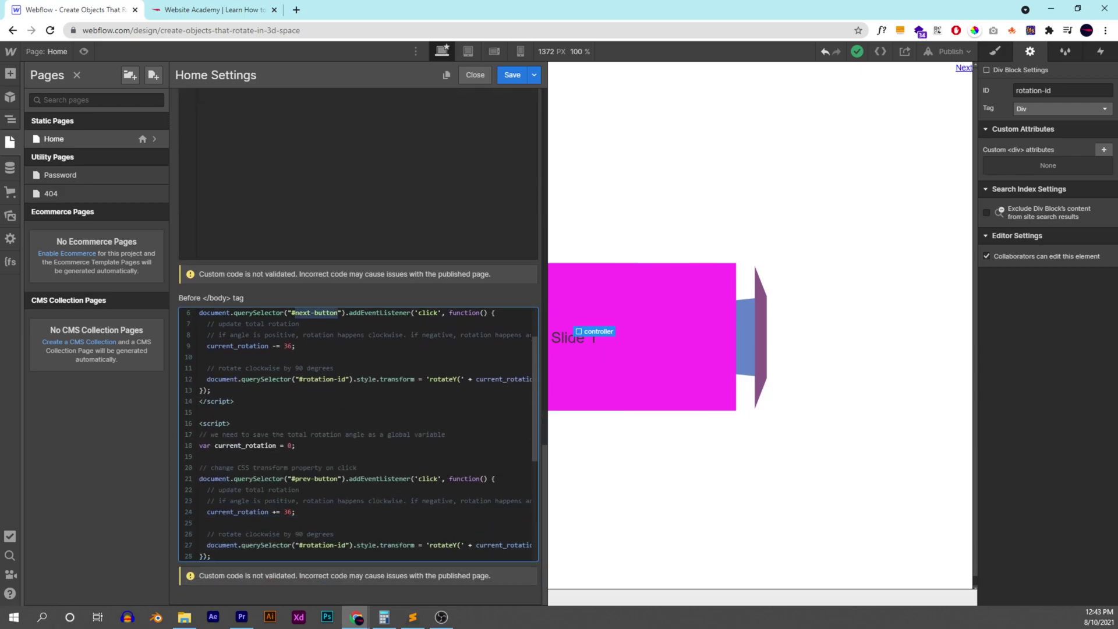
{"action": "scroll", "coordinate": [359, 434], "scroll_direction": "down", "scroll_amount": 2}
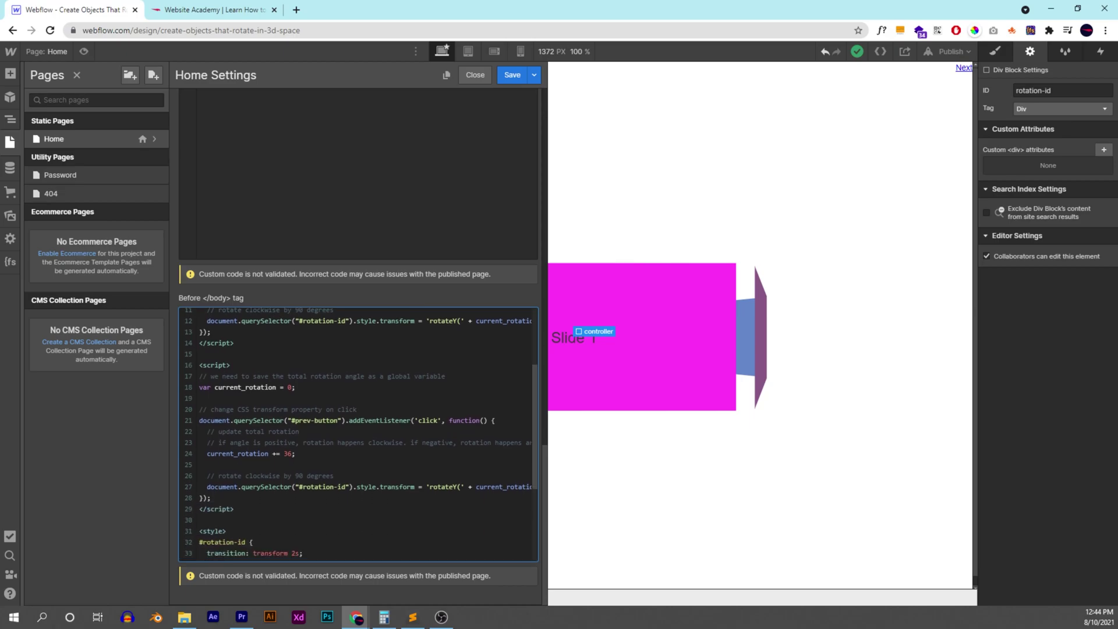
{"action": "scroll", "coordinate": [358, 434], "scroll_direction": "down", "scroll_amount": 2}
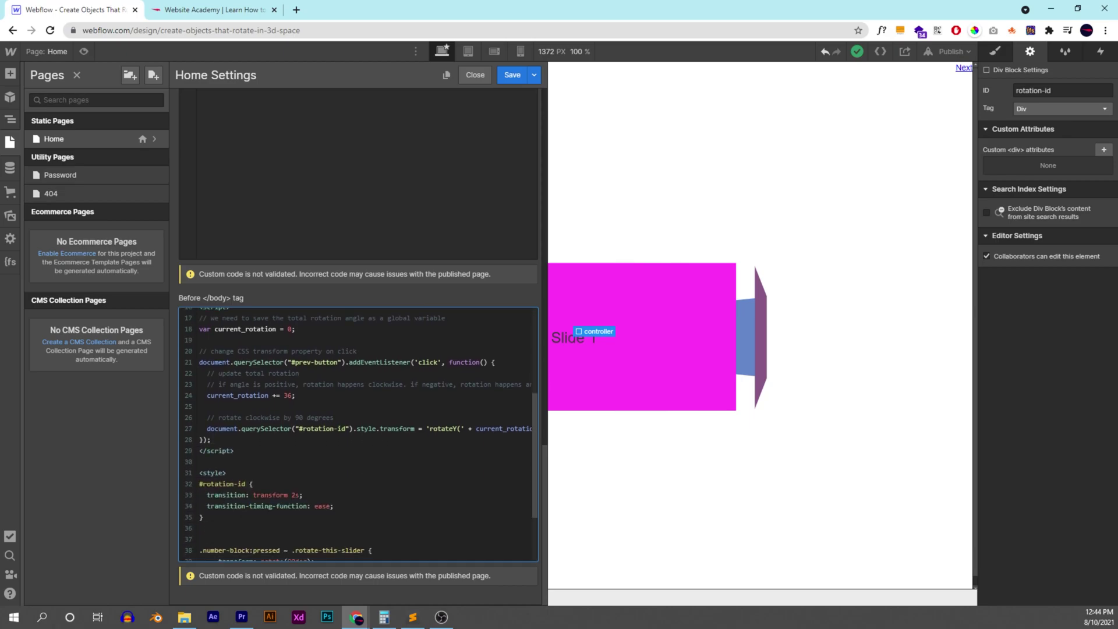
{"action": "scroll", "coordinate": [358, 434], "scroll_direction": "up", "scroll_amount": 2}
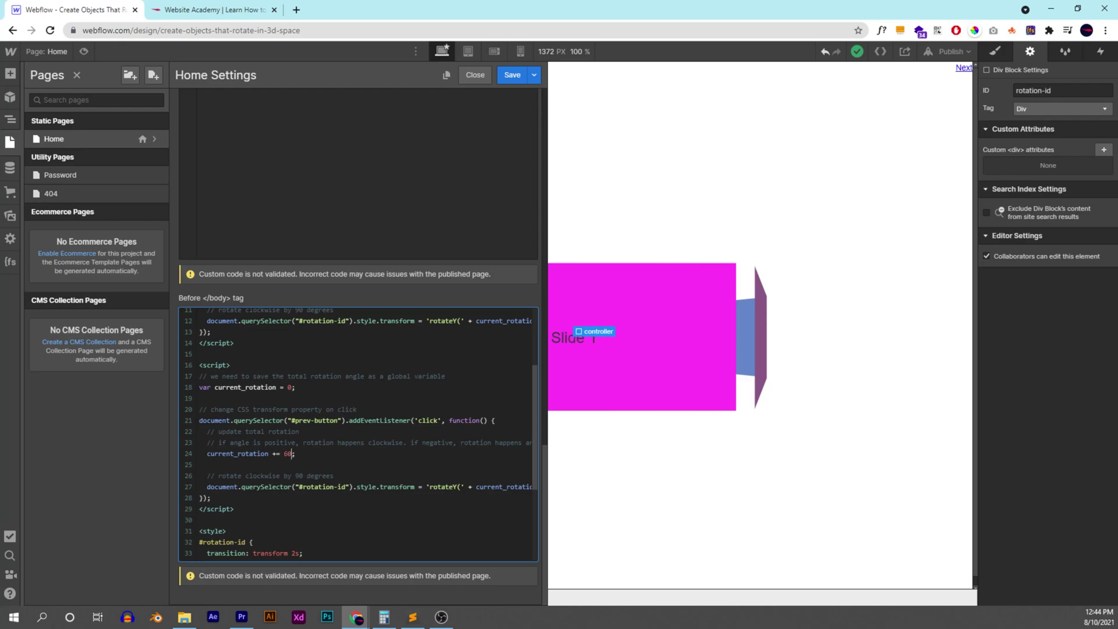
{"action": "scroll", "coordinate": [358, 434], "scroll_direction": "up", "scroll_amount": 4}
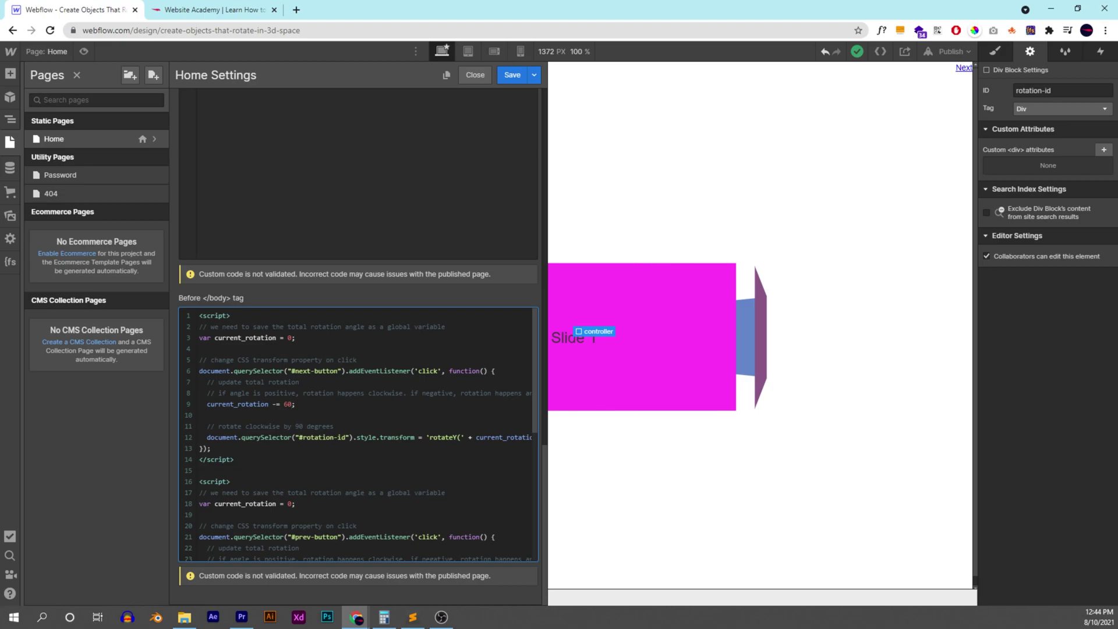
{"action": "scroll", "coordinate": [358, 434], "scroll_direction": "down", "scroll_amount": 9}
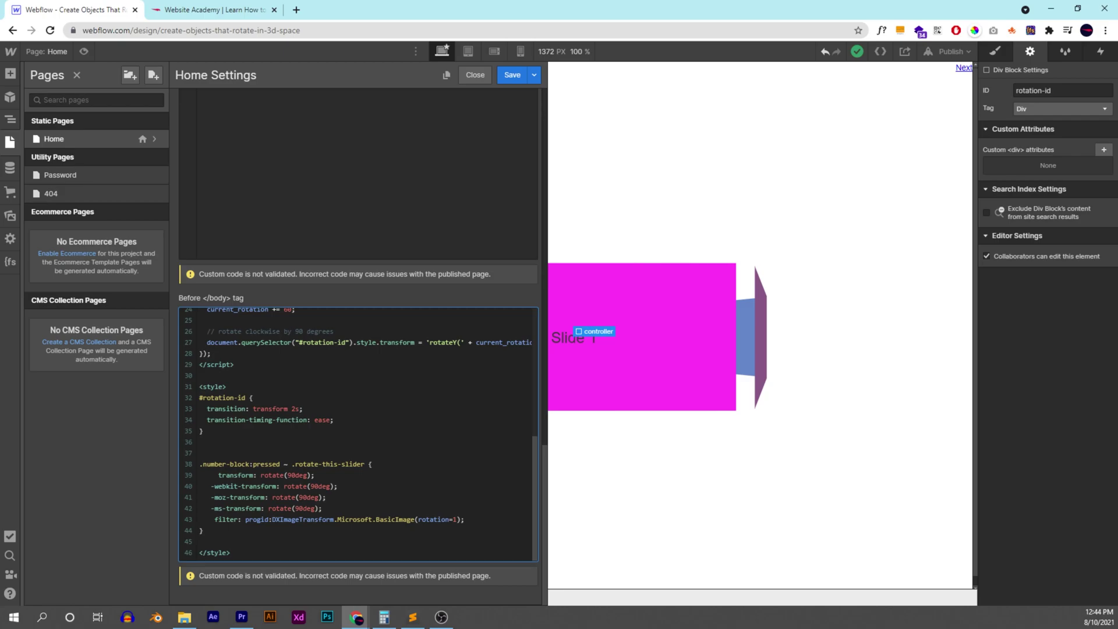
{"action": "left_click", "coordinate": [509, 79]}
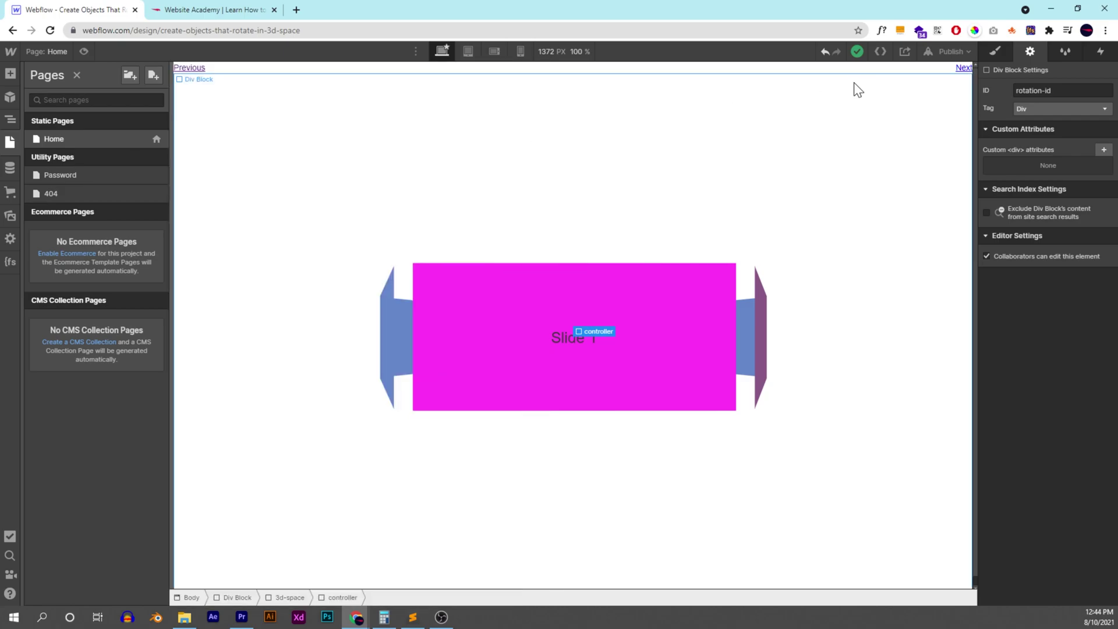
Step: Publish the site to its webflow.io domain and open the live page
{"action": "left_click", "coordinate": [944, 51]}
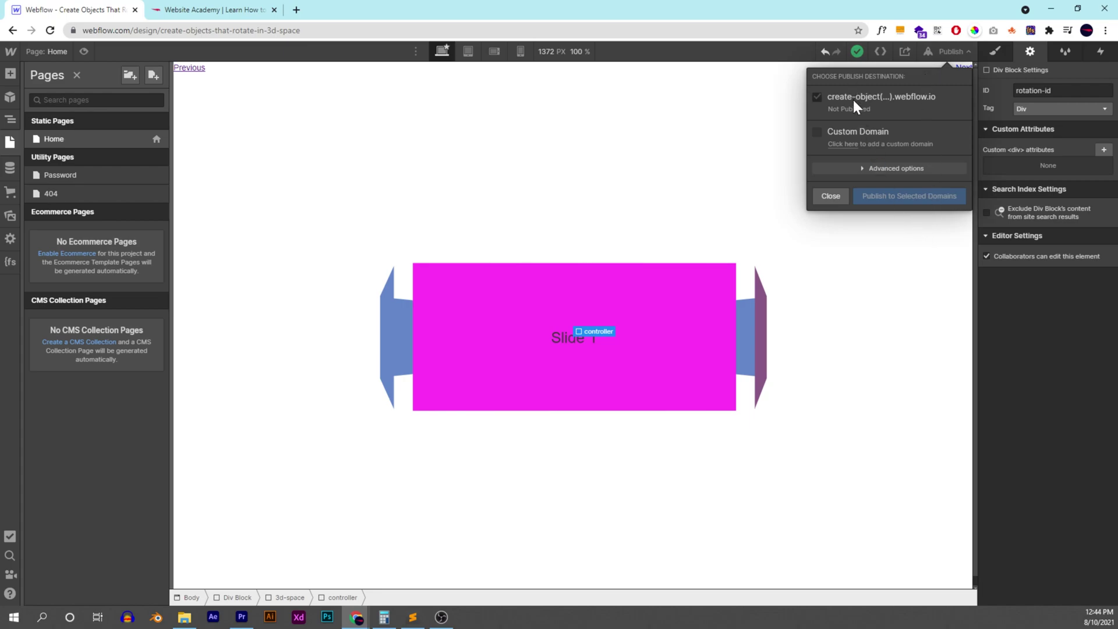
{"action": "left_click", "coordinate": [882, 195]}
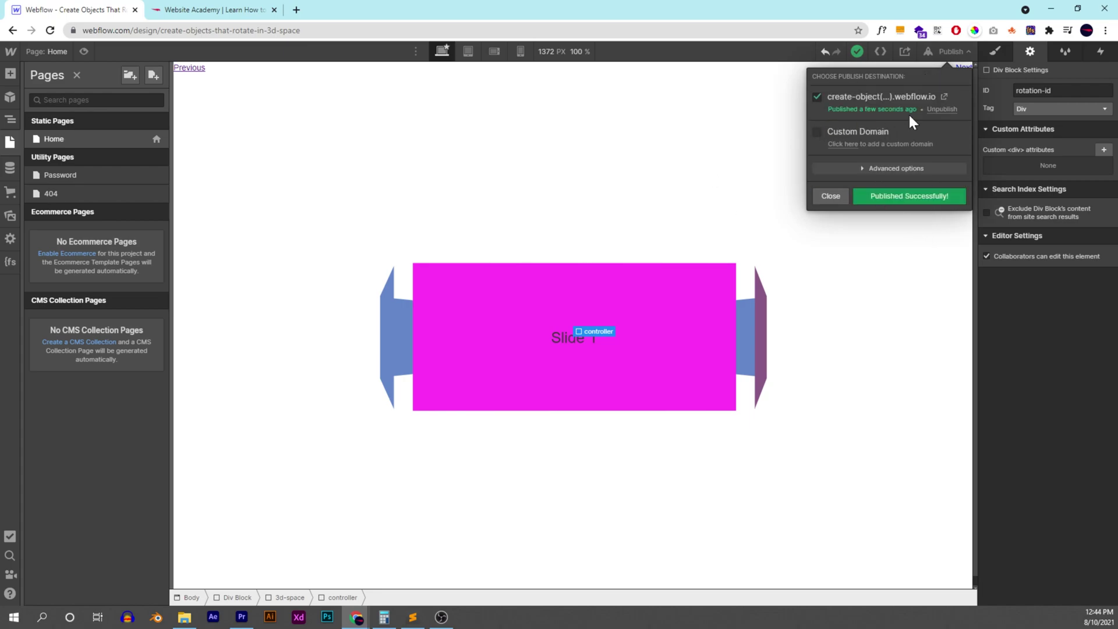
{"action": "left_click", "coordinate": [944, 96]}
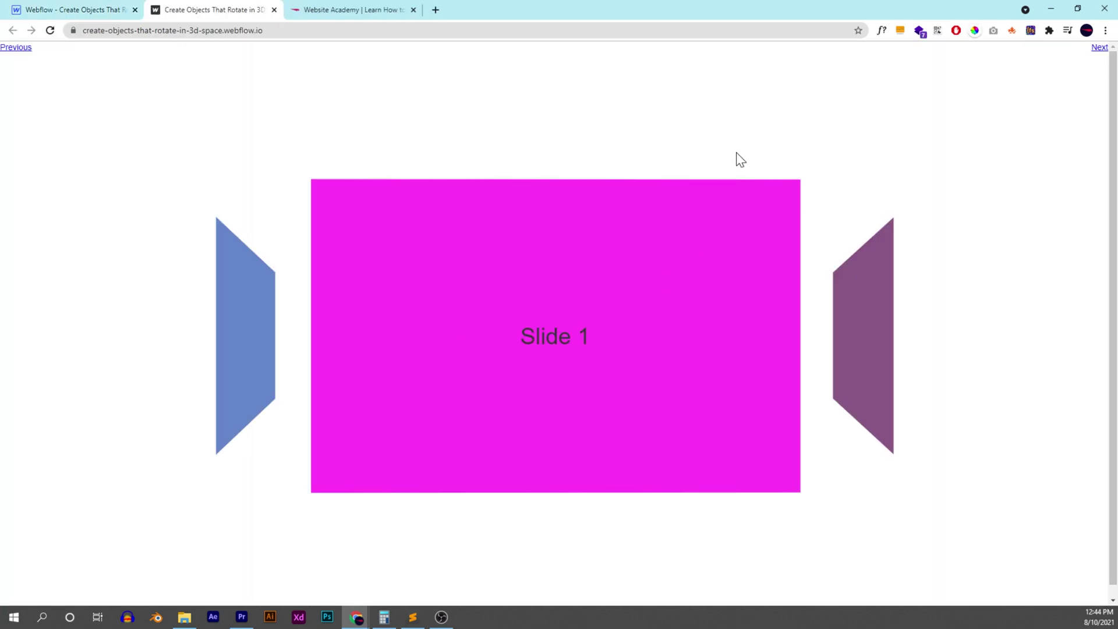
Step: Test the slider's rotation on the live page with the Previous and Next links
{"action": "left_click", "coordinate": [19, 51]}
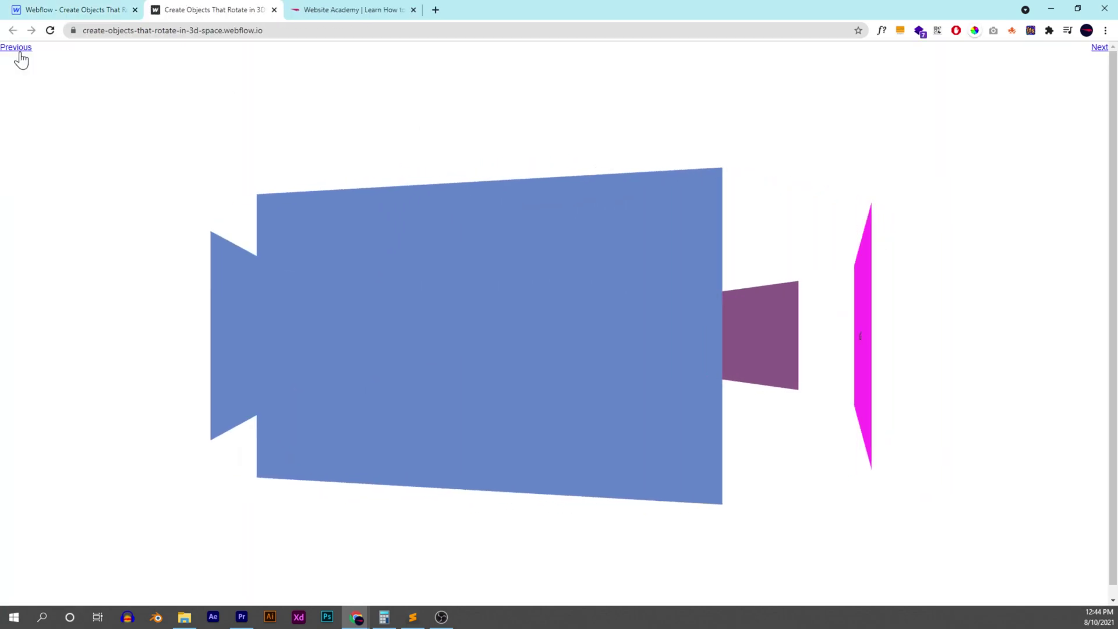
{"action": "left_click", "coordinate": [19, 52]}
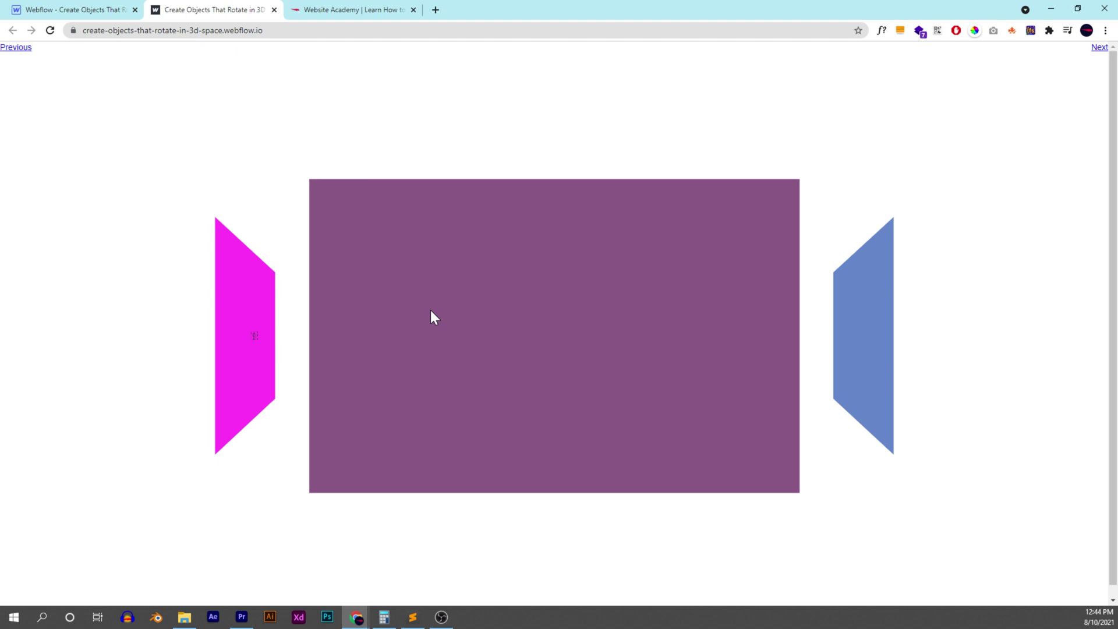
{"action": "left_click", "coordinate": [24, 51]}
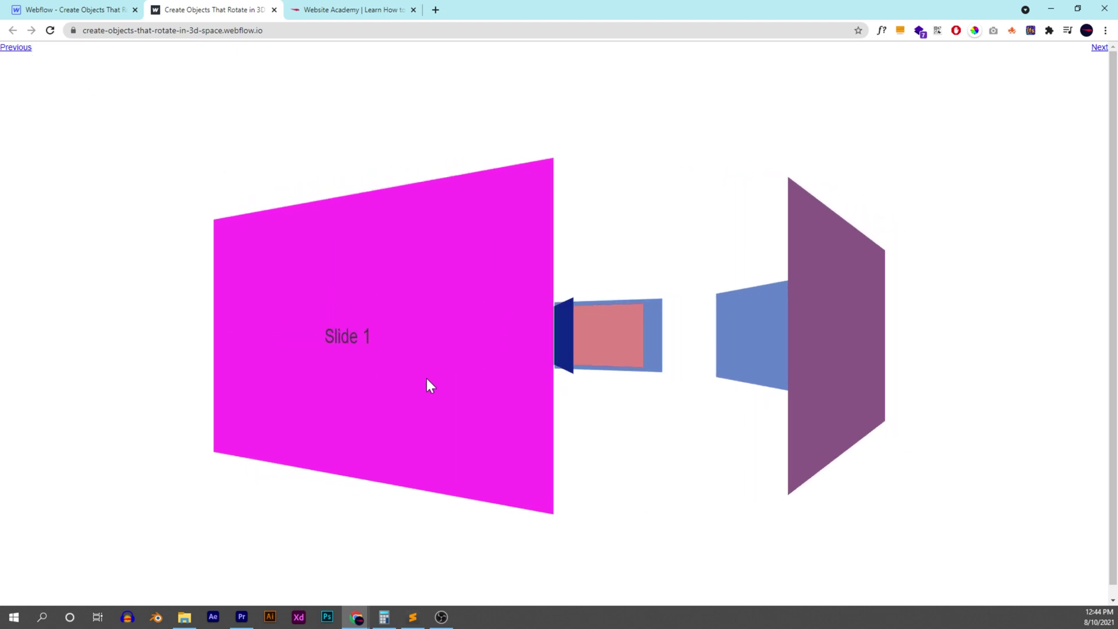
{"action": "left_click", "coordinate": [1099, 50]}
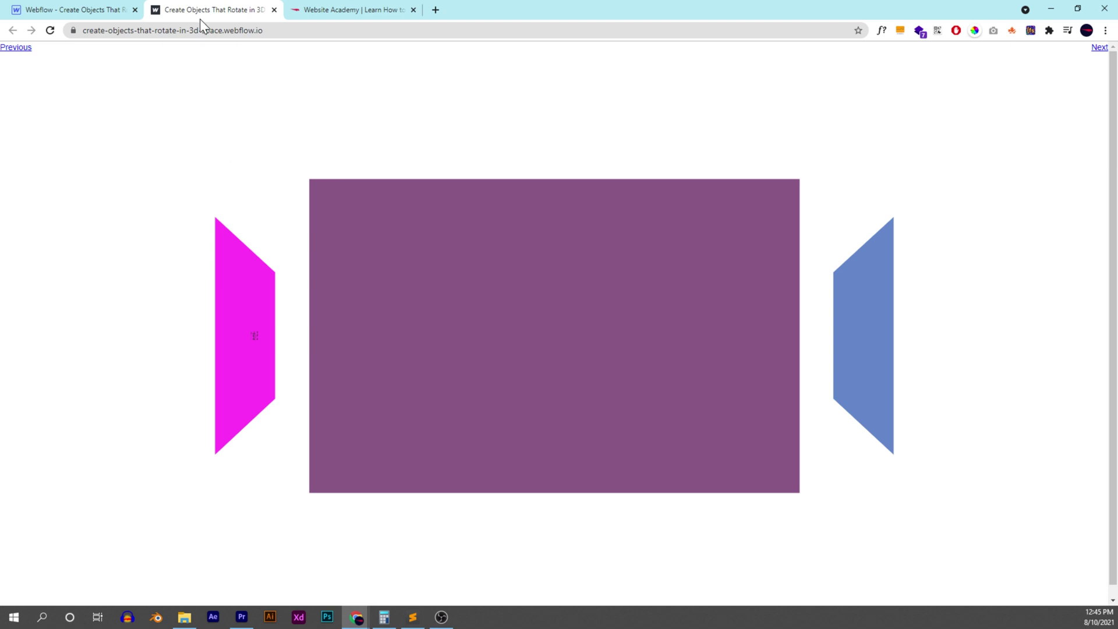
{"action": "left_click", "coordinate": [28, 55]}
{"action": "left_click", "coordinate": [27, 55]}
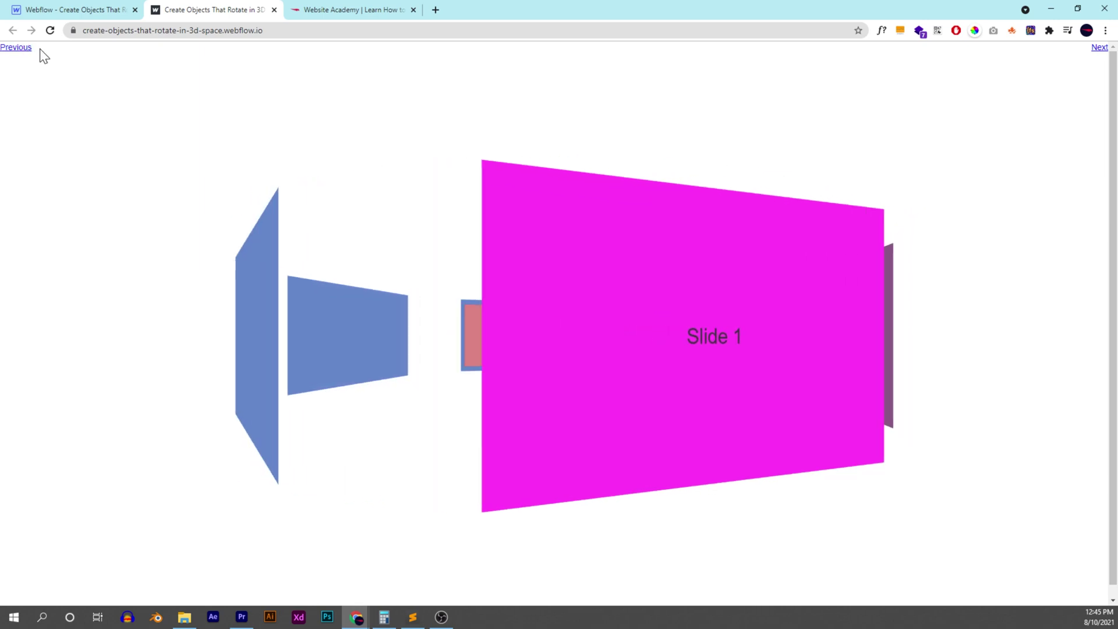
Step: Switch to the Website Academy page and advance its 3D episode slider several slides as a reference
{"action": "left_click", "coordinate": [352, 10]}
{"action": "left_click", "coordinate": [932, 350]}
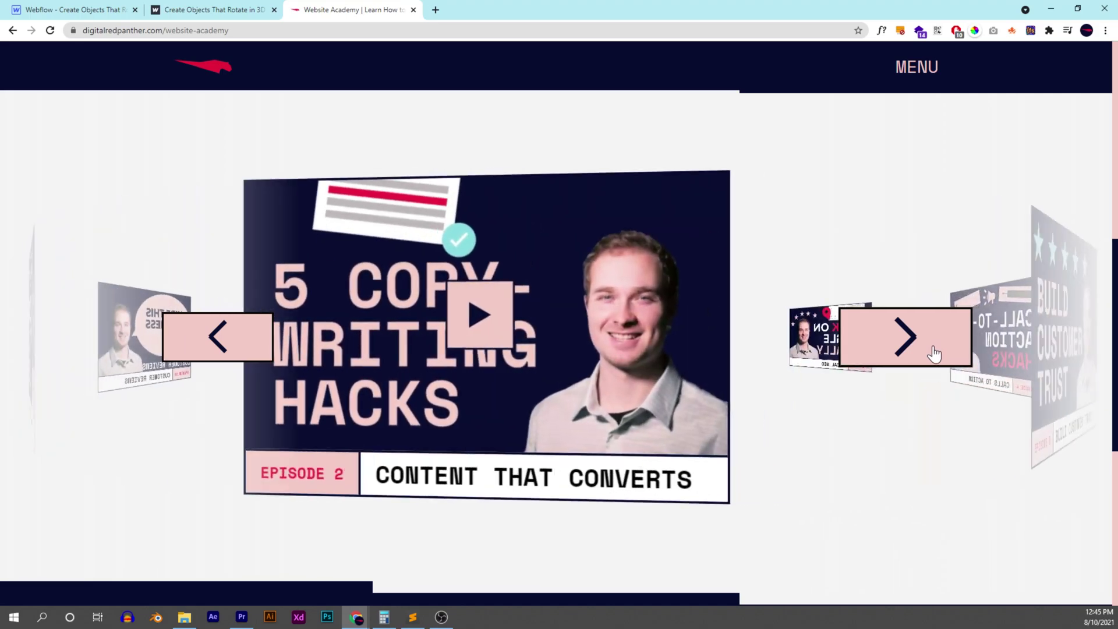
{"action": "left_click", "coordinate": [934, 353]}
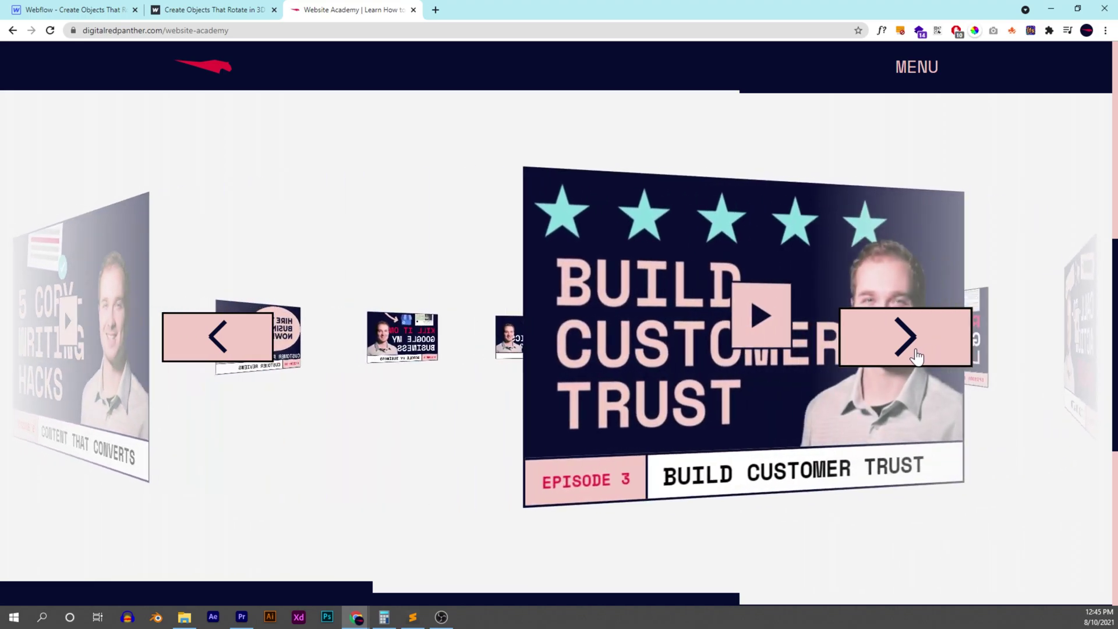
{"action": "left_click", "coordinate": [904, 336]}
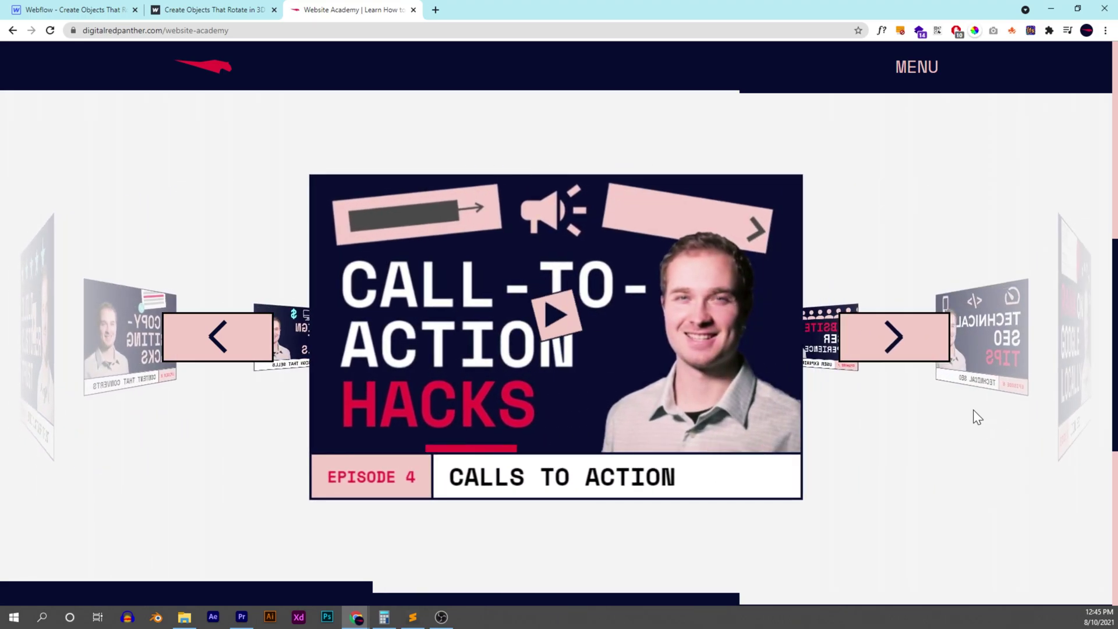
{"action": "left_click", "coordinate": [899, 342]}
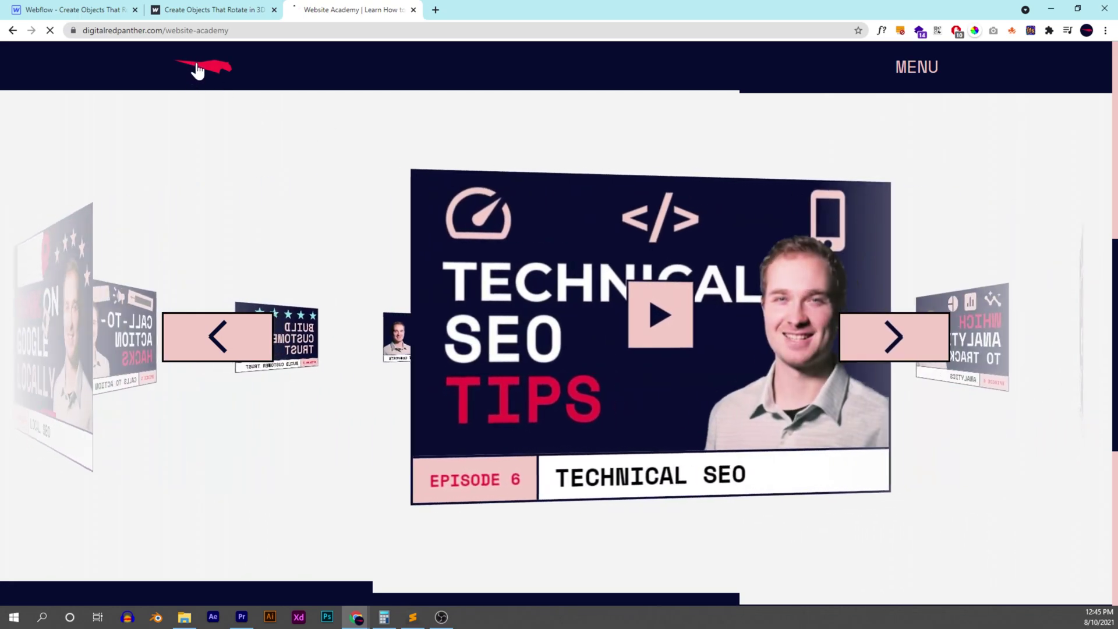
Step: Open the Digital Red Panther home page, examine its rotating 3D laptops, and return to the Webflow Designer
{"action": "left_click", "coordinate": [198, 67]}
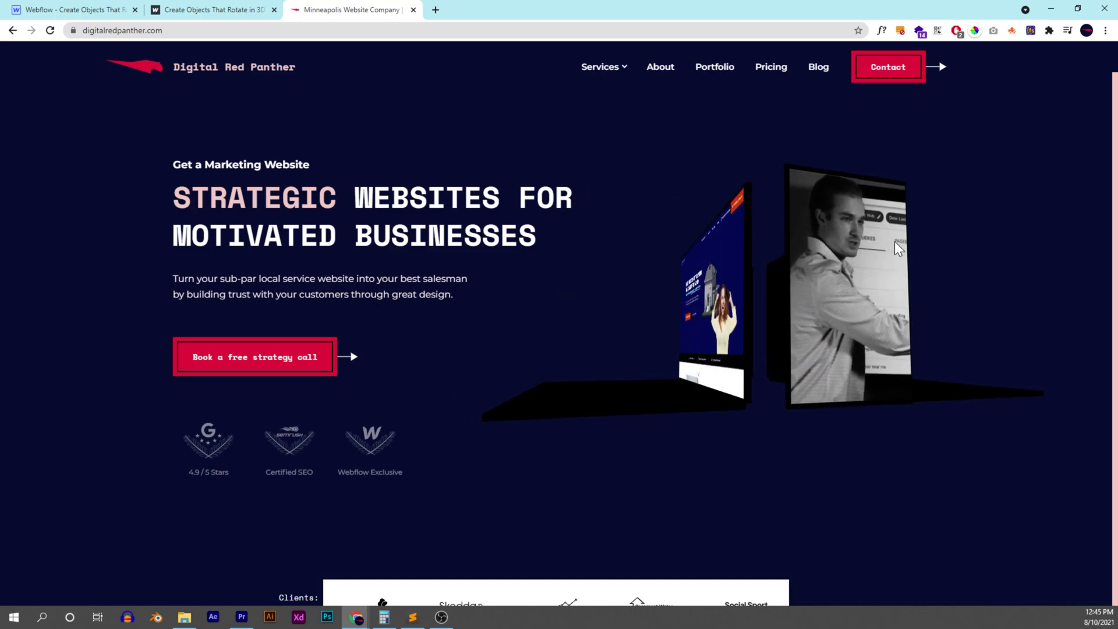
{"action": "scroll", "coordinate": [897, 229], "scroll_direction": "down", "scroll_amount": 2}
{"action": "scroll", "coordinate": [882, 264], "scroll_direction": "down", "scroll_amount": 1}
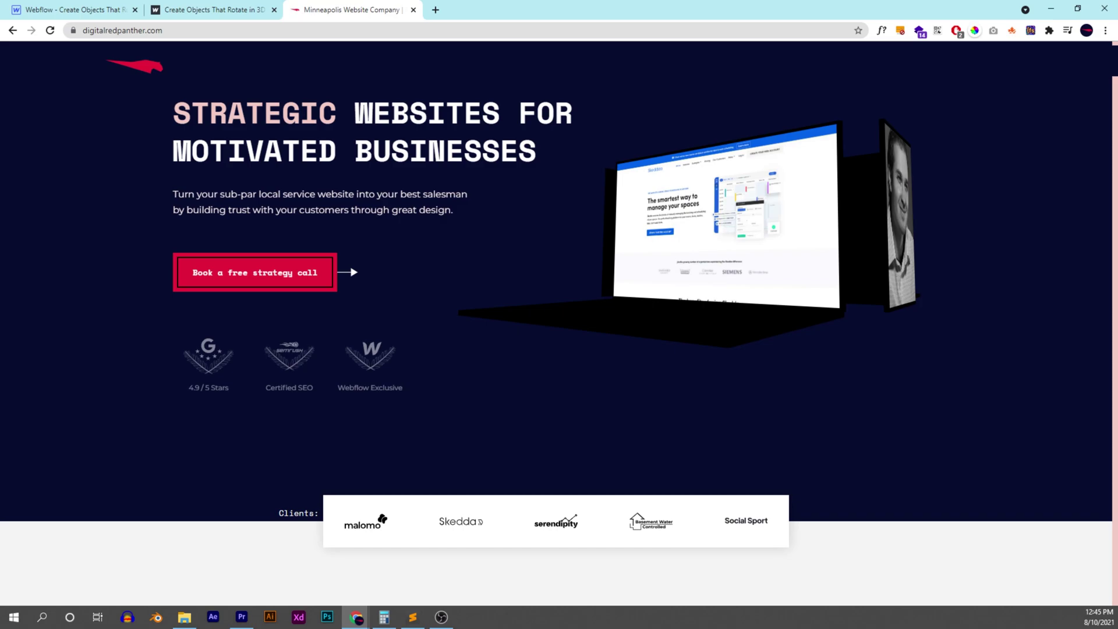
{"action": "left_click", "coordinate": [89, 8]}
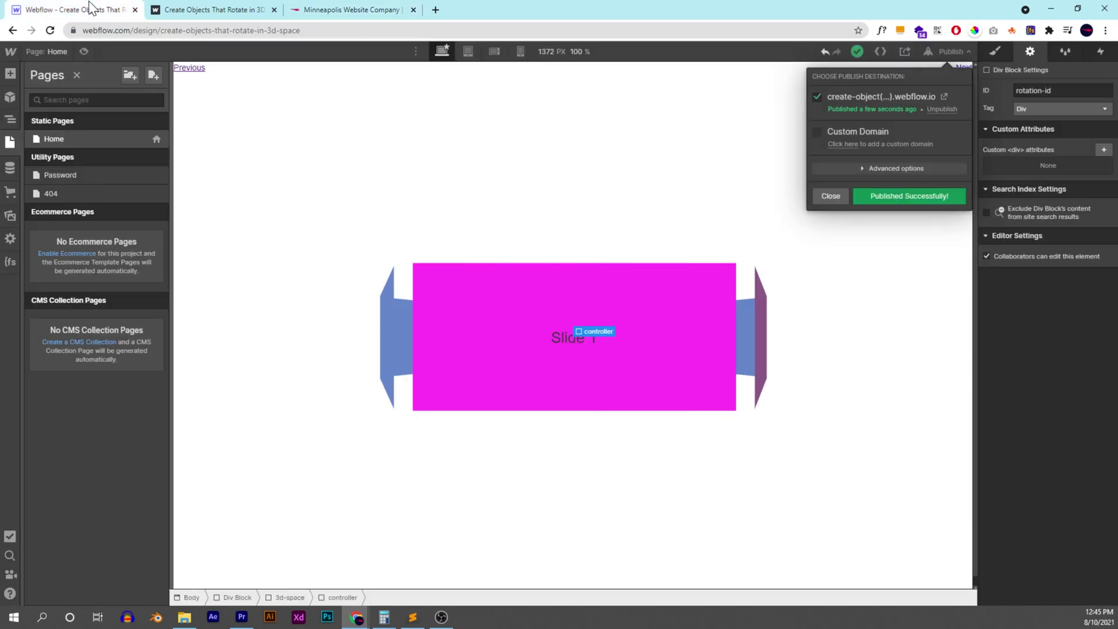